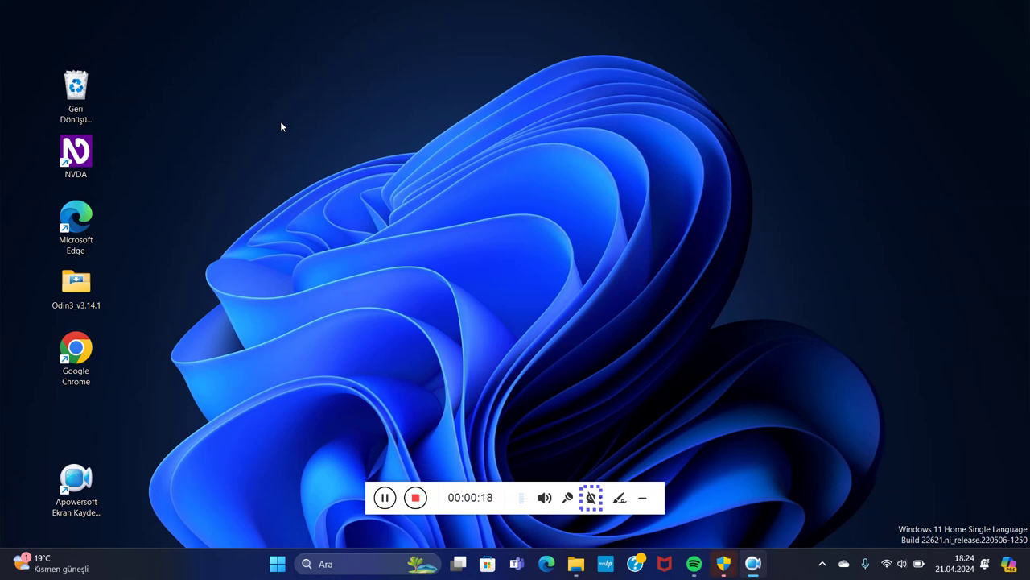
# - Go through the entries of NVDA's preferences (Tercihler) and open Manage Theemes settings
pyautogui.press('Insert+n')
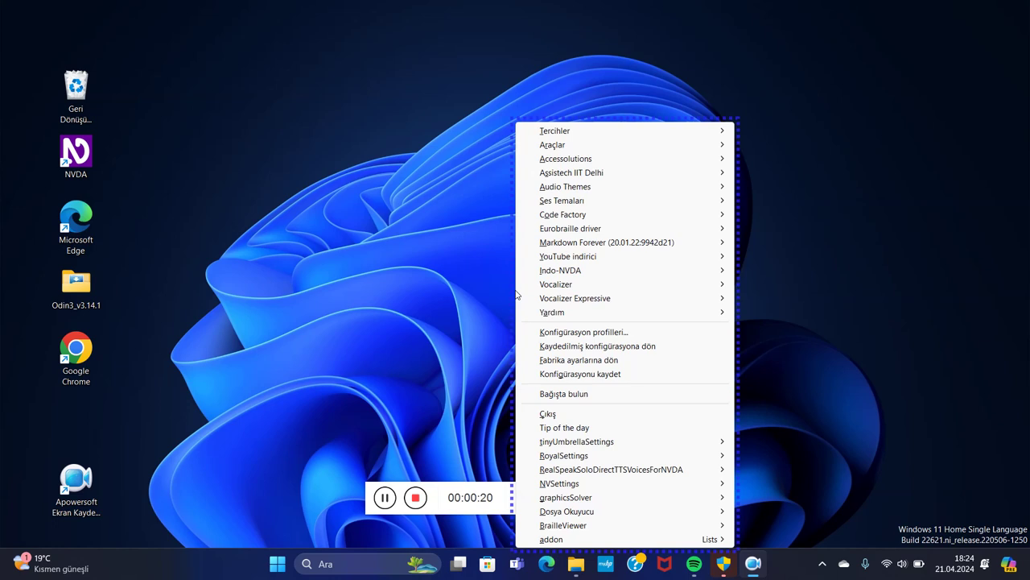
pyautogui.press('Down')
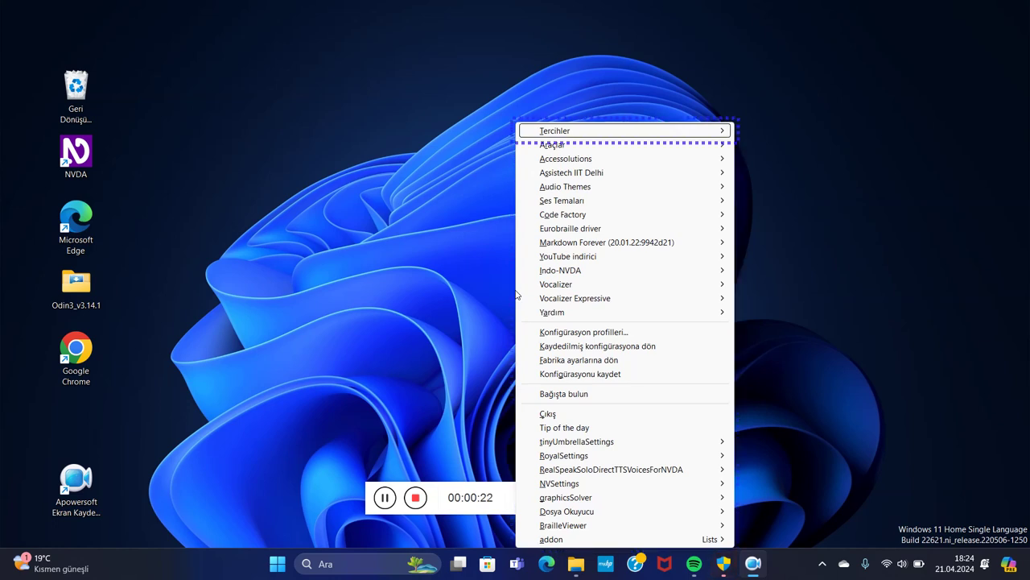
pyautogui.press('Right')
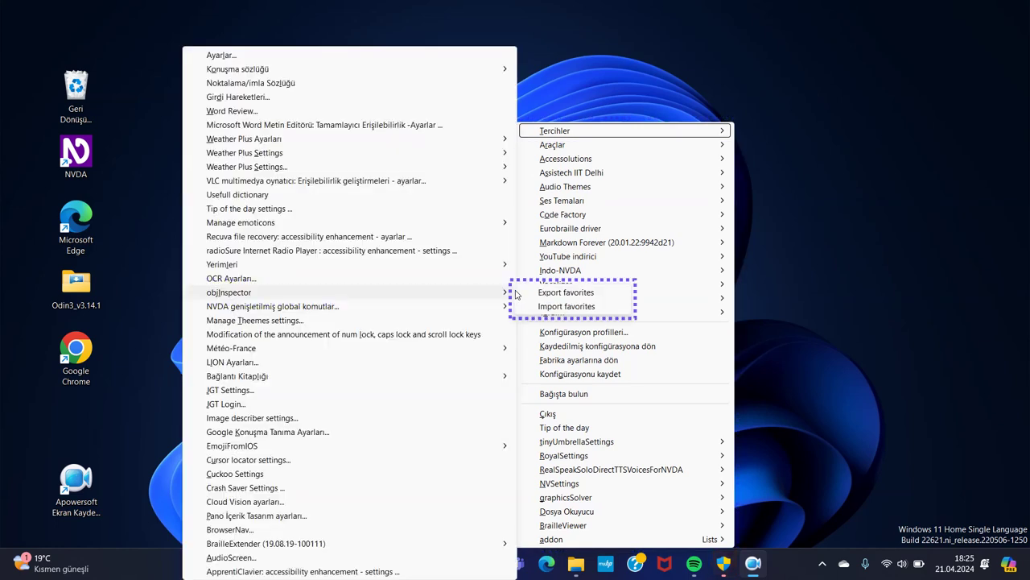
pyautogui.press('Left')
pyautogui.press('Right')
pyautogui.press('Down')
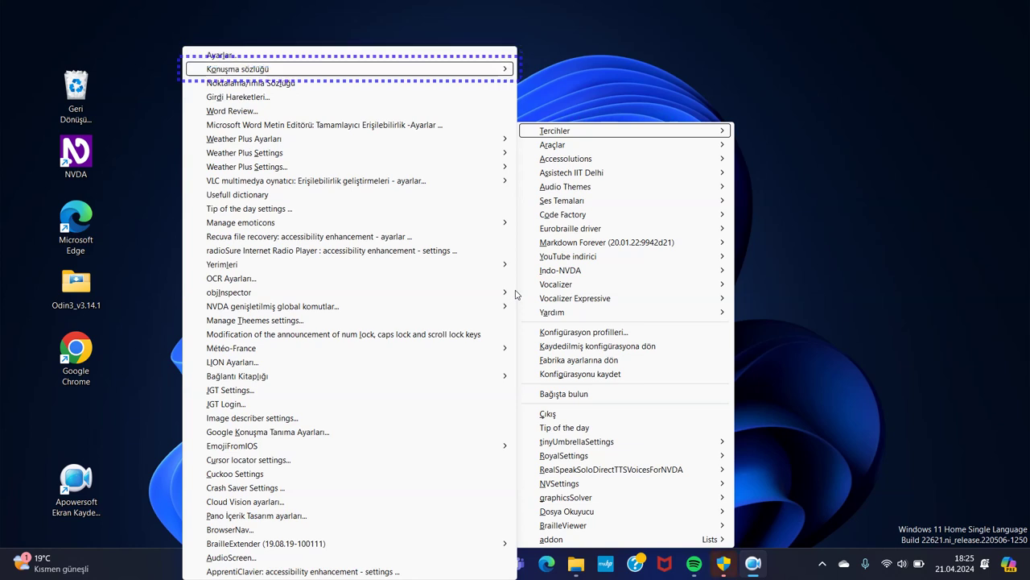
pyautogui.press('Down')
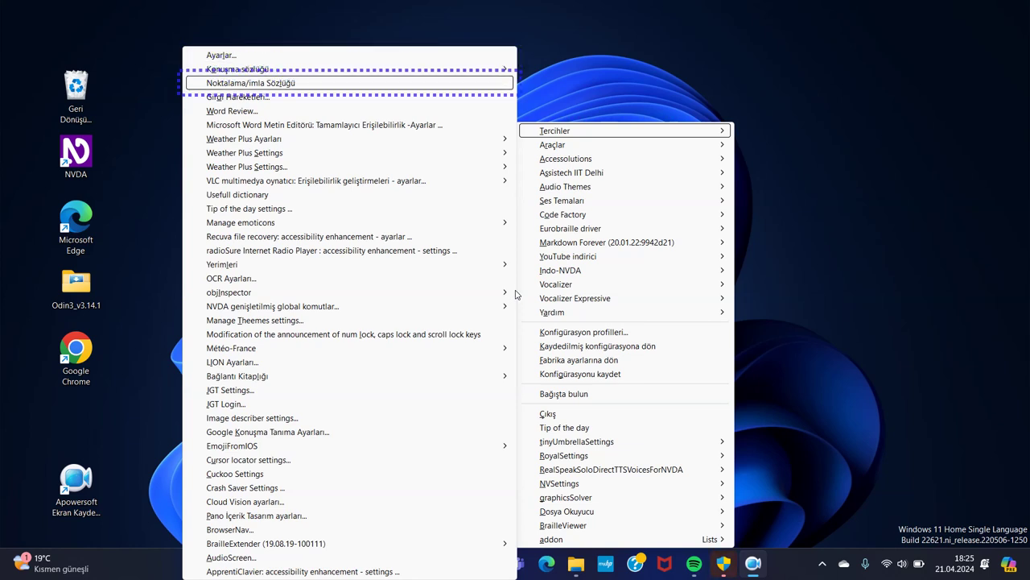
pyautogui.press('Down')
pyautogui.press('Down')
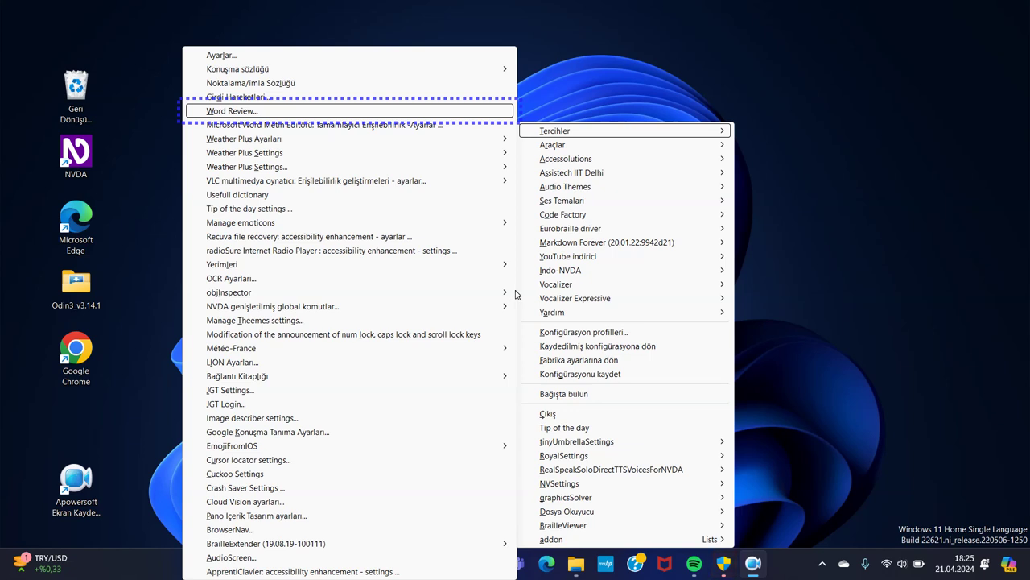
pyautogui.press('Down')
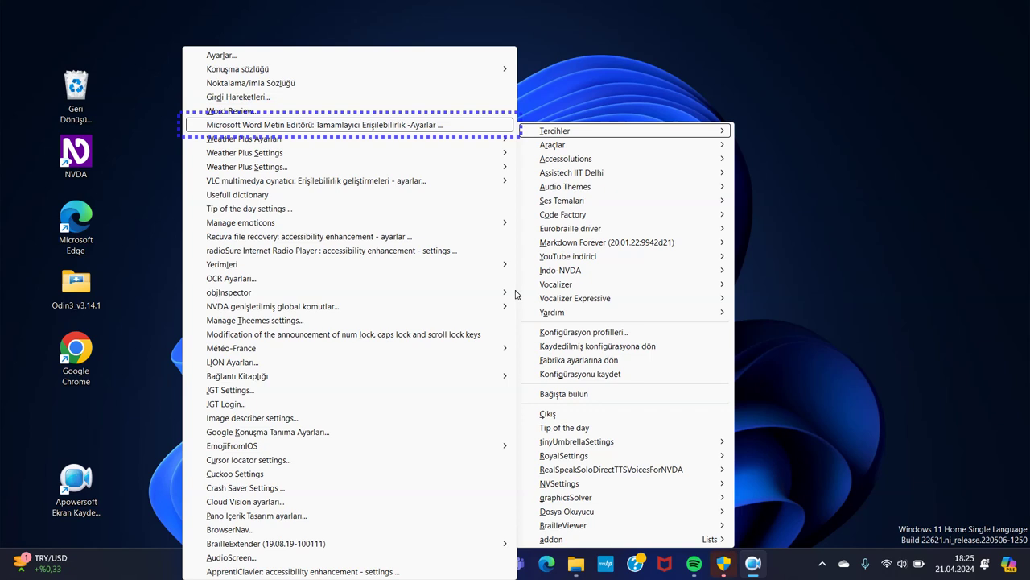
pyautogui.press('Down')
pyautogui.press('Down')
pyautogui.press('Down')
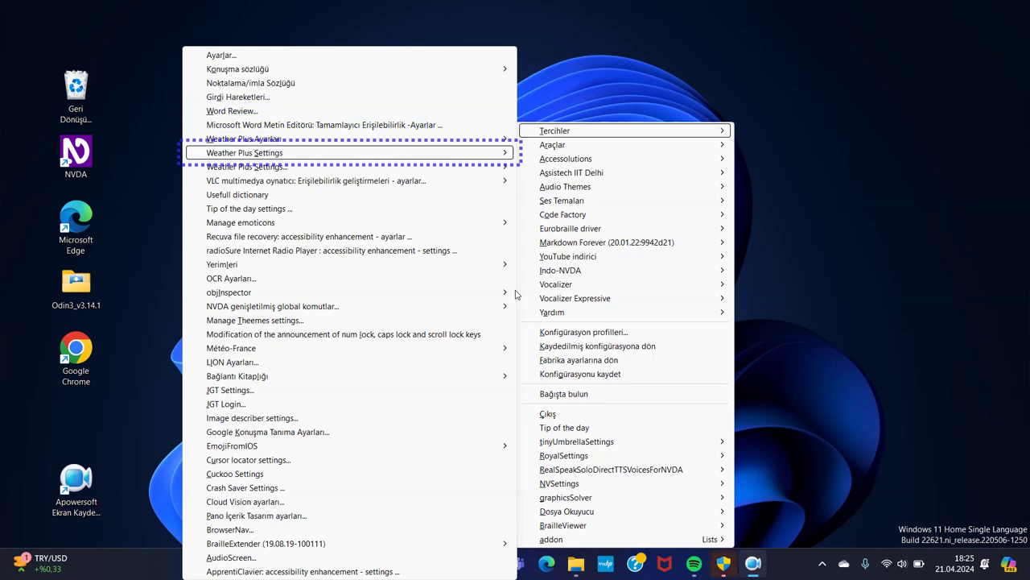
pyautogui.press('Down')
pyautogui.press('Down')
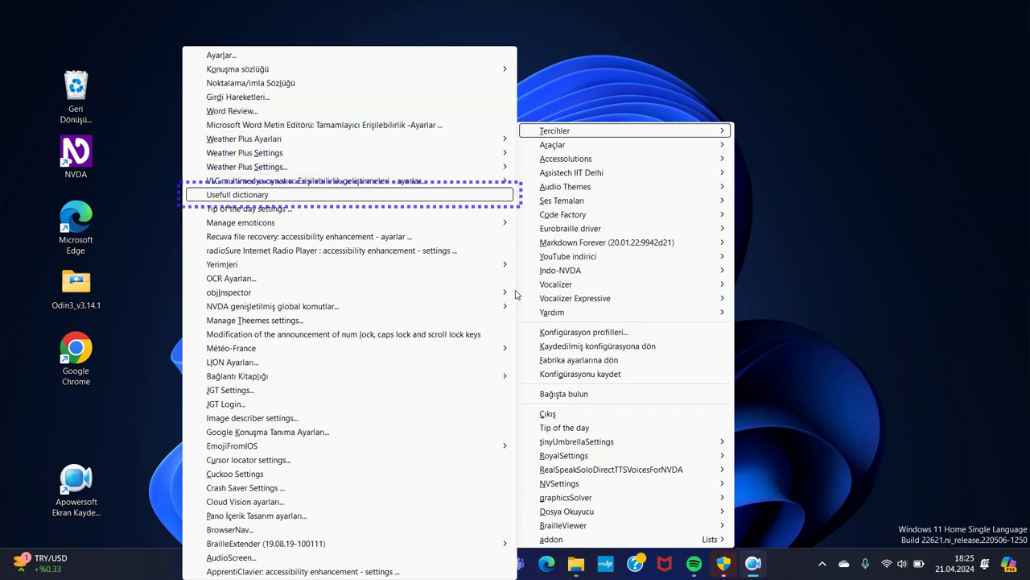
pyautogui.press('Down')
pyautogui.press('Down')
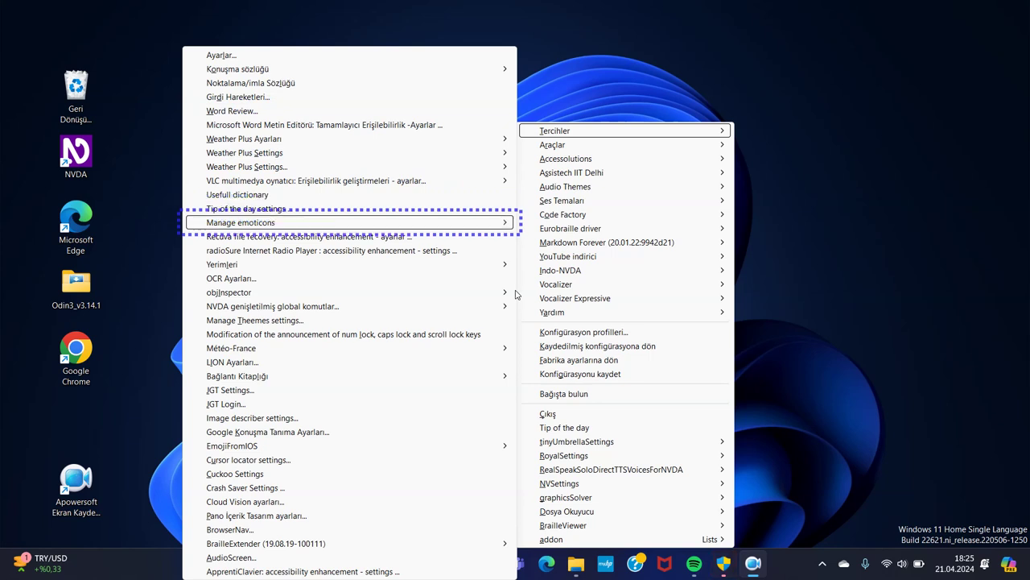
pyautogui.press('Down')
pyautogui.press('Down')
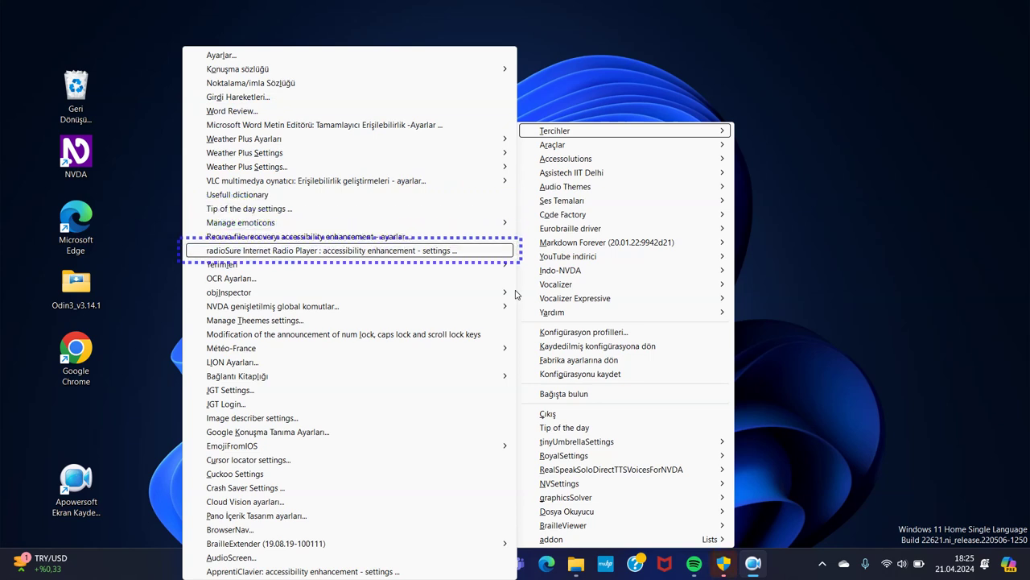
pyautogui.press('Down')
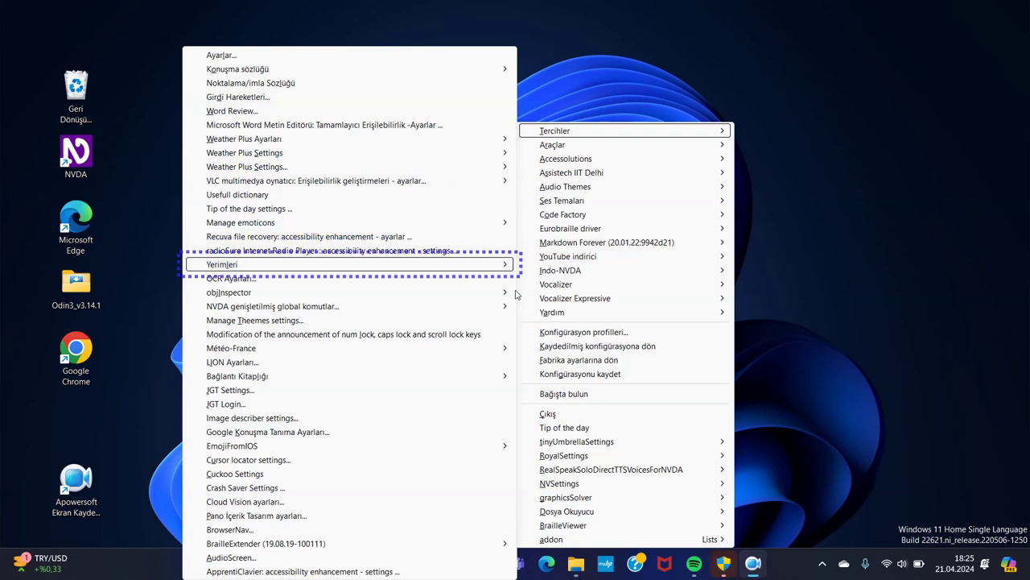
pyautogui.press('Down')
pyautogui.press('Down')
pyautogui.press('Down')
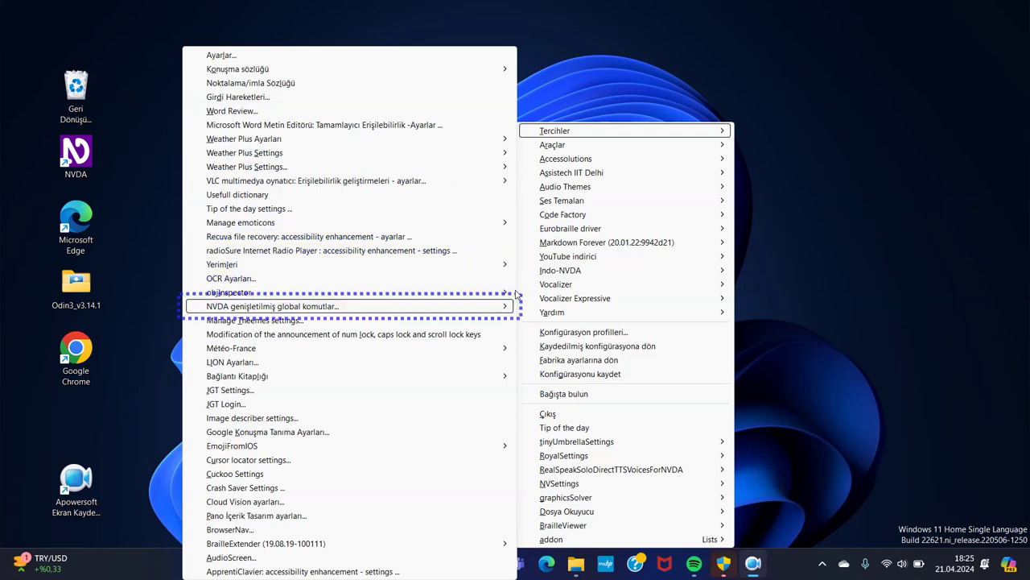
pyautogui.press('Down')
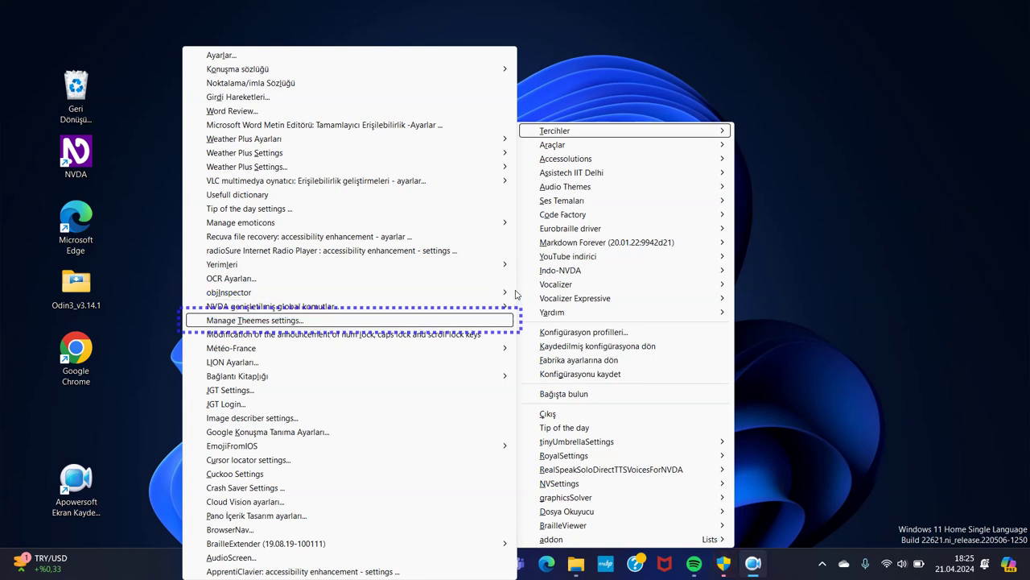
pyautogui.press('Return')
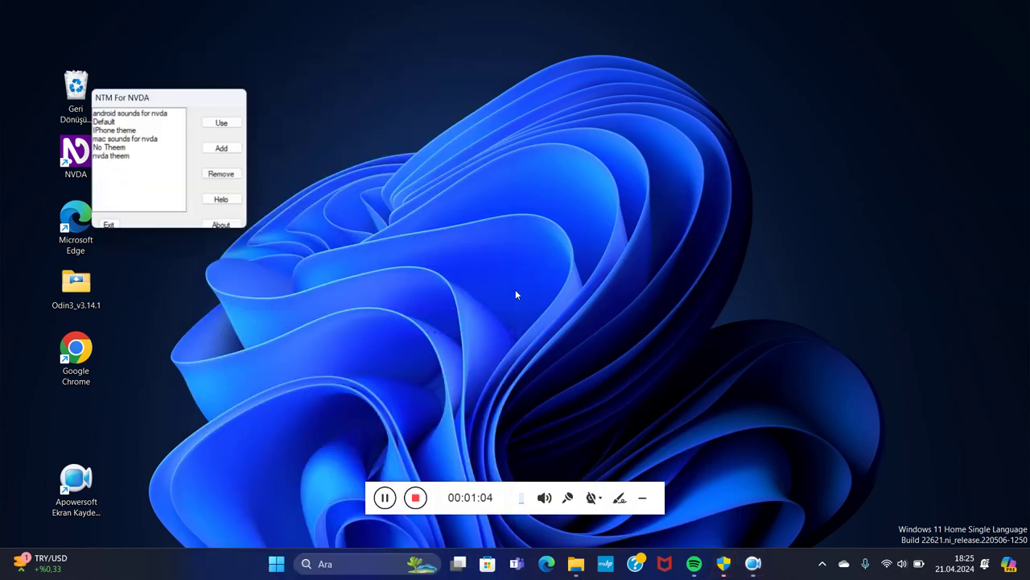
# - Browse the installed sound themes, put the IPhone theme into use, and exit the theme manager
pyautogui.press('Down')
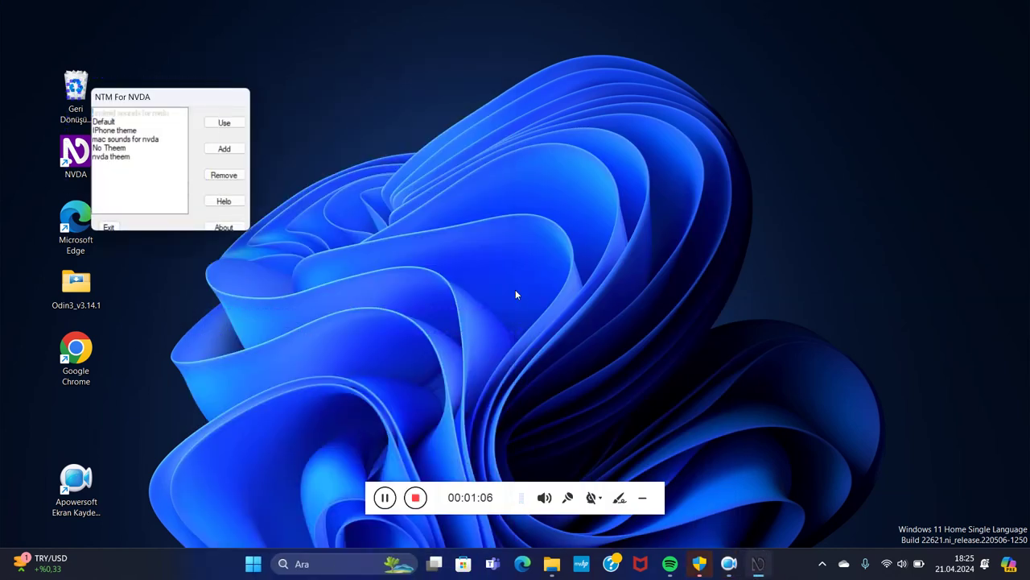
pyautogui.press('Down')
pyautogui.press('Down')
pyautogui.press('Down')
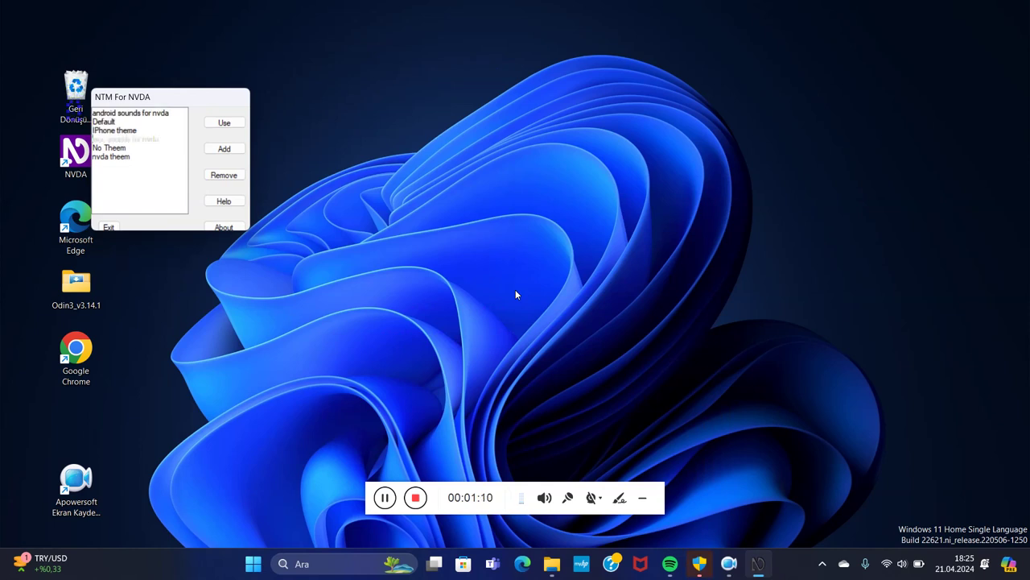
pyautogui.press('Up')
pyautogui.press('Tab')
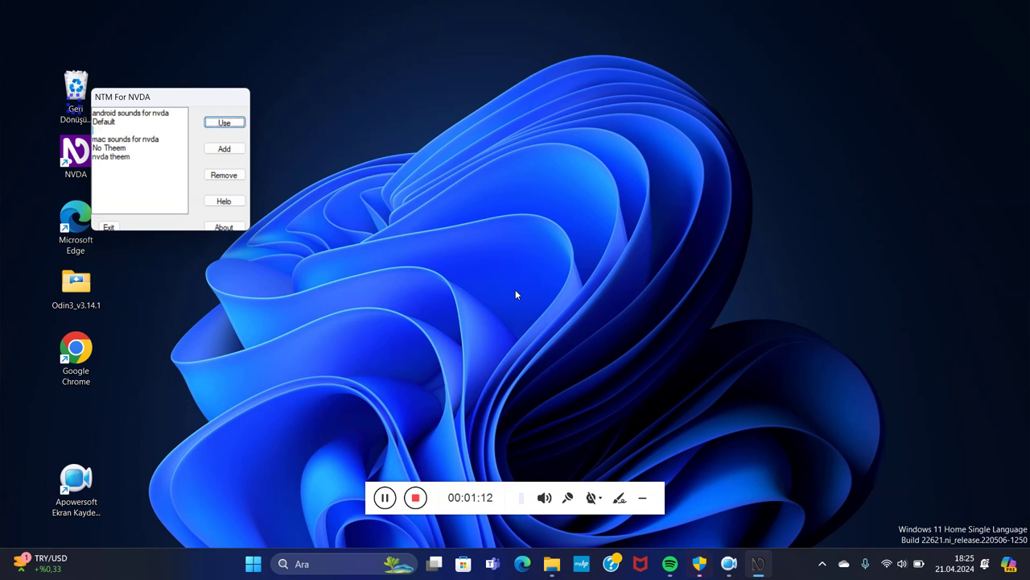
pyautogui.press('Return')
pyautogui.press('Tab')
pyautogui.press('Return')
pyautogui.press('Tab')
pyautogui.press('Tab')
pyautogui.press('Tab')
pyautogui.press('Tab')
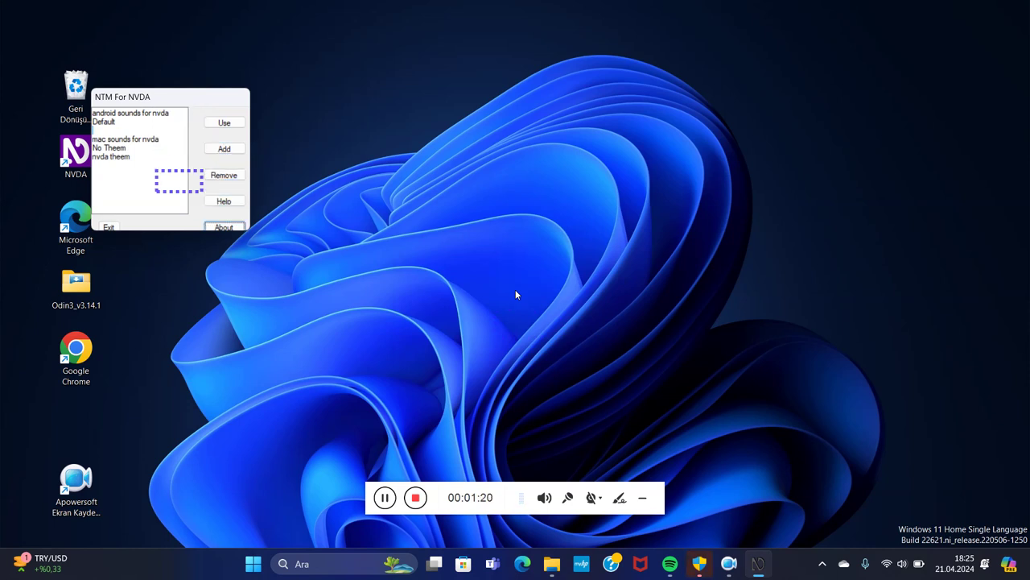
pyautogui.press('Tab')
pyautogui.press('Return')
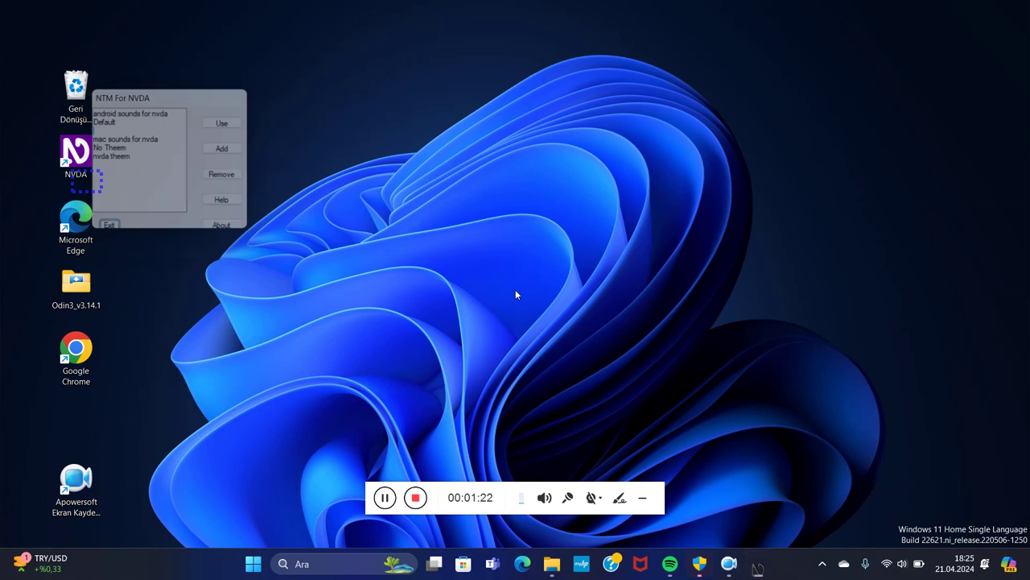
# - Open NVDA's main menu and review its entries from Tercihler to Code Factory, including Code Factory Eloquence and Code Factory Vocalizer
pyautogui.press('Insert+n')
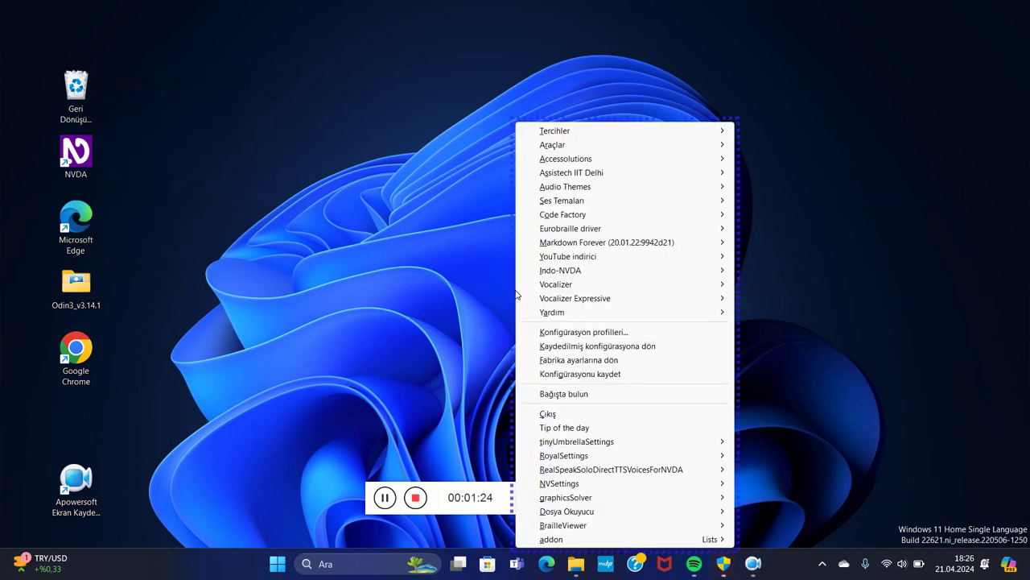
pyautogui.press('Down')
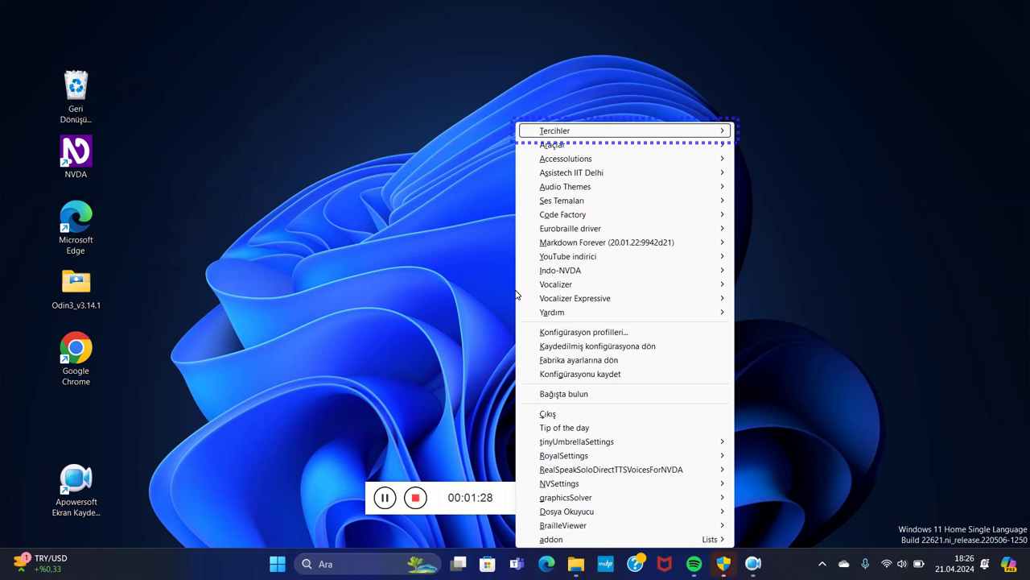
pyautogui.press('Down')
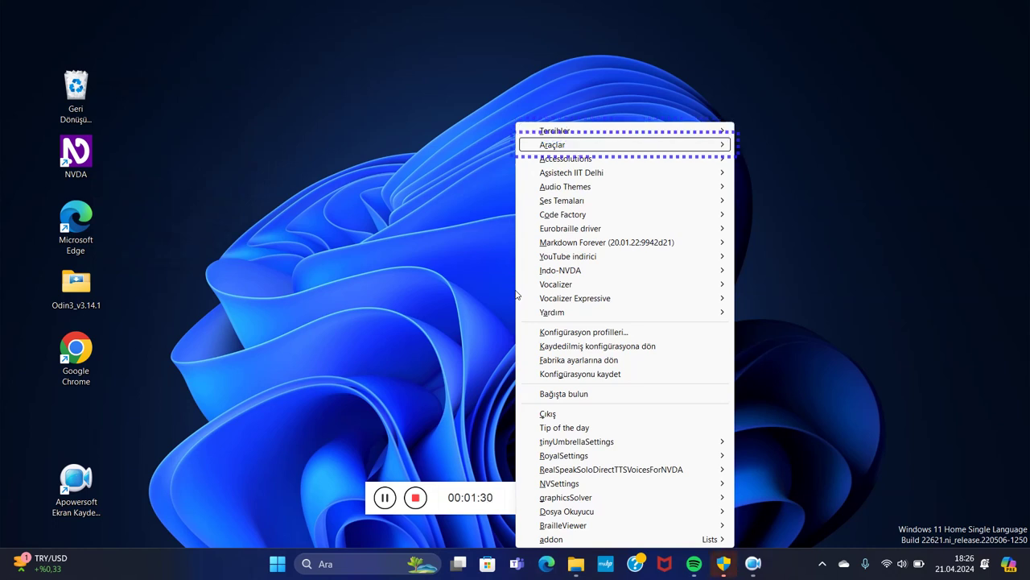
pyautogui.press('Down')
pyautogui.press('Down')
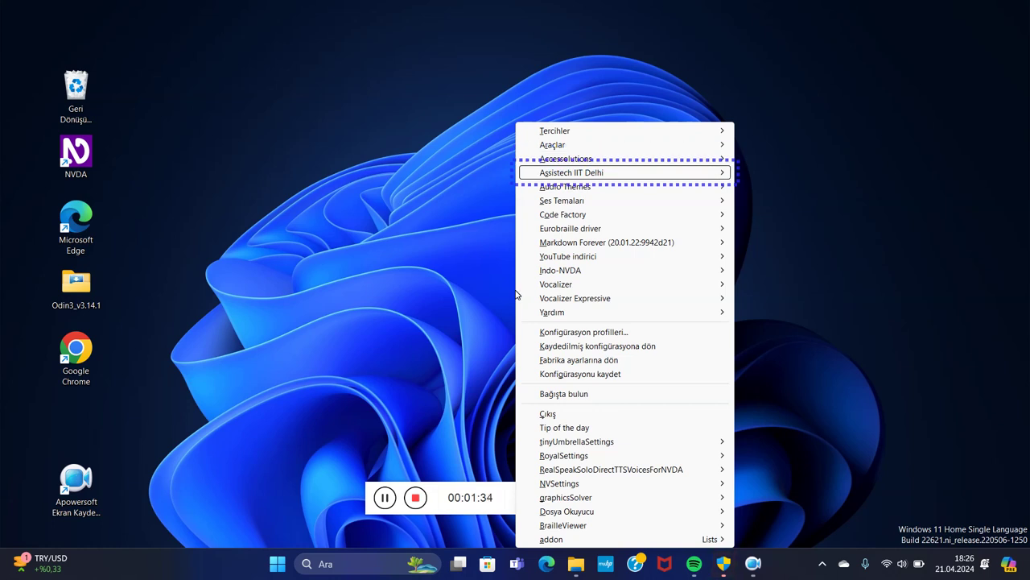
pyautogui.press('Down')
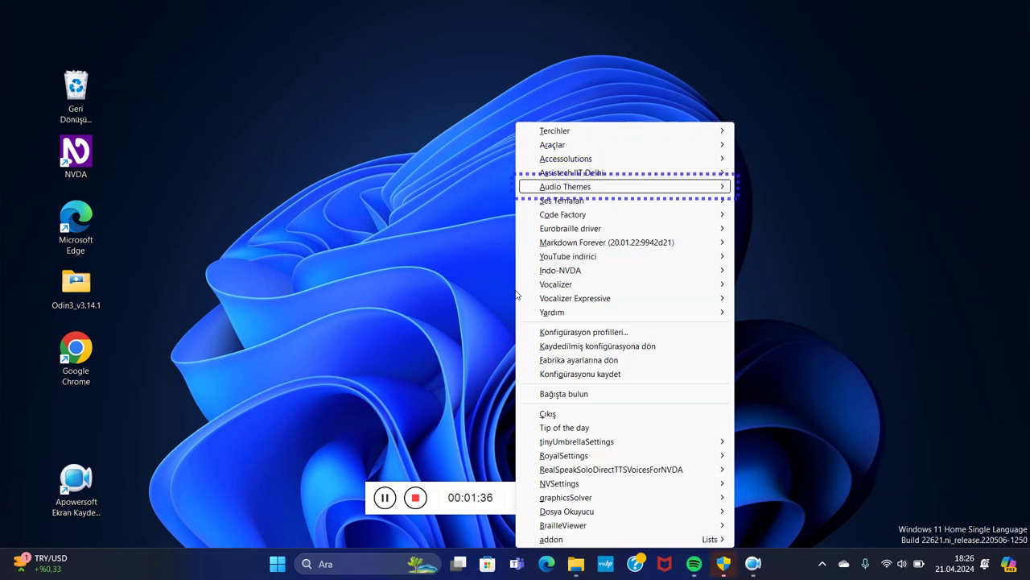
pyautogui.press('Down')
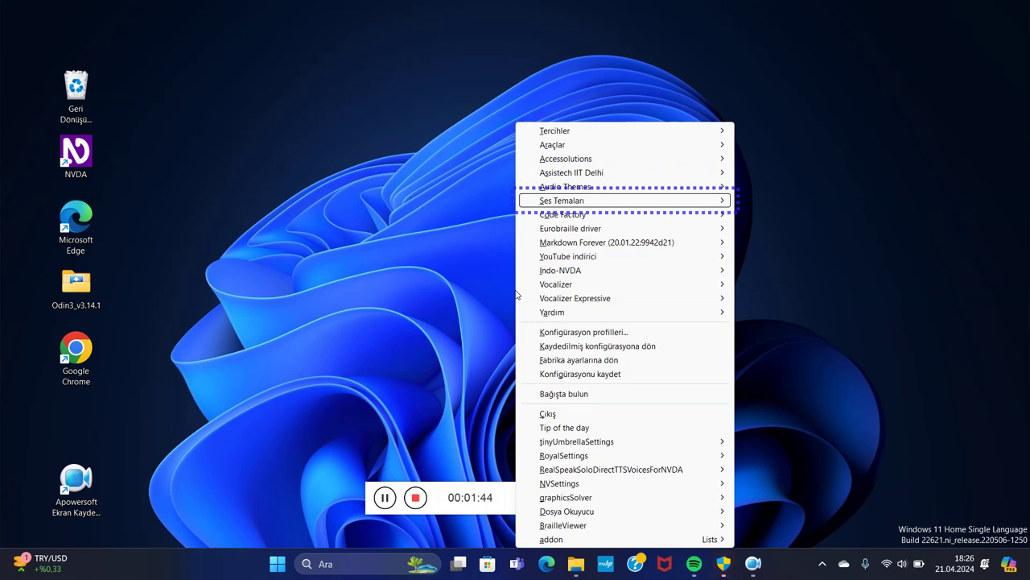
pyautogui.press('Down')
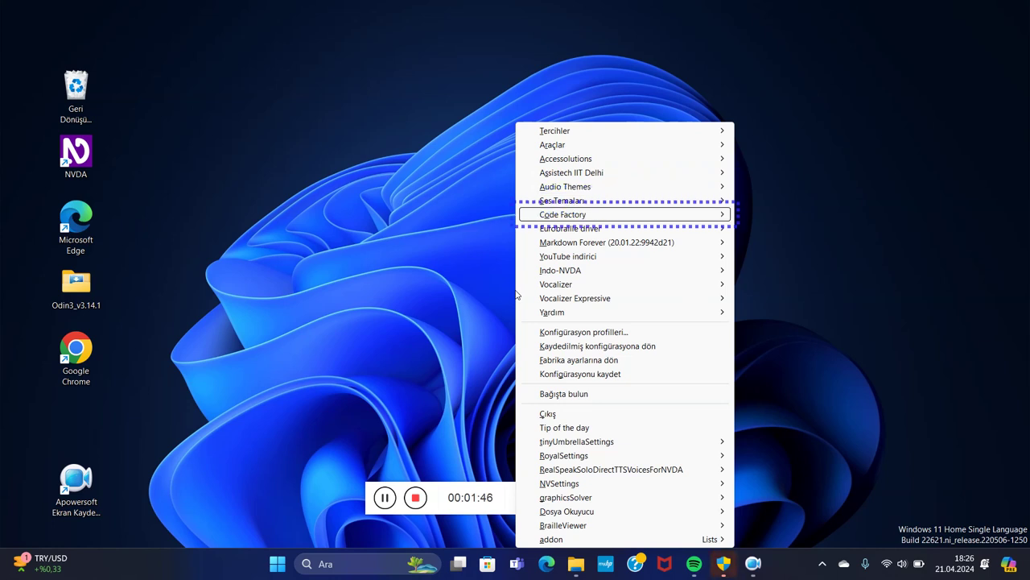
pyautogui.press('Right')
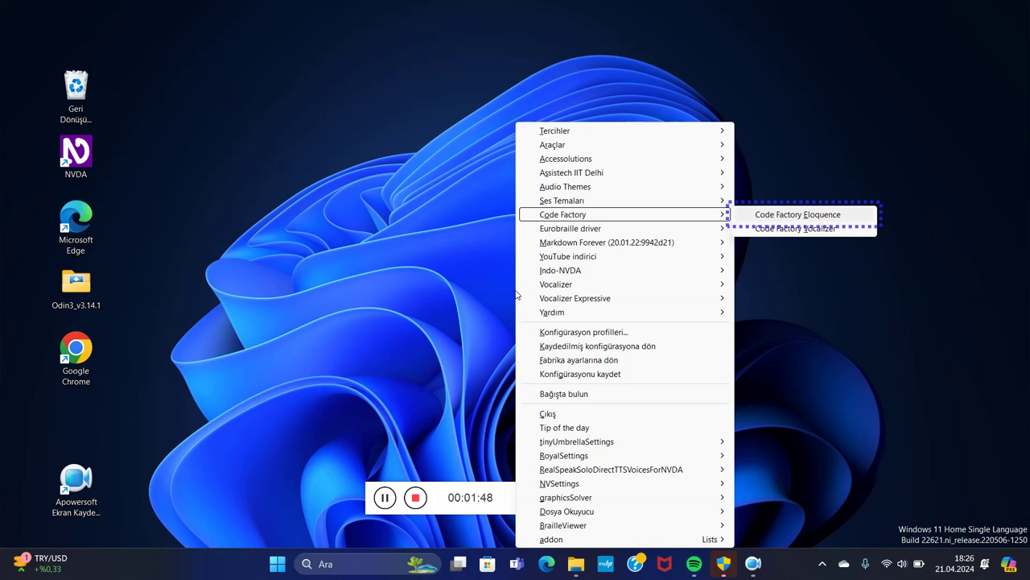
pyautogui.press('Down')
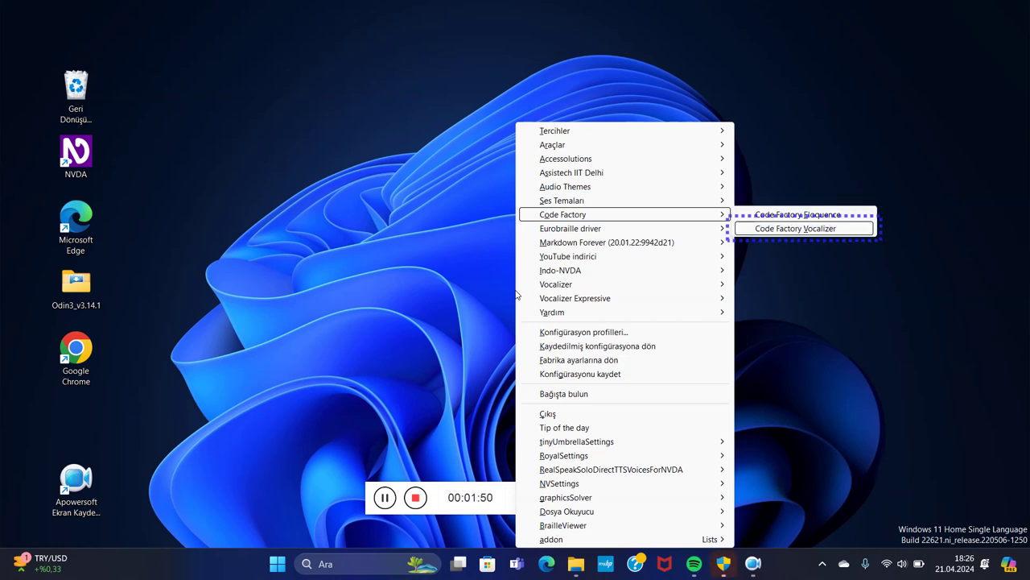
pyautogui.press('Left')
# - Review the add-on entries from Eurobraille driver through Vocalizer Expressive, ending at the help entry Yardım
pyautogui.press('Down')
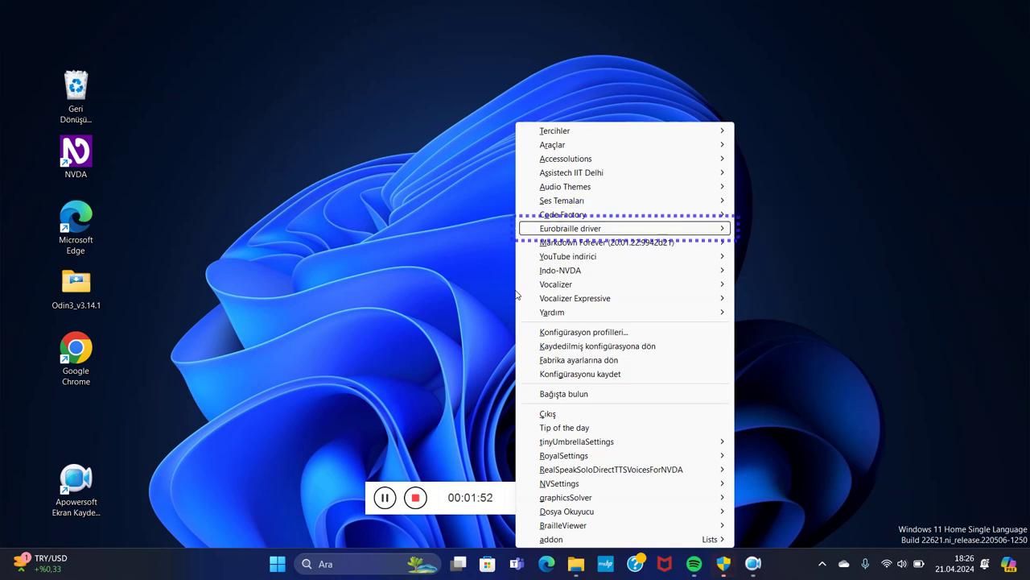
pyautogui.press('Down')
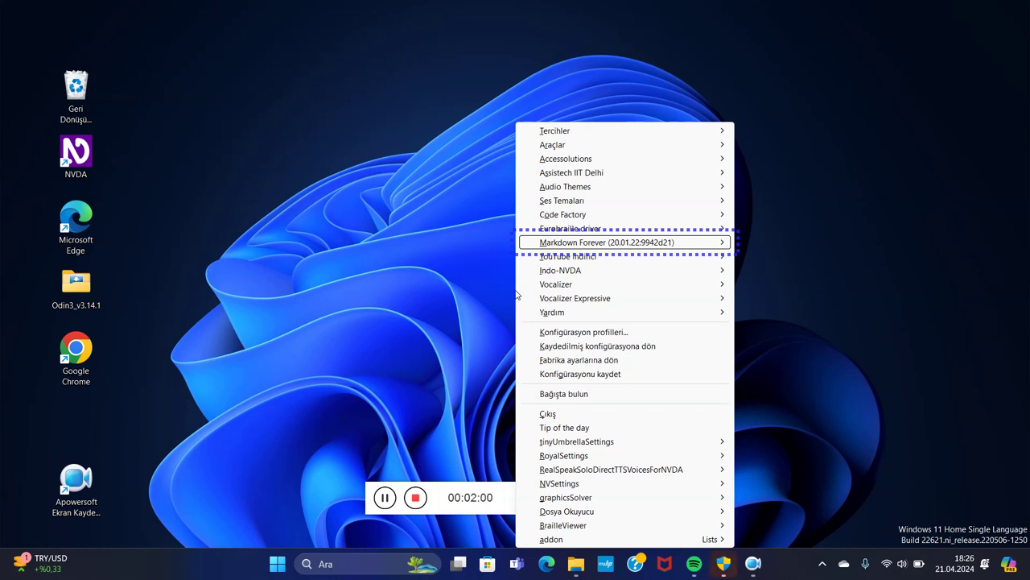
pyautogui.press('Down')
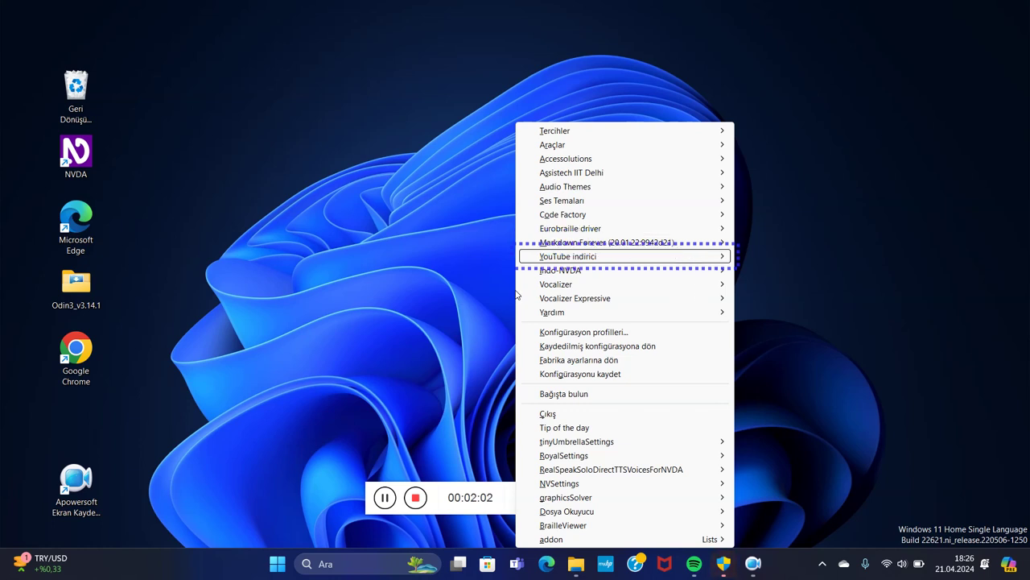
pyautogui.press('Down')
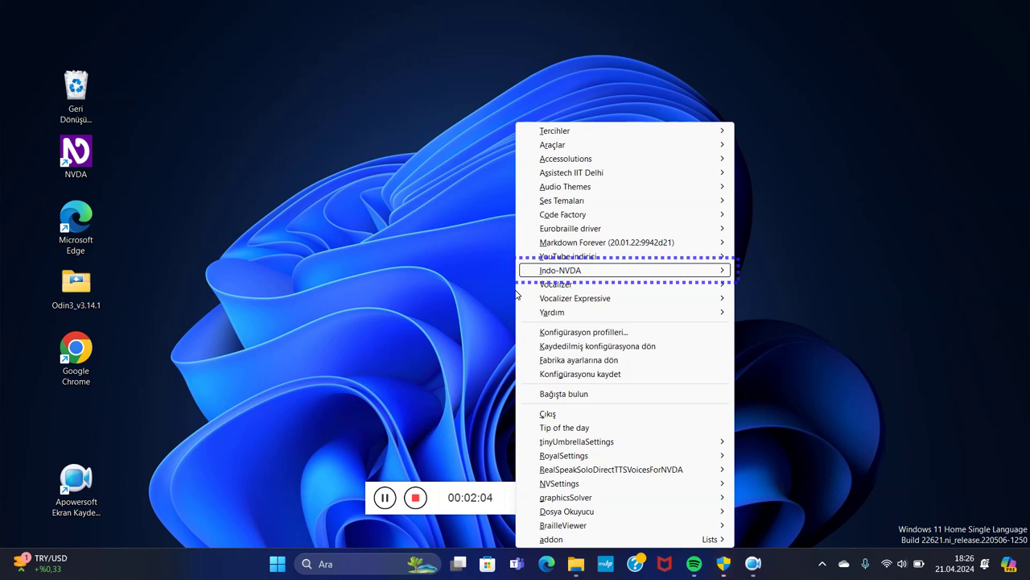
pyautogui.press('Down')
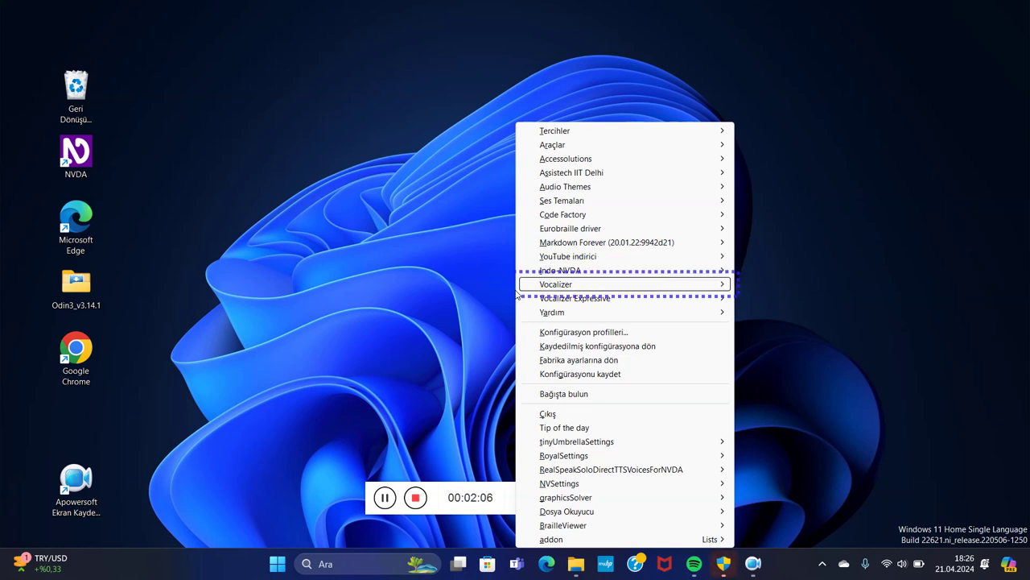
pyautogui.press('Down')
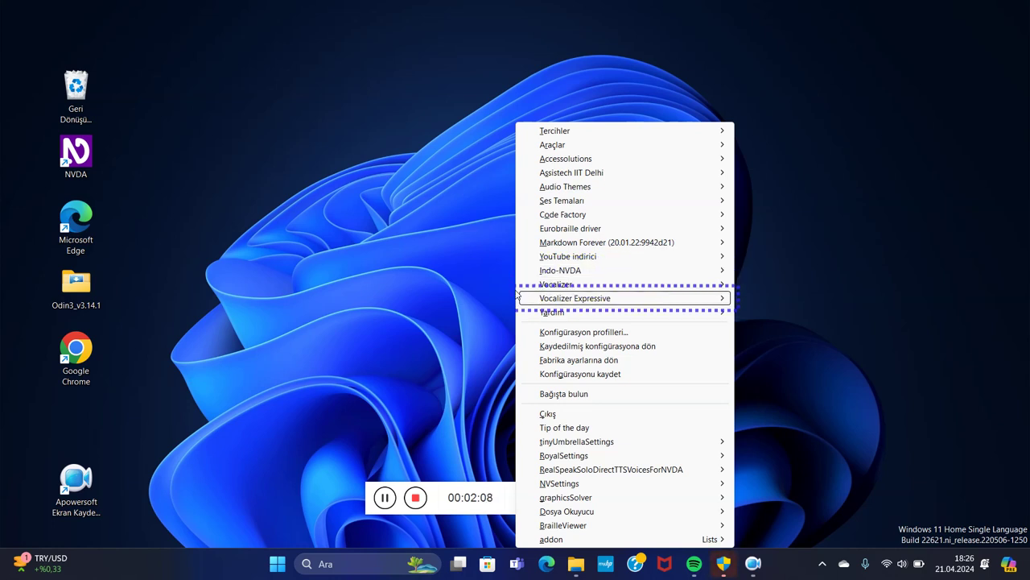
pyautogui.press('Down')
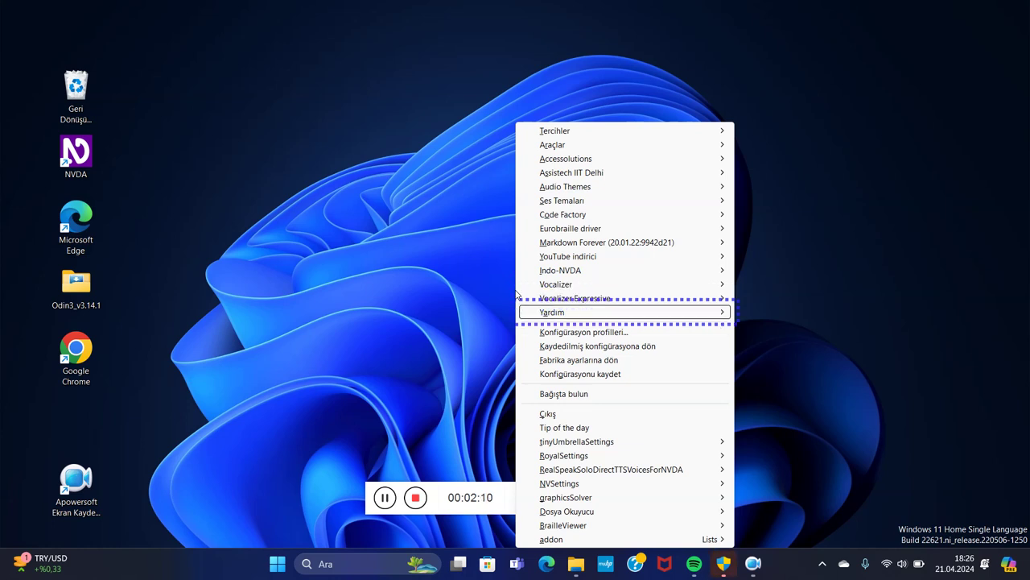
# - Review NVDA's configuration commands, from Konfigürasyon profilleri to Konfigürasyonu kaydet, plus Bağışta bulun and Çıkış
pyautogui.press('Down')
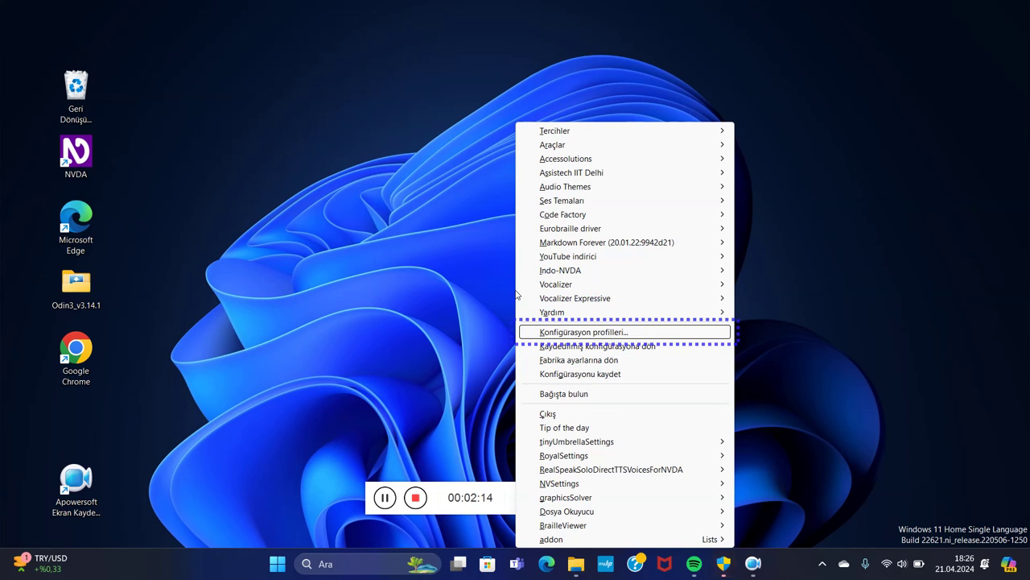
pyautogui.press('Down')
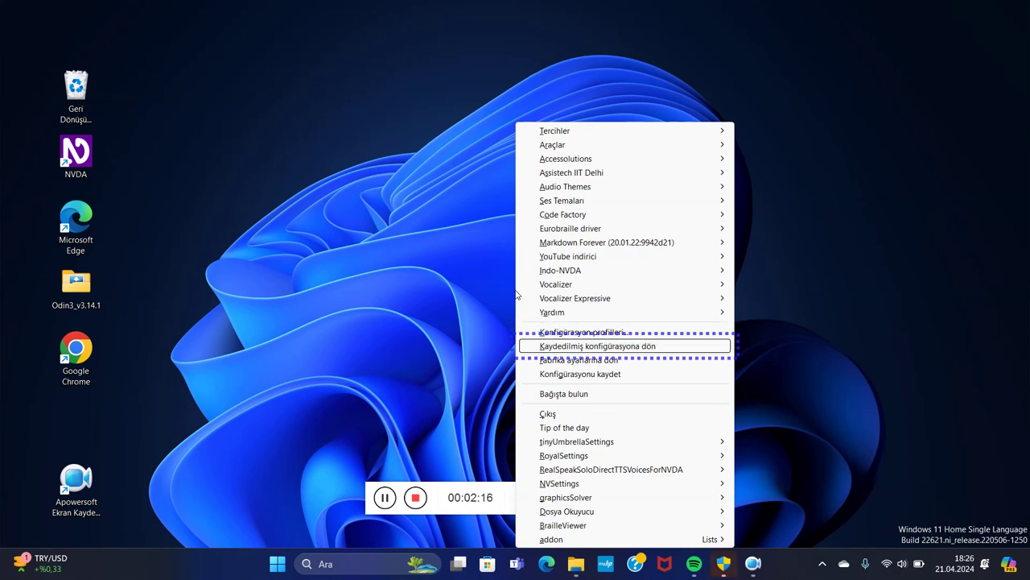
pyautogui.press('Down')
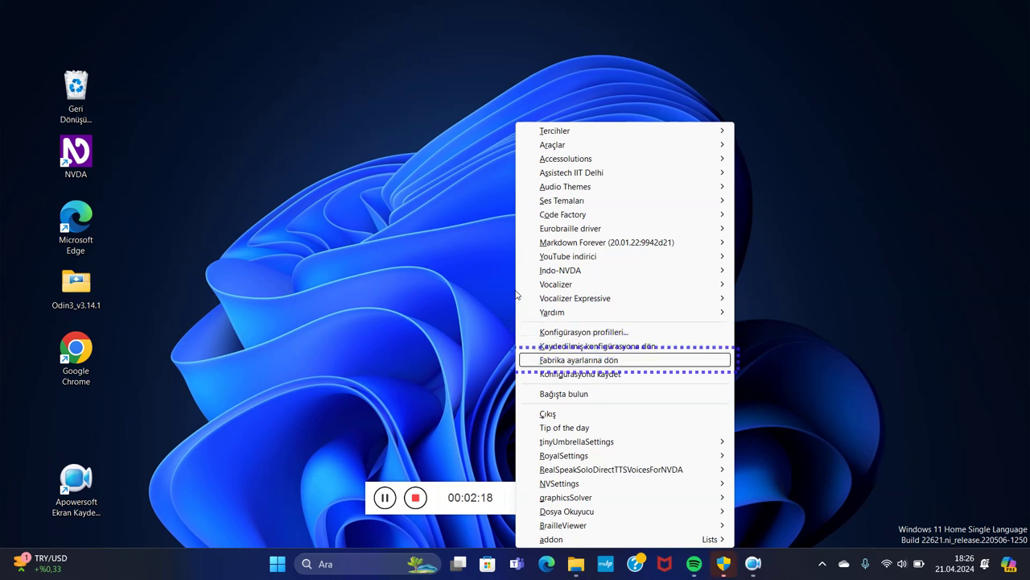
pyautogui.press('Down')
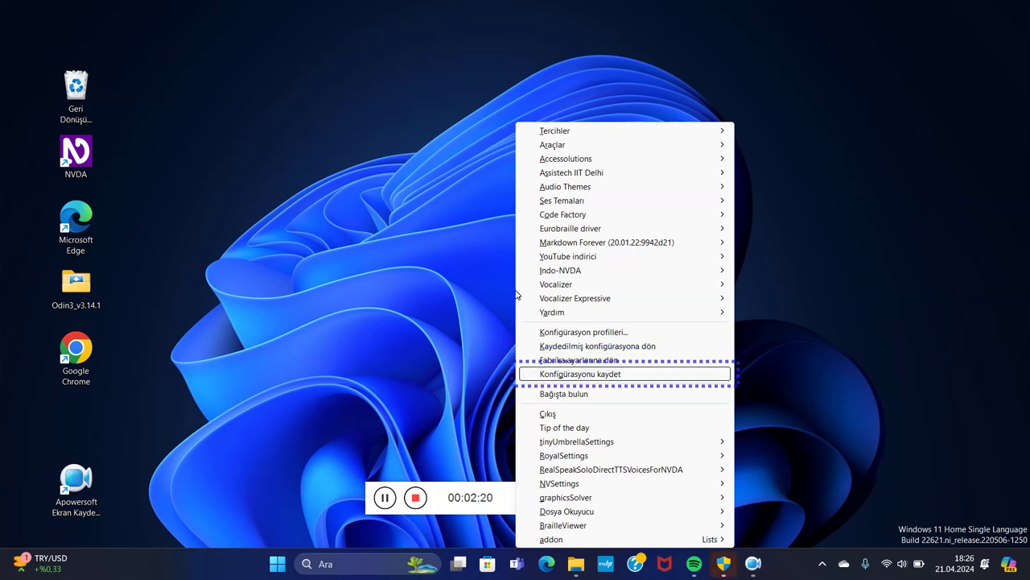
pyautogui.press('Down')
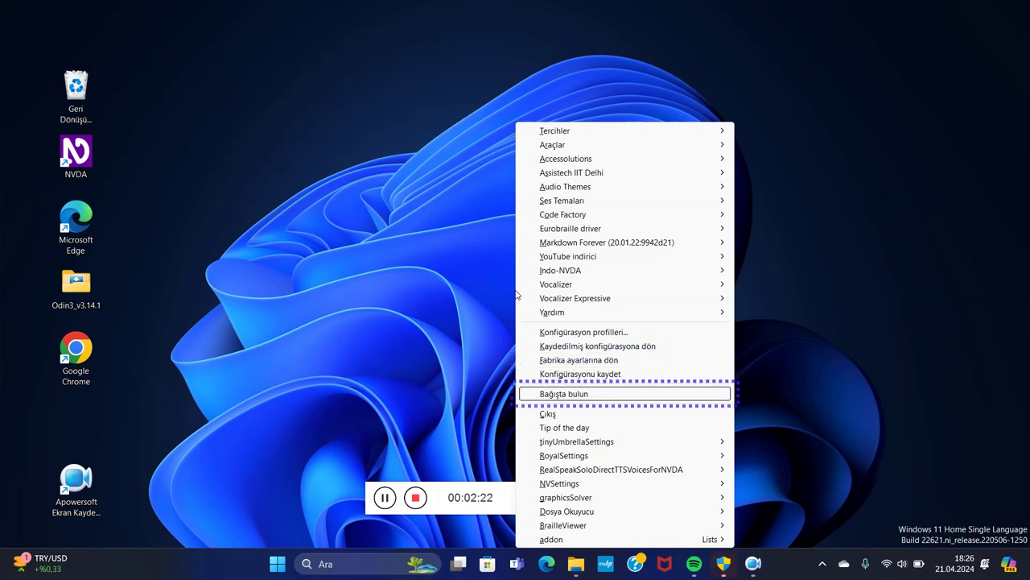
pyautogui.press('Down')
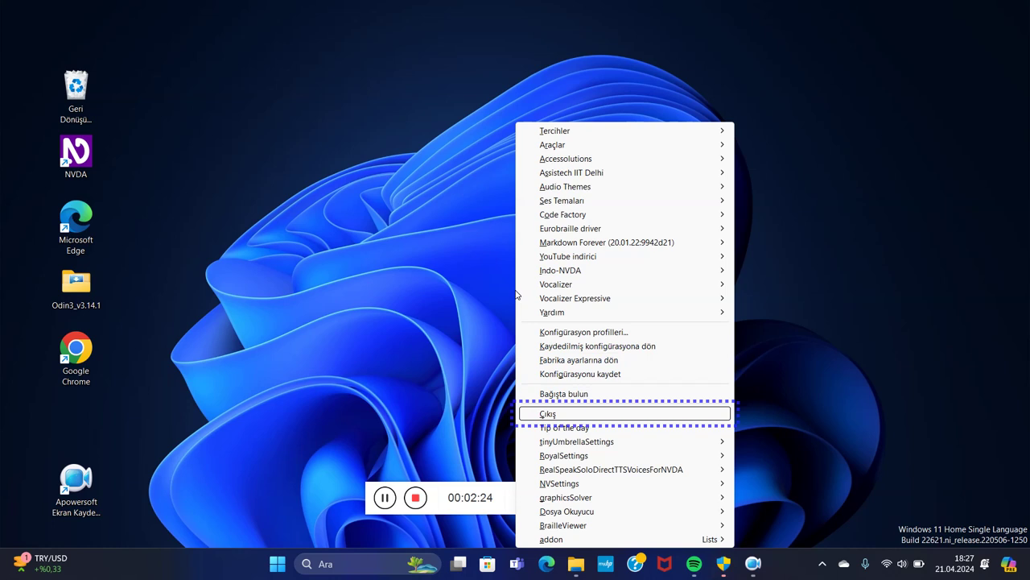
# - Review the remaining add-on entries from Tip of the day through BrailleViewer to addon Lists
pyautogui.press('Down')
pyautogui.press('Down')
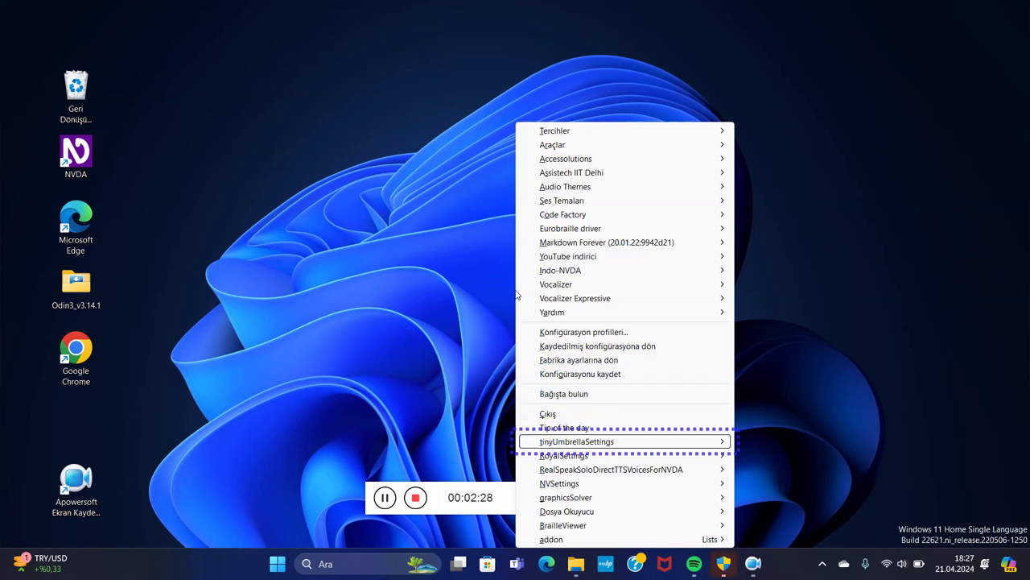
pyautogui.press('Down')
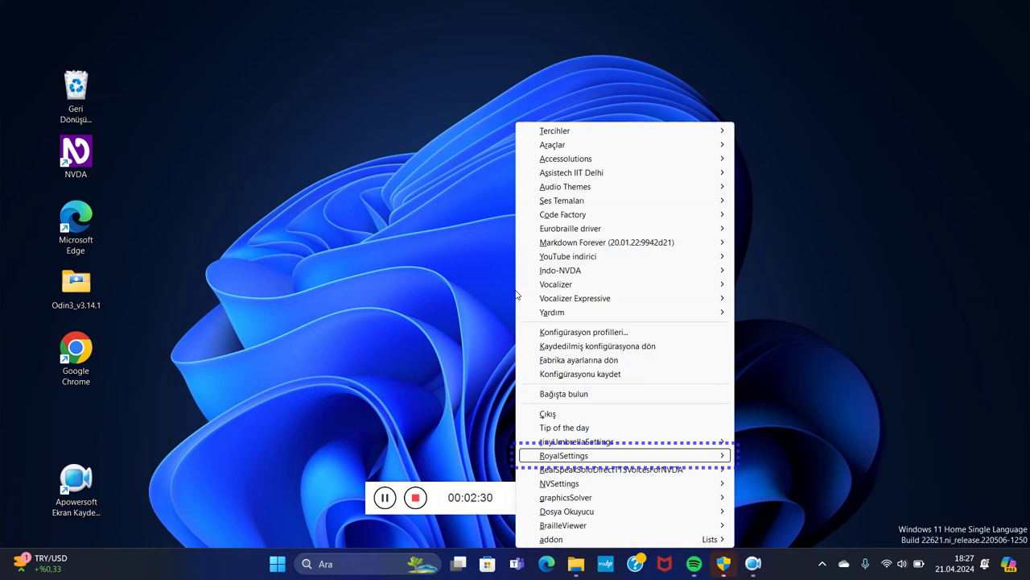
pyautogui.press('Down')
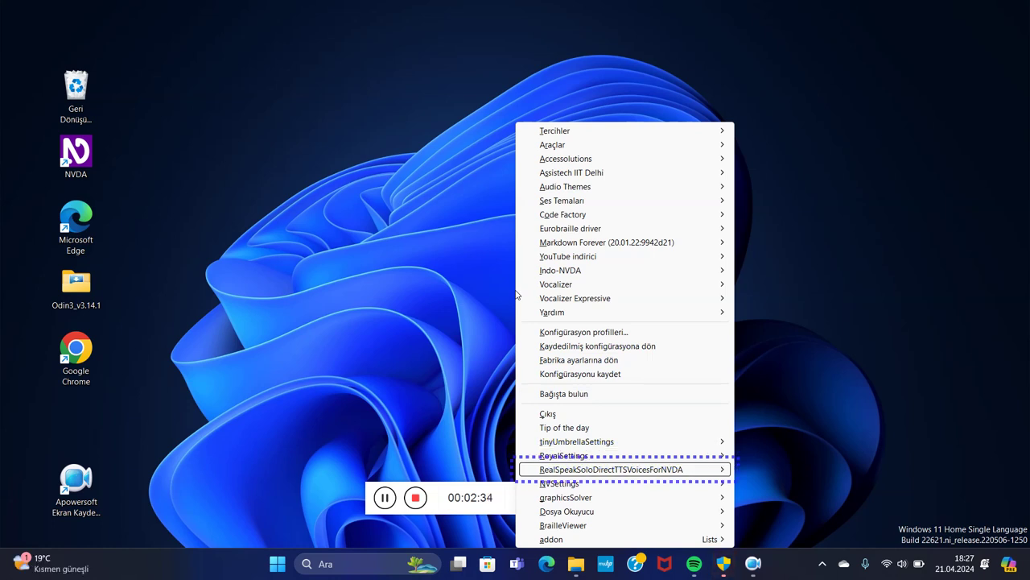
pyautogui.press('Down')
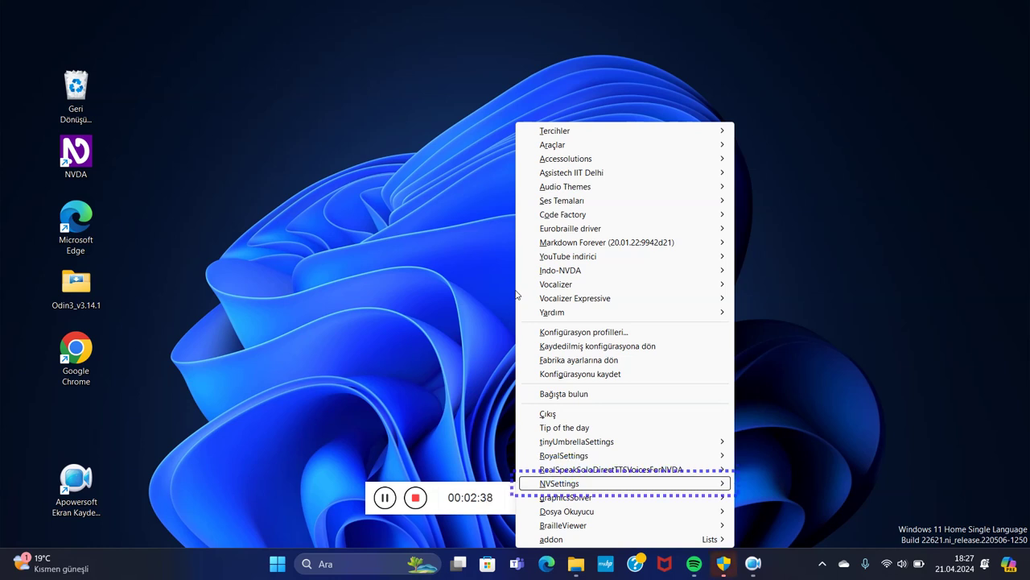
pyautogui.press('Down')
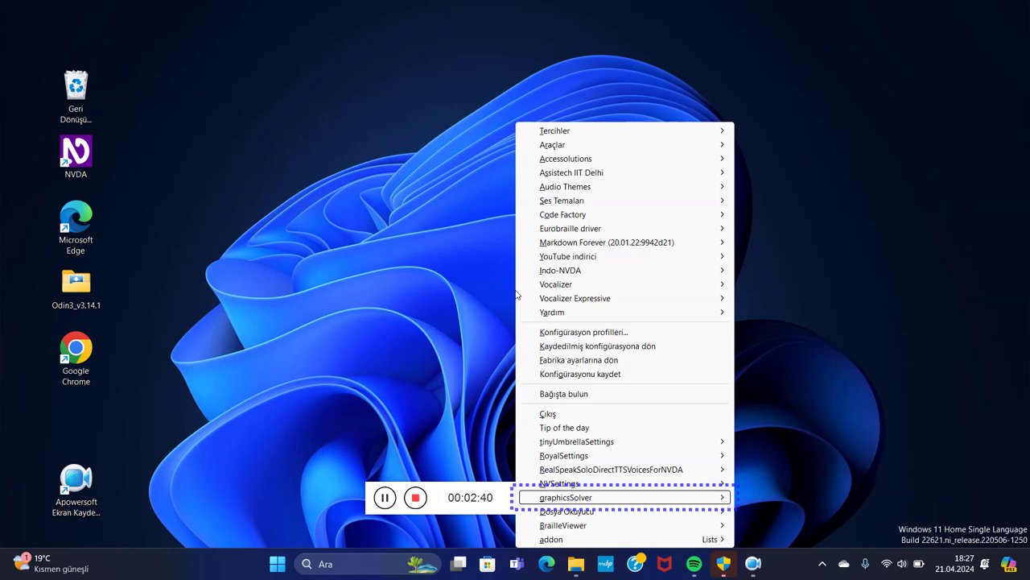
pyautogui.press('Down')
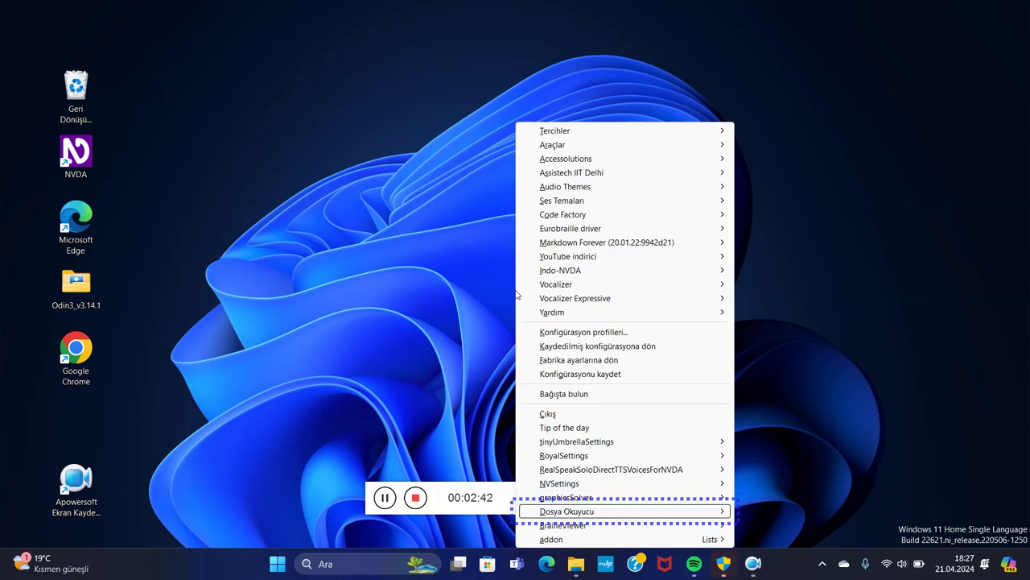
pyautogui.press('Down')
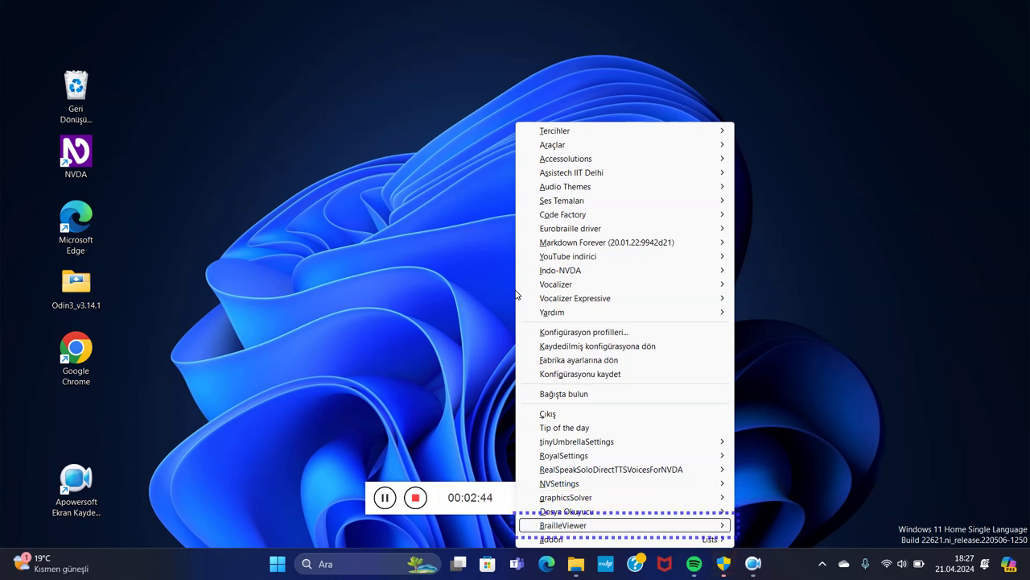
pyautogui.press('Down')
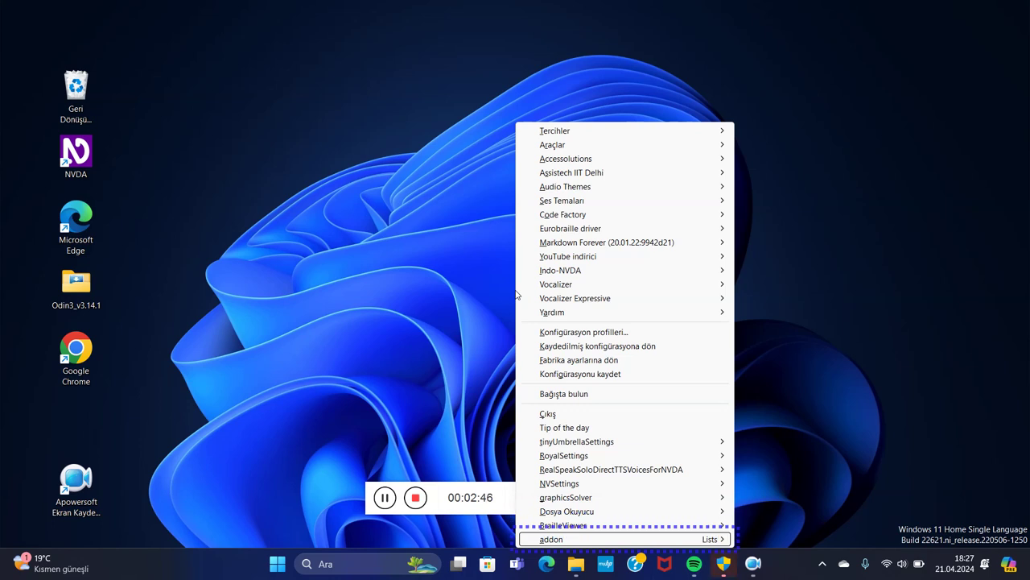
# - Open NVDA's settings dialog (Ayarlar) from the preferences (Tercihler)
pyautogui.press('Down')
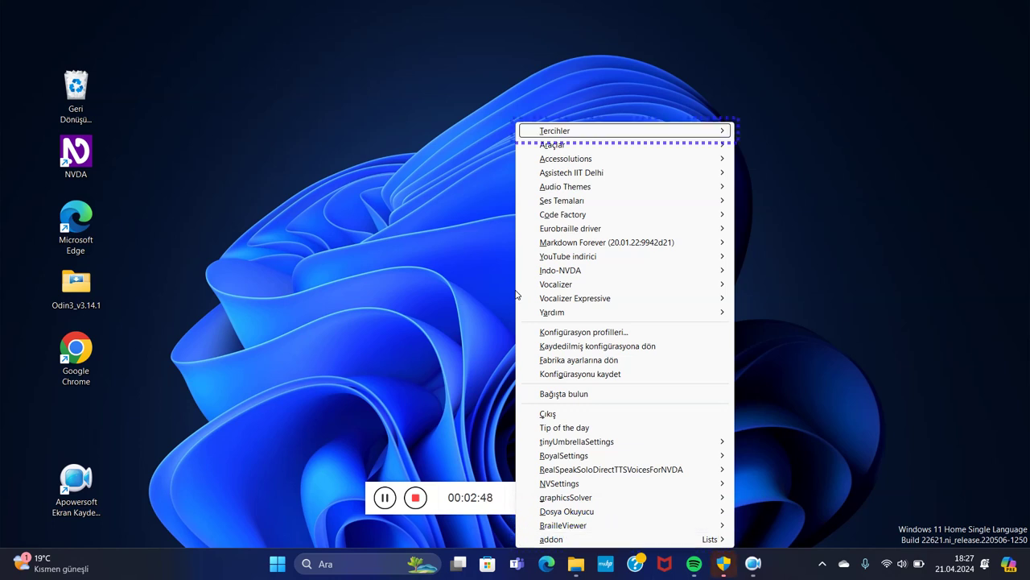
pyautogui.press('Right')
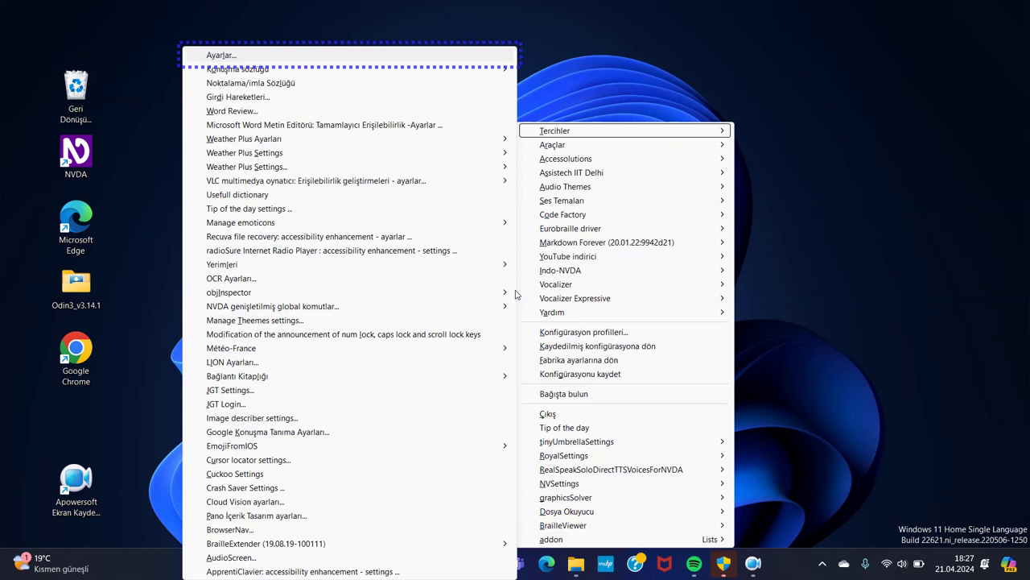
pyautogui.press('Return')
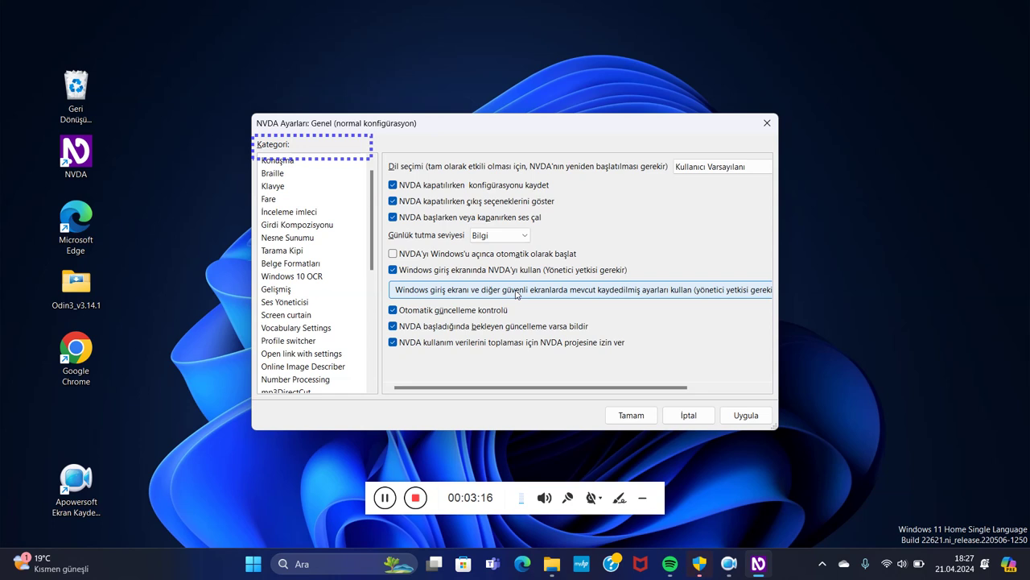
# - Review the general options, from language selection through exit, sound, logging and startup settings to using saved settings on secure screens
pyautogui.press('Tab')
pyautogui.press('Tab')
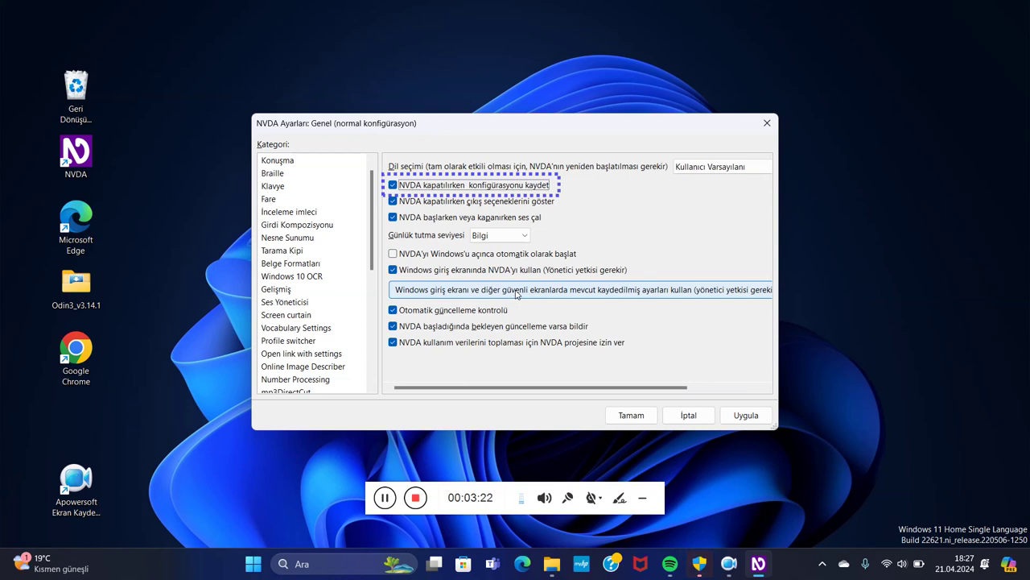
pyautogui.press('Tab')
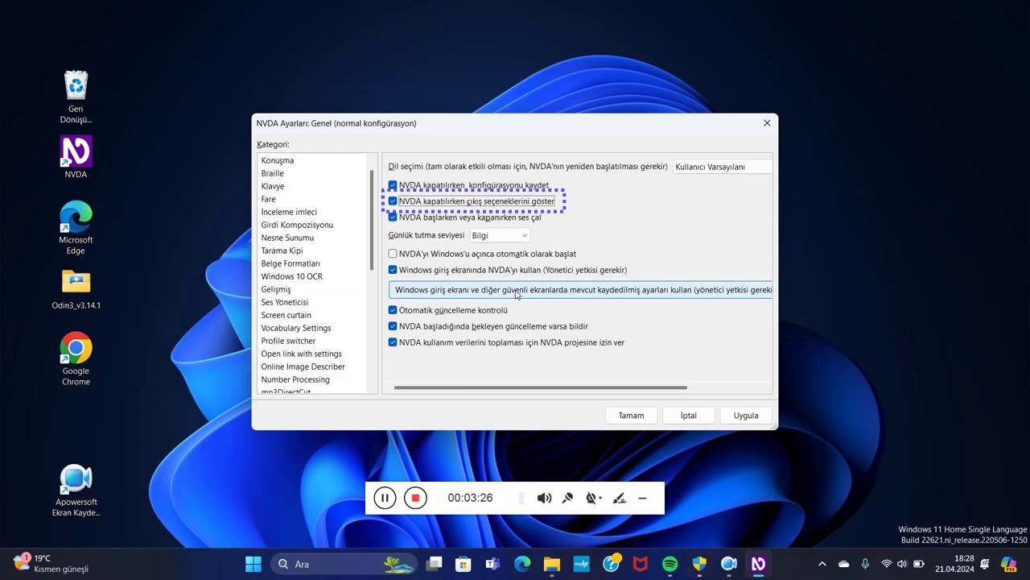
pyautogui.press('Tab')
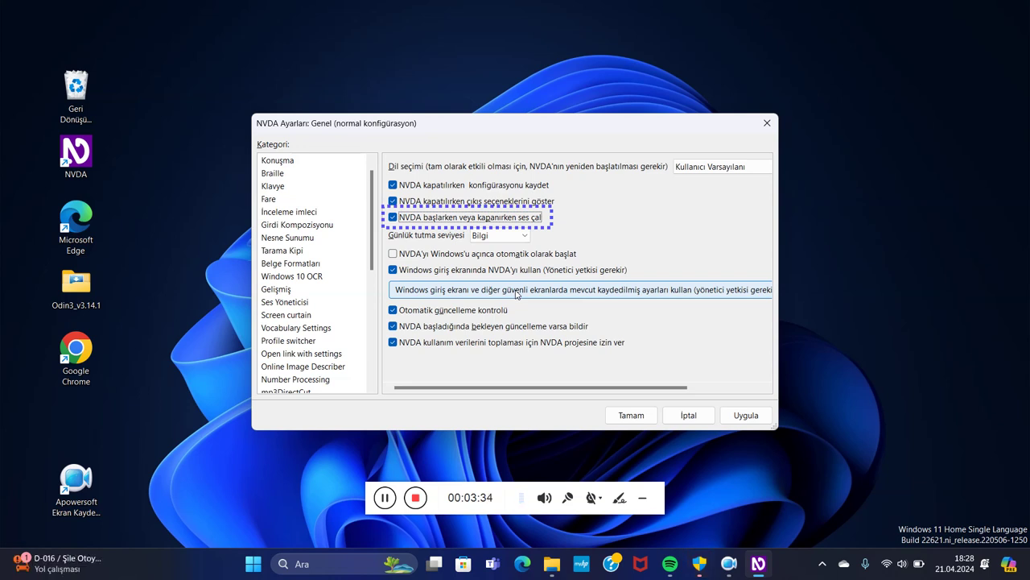
pyautogui.press('Tab')
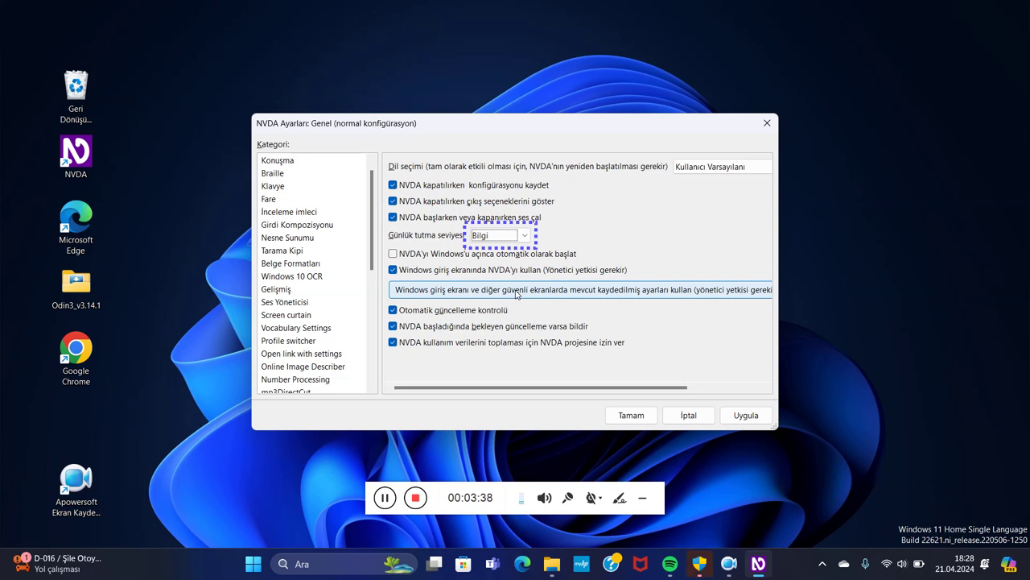
pyautogui.press('Tab')
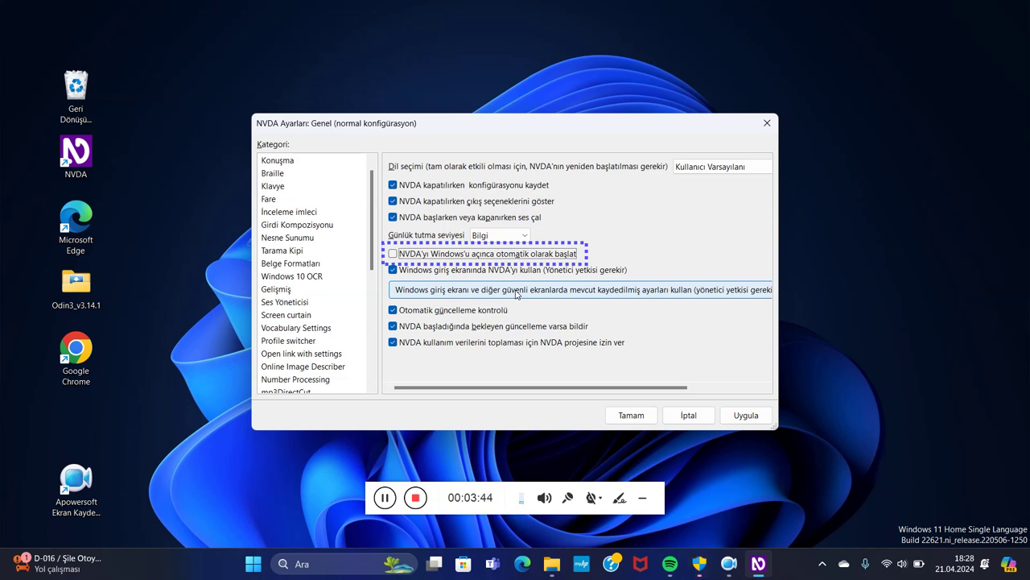
pyautogui.press('Tab')
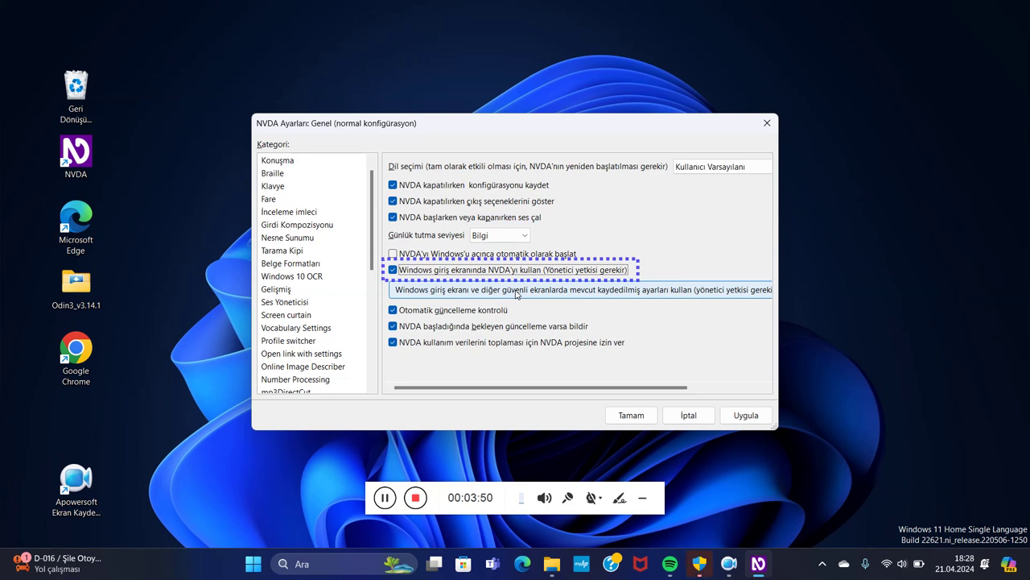
pyautogui.press('Tab')
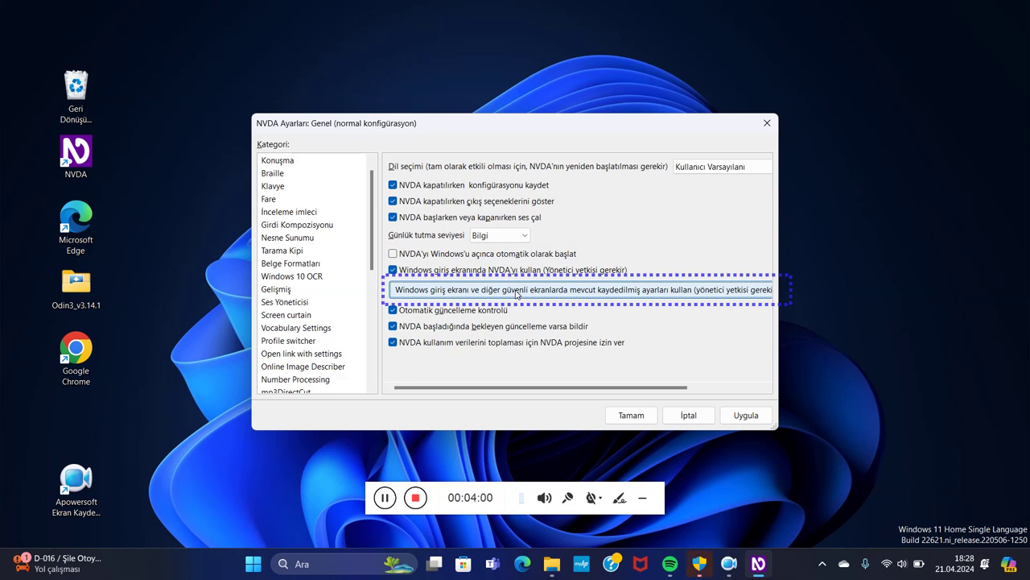
# - Disable automatic update checking (Otomatik güncelleme kontrolü) and go through the pending-update and usage-data options
pyautogui.press('Tab')
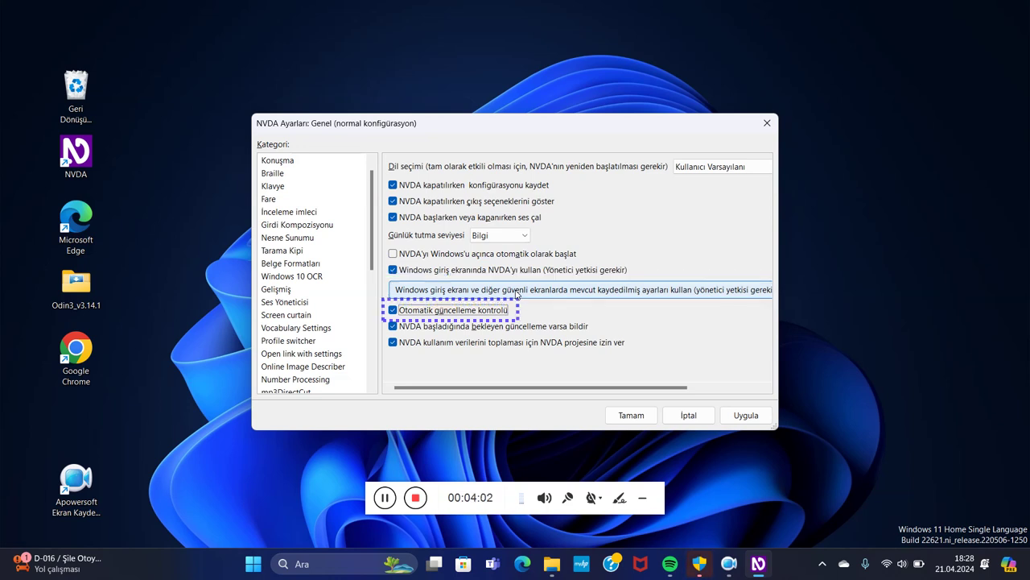
pyautogui.press('space')
pyautogui.press('Tab')
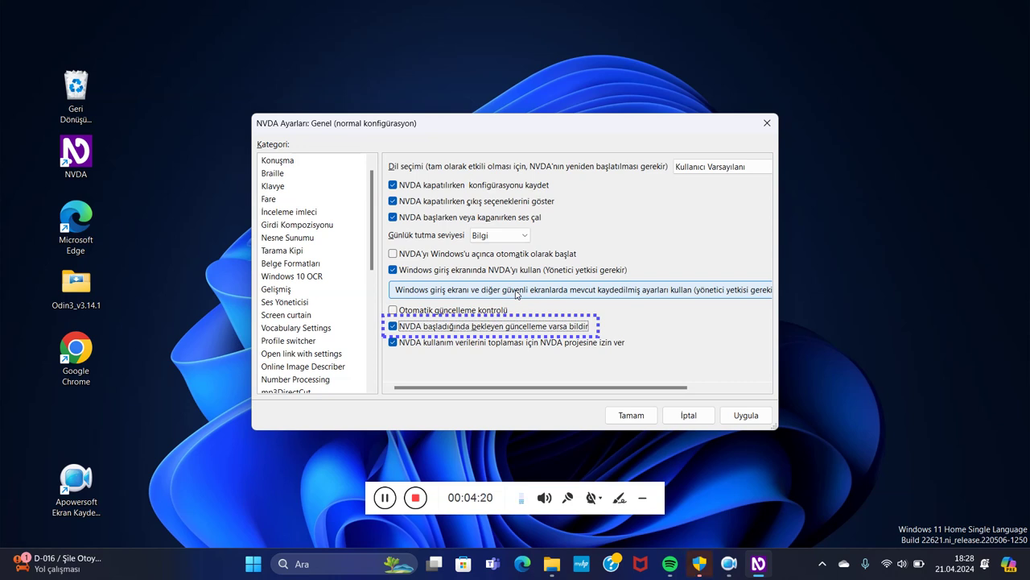
pyautogui.press('Tab')
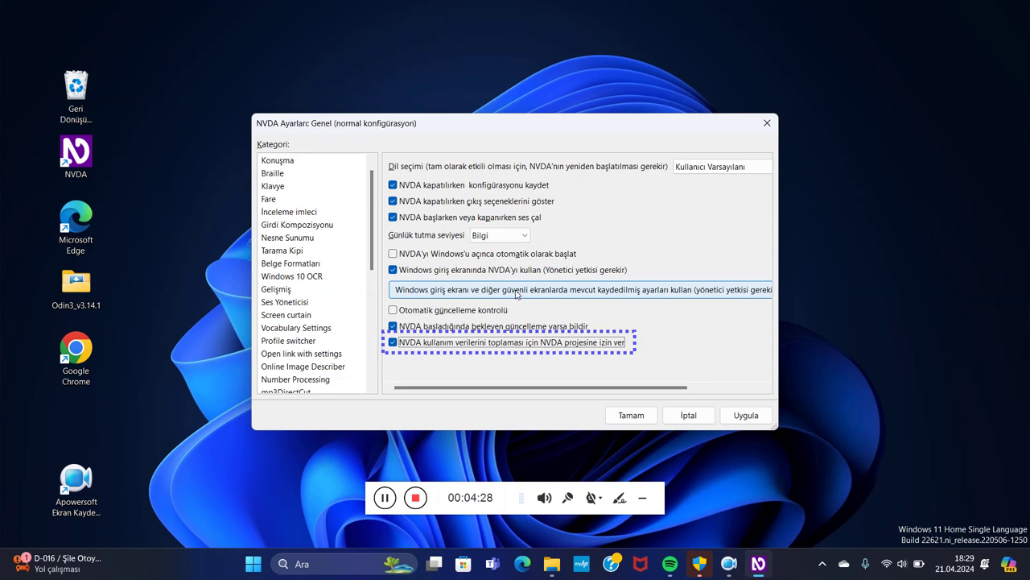
pyautogui.press('Tab')
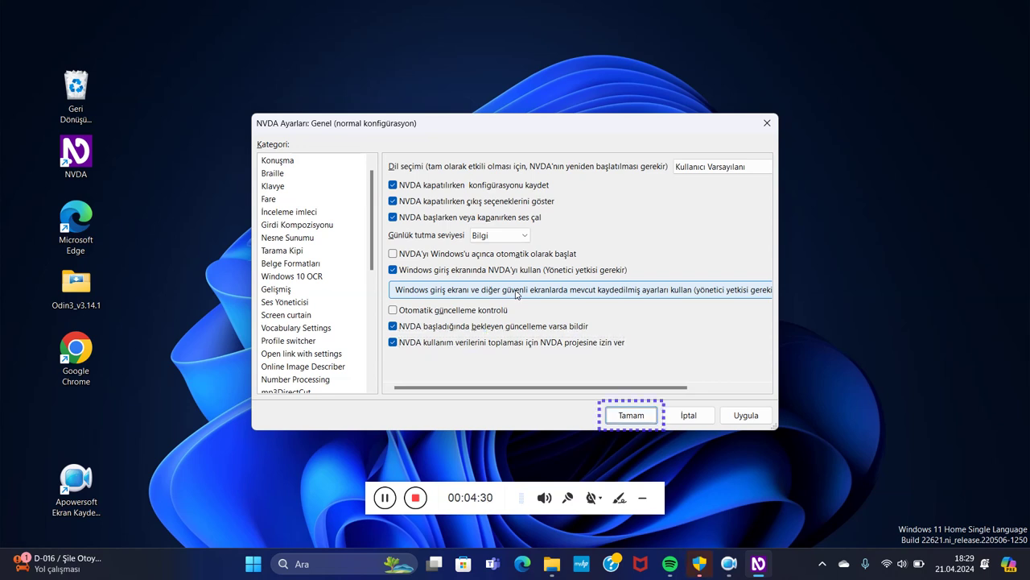
pyautogui.press('Tab')
pyautogui.press('Tab')
pyautogui.press('Tab')
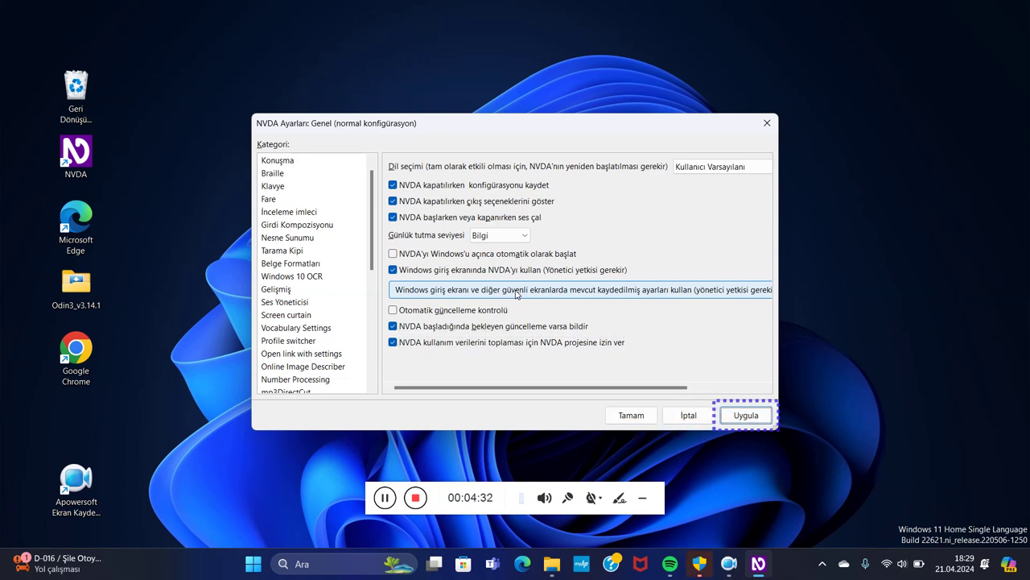
# - Pass the Konuşma category, open the Braille category and look at its Braille display (Braille ekran) setting
pyautogui.press('Down')
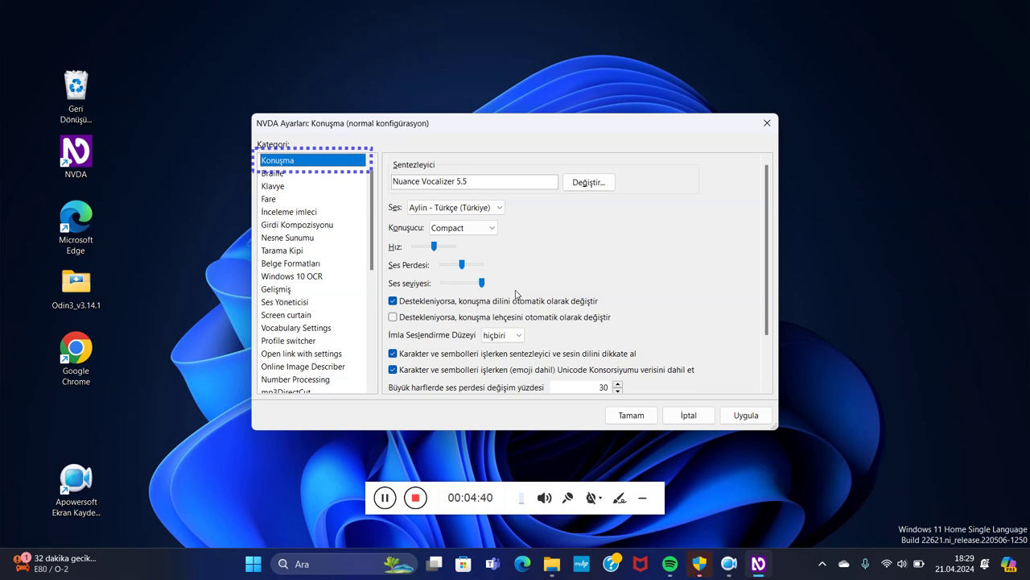
pyautogui.press('Down')
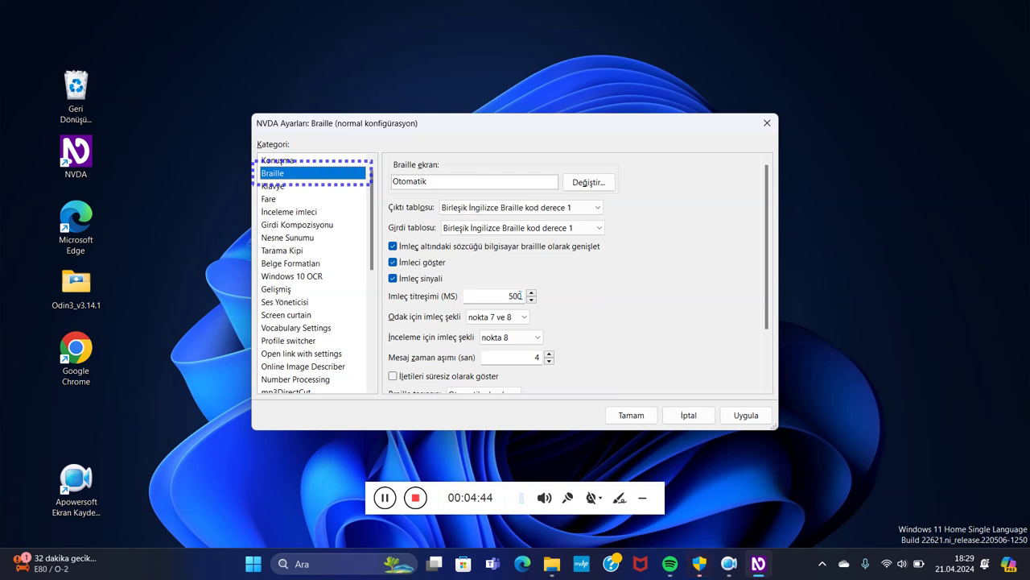
pyautogui.press('Tab')
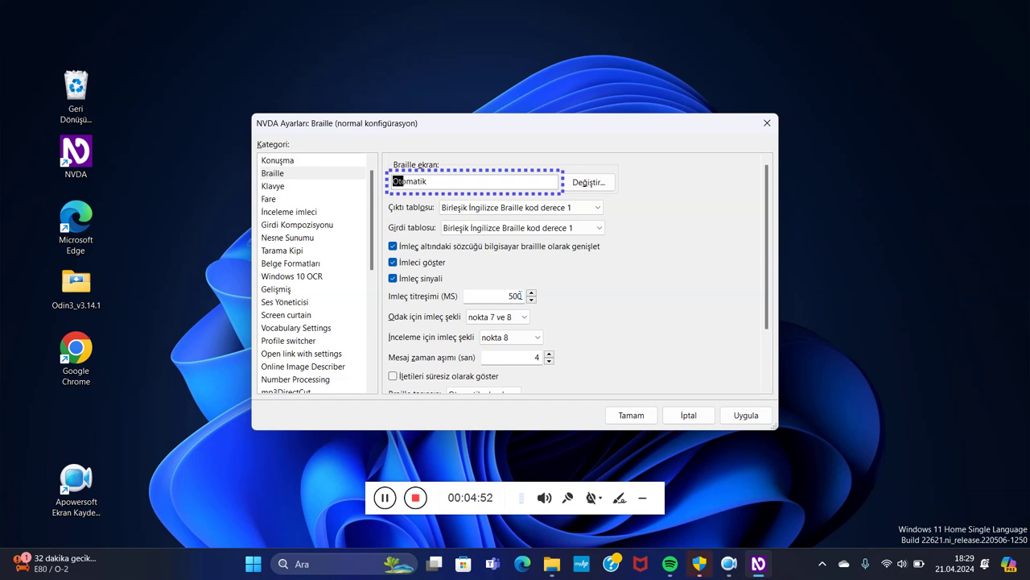
pyautogui.press('Tab')
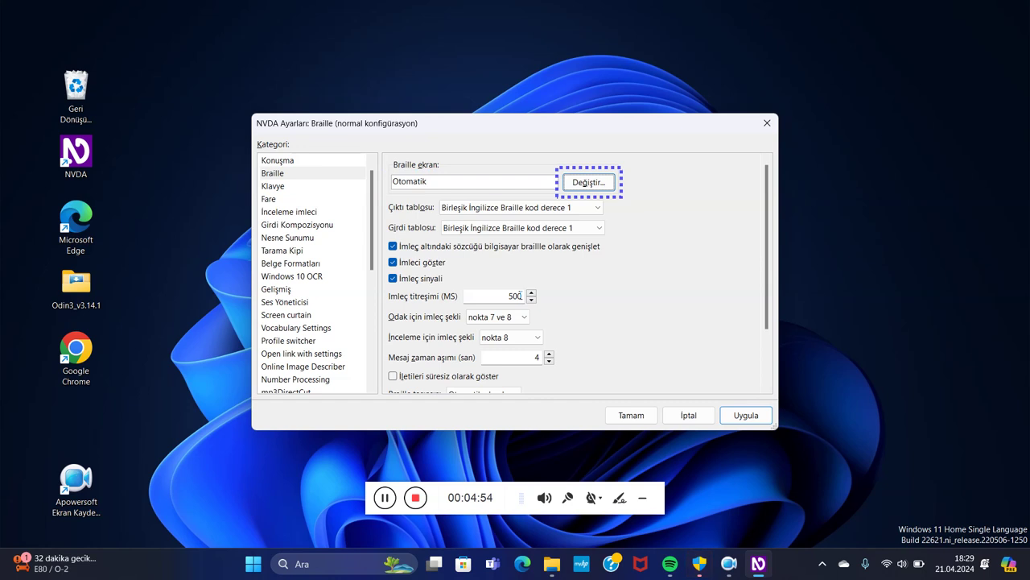
# - Set the braille output table (Çıktı tablosu) to Türkçe (kısaltmasız)
pyautogui.press('Tab')
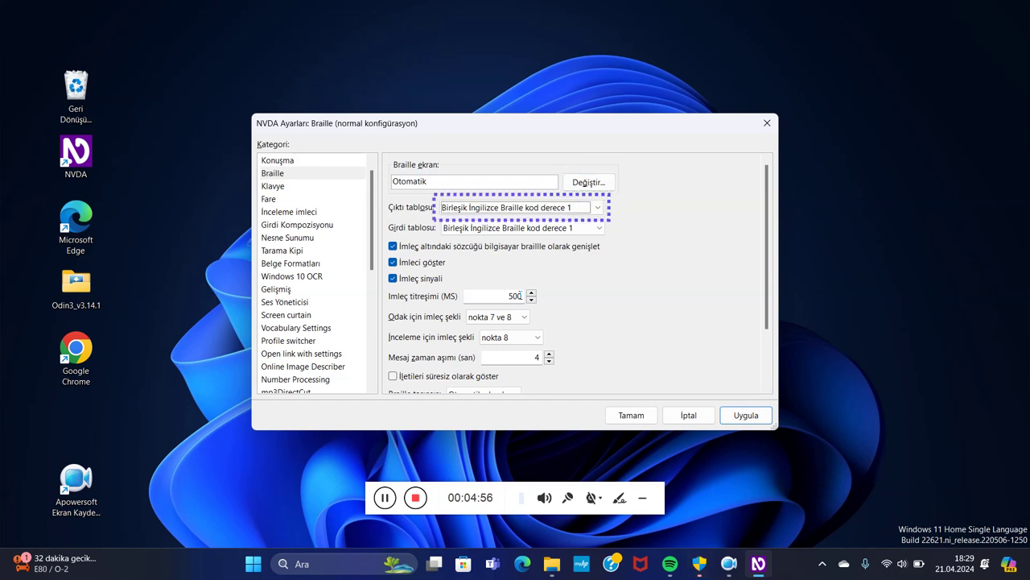
pyautogui.press('d')
pyautogui.press('d')
pyautogui.press('d')
pyautogui.press('d')
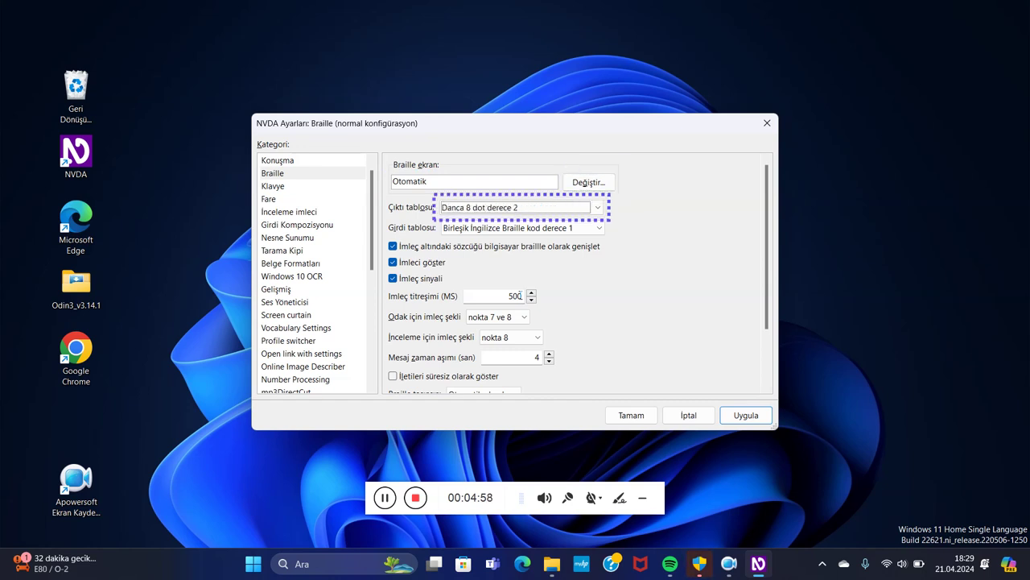
pyautogui.press('Down')
pyautogui.press('Down')
pyautogui.press('Down')
pyautogui.press('Down')
pyautogui.press('Down')
pyautogui.press('Down')
pyautogui.press('Down')
pyautogui.press('Down')
pyautogui.press('Down')
pyautogui.press('Down')
pyautogui.press('Down')
pyautogui.press('Down')
pyautogui.press('Down')
pyautogui.press('Down')
pyautogui.press('Down')
pyautogui.press('Down')
pyautogui.press('Down')
pyautogui.press('Down')
pyautogui.press('Down')
pyautogui.press('Down')
pyautogui.press('Down')
pyautogui.press('Down')
pyautogui.press('Down')
pyautogui.press('Down')
pyautogui.press('Down')
pyautogui.press('Down')
pyautogui.press('Down')
pyautogui.press('Down')
pyautogui.press('Down')
pyautogui.press('Down')
pyautogui.press('Down')
pyautogui.press('Down')
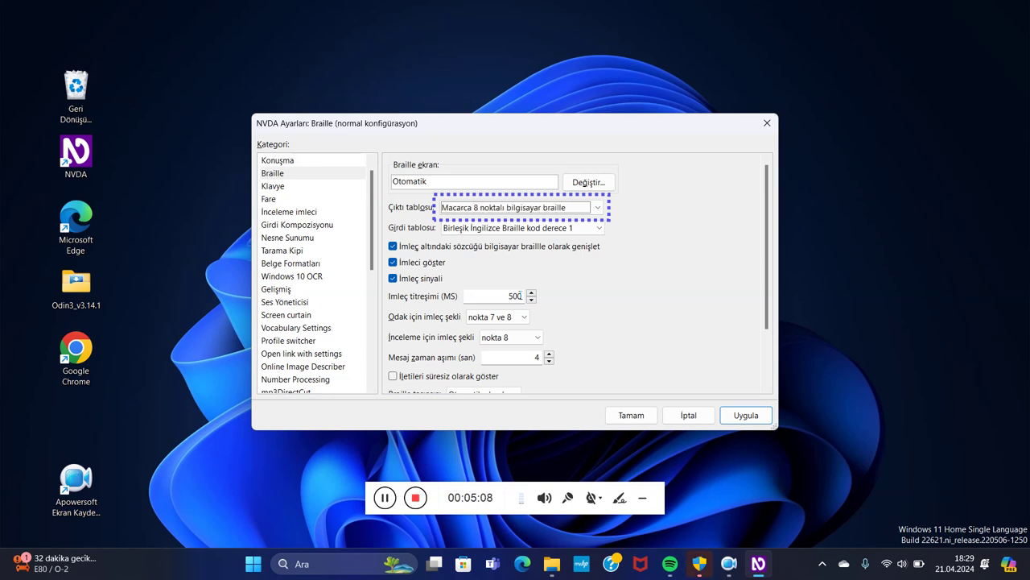
pyautogui.press('Down')
pyautogui.press('Down')
pyautogui.press('Down')
pyautogui.press('Down')
pyautogui.press('Down')
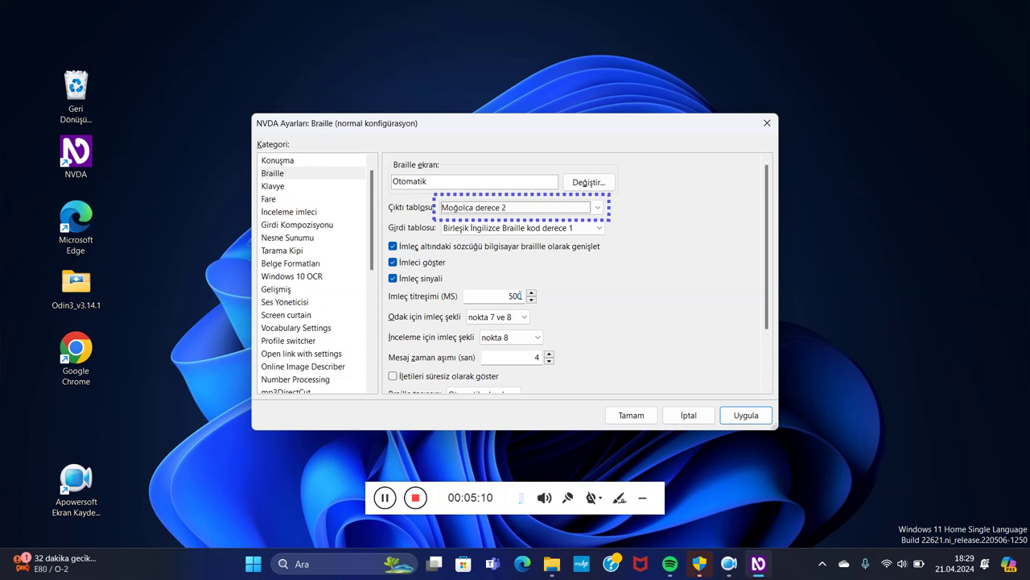
pyautogui.press('Down')
pyautogui.press('Down')
pyautogui.press('Down')
pyautogui.press('Down')
pyautogui.press('Down')
pyautogui.press('Down')
pyautogui.press('Down')
pyautogui.press('Down')
pyautogui.press('Down')
pyautogui.press('Down')
pyautogui.press('Down')
pyautogui.press('Down')
# - Set the braille input table (Girdi tablosu) to Türkçe (kısaltmasız)
pyautogui.press('Tab')
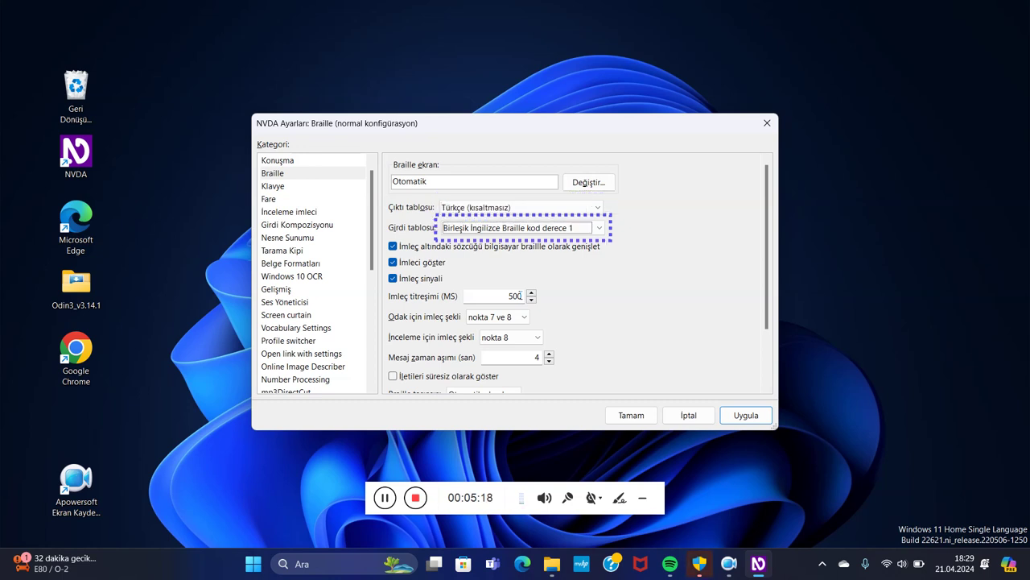
pyautogui.press('Down')
pyautogui.press('t')
pyautogui.press('Down')
pyautogui.press('Down')
pyautogui.press('Down')
pyautogui.press('Up')
pyautogui.press('Up')
pyautogui.press('Down')
pyautogui.press('Down')
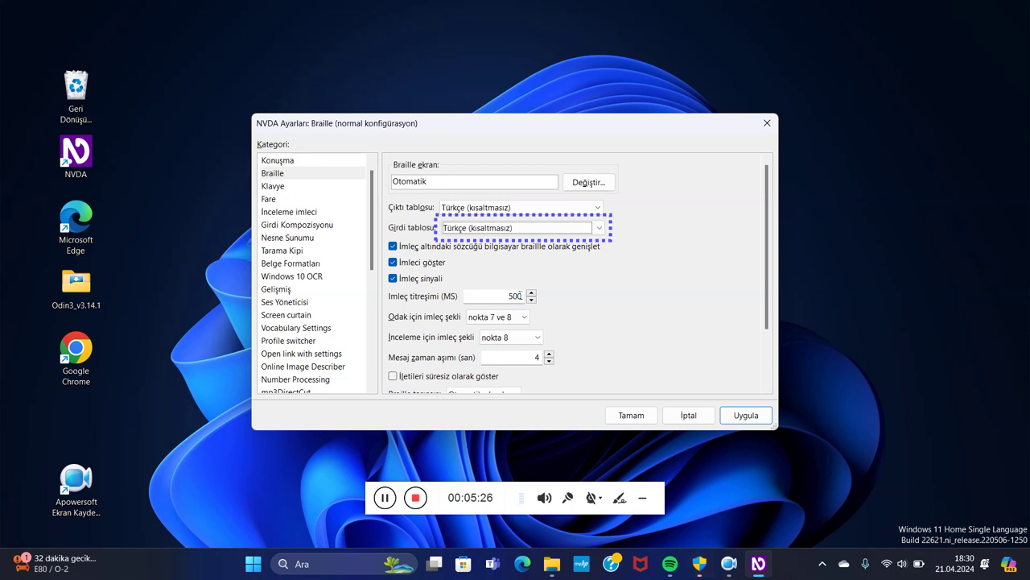
# - Go through the braille cursor checkboxes and set the cursor blink rate (İmleç titreşimi) to 2000 ms
pyautogui.press('Tab')
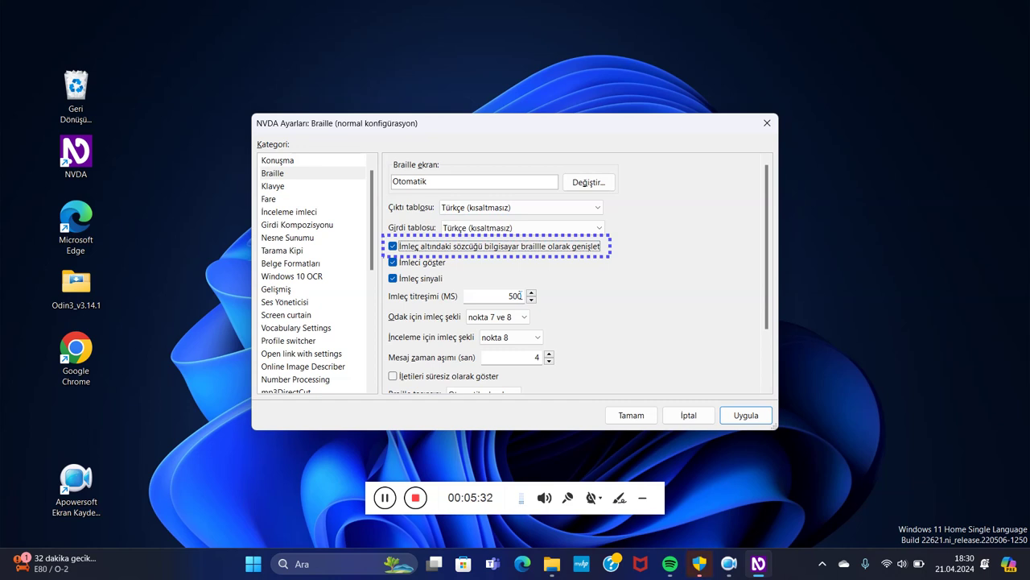
pyautogui.press('Tab')
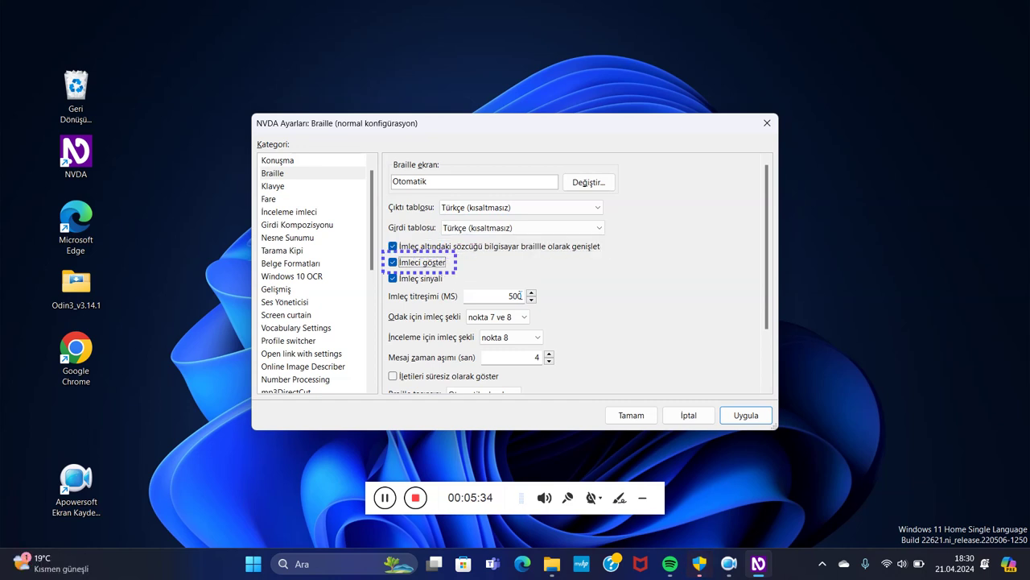
pyautogui.press('Tab')
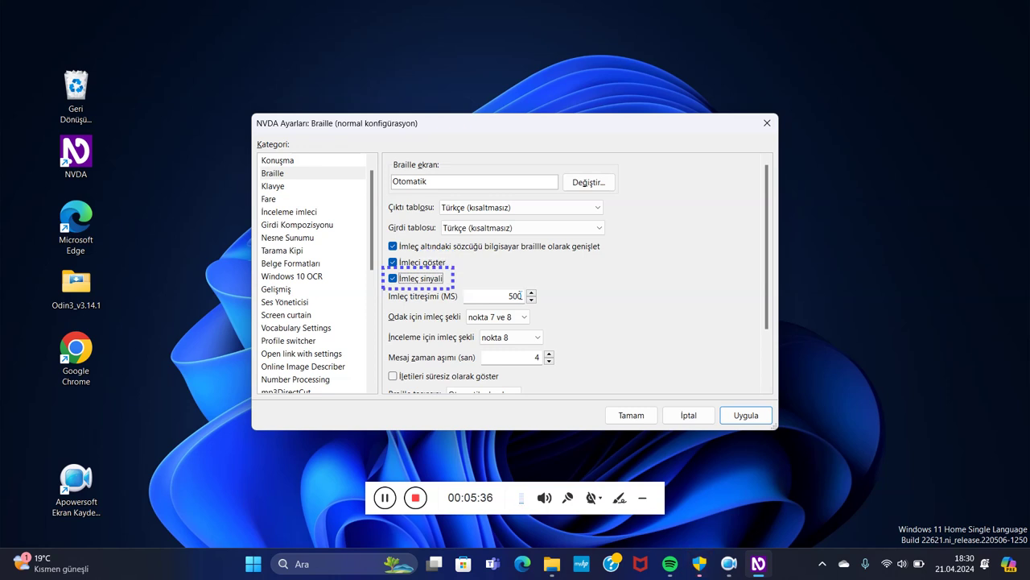
pyautogui.press('Tab')
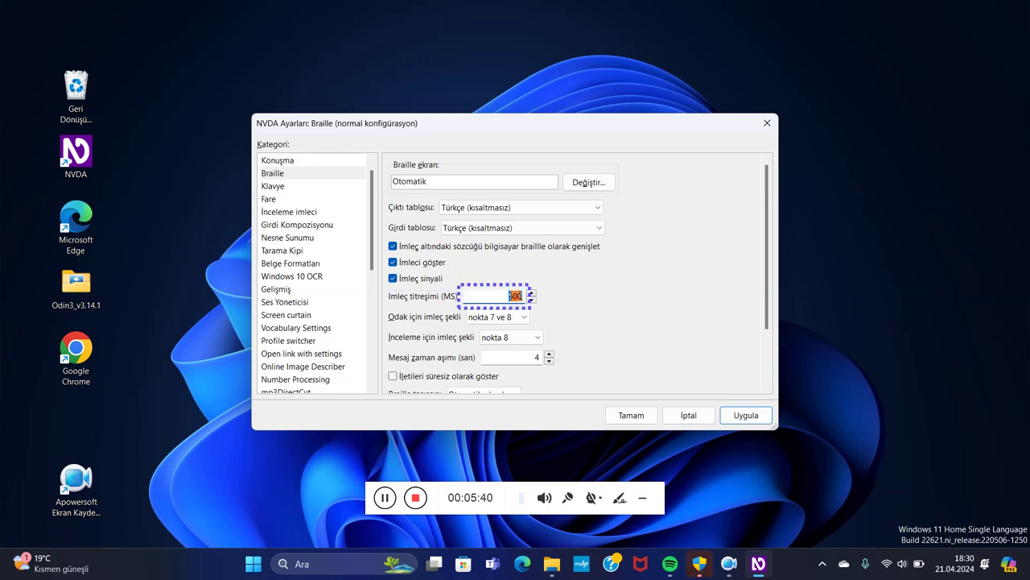
pyautogui.write('2000')
# - Set the braille cursor shape to nokta 8 for focus and nokta 7 ve 8 for review
pyautogui.press('Tab')
pyautogui.press('Down')
pyautogui.press('Tab')
pyautogui.press('Up')
# - Set braille tethering (Braille taşınsın) to inceleme imleci and enable reading by paragraph (paragraph bazında oku)
pyautogui.press('Tab')
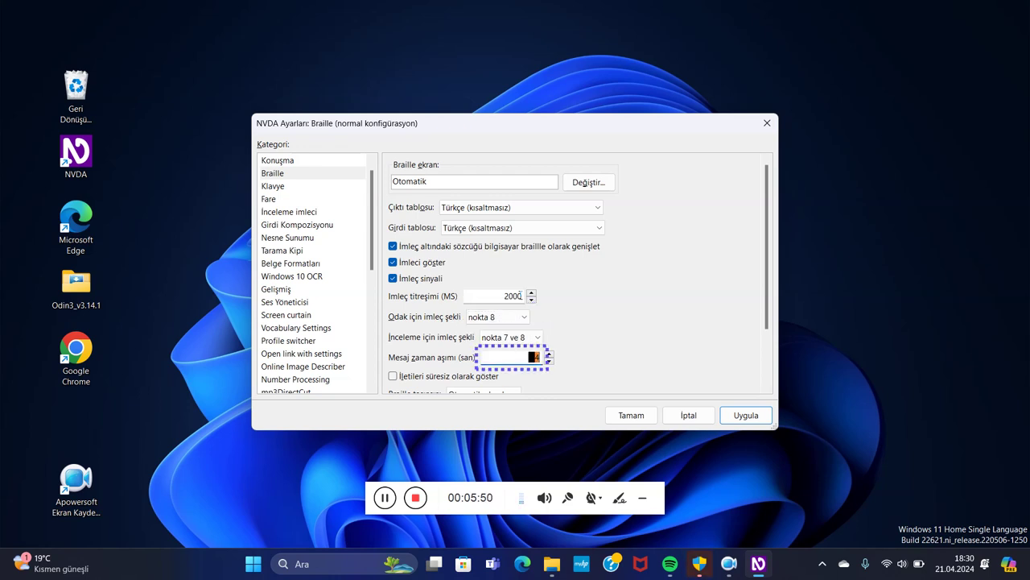
pyautogui.press('Tab')
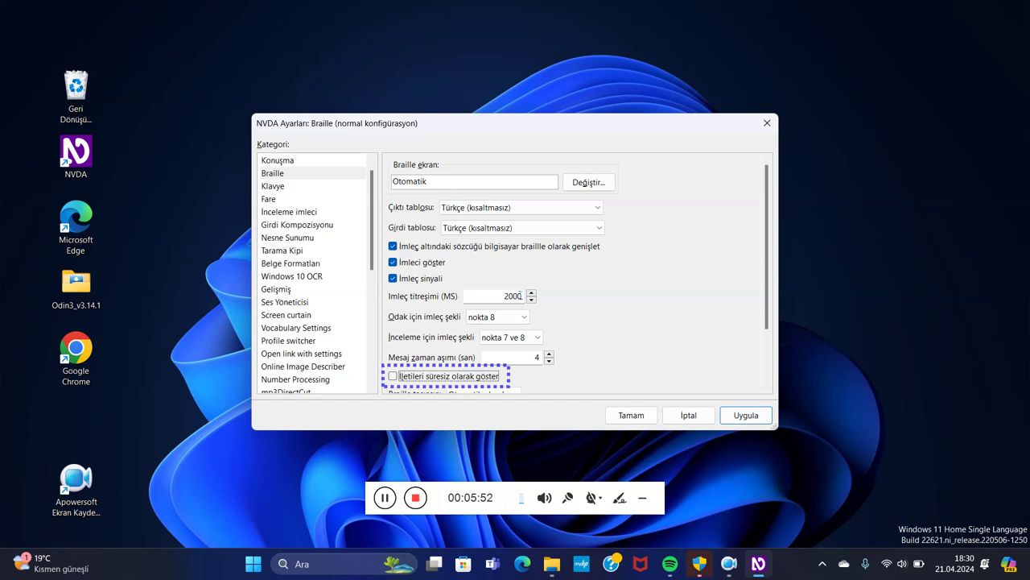
pyautogui.press('Tab')
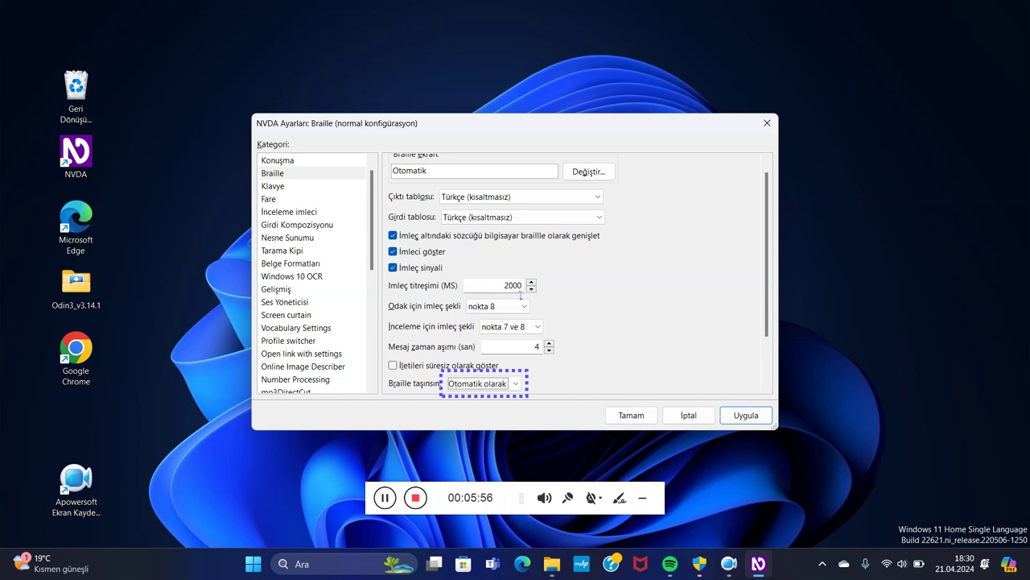
pyautogui.press('Down')
pyautogui.press('Down')
pyautogui.press('Tab')
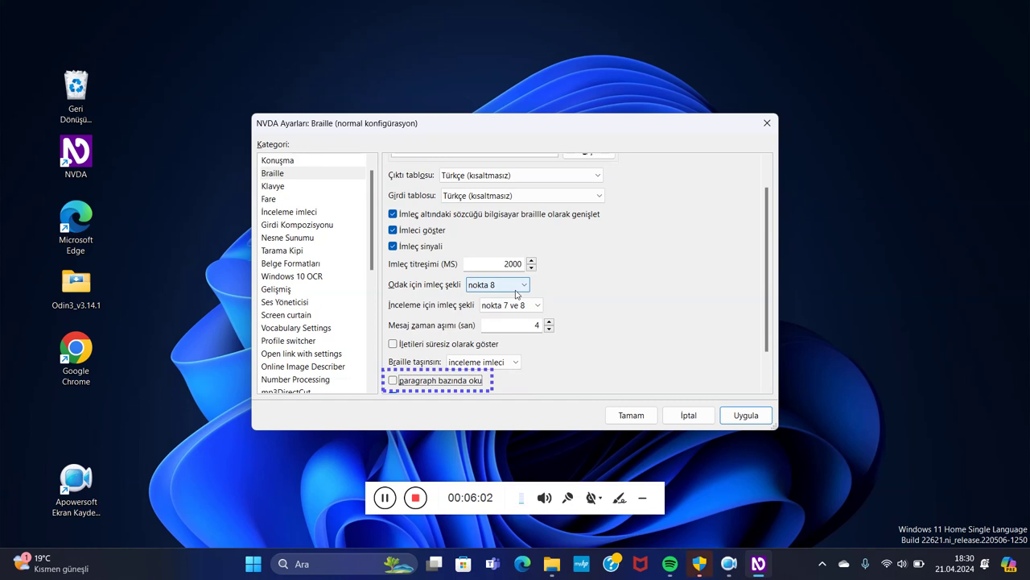
pyautogui.press('space')
# - Try switching off the avoid-splitting-words option and setting the focus context presentation (Odak içerik sunumu) to Her zaman ekranı doldur
pyautogui.press('Tab')
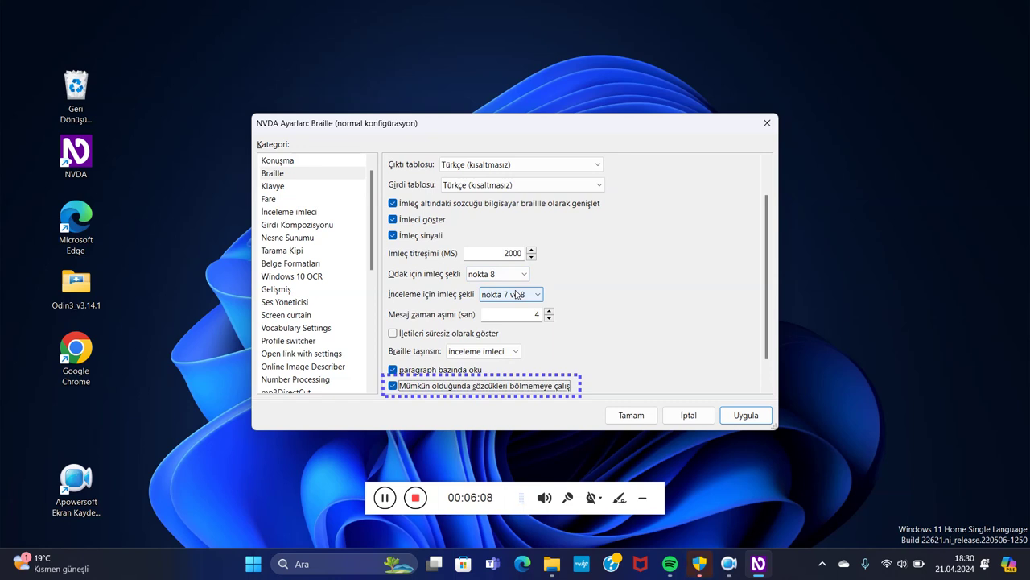
pyautogui.press('space')
pyautogui.press('space')
pyautogui.press('Tab')
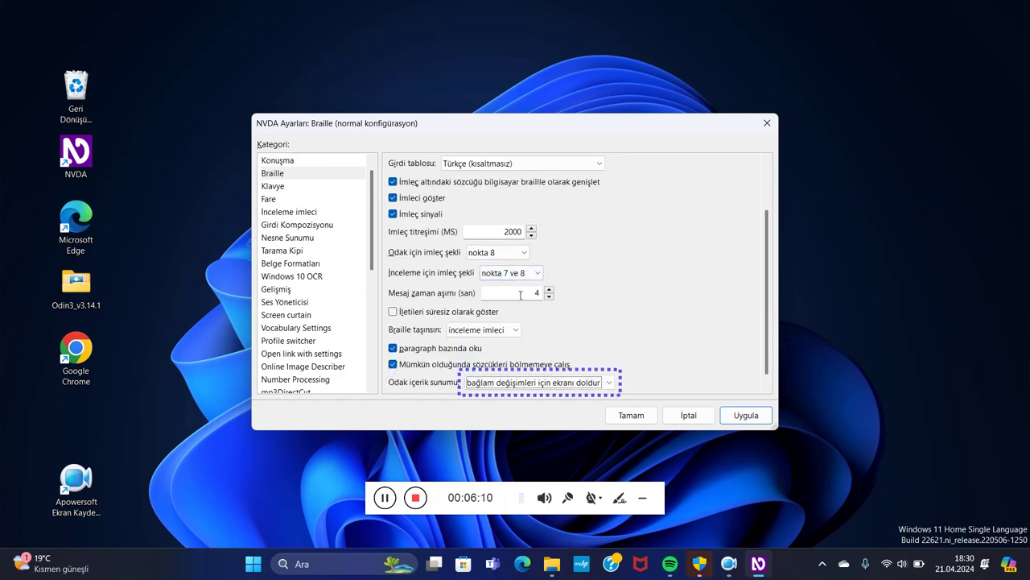
pyautogui.press('Down')
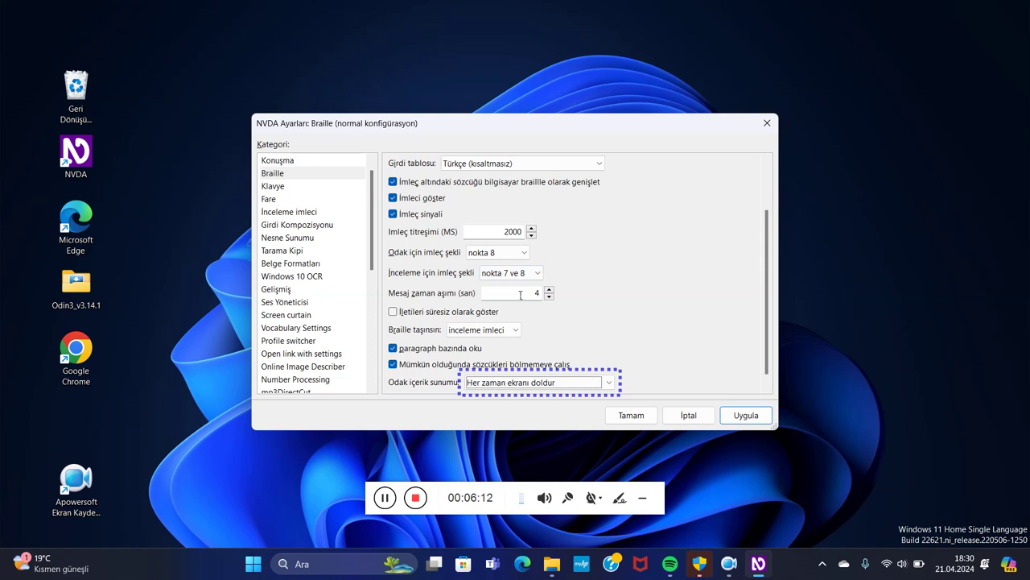
pyautogui.press('Up')
pyautogui.press('Up')
# - Open the Klavye category and go to its keyboard layout setting (Klavye düzeni)
pyautogui.press('Tab')
pyautogui.press('Tab')
pyautogui.press('Tab')
pyautogui.press('Tab')
pyautogui.press('Down')
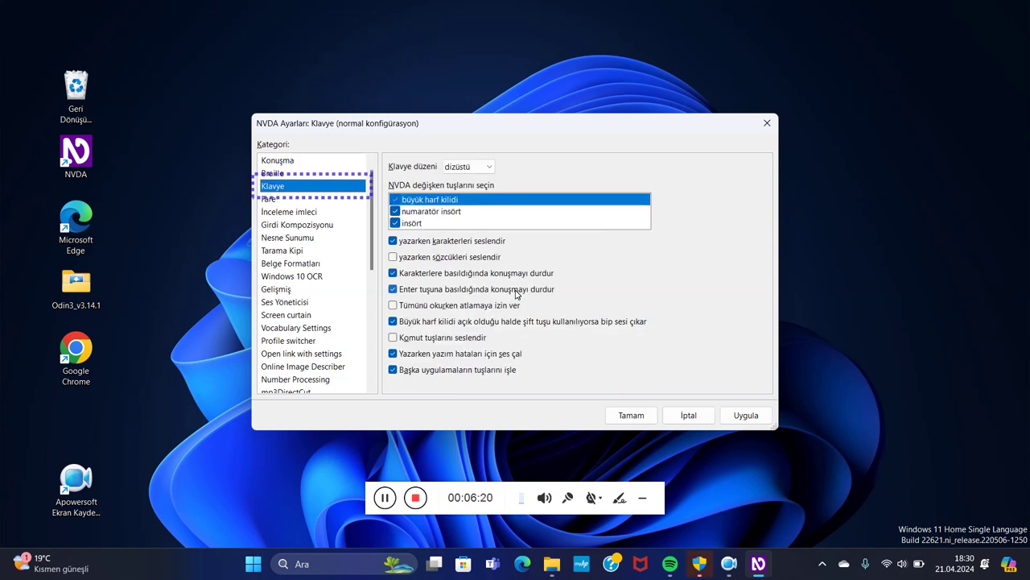
pyautogui.press('Tab')
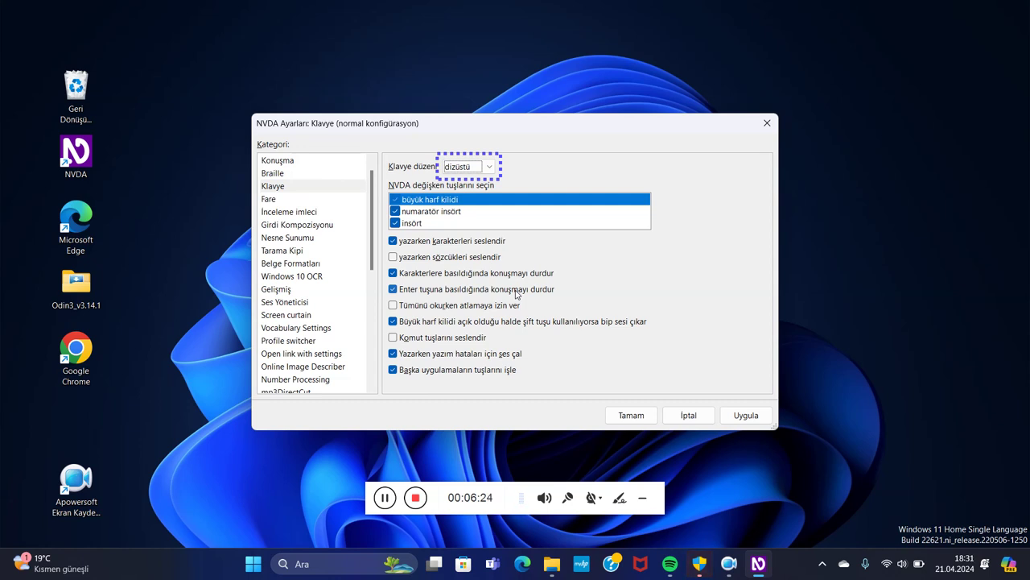
# - Deselect numaratör insört and insört as NVDA modifier keys, keeping only büyük harf kilidi selected
pyautogui.press('Tab')
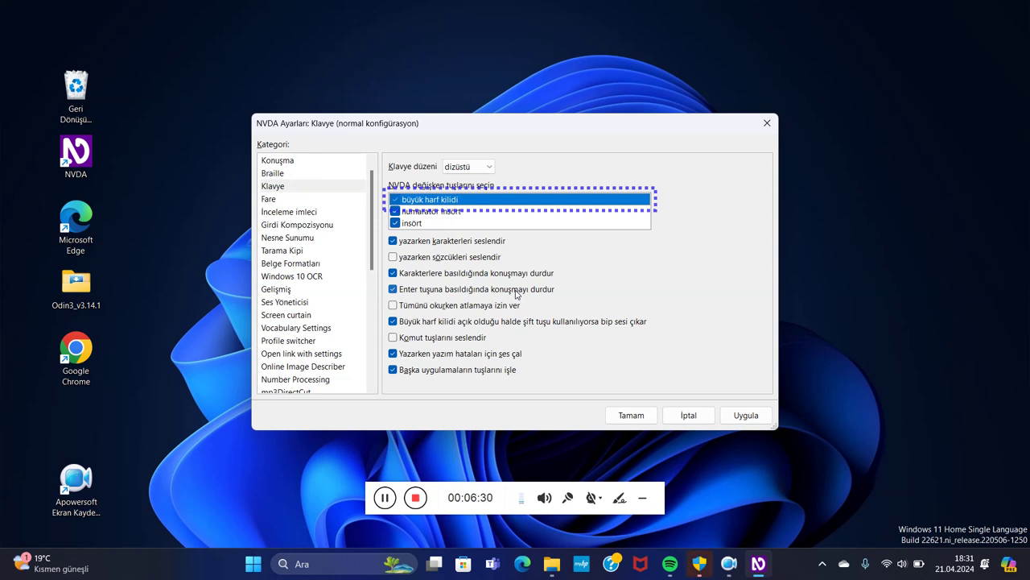
pyautogui.press('Down')
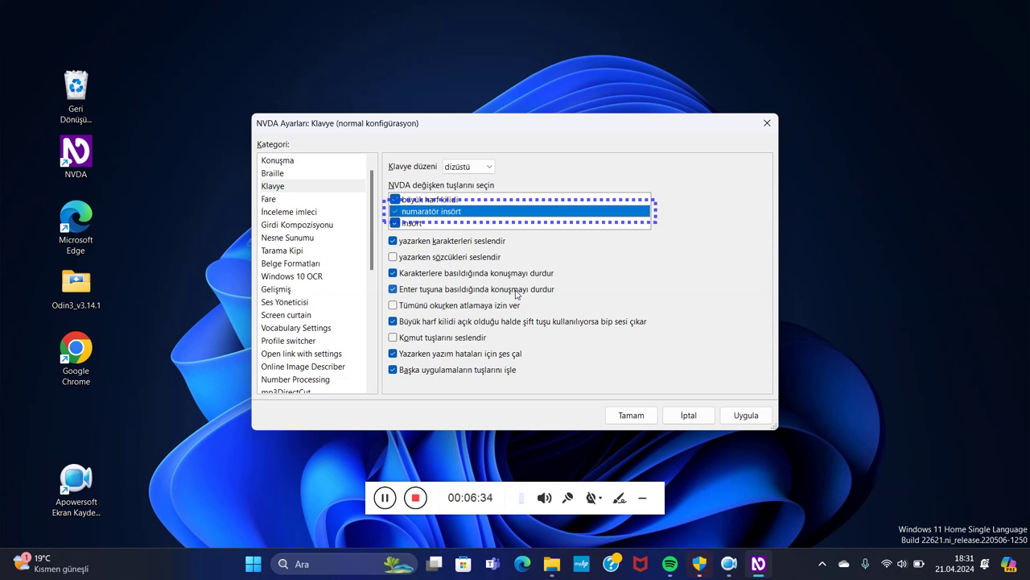
pyautogui.press('Down')
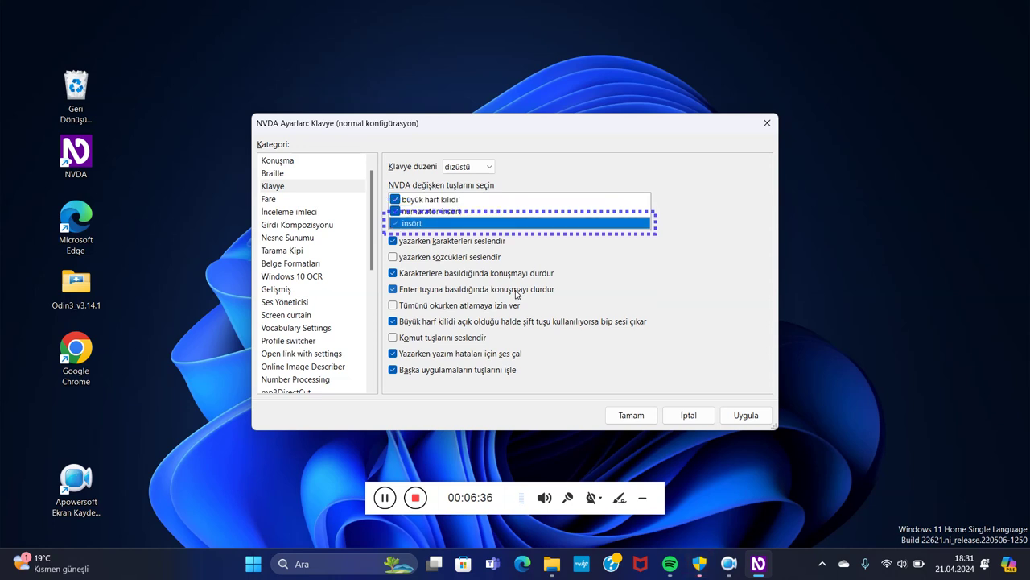
pyautogui.press('Up')
pyautogui.press('Up')
pyautogui.press('Down')
pyautogui.press('space')
pyautogui.press('Down')
pyautogui.press('space')
# - Enable speaking typed words (yazarken sözcükleri seslendir) and allowing skim reading in say all (Tümünü okurken atlamaya izin ver)
pyautogui.press('Tab')
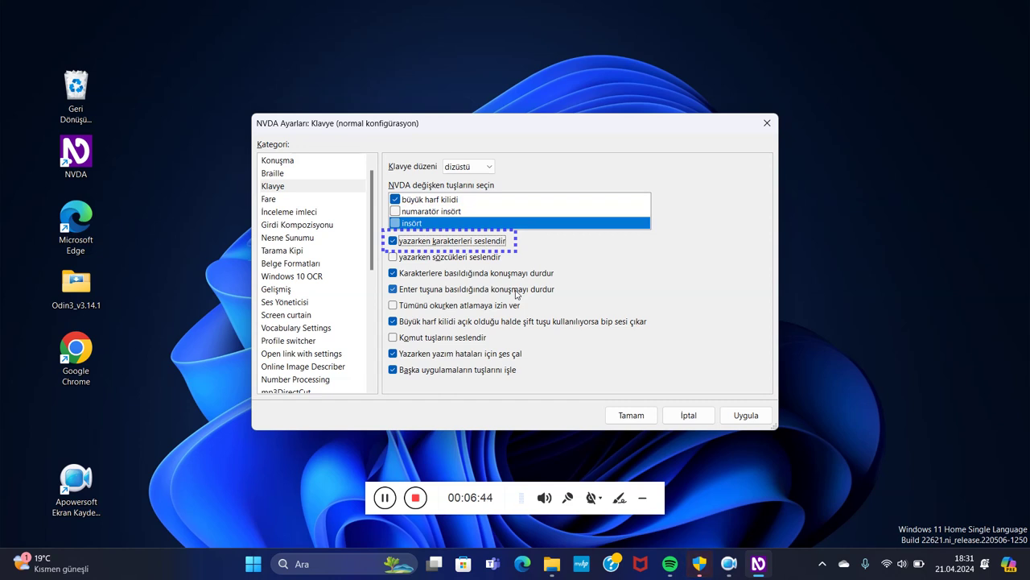
pyautogui.press('Tab')
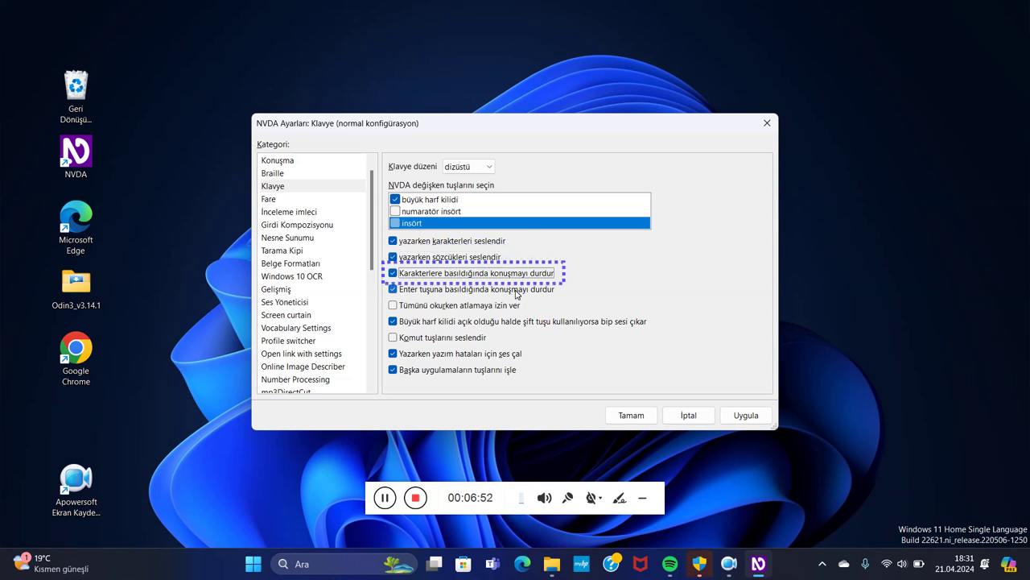
pyautogui.press('Tab')
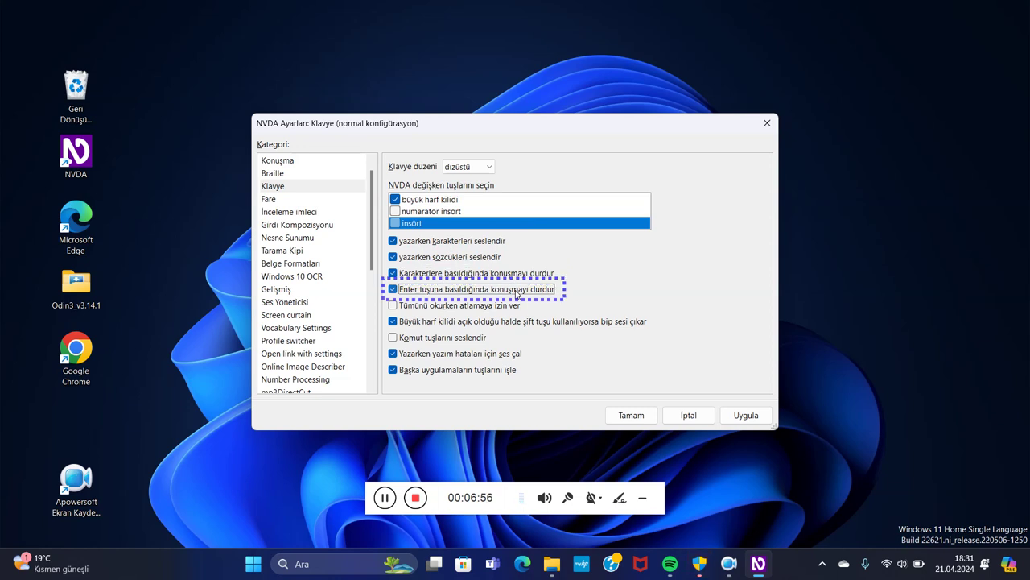
pyautogui.press('Tab')
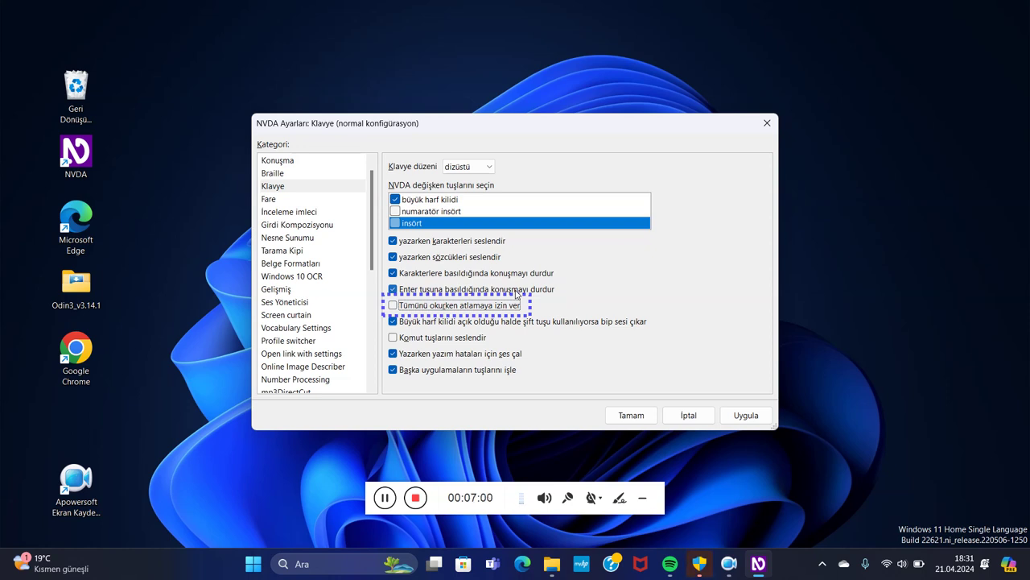
pyautogui.press('space')
pyautogui.press('Tab')
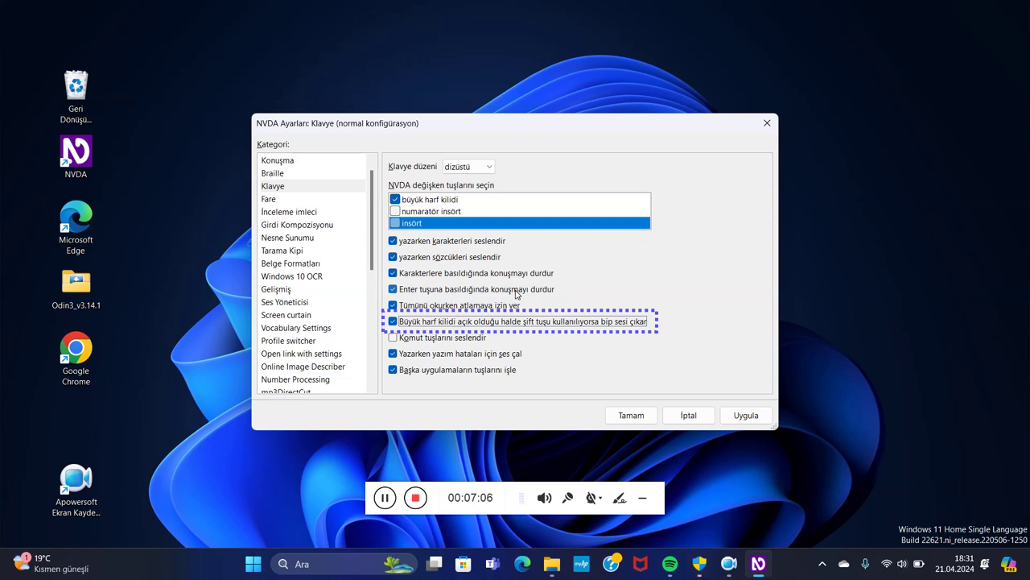
pyautogui.press('Tab')
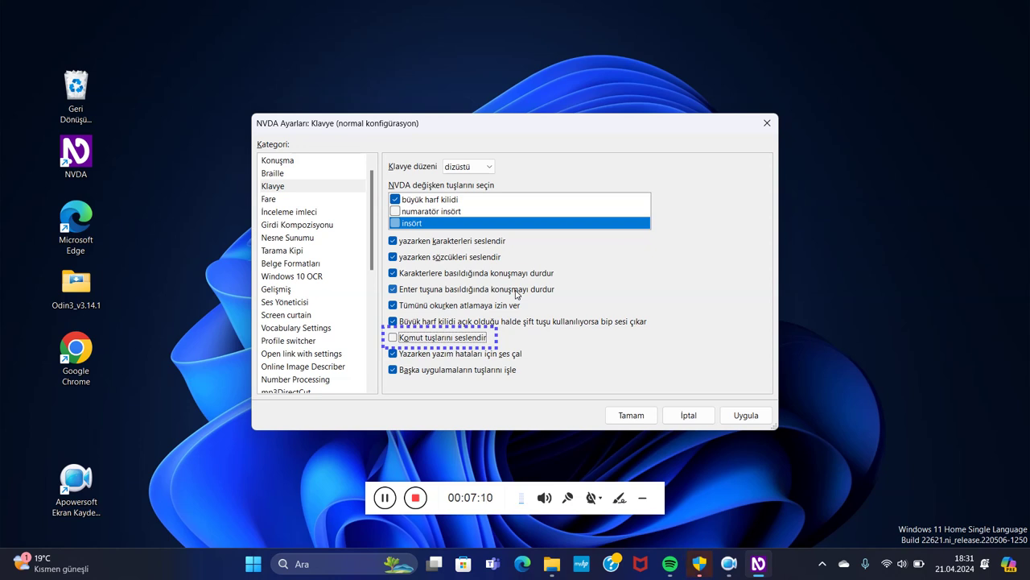
pyautogui.press('Tab')
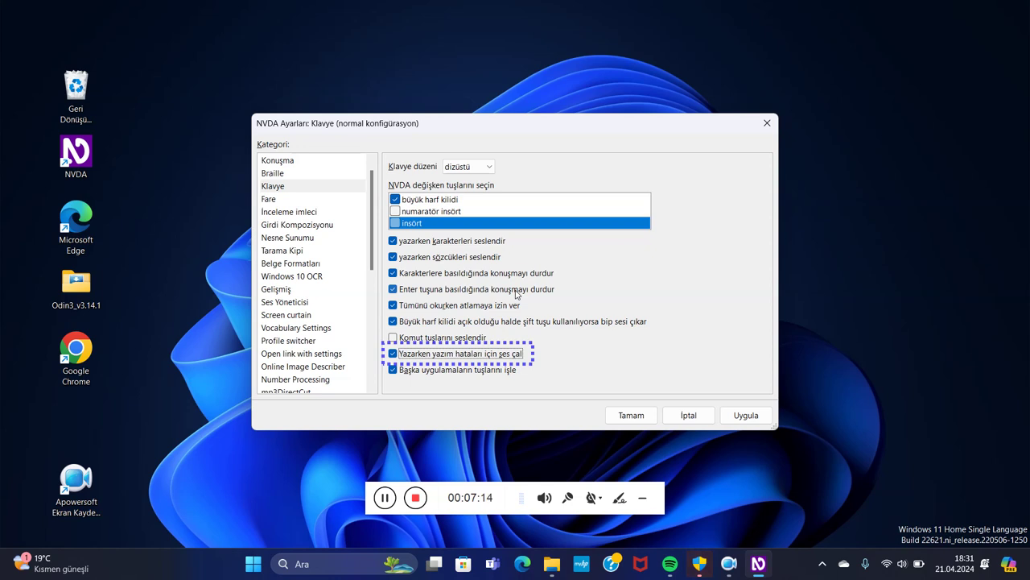
pyautogui.press('Tab')
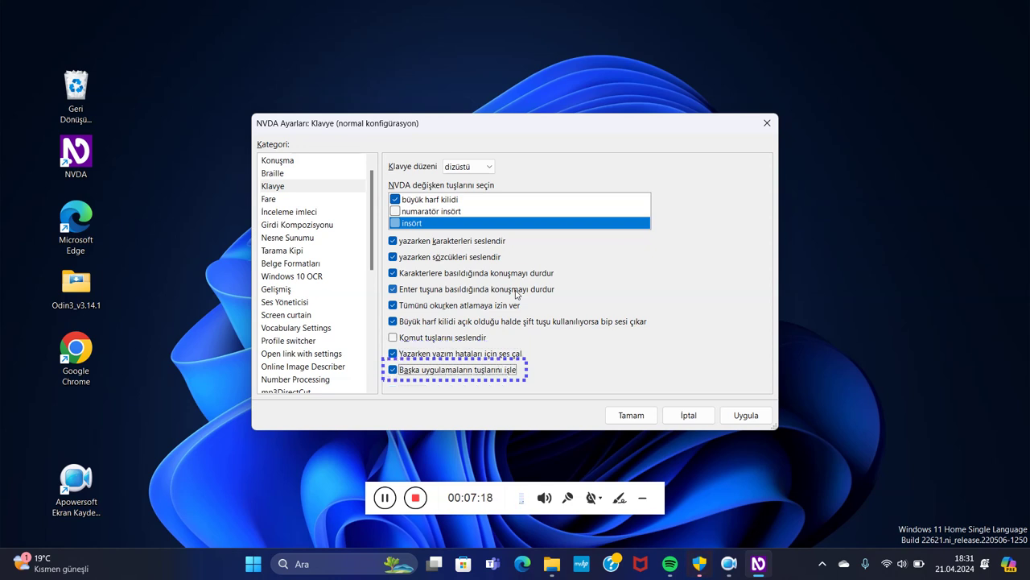
# - Open the Fare category and enable reporting of mouse shape changes (Fare şekil değişikliklerini bildir)
pyautogui.press('Tab')
pyautogui.press('Tab')
pyautogui.press('Tab')
pyautogui.press('Tab')
pyautogui.press('Down')
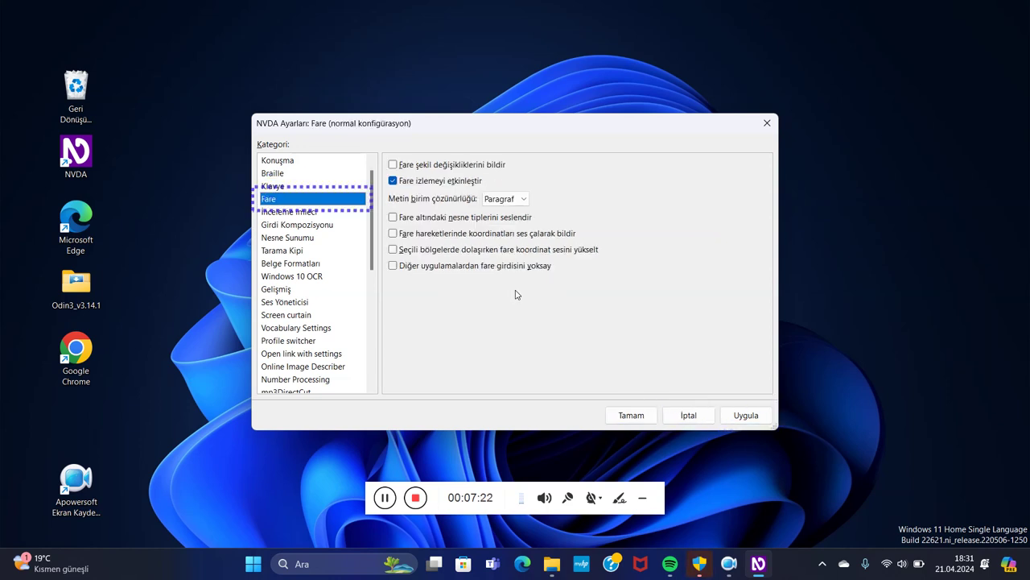
pyautogui.press('Tab')
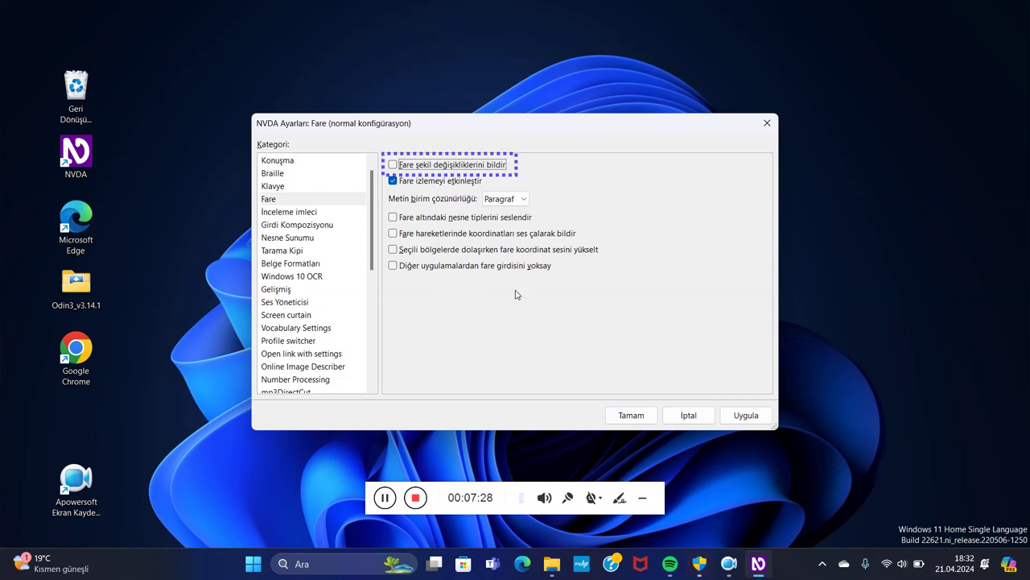
pyautogui.press('space')
pyautogui.press('Tab')
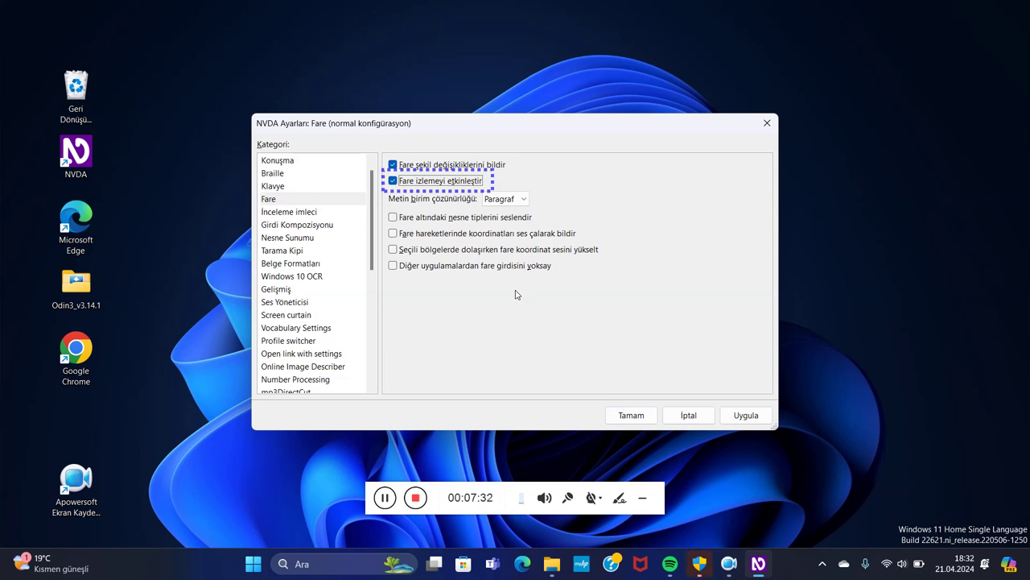
# - Set the mouse text unit resolution to Paragraf and enable speaking object types under the mouse (Fare altındaki nesne tiplerini seslendir)
pyautogui.press('Tab')
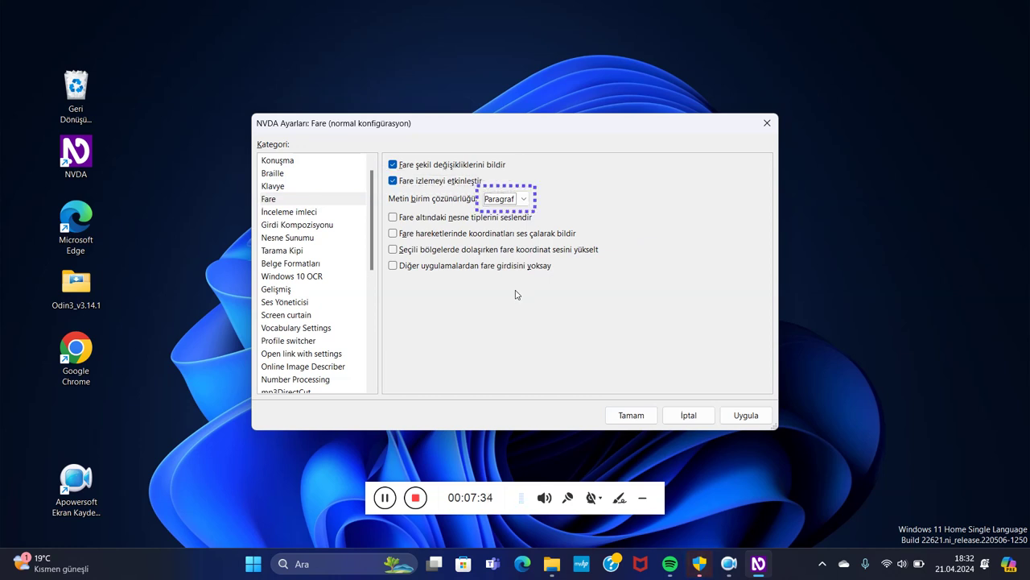
pyautogui.press('Up')
pyautogui.press('Down')
pyautogui.press('Tab')
pyautogui.press('space')
pyautogui.press('Tab')
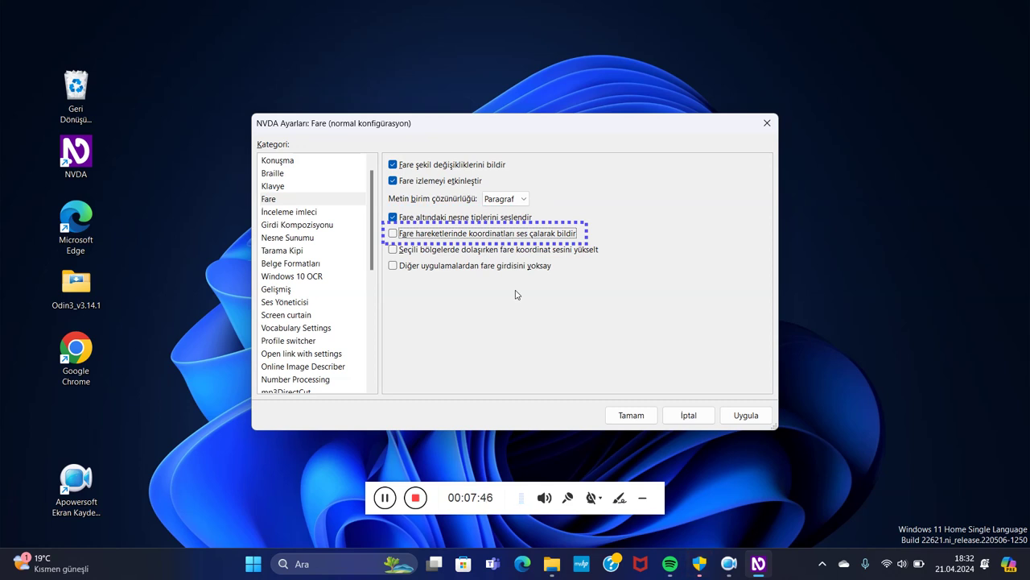
# - Enable the remaining mouse options for audio coordinates, raising the coordinate sound in selected areas and ignoring mouse input from other applications
pyautogui.press('space')
pyautogui.press('Tab')
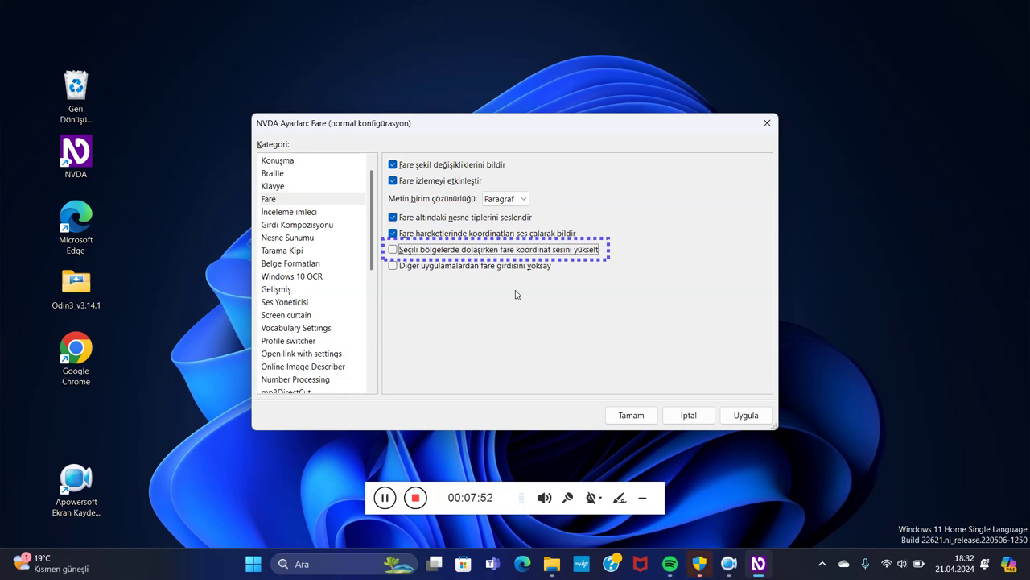
pyautogui.press('space')
pyautogui.press('Tab')
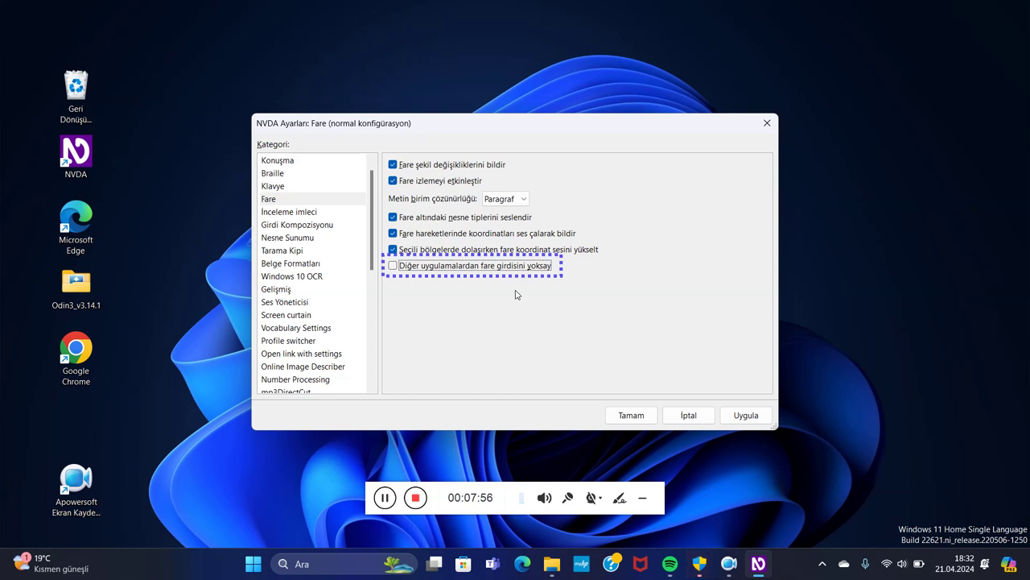
pyautogui.press('space')
# - Open the İnceleme imleci category and enable following the mouse cursor (Fare imlecini takip et)
pyautogui.press('Tab')
pyautogui.press('Tab')
pyautogui.press('Tab')
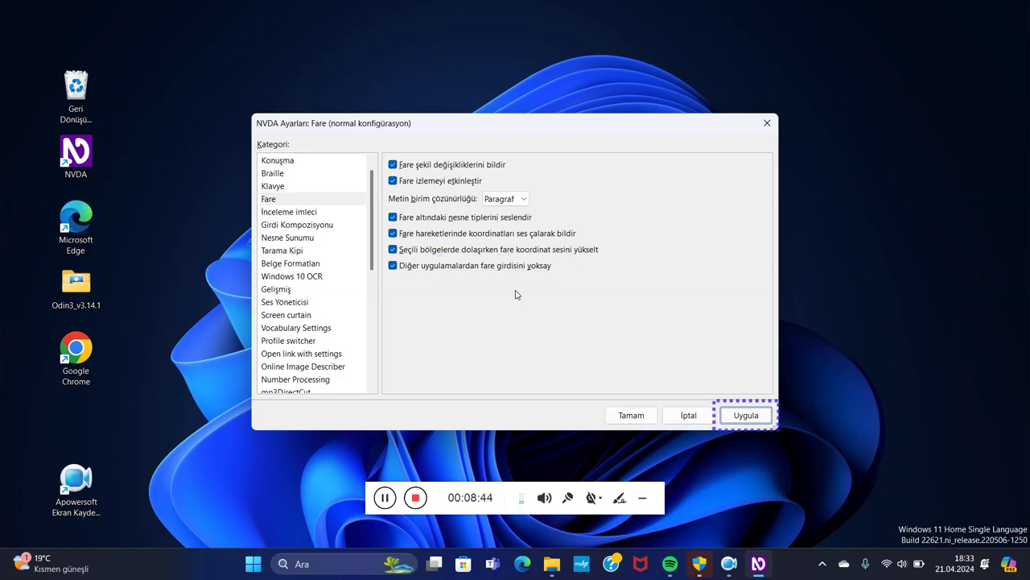
pyautogui.press('Tab')
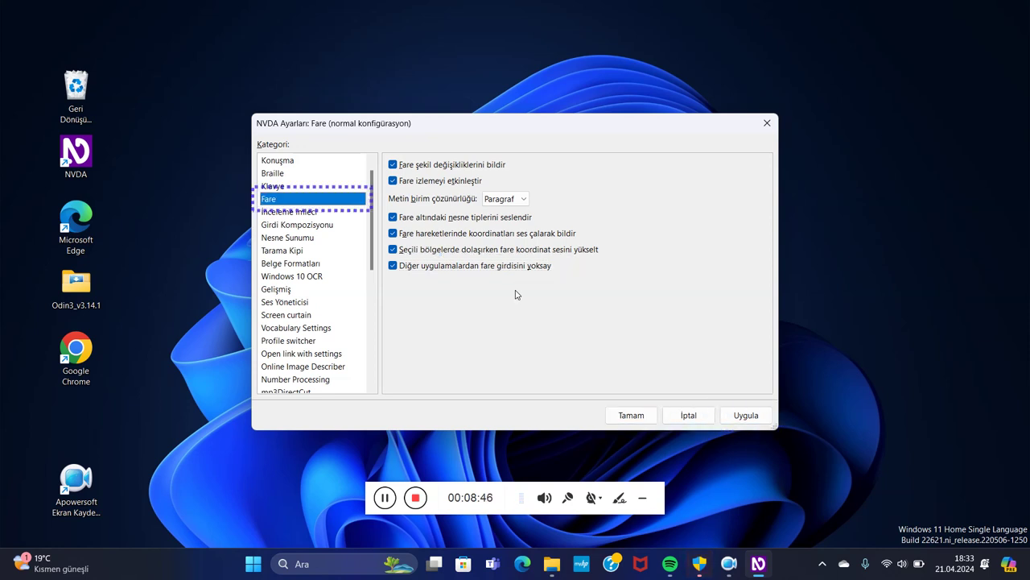
pyautogui.press('Down')
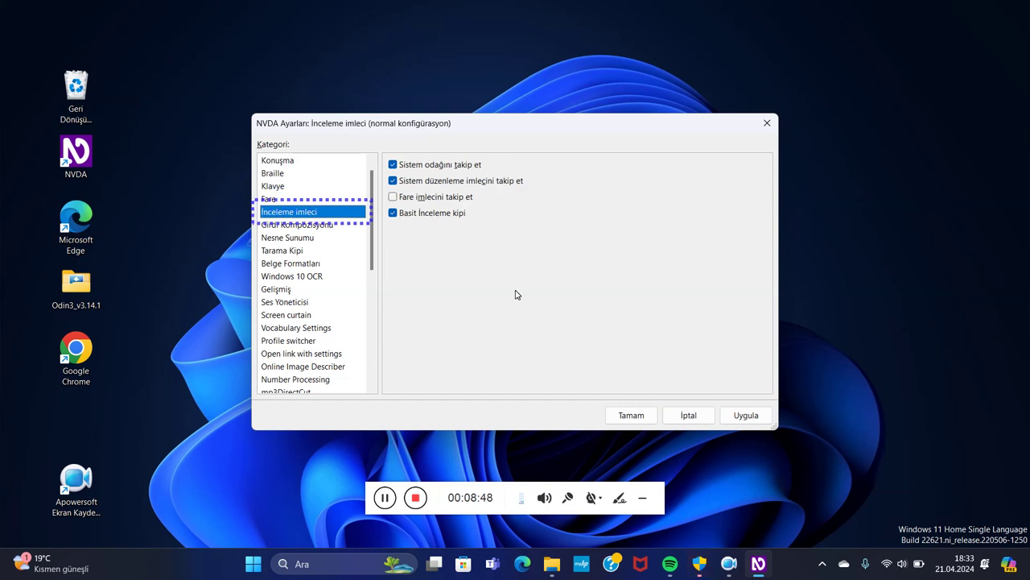
pyautogui.press('Tab')
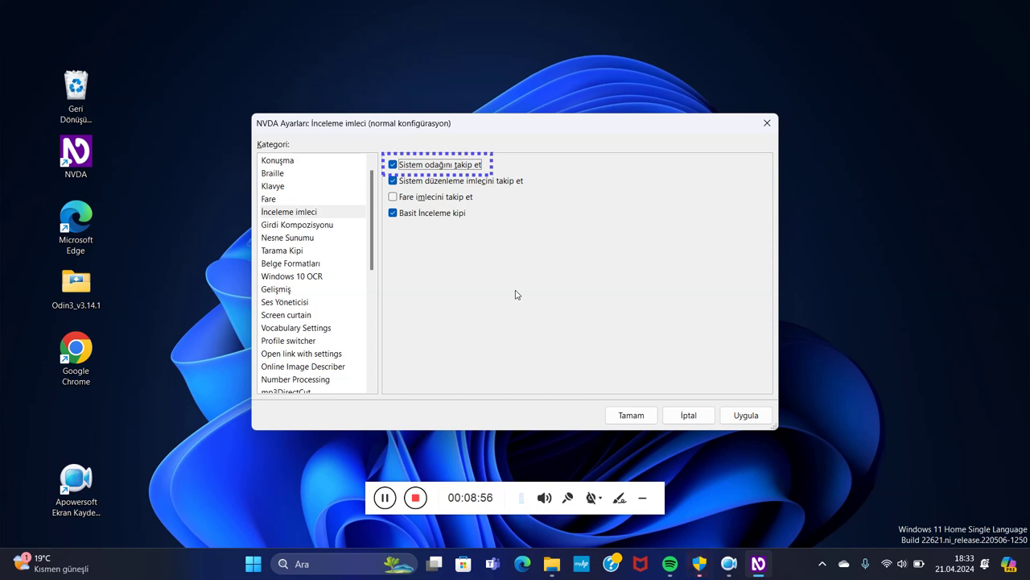
pyautogui.press('Tab')
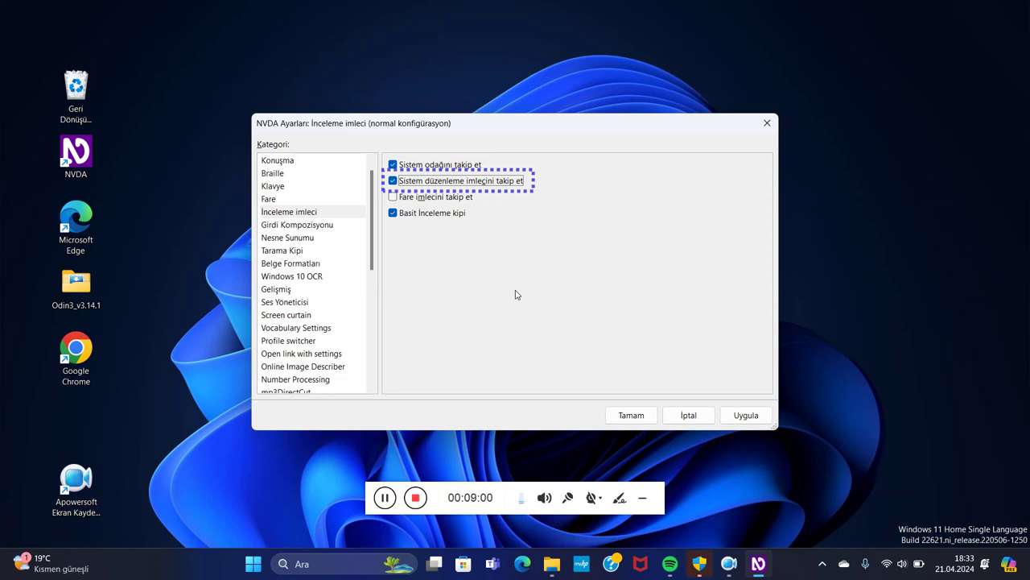
pyautogui.press('Tab')
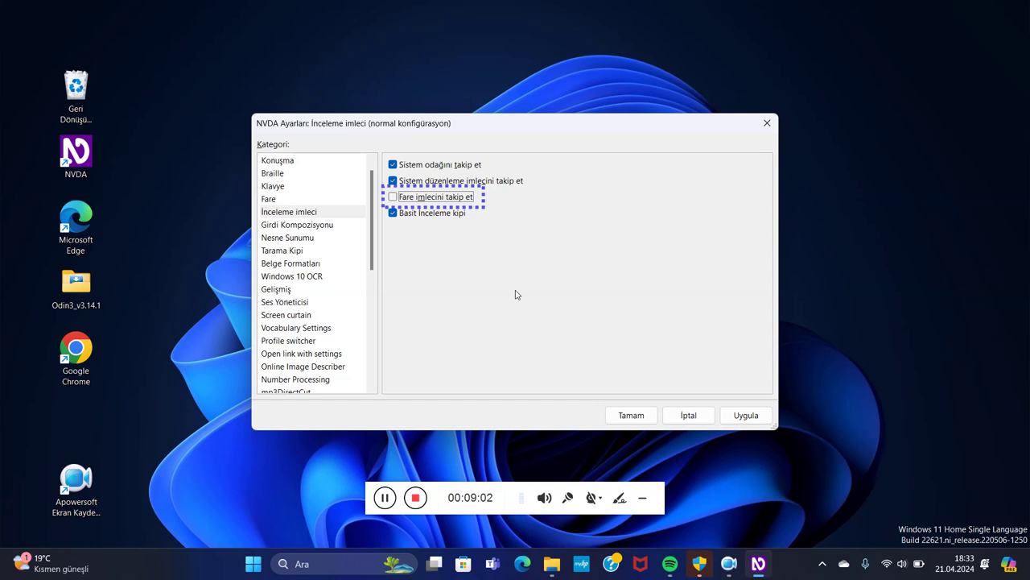
pyautogui.press('space')
pyautogui.press('Tab')
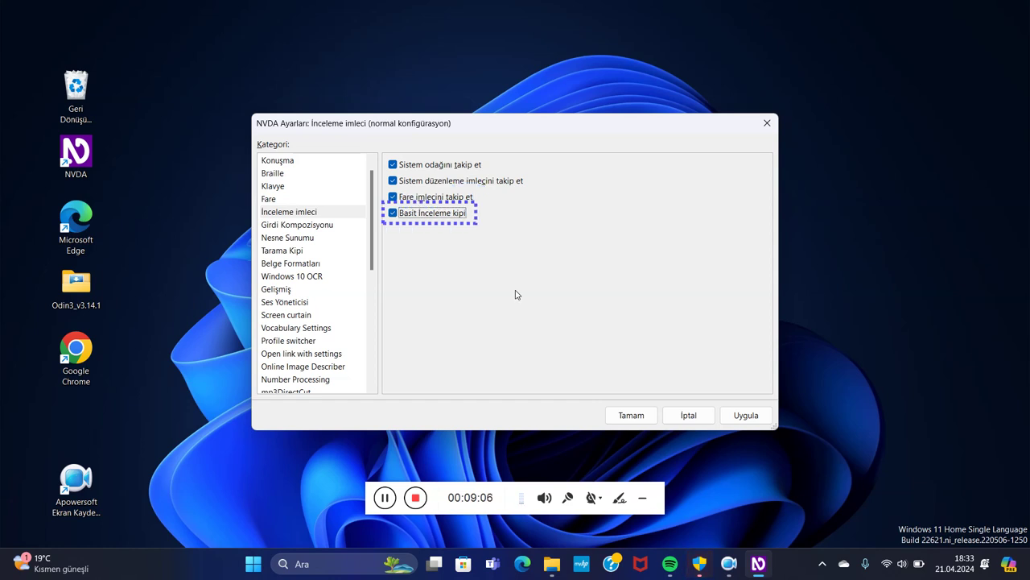
# - Open the Girdi Kompozisyonu category and review its options for announcing suggestions and reading or composition changes
pyautogui.press('Tab')
pyautogui.press('Tab')
pyautogui.press('Tab')
pyautogui.press('Tab')
pyautogui.press('Tab')
pyautogui.press('Down')
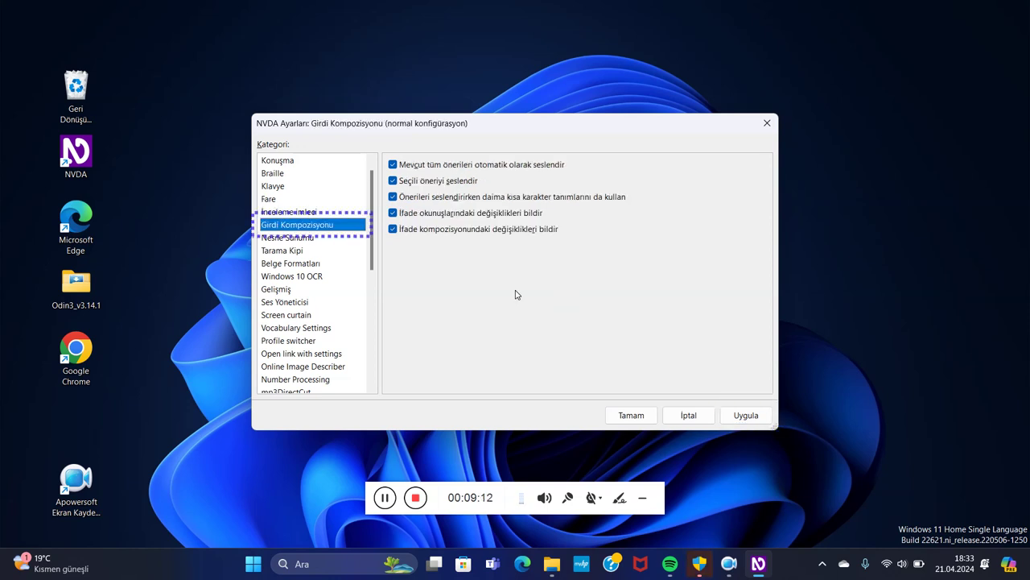
pyautogui.press('Tab')
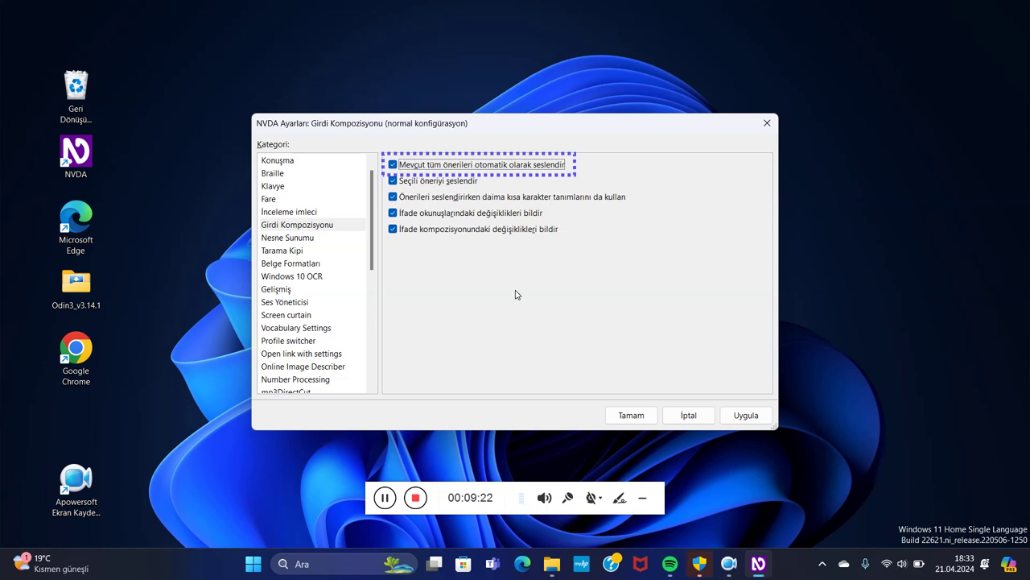
pyautogui.press('Tab')
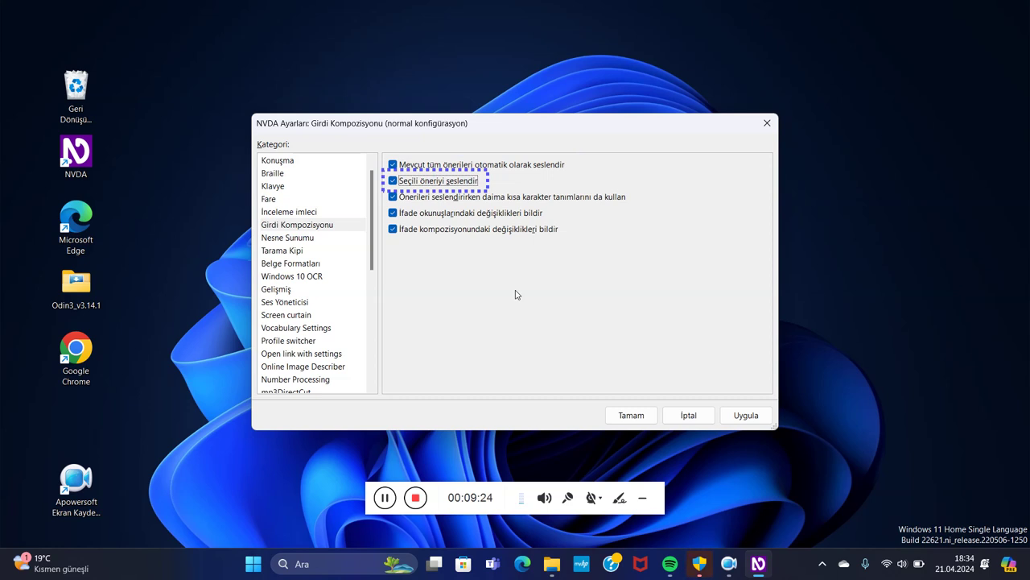
pyautogui.press('Tab')
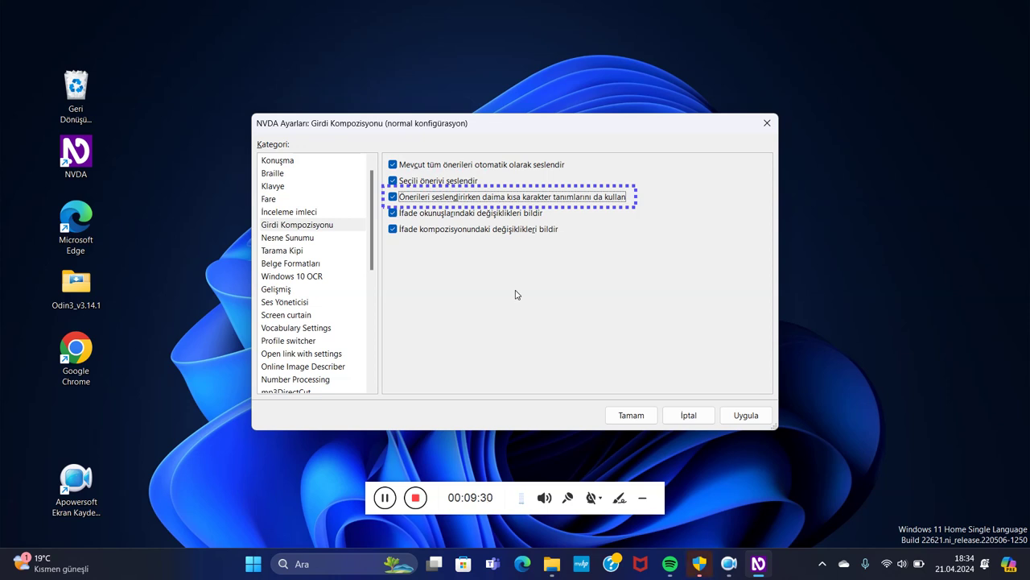
pyautogui.press('Tab')
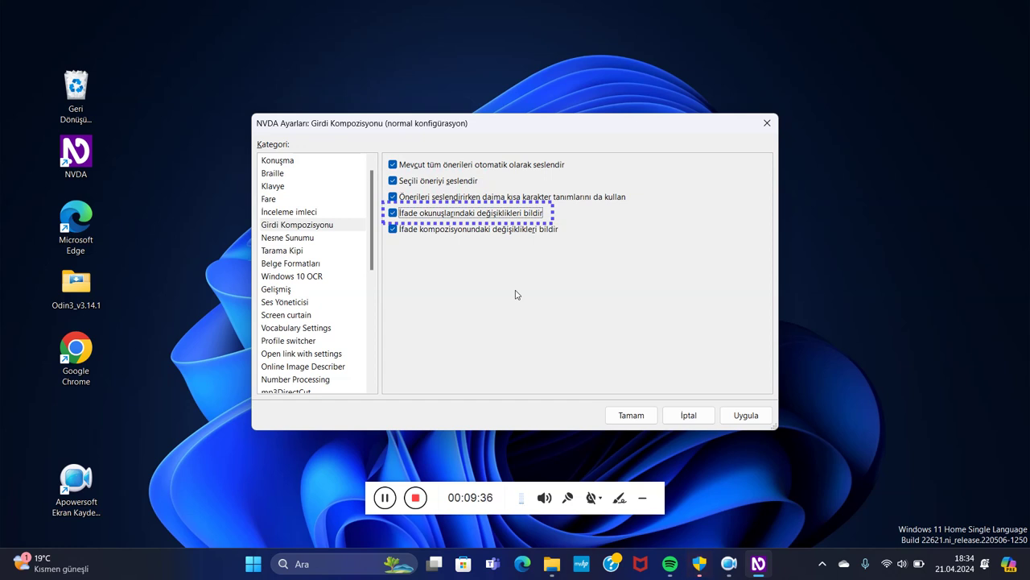
pyautogui.press('Tab')
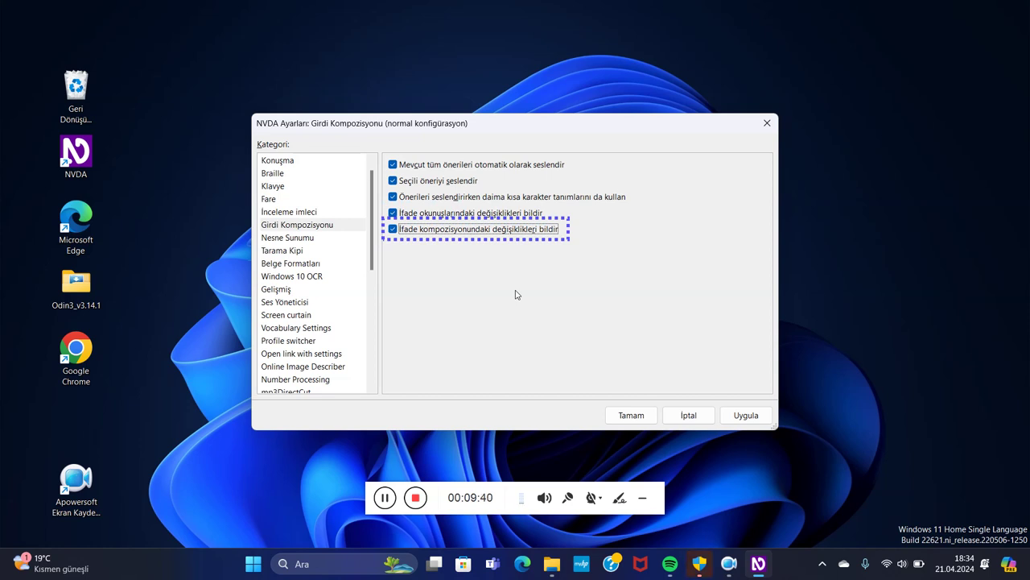
# - Open the Nesne Sunumu category and enable reporting of hints (ipuçlarını bildir)
pyautogui.press('Tab')
pyautogui.press('Tab')
pyautogui.press('Tab')
pyautogui.press('Tab')
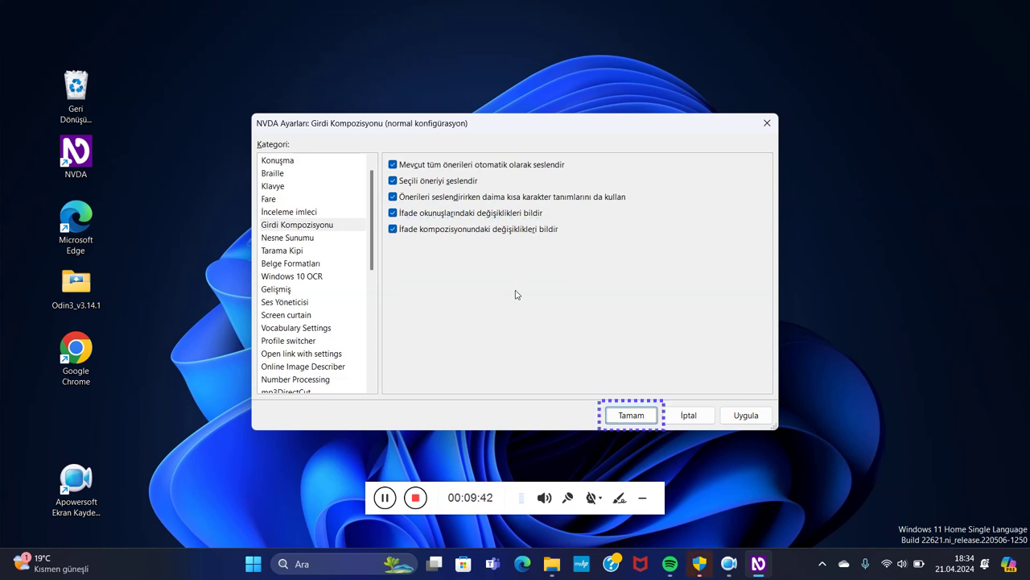
pyautogui.press('Down')
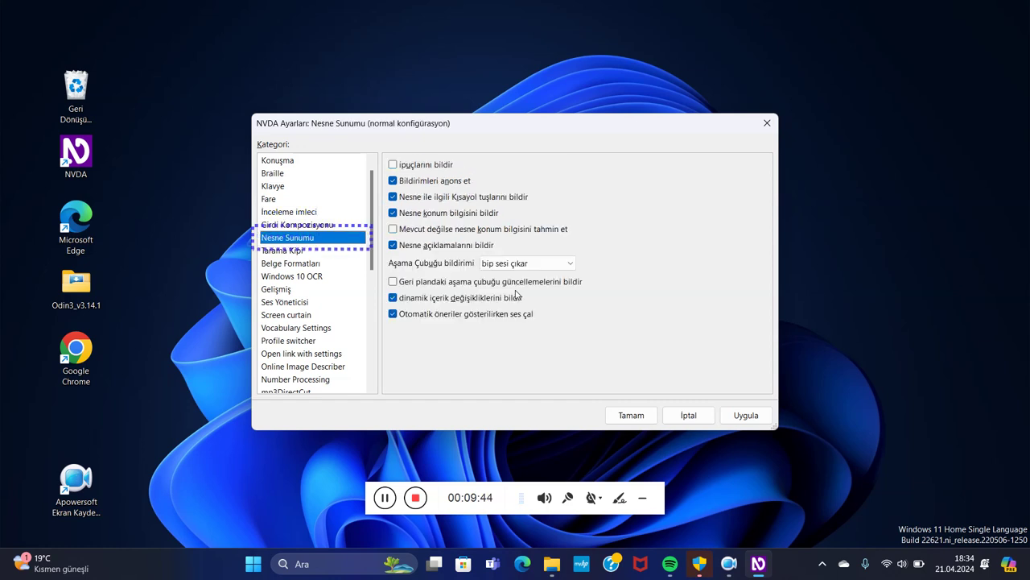
pyautogui.press('Tab')
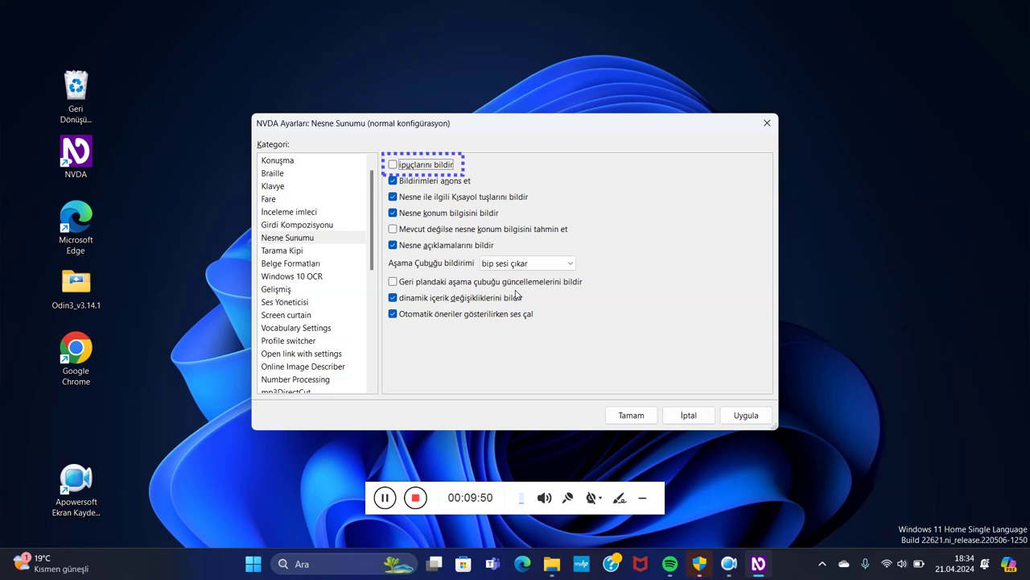
pyautogui.press('space')
pyautogui.press('Tab')
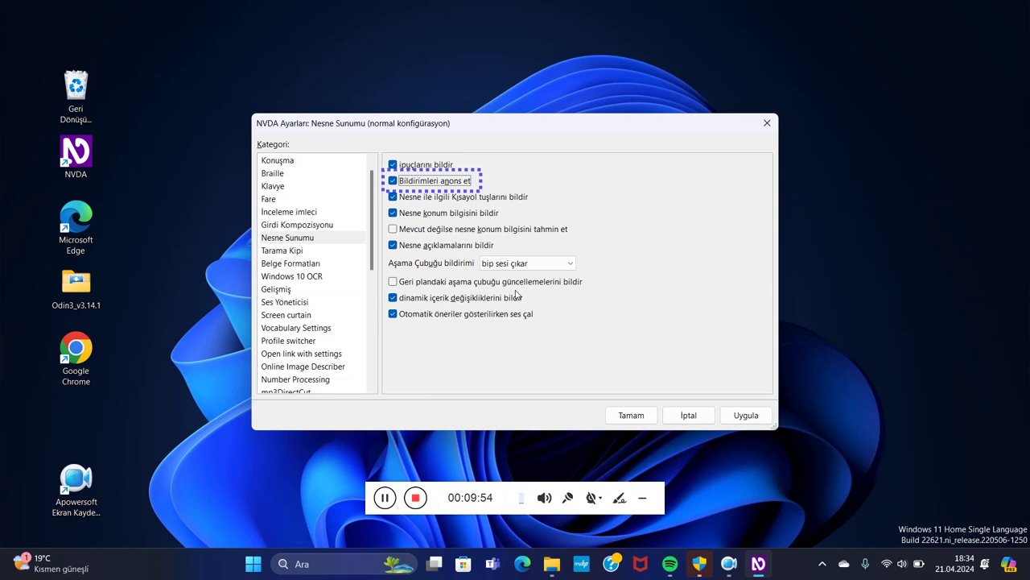
# - Enable guessing object position information when it is unavailable (Mevcut değilse nesne konum bilgisini tahmin et)
pyautogui.press('Tab')
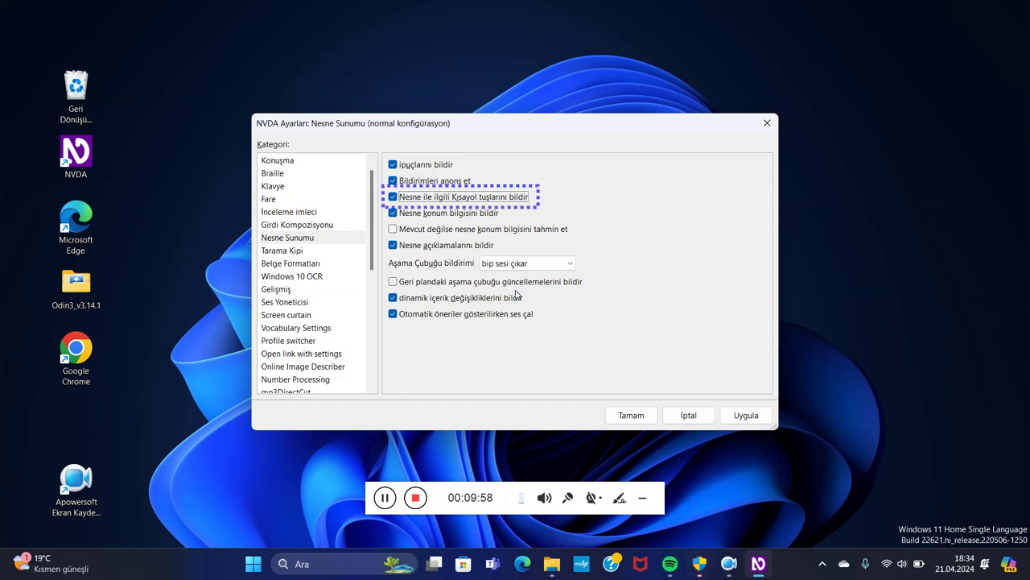
pyautogui.press('Tab')
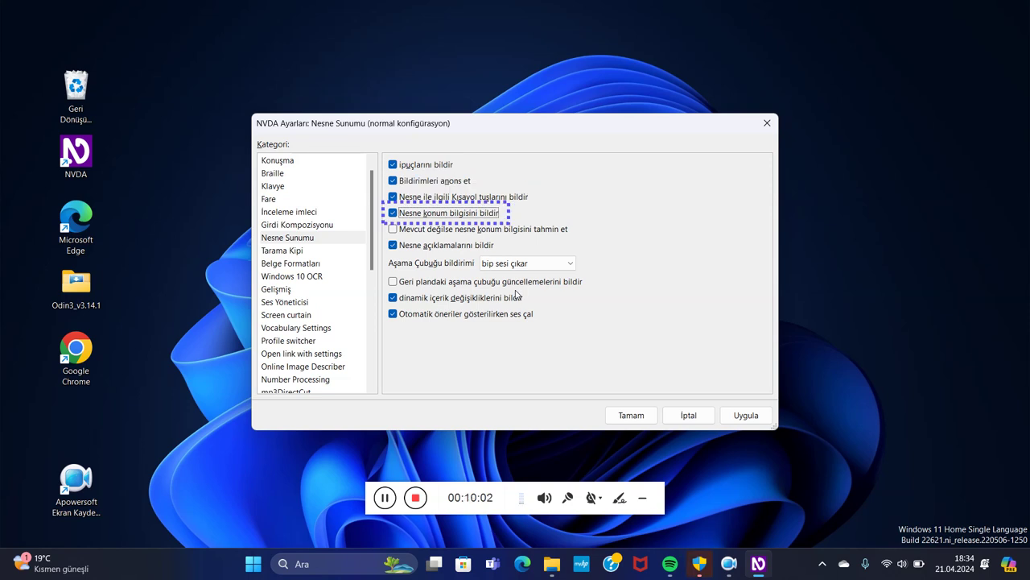
pyautogui.press('Tab')
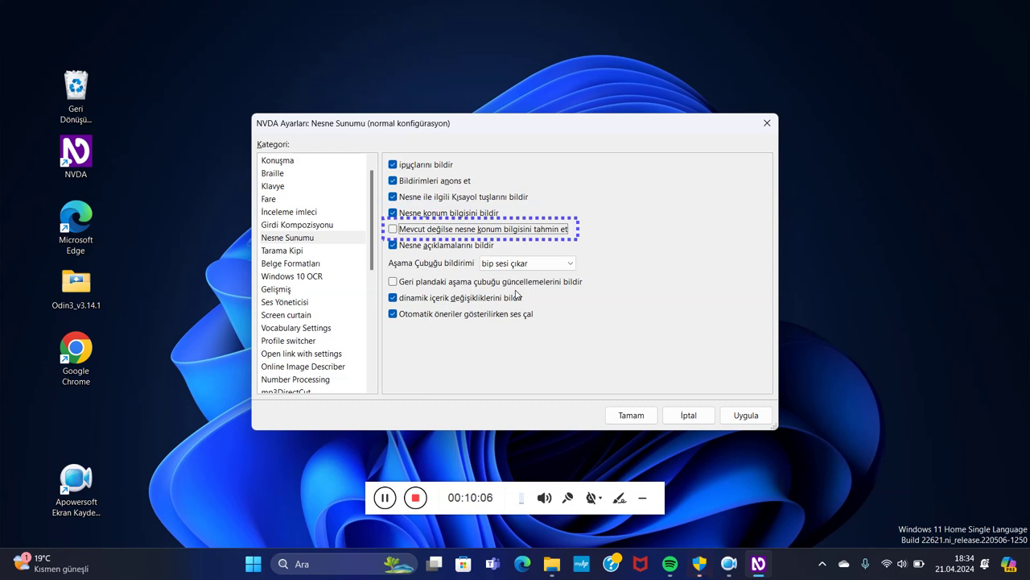
pyautogui.press('space')
pyautogui.press('Tab')
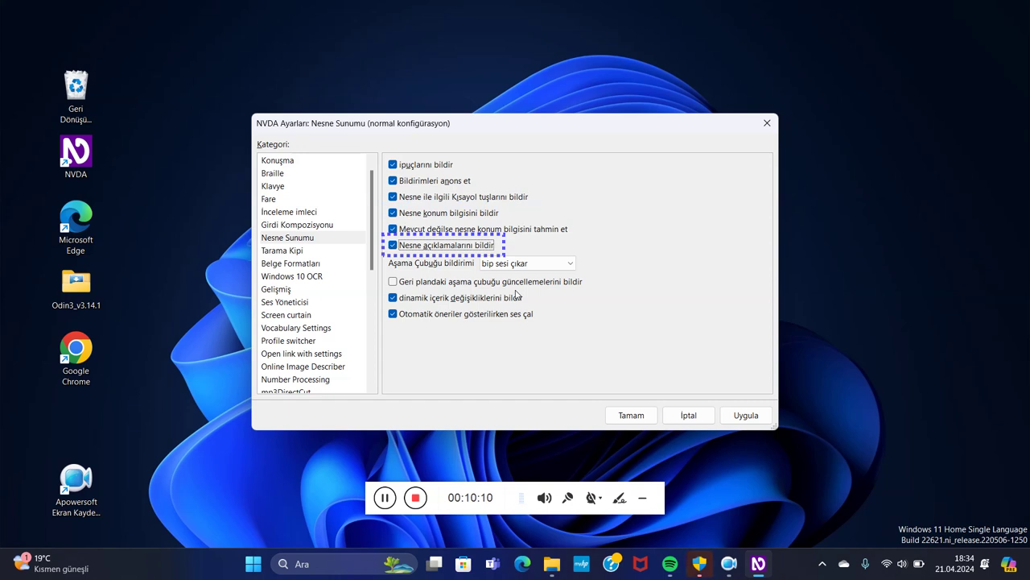
# - Set the progress bar output to "Konuş ve bip sesi çıkar" and enable reporting of background progress bar updates
pyautogui.press('Tab')
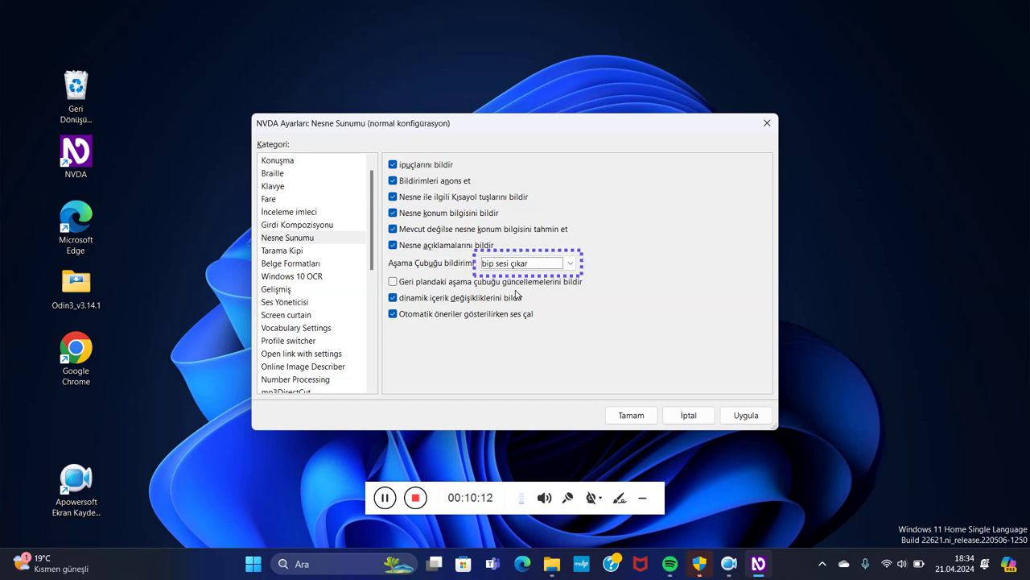
pyautogui.press('Down')
pyautogui.press('Tab')
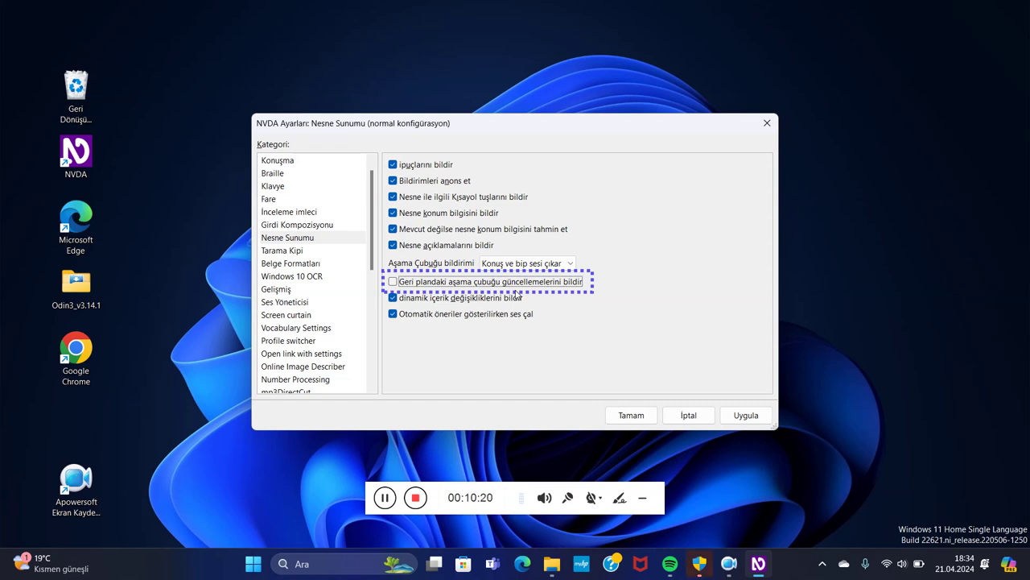
pyautogui.press('space')
pyautogui.press('Tab')
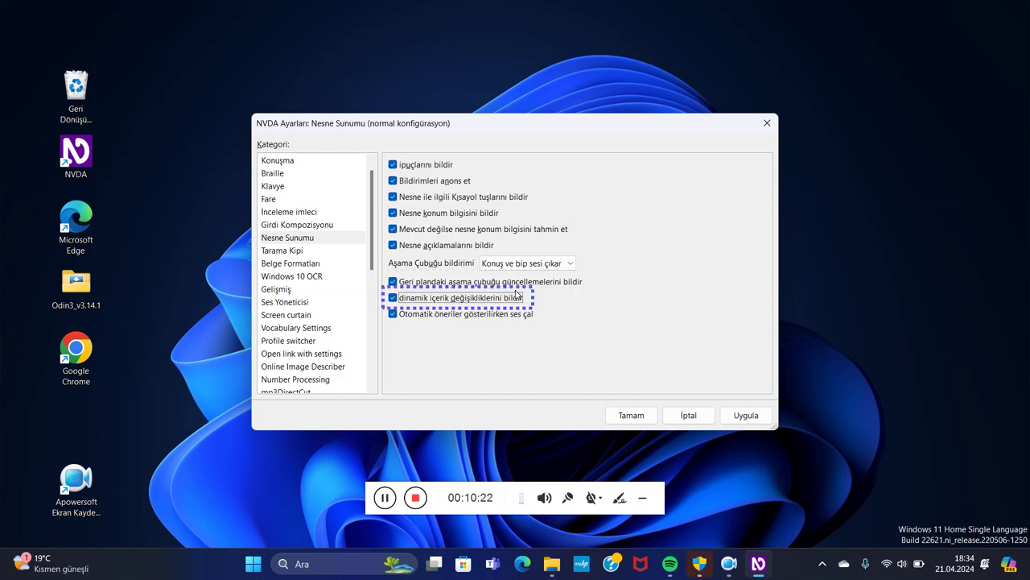
# - Go past the dynamic content and auto-suggestion sound options, and open the Tarama Kipi category
pyautogui.press('Tab')
pyautogui.press('Tab')
pyautogui.hotkey('shift', 'Tab')
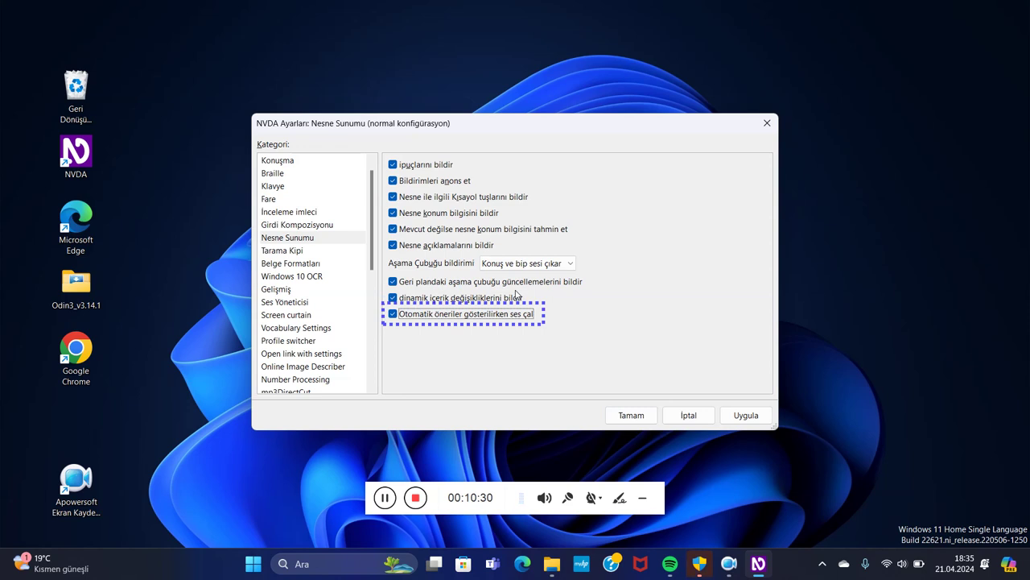
pyautogui.press('Tab')
pyautogui.press('Tab')
pyautogui.press('Tab')
pyautogui.press('Tab')
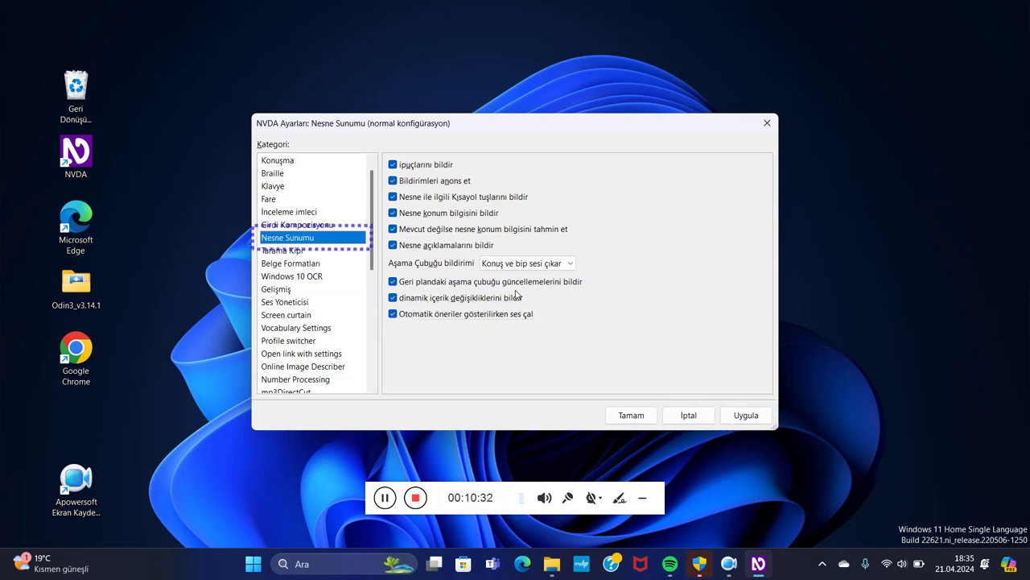
pyautogui.press('Down')
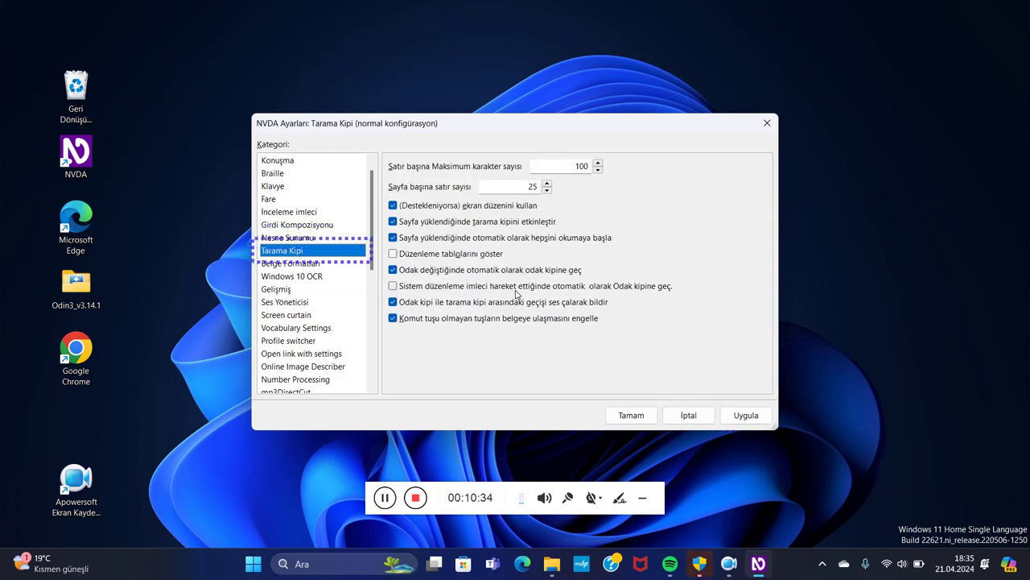
# - Set the maximum characters per line to 250 and the lines per page to 150
pyautogui.press('Tab')
pyautogui.write('250')
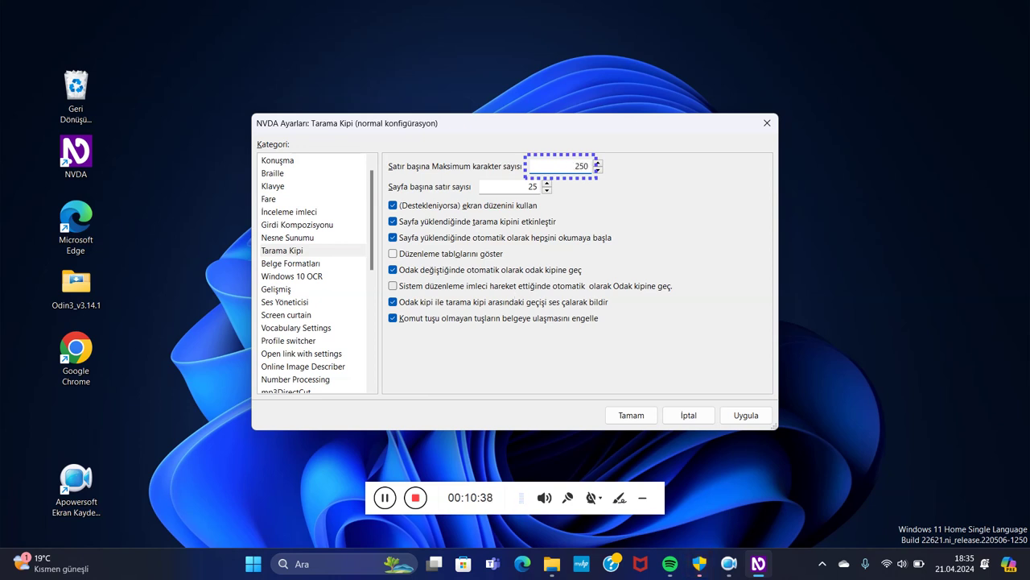
pyautogui.press('Tab')
pyautogui.write('7658568')
pyautogui.hotkey('ctrl', 'a')
pyautogui.write('150')
pyautogui.press('Tab')
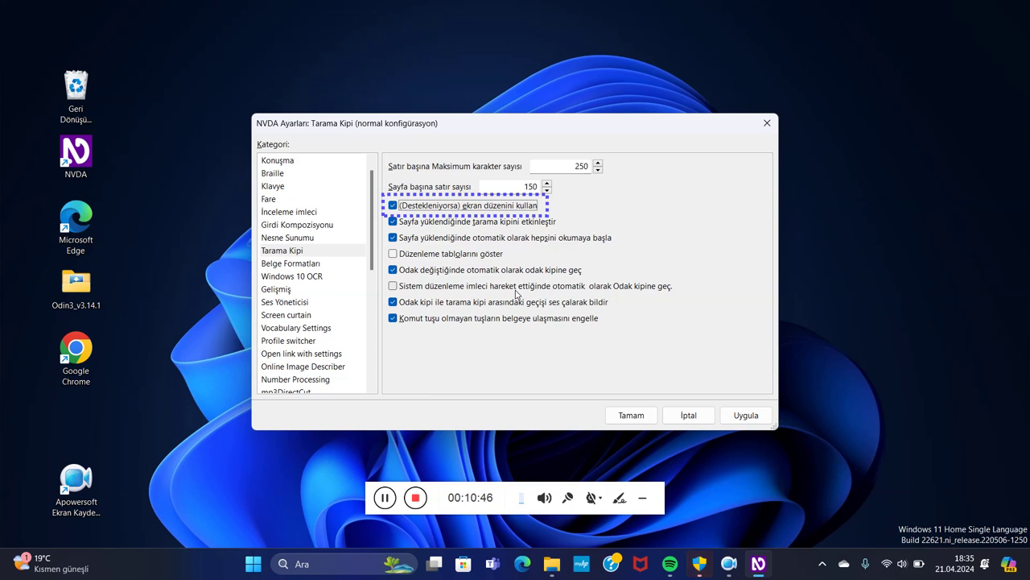
# - Enable the display of layout tables (Düzenleme tablolarını göster) in the browse mode options
pyautogui.press('Tab')
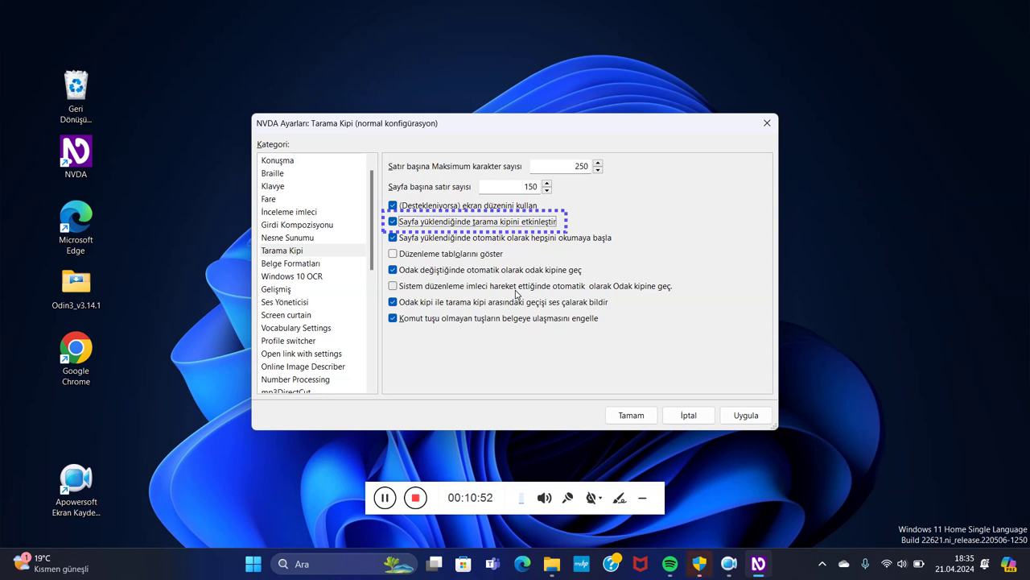
pyautogui.press('Tab')
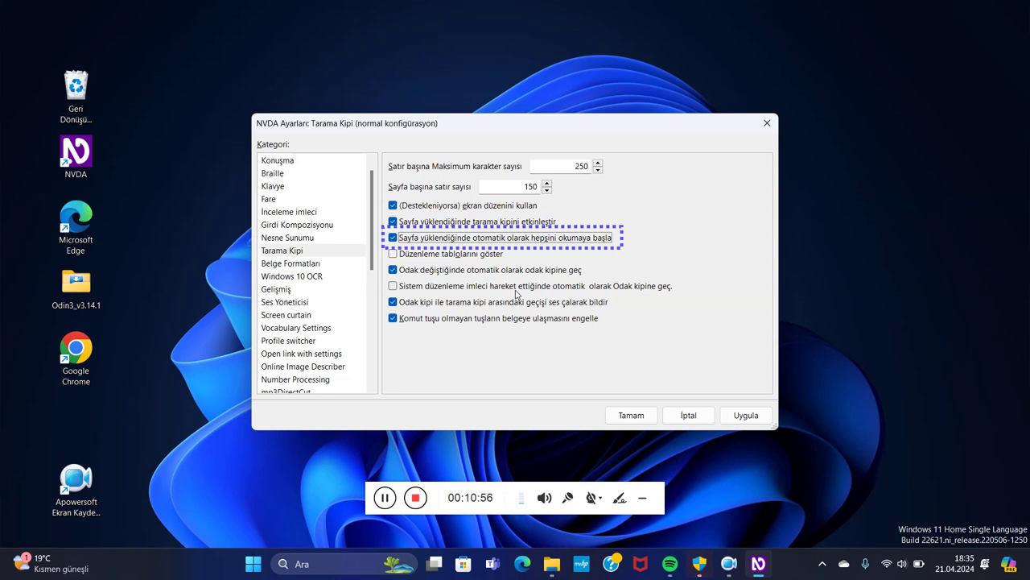
pyautogui.press('Tab')
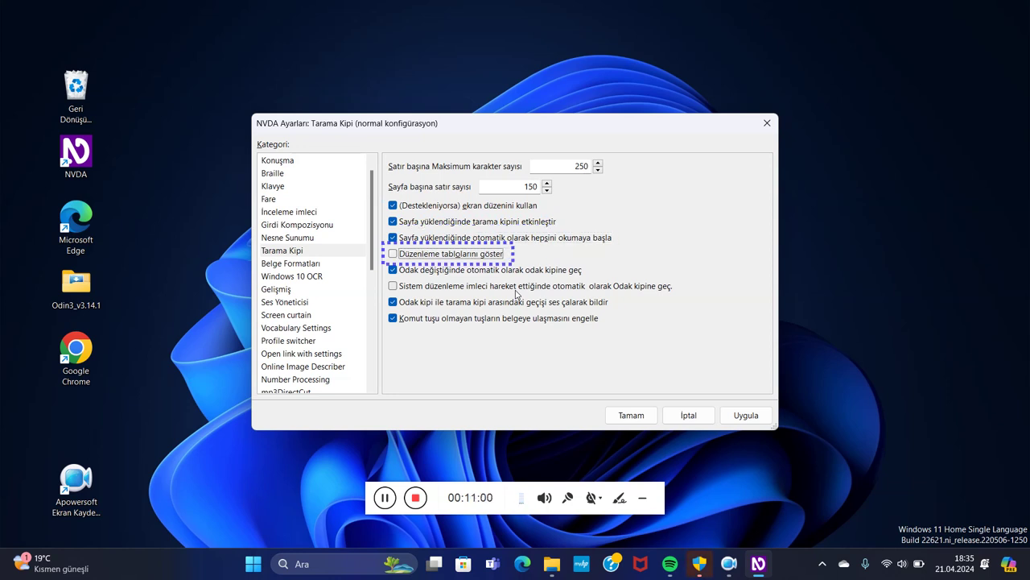
pyautogui.press('space')
pyautogui.press('Tab')
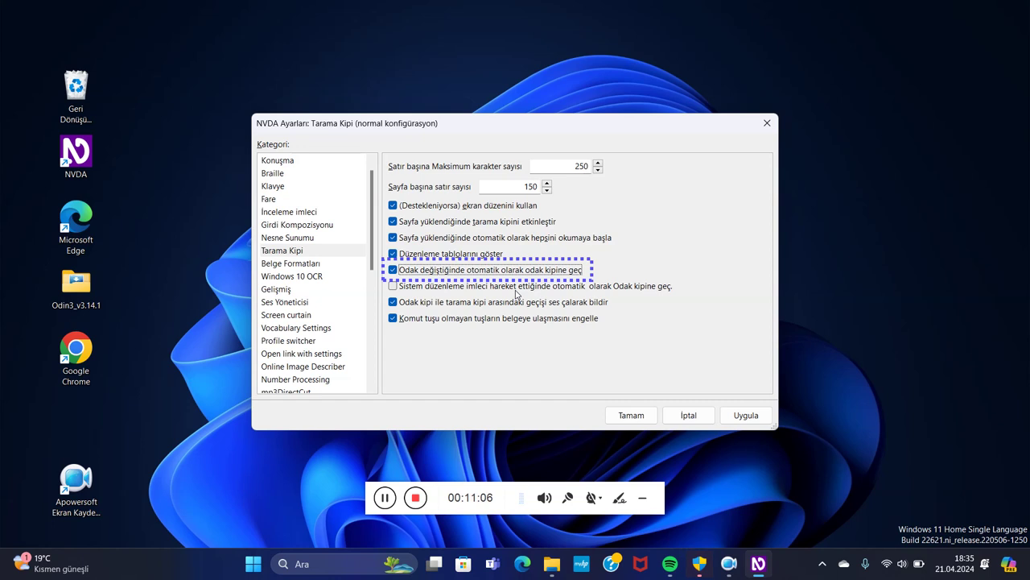
# - Enable automatic switching to focus mode when the system caret moves
pyautogui.press('Tab')
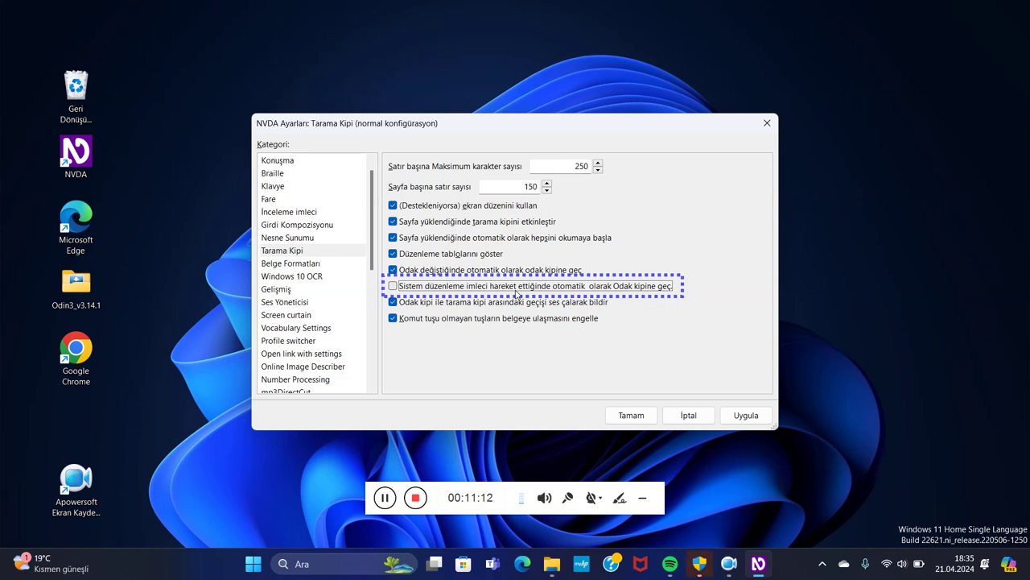
pyautogui.press('space')
pyautogui.press('Tab')
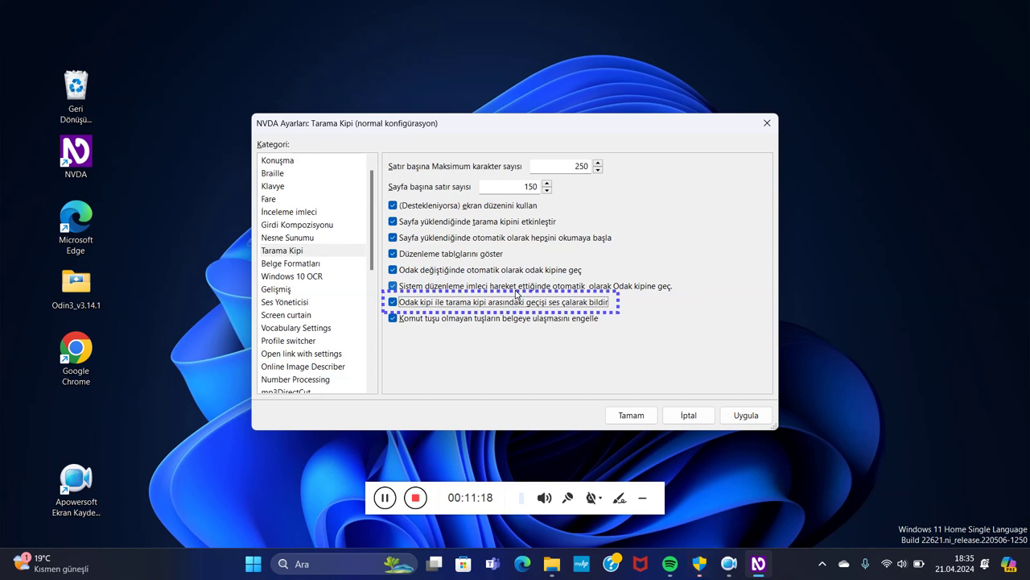
# - Open the Belge Formatları category of the settings
pyautogui.press('Tab')
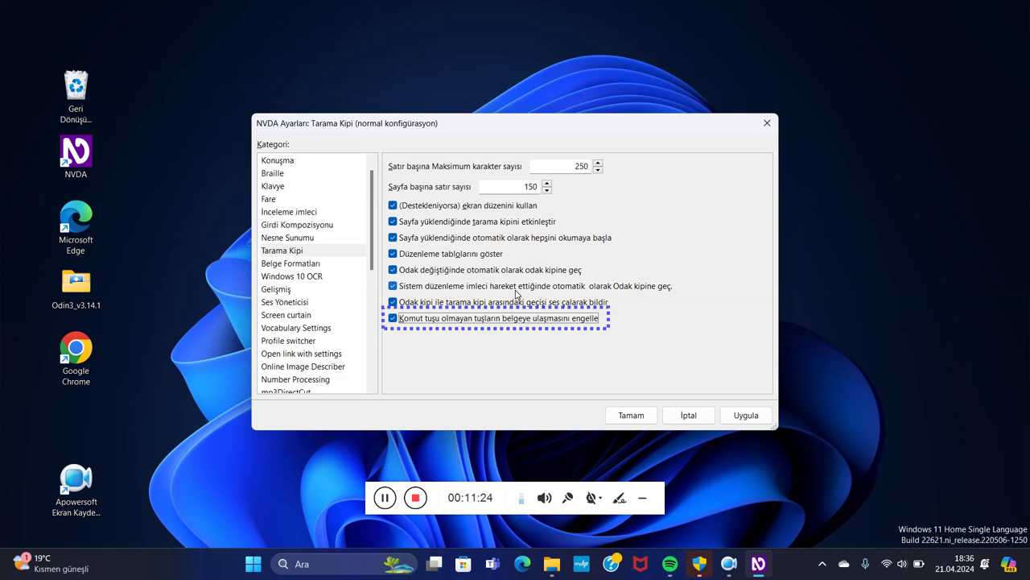
pyautogui.press('Tab')
pyautogui.press('Tab')
pyautogui.press('Tab')
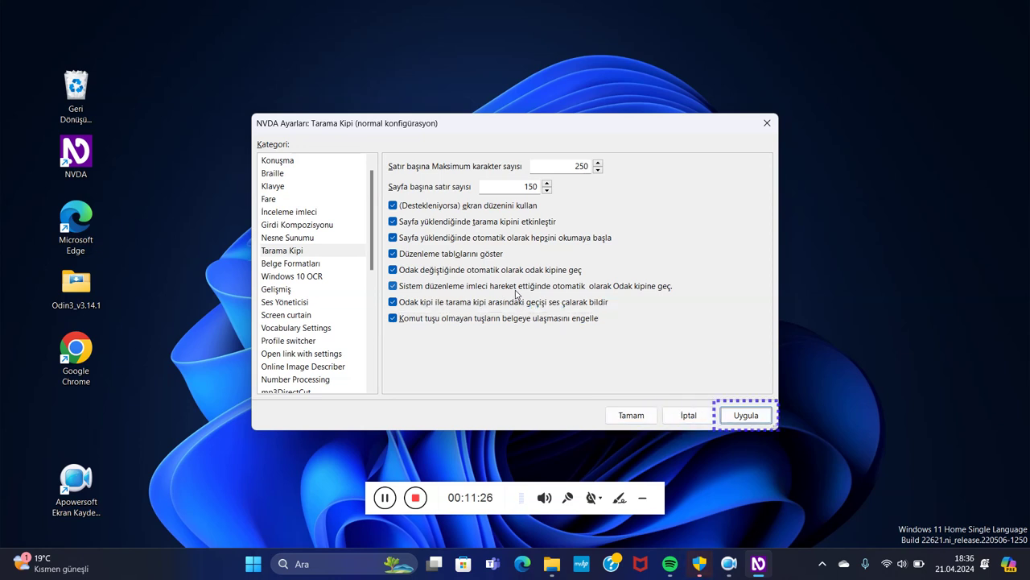
pyautogui.press('Tab')
pyautogui.press('Down')
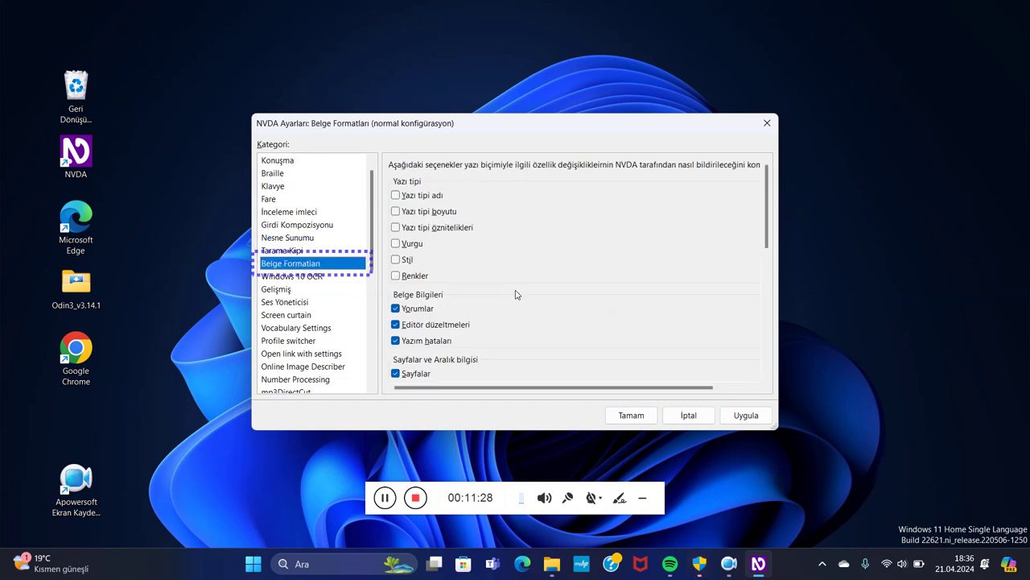
# - Enable reporting of font name, font size and font attributes in the Yazı tipi group
pyautogui.press('Tab')
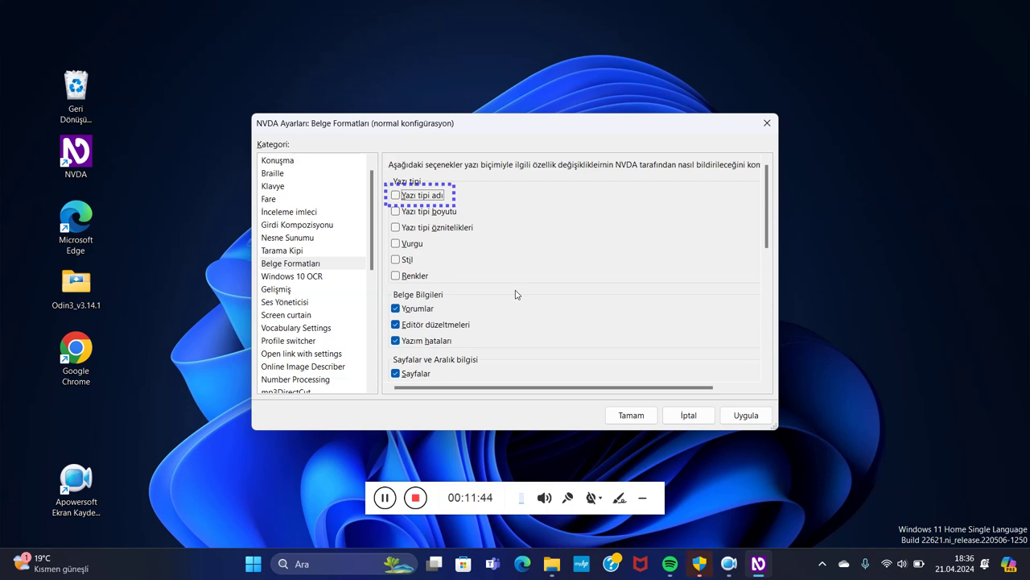
pyautogui.press('space')
pyautogui.press('Tab')
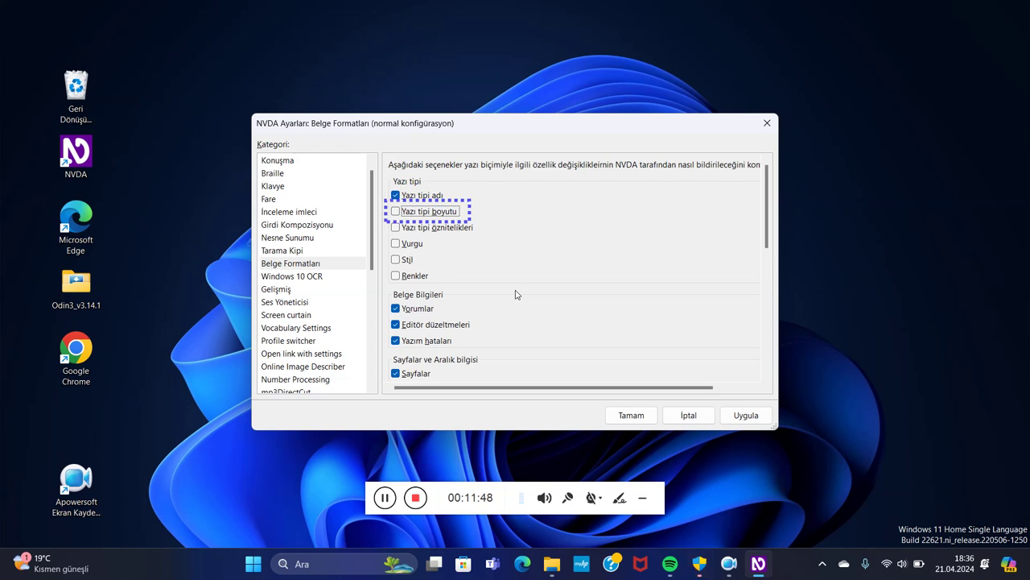
pyautogui.press('space')
pyautogui.press('Tab')
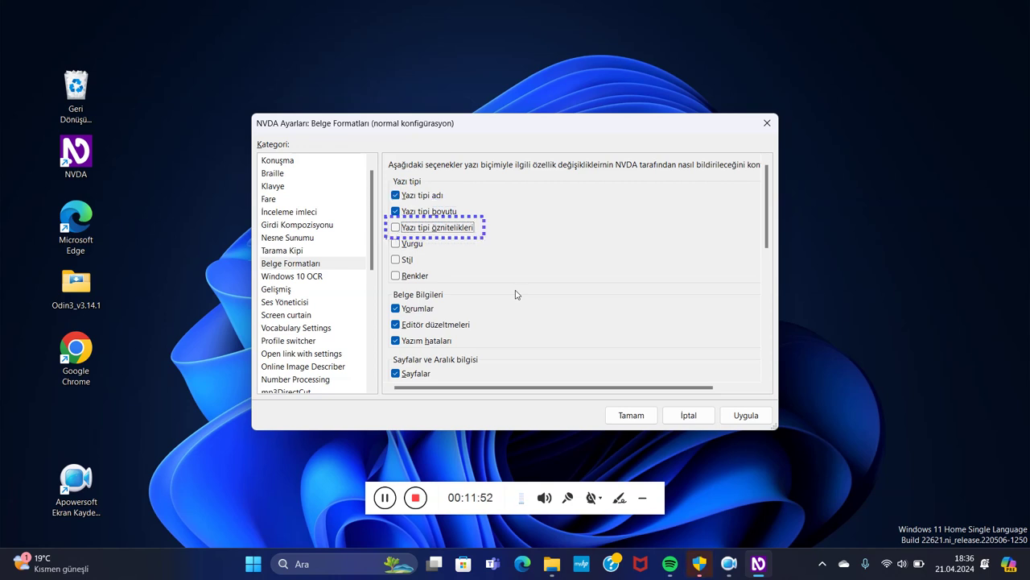
pyautogui.press('space')
pyautogui.press('Tab')
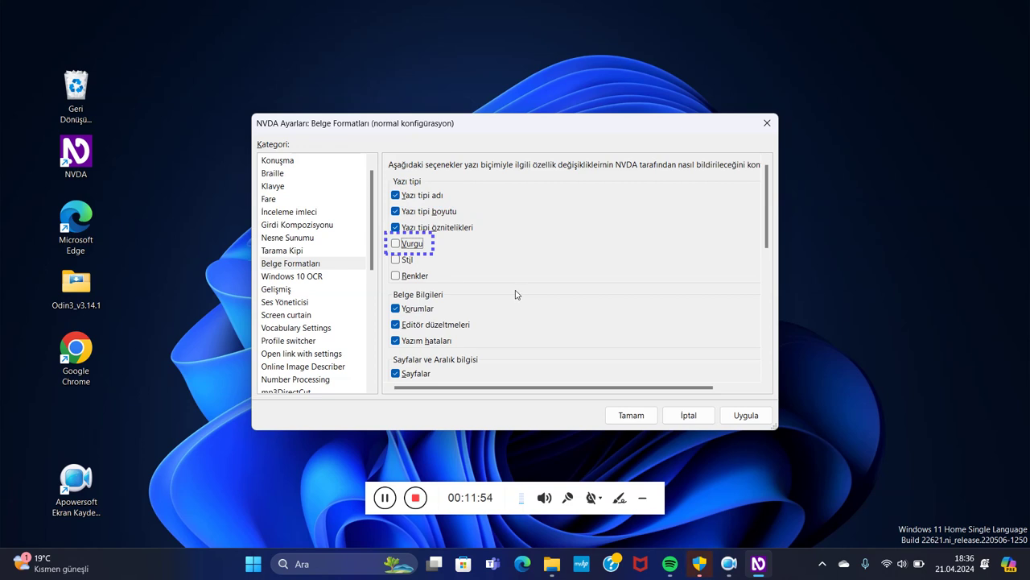
# - Enable the remaining Yazı tipi options for emphasis (Vurgu), style (Stil) and colours (Renkler)
pyautogui.press('space')
pyautogui.press('Tab')
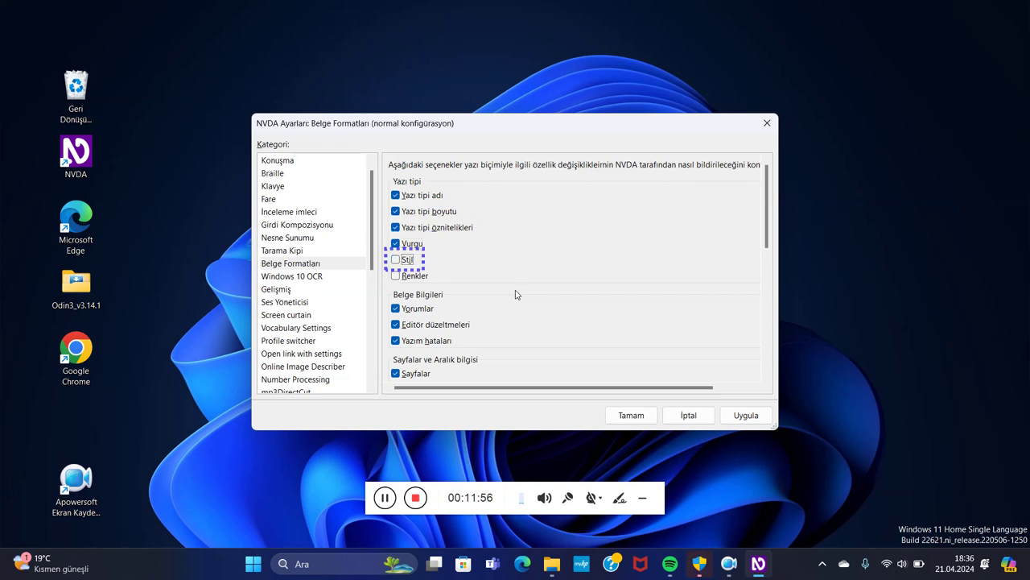
pyautogui.press('space')
pyautogui.press('Tab')
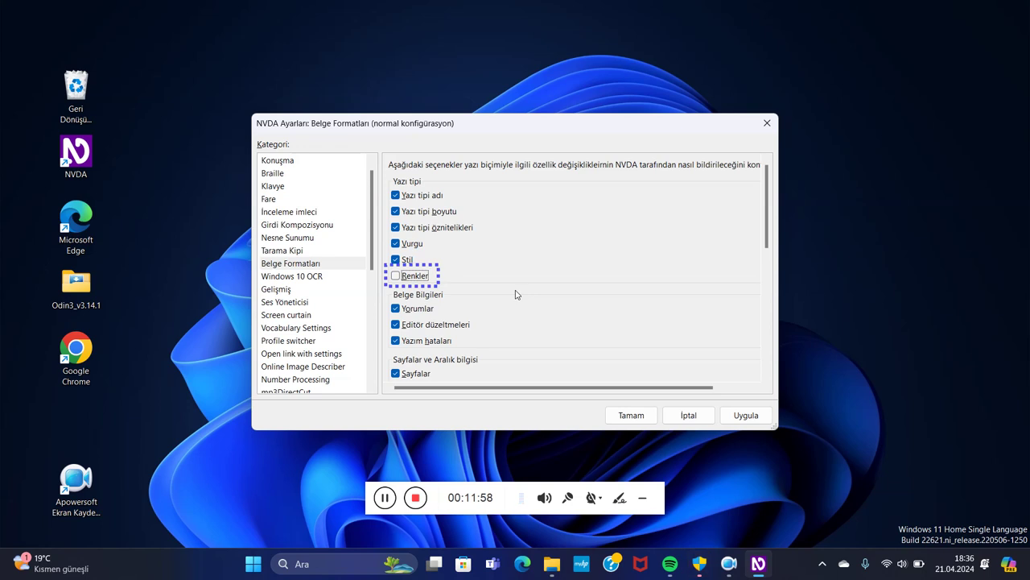
pyautogui.press('space')
pyautogui.press('Tab')
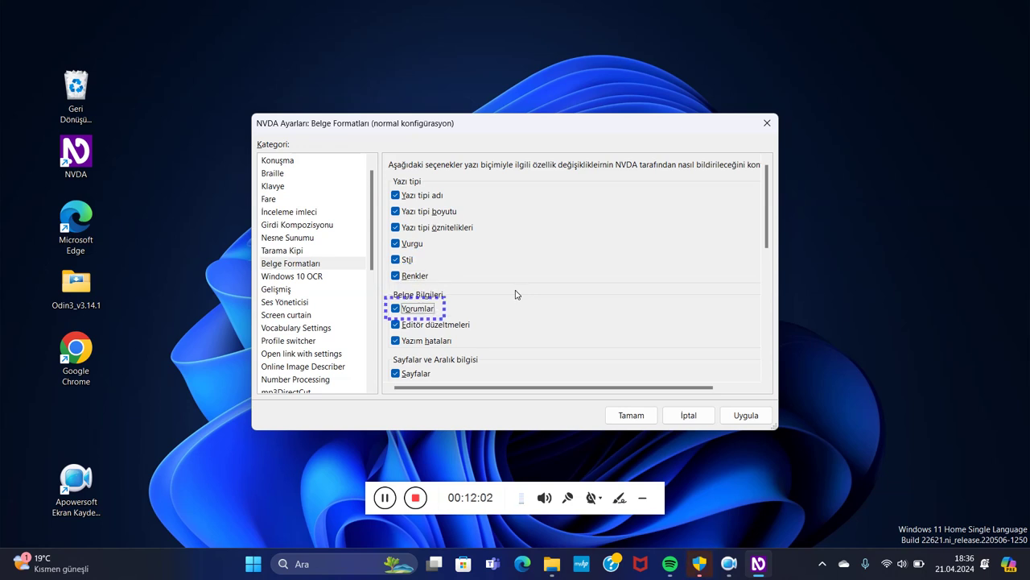
# - Enable reporting of line numbers (Satır numaraları) in the page and spacing group
pyautogui.press('Tab')
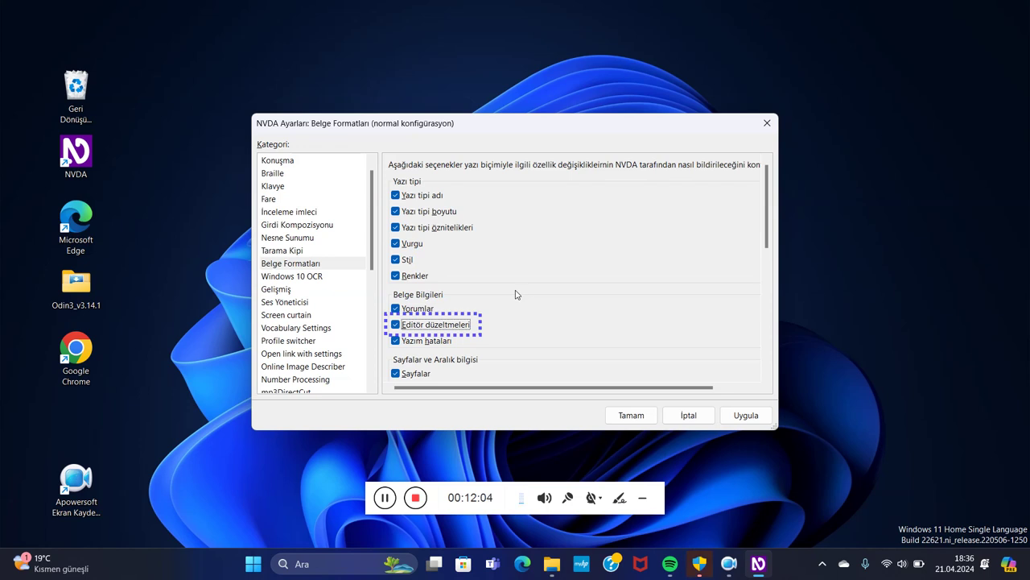
pyautogui.press('Tab')
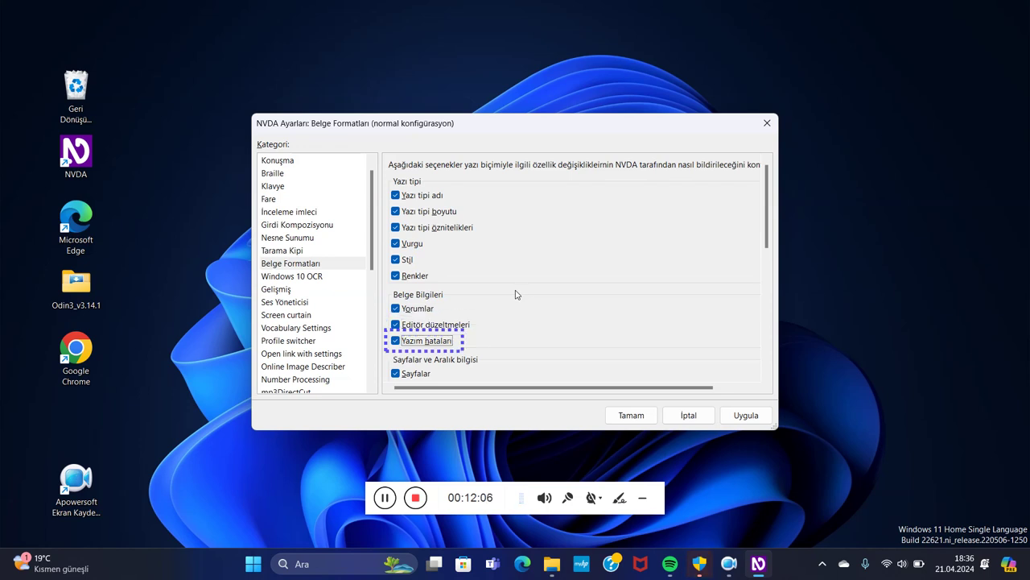
pyautogui.press('Tab')
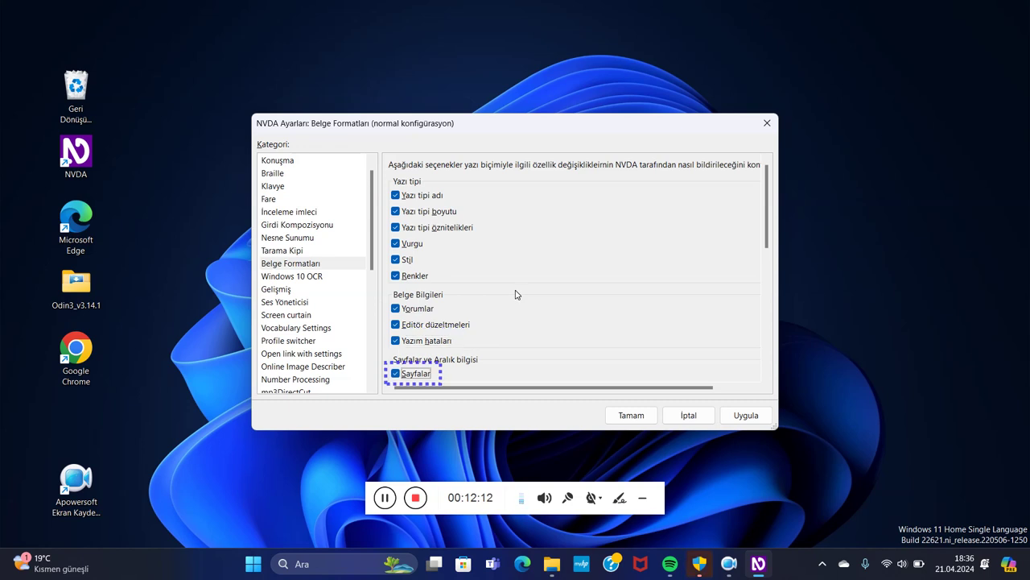
pyautogui.press('Tab')
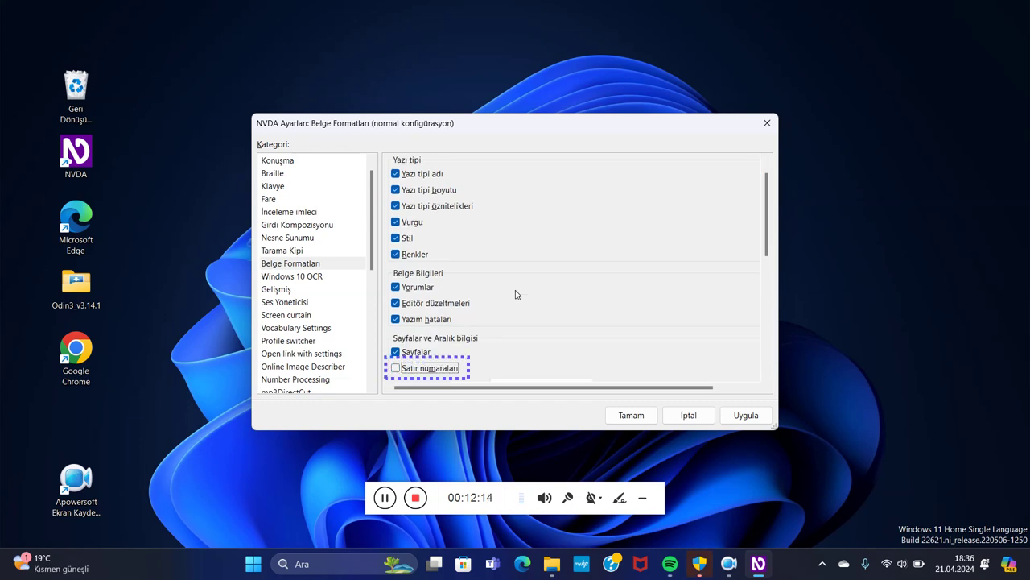
pyautogui.press('space')
pyautogui.press('Tab')
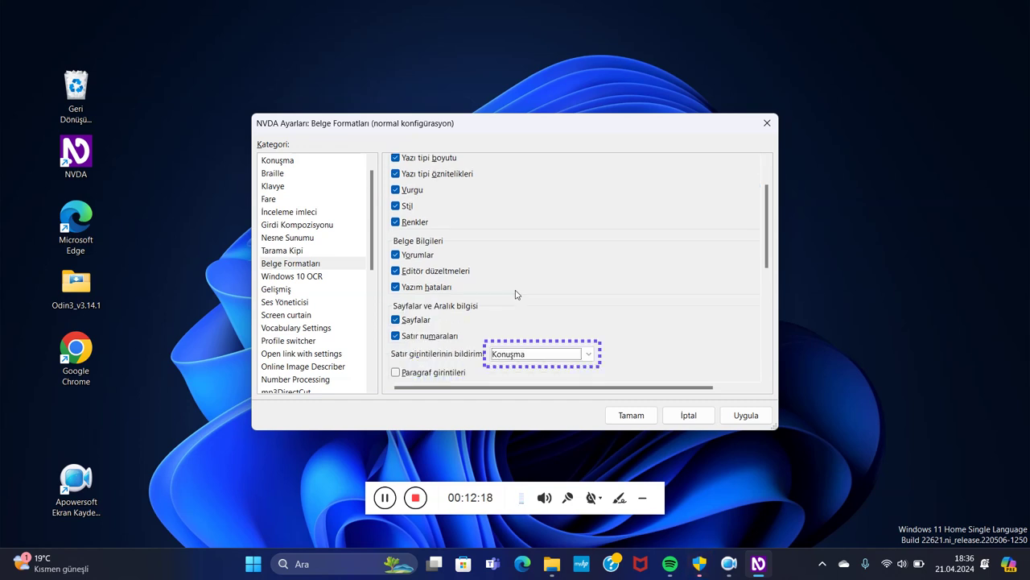
# - Set line indentation reporting to "Konuşarak ve ses çalarak" and enable reporting of paragraph indentation (Paragraf girintileri)
pyautogui.press('Down')
pyautogui.press('Down')
pyautogui.press('Tab')
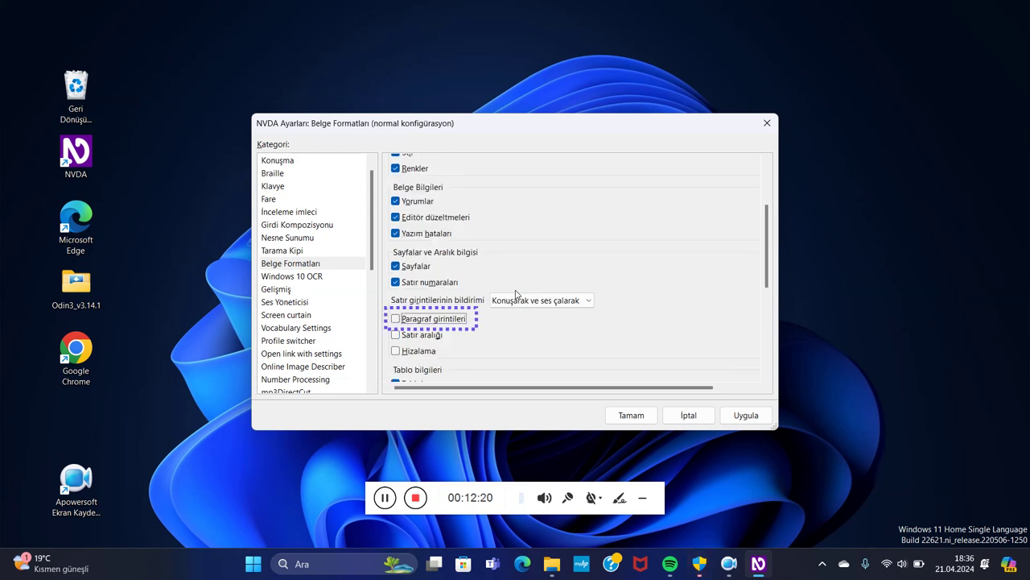
pyautogui.press('space')
pyautogui.press('Tab')
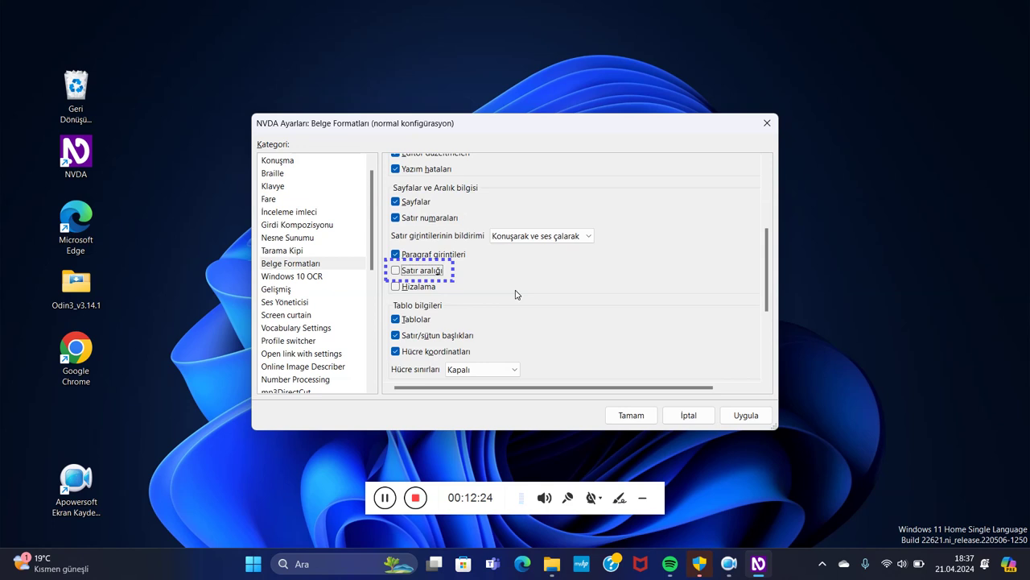
# - Enable reporting of line spacing (Satır aralığı) and alignment (Hizalama) in the page and spacing group
pyautogui.press('space')
pyautogui.press('Tab')
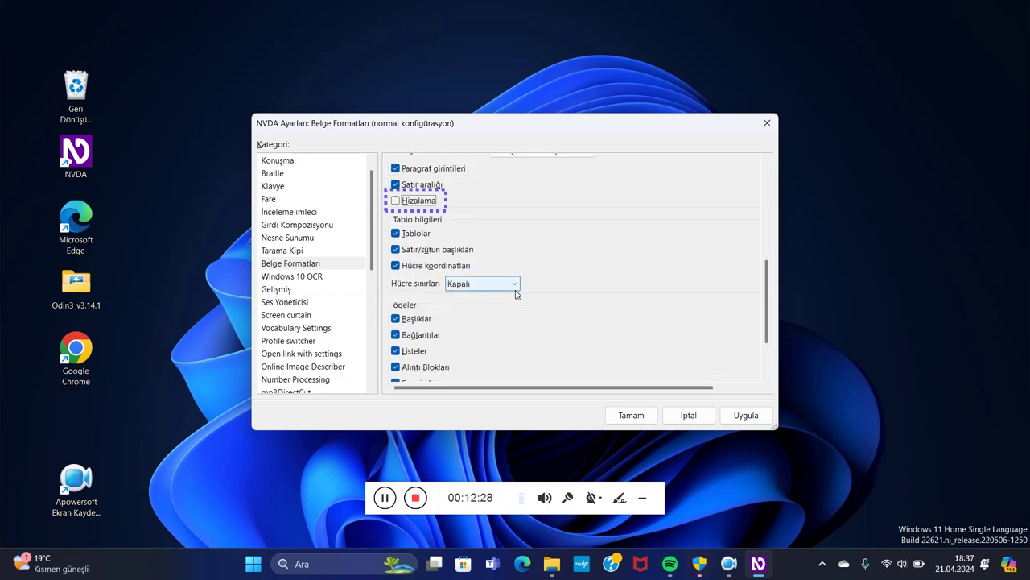
pyautogui.press('space')
pyautogui.press('Tab')
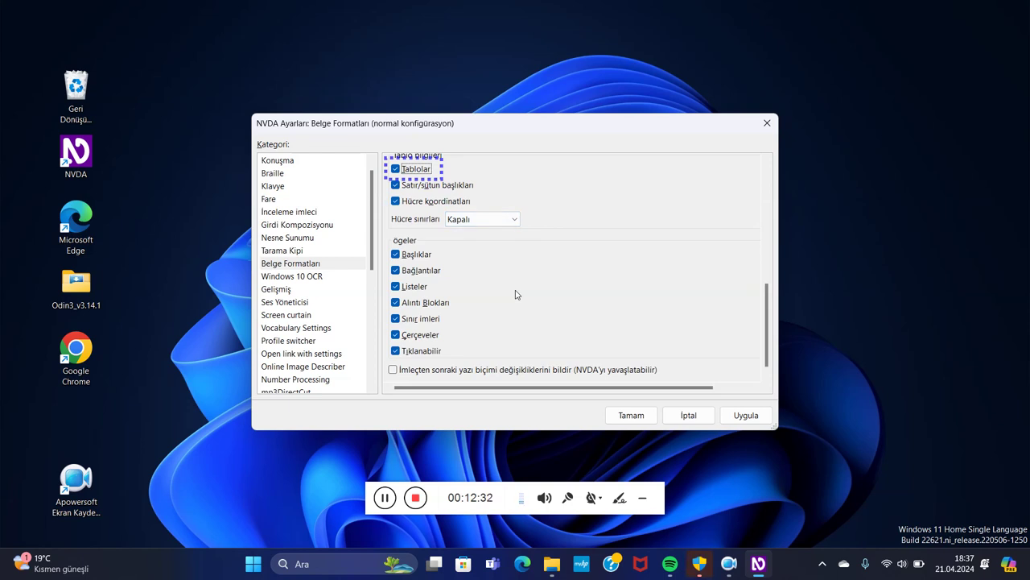
# - Go through the table options and set cell border reporting (Hücre sınırları) to "Renkler ve stiller"
pyautogui.press('Tab')
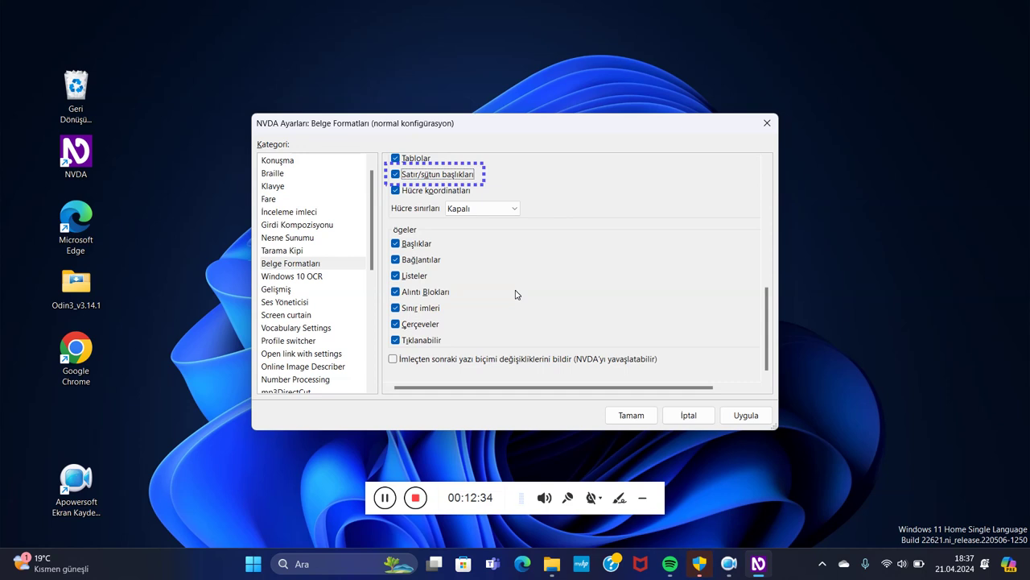
pyautogui.press('Tab')
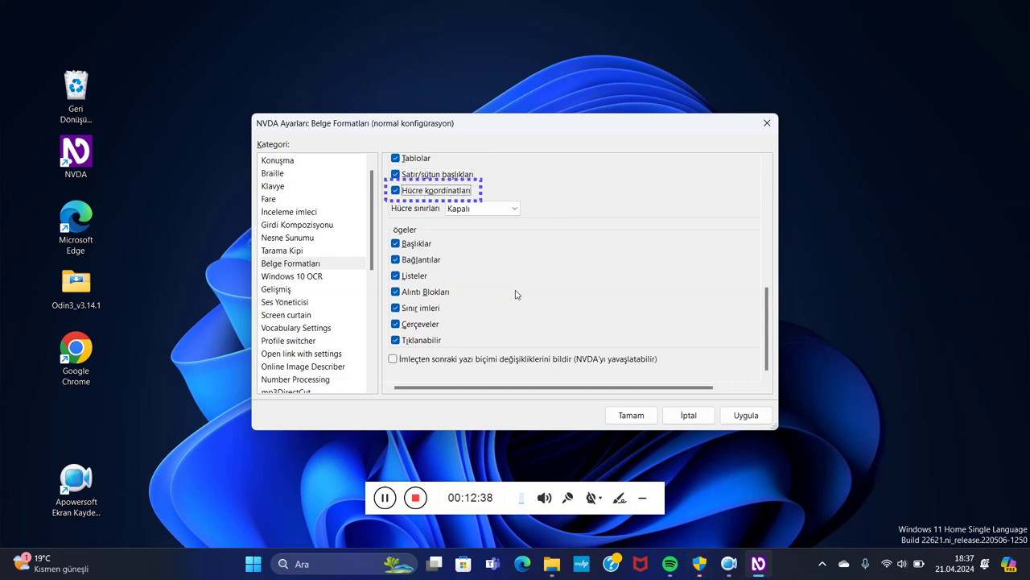
pyautogui.press('Tab')
pyautogui.press('Down')
pyautogui.press('Down')
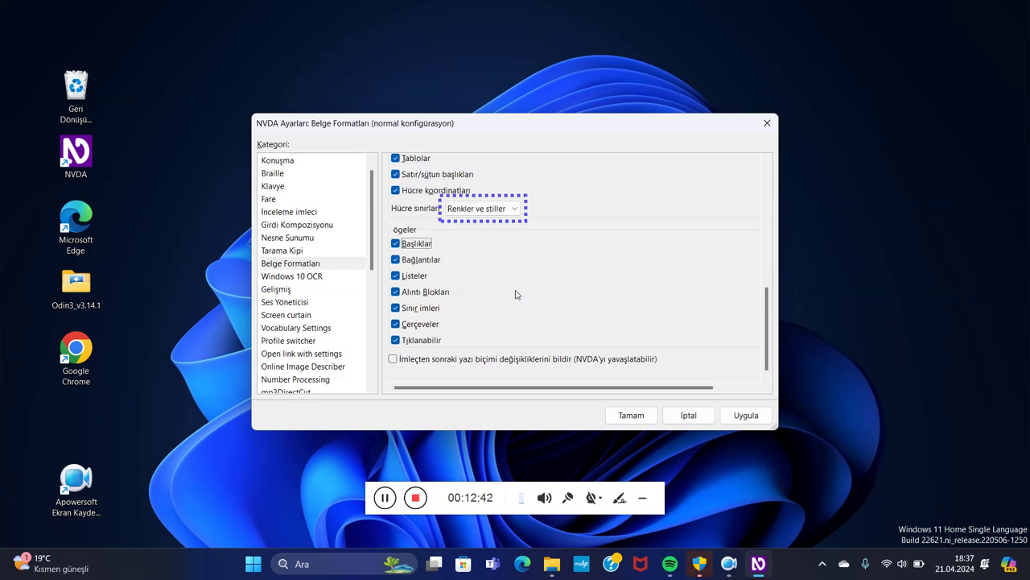
# - Review the element reporting options from headings (Başlıklar) to clickable (Tıklanabilir), and the option for formatting changes after the cursor
pyautogui.press('Tab')
pyautogui.press('Tab')
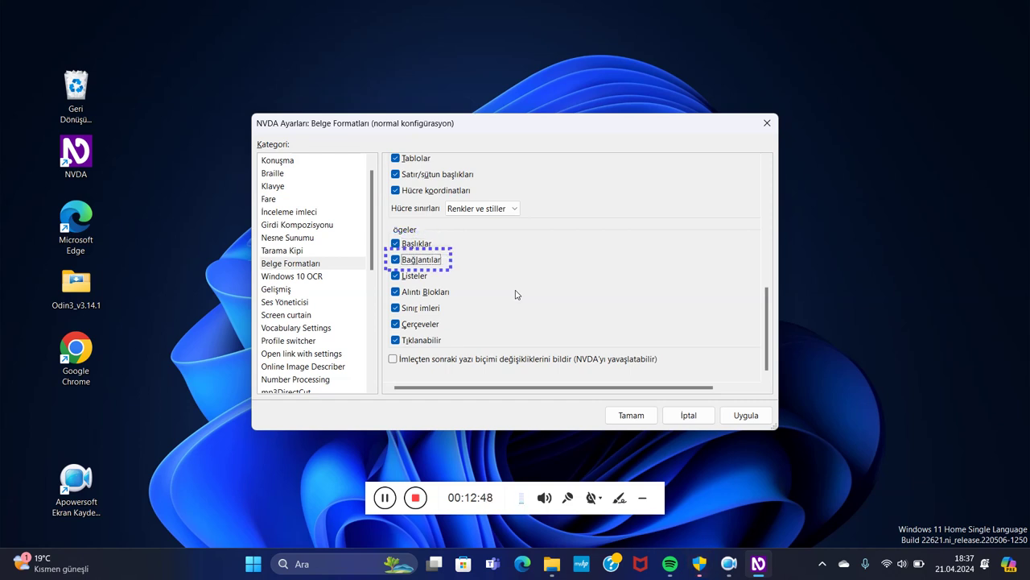
pyautogui.press('Tab')
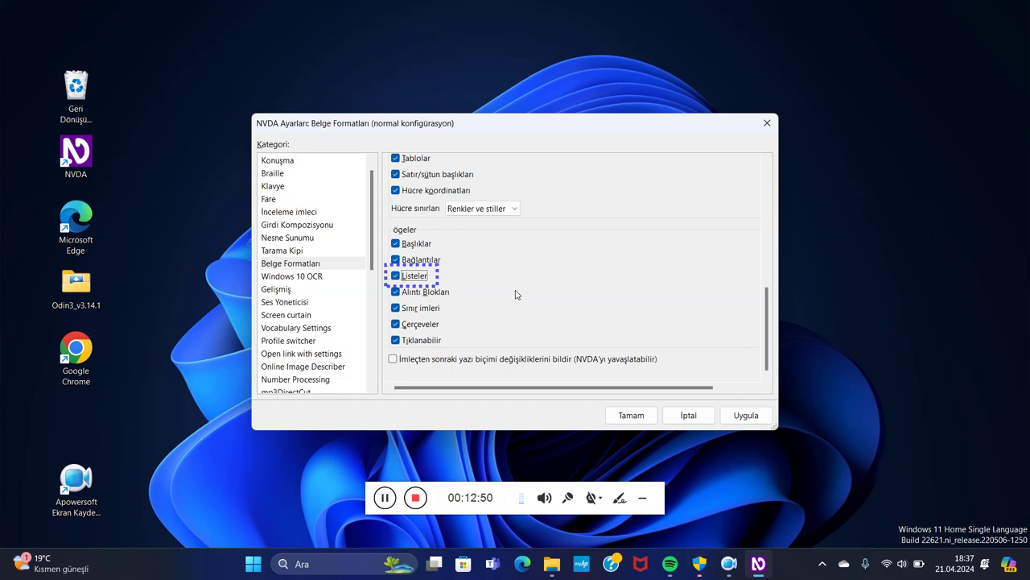
pyautogui.press('Tab')
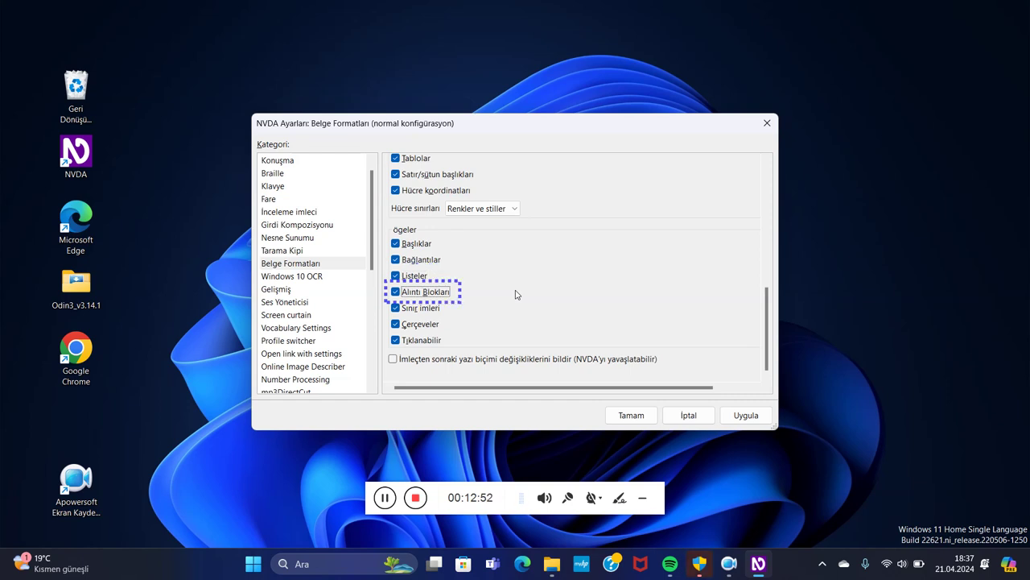
pyautogui.press('Tab')
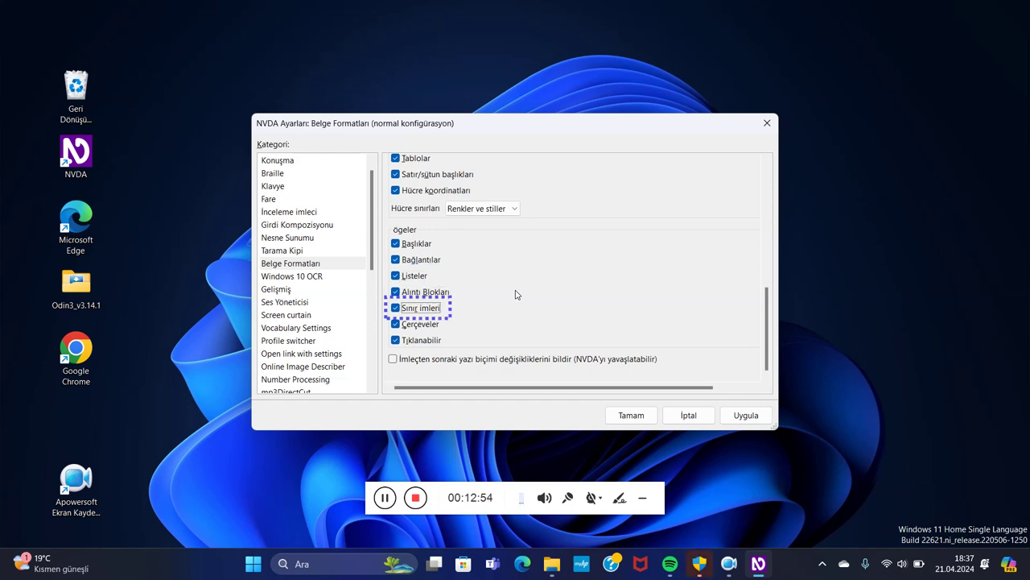
pyautogui.press('Tab')
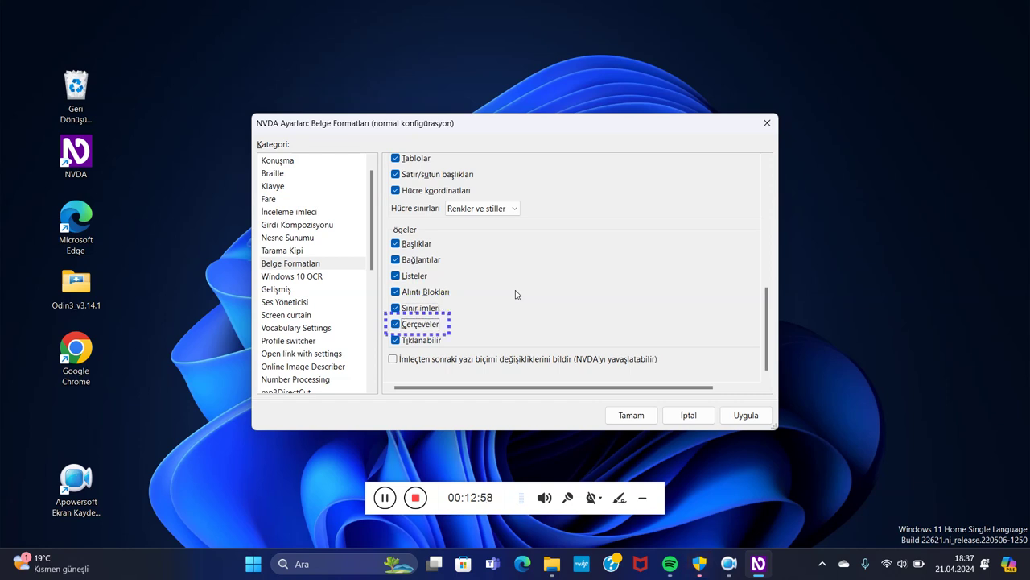
pyautogui.press('Tab')
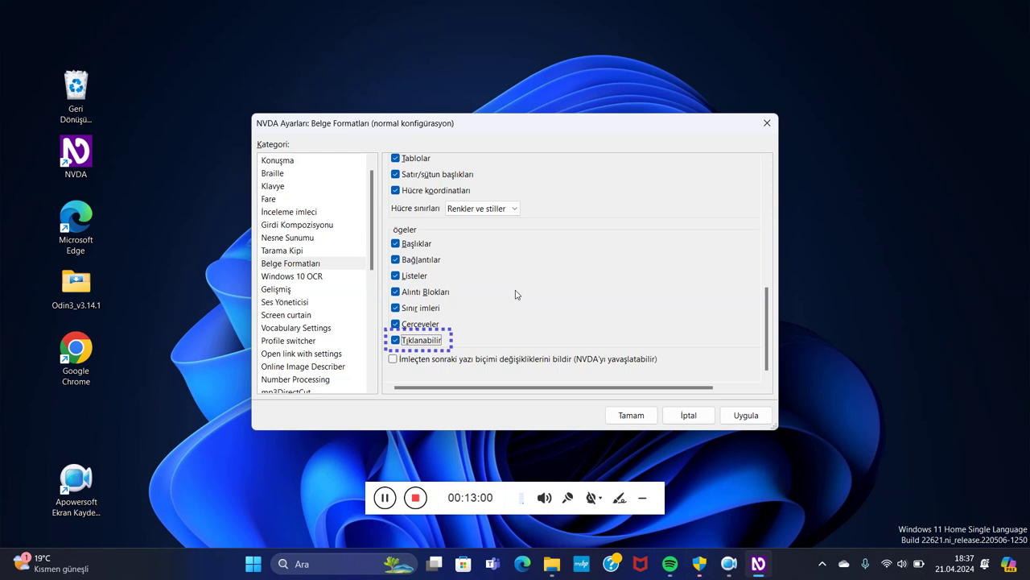
pyautogui.press('Tab')
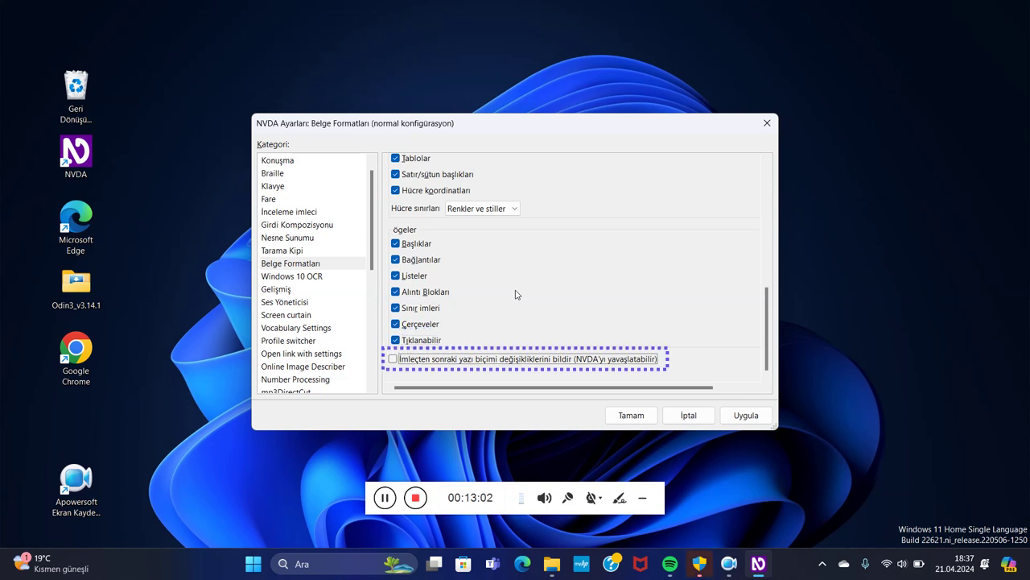
# - Open the Windows 10 OCR category and review its recognition language (Tanıma dili) setting
pyautogui.press('Tab')
pyautogui.press('Tab')
pyautogui.press('Tab')
pyautogui.press('Tab')
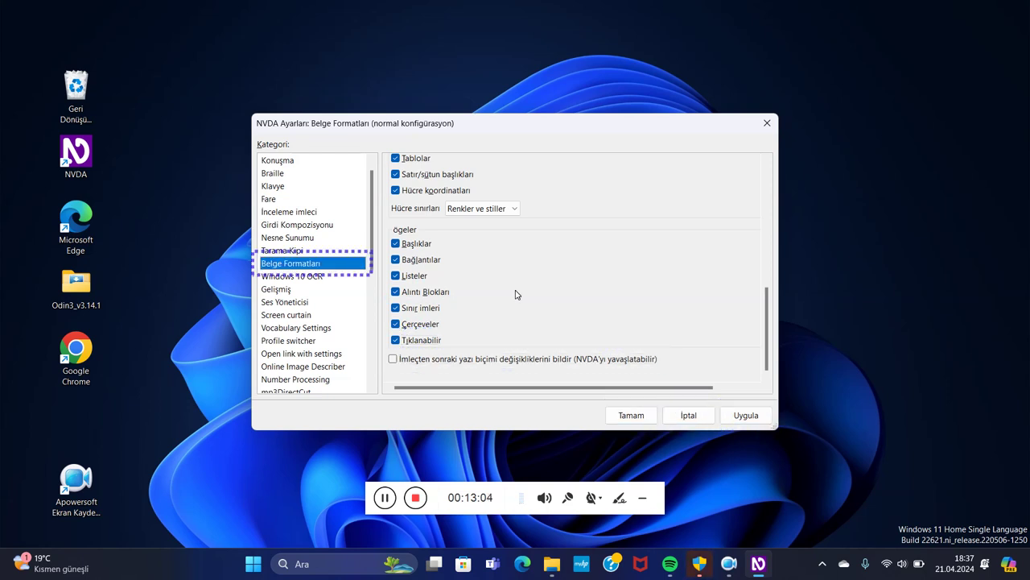
pyautogui.press('Down')
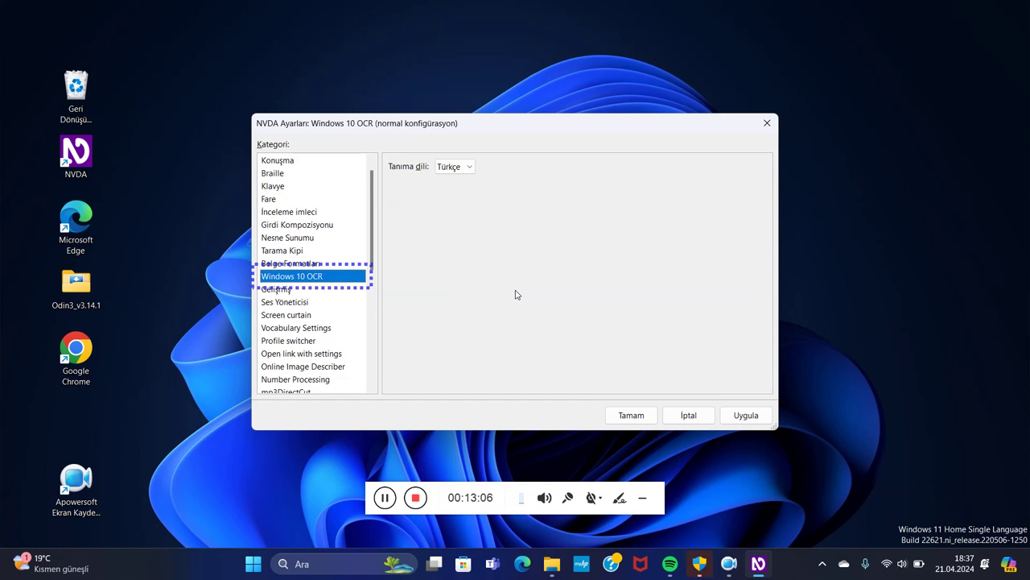
pyautogui.press('Tab')
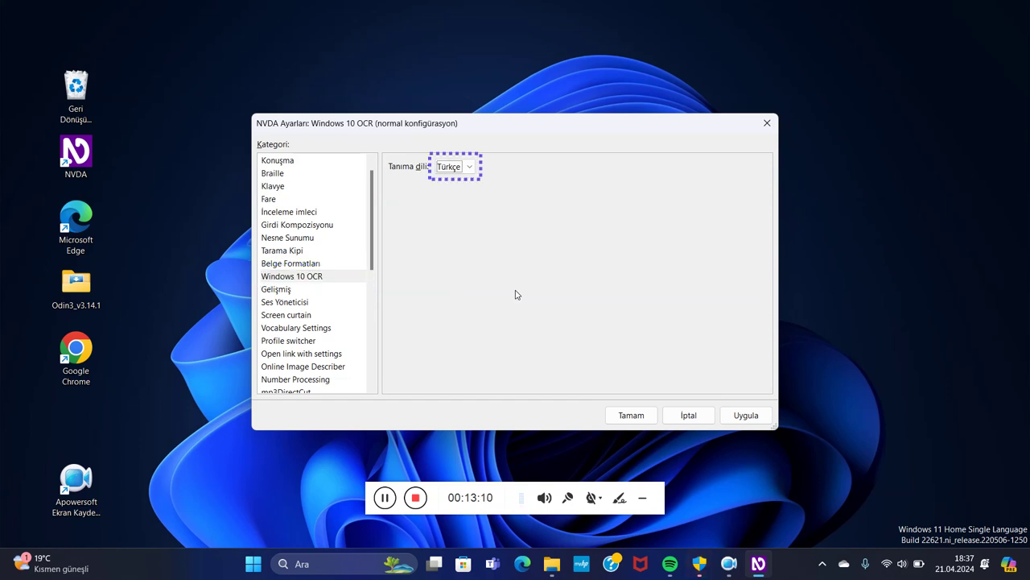
# - Show the advanced settings category (Gelişmiş) and its warning for experienced users
pyautogui.press('Tab')
pyautogui.press('Tab')
pyautogui.press('Tab')
pyautogui.press('Tab')
pyautogui.press('Down')
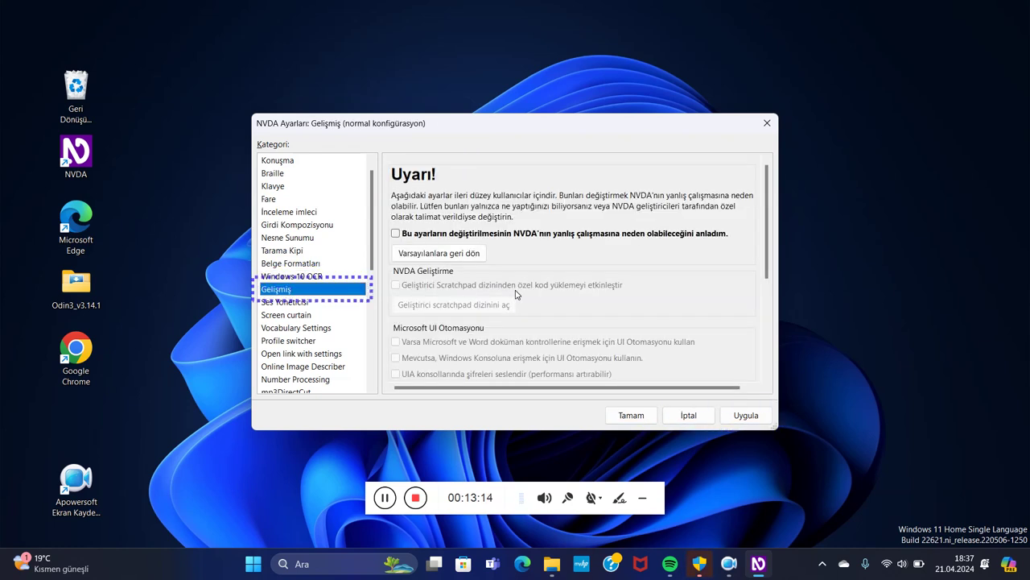
# - Open the Ses Yöneticisi category and review its volume change and application name reporting options
pyautogui.press('Down')
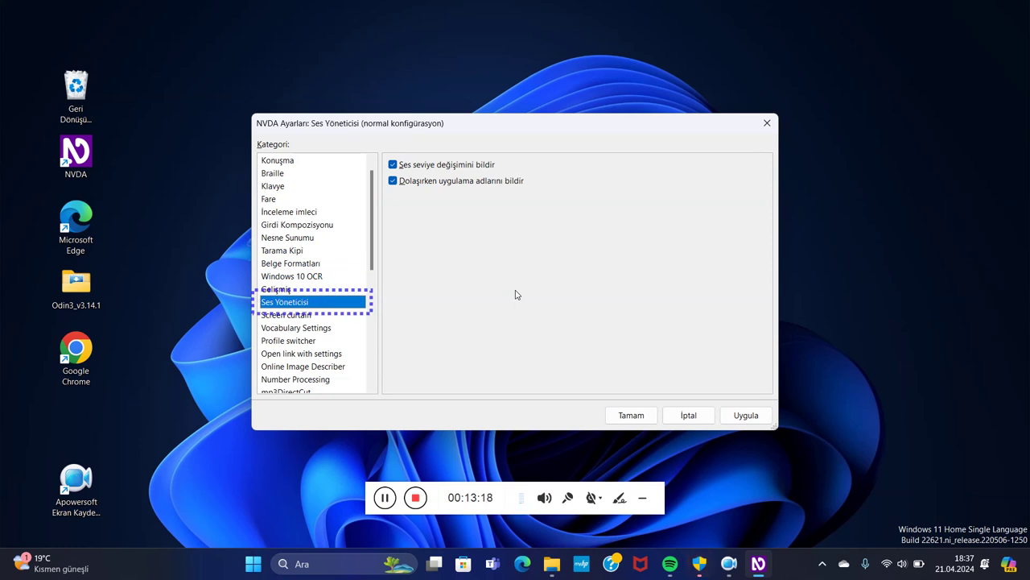
pyautogui.press('Tab')
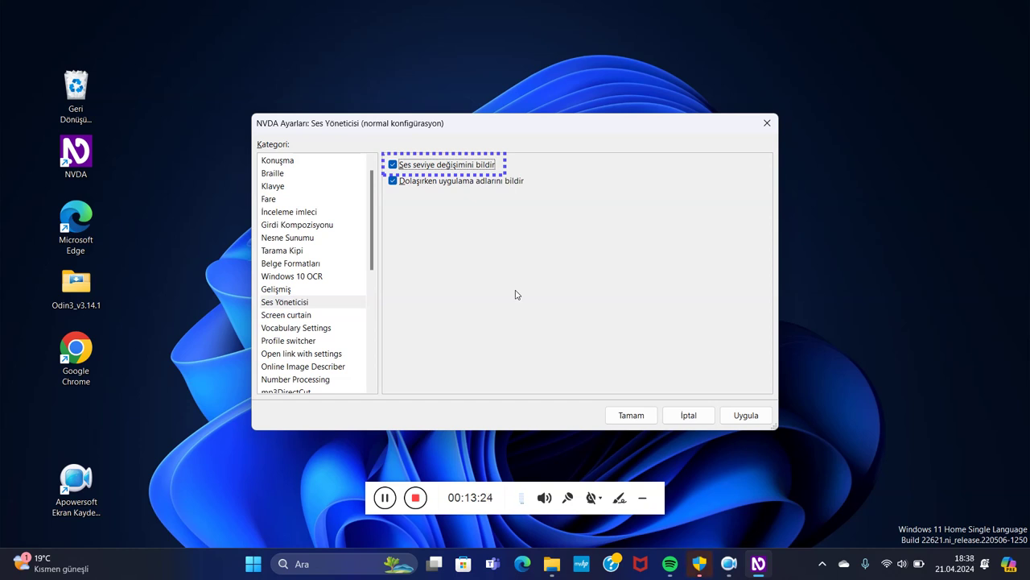
pyautogui.press('Tab')
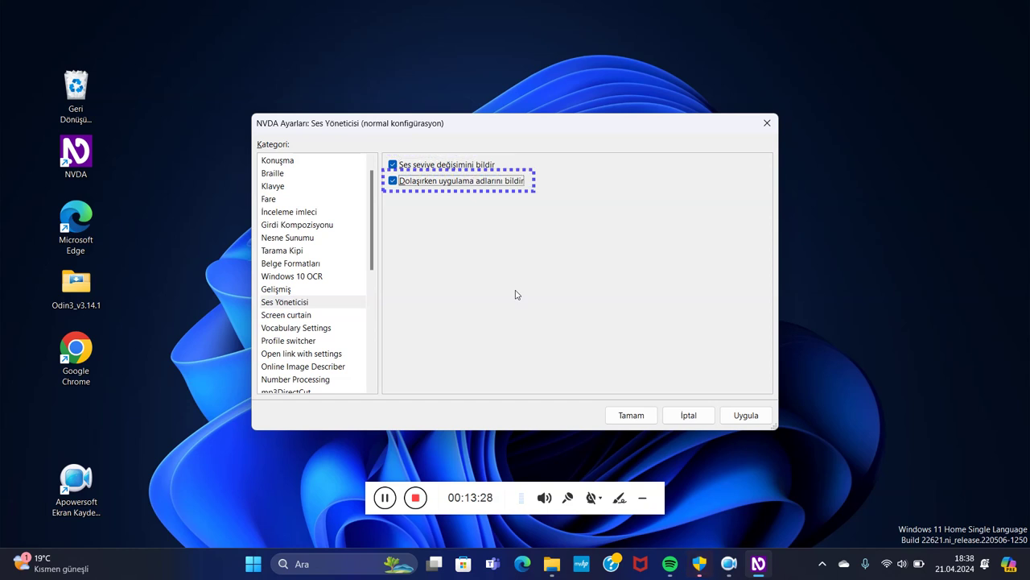
# - Look at the Screen curtain category and the Vocabulary Settings category
pyautogui.press('Tab')
pyautogui.press('Tab')
pyautogui.press('Tab')
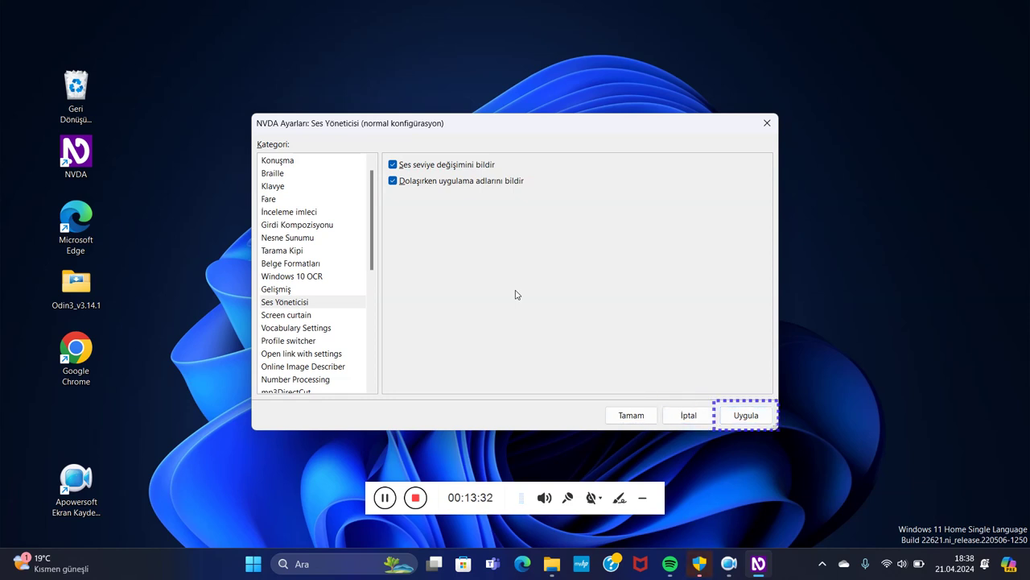
pyautogui.press('Tab')
pyautogui.press('Down')
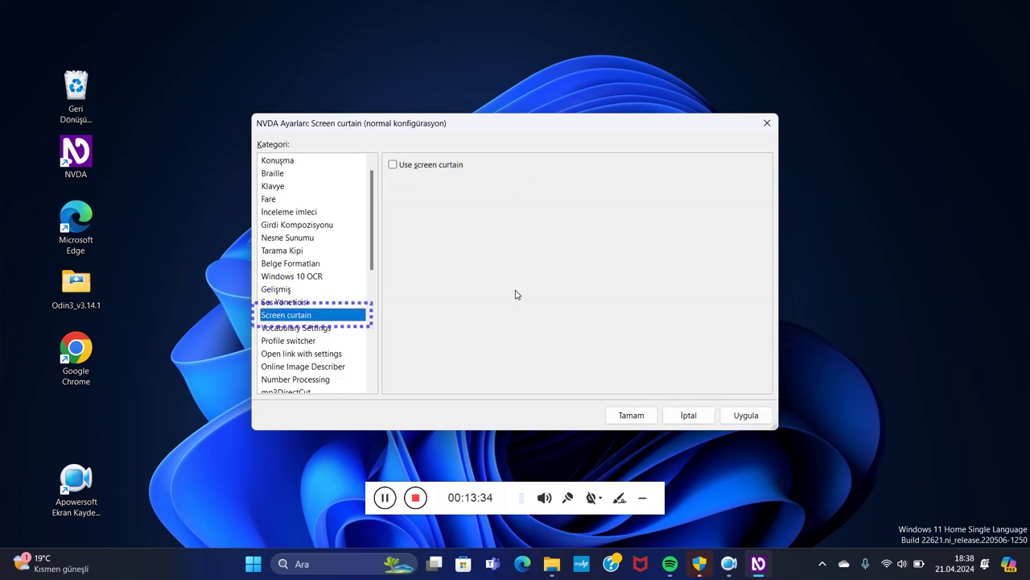
pyautogui.press('Down')
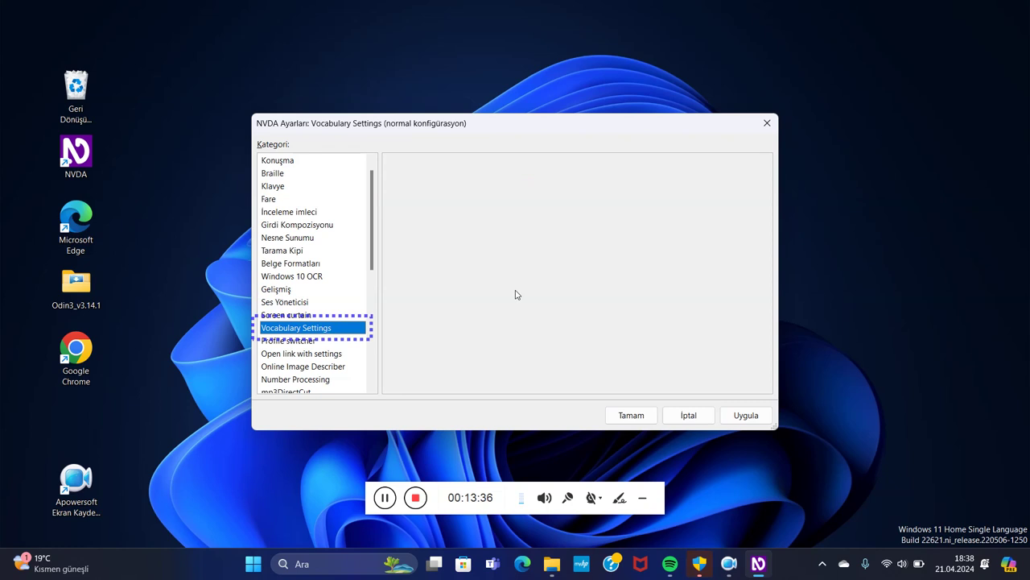
# - Open the Profile switcher category and review its first profile, second profile and alert sound options
pyautogui.press('Down')
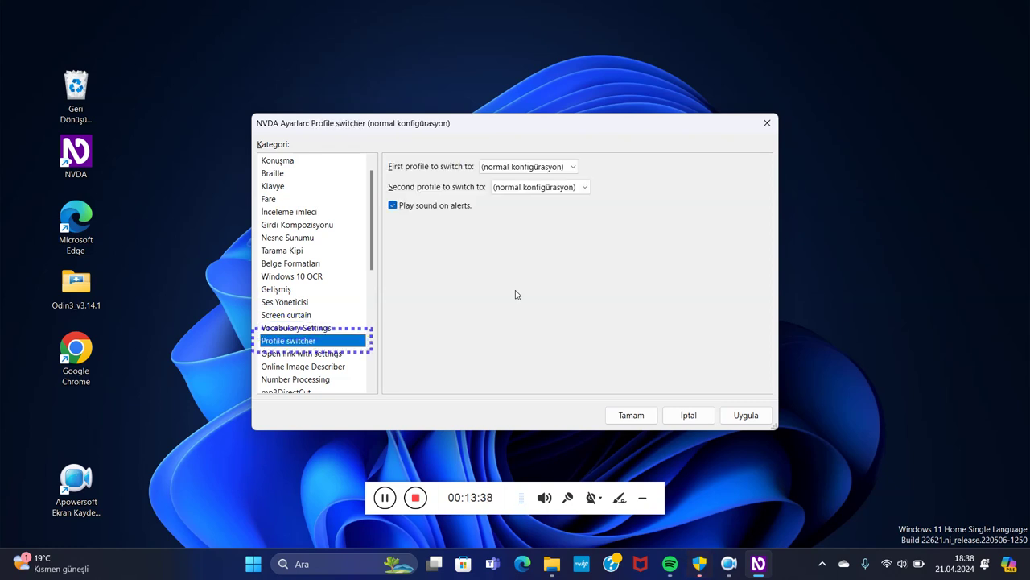
pyautogui.press('Tab')
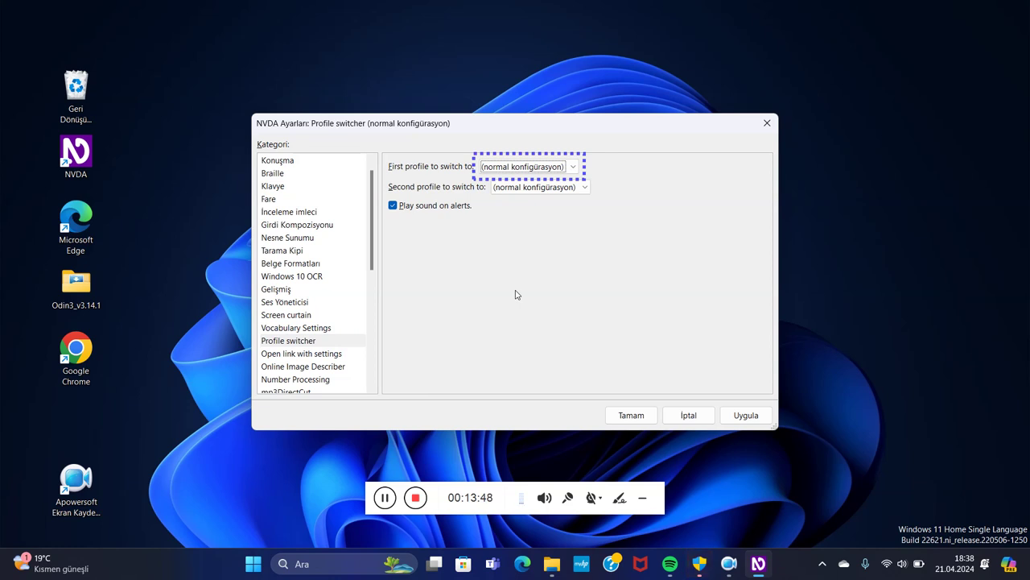
pyautogui.press('Tab')
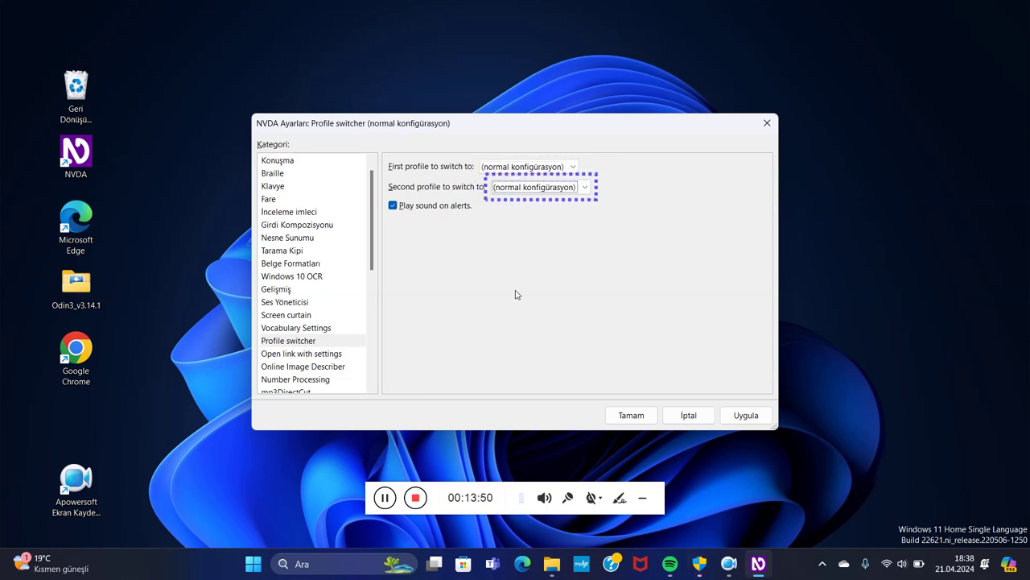
pyautogui.press('Tab')
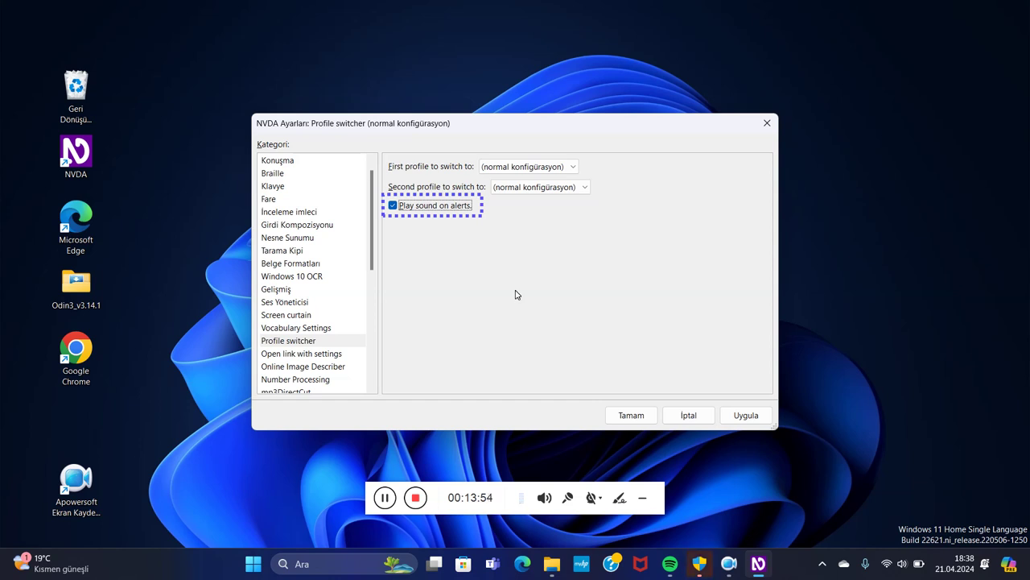
# - In the Open link with settings category, enable "Close openLinkWith Dialog after activating a link"
pyautogui.press('Tab')
pyautogui.press('Tab')
pyautogui.press('Tab')
pyautogui.press('Tab')
pyautogui.press('Down')
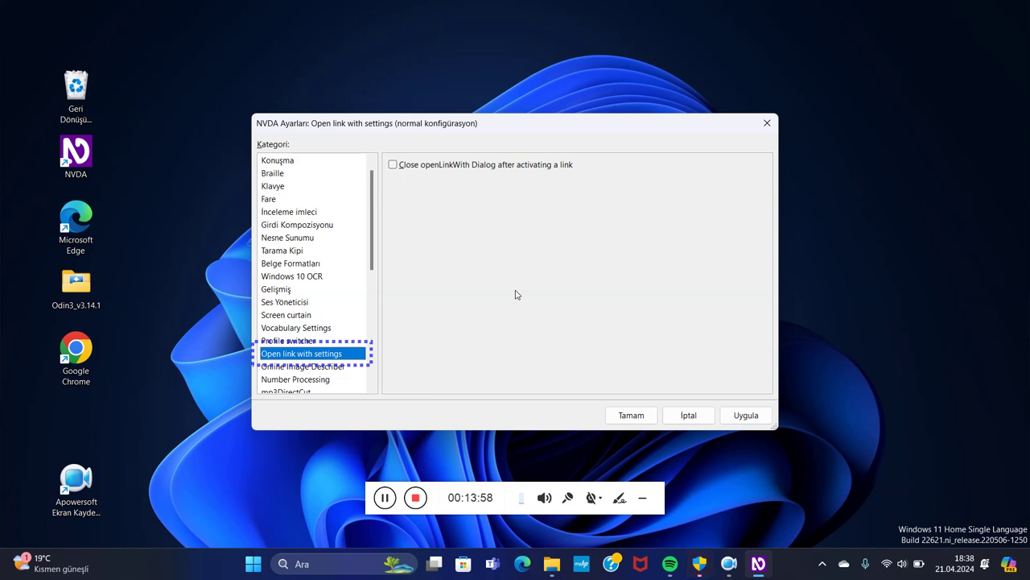
pyautogui.press('Tab')
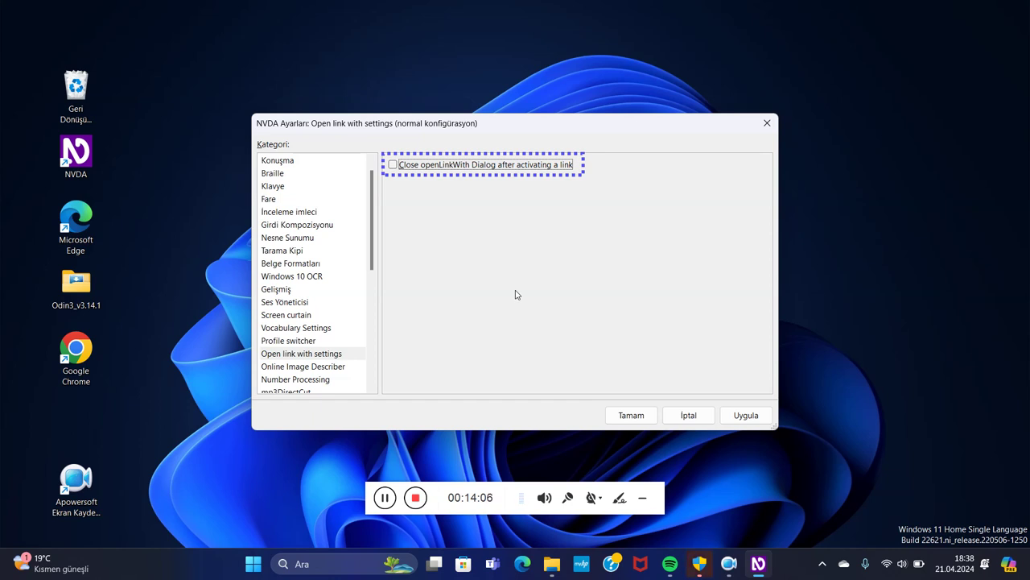
pyautogui.press('space')
# - Show the Online Image Describer category with its OCR and image description engine settings
pyautogui.press('Tab')
pyautogui.press('Tab')
pyautogui.press('Tab')
pyautogui.press('Tab')
pyautogui.press('Down')
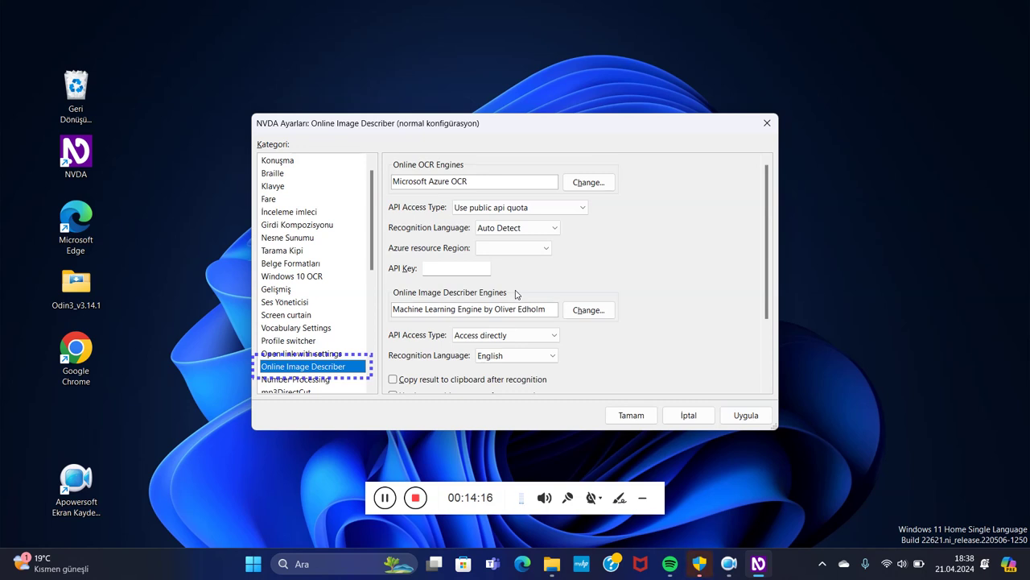
# - In the Number Processing category, enable automatic processing and set the minimum number of digits to process individually to 2
pyautogui.press('Down')
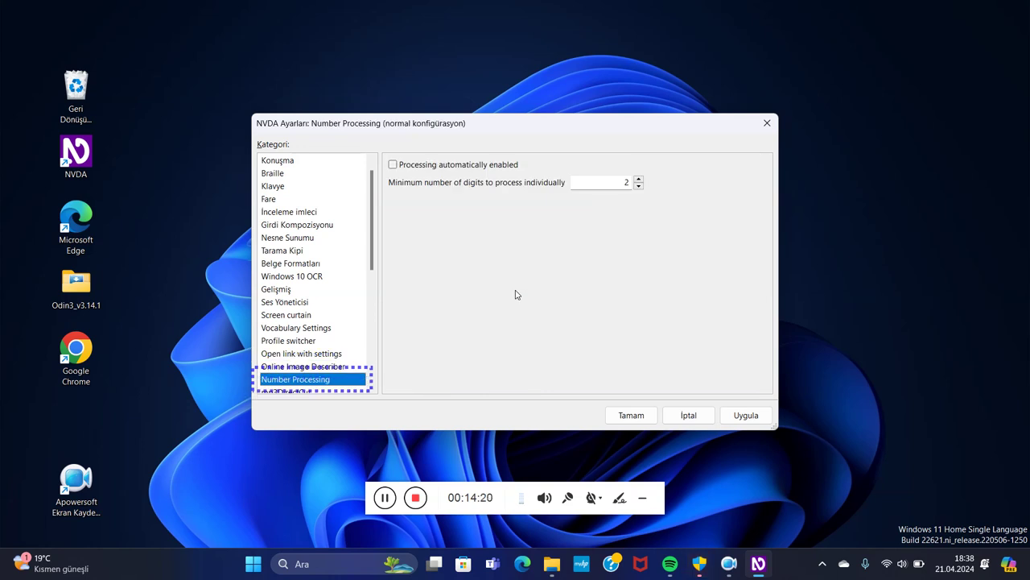
pyautogui.press('Tab')
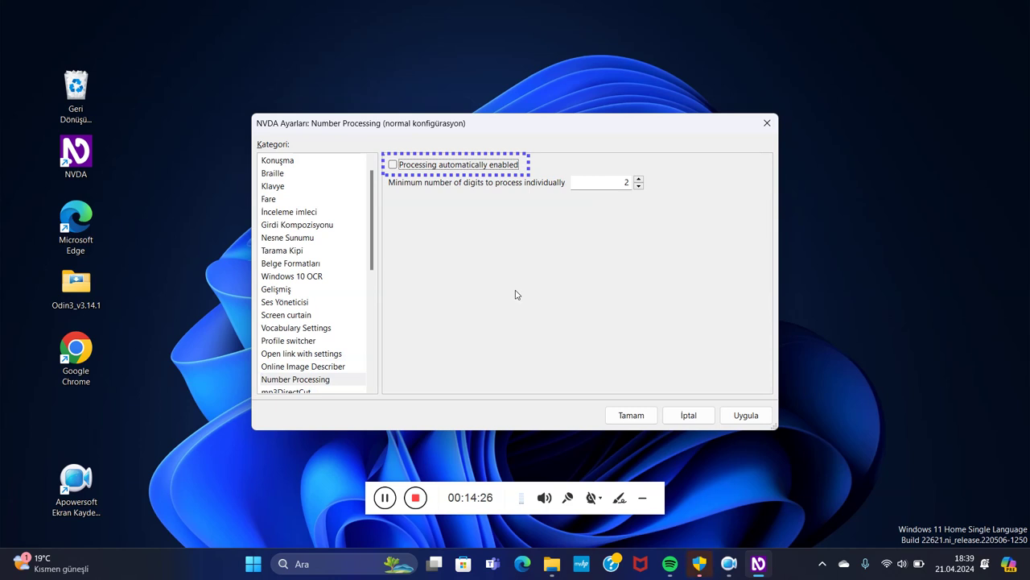
pyautogui.press('space')
pyautogui.press('Tab')
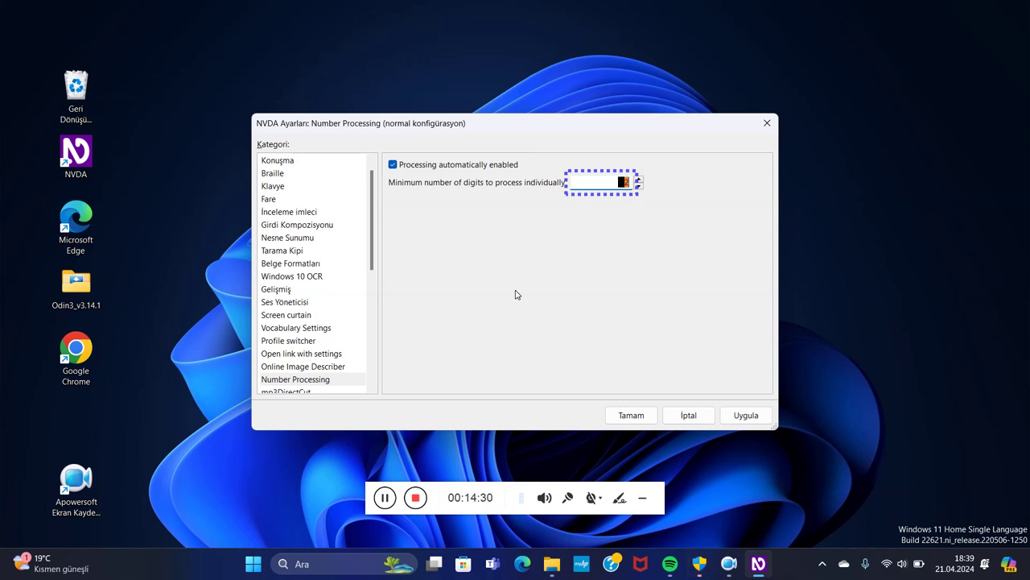
pyautogui.press('Down')
pyautogui.press('Down')
pyautogui.write('2')
# - Open the mp3DirectCut category and review its space key announcement, selection marker position and other notification options
pyautogui.press('Tab')
pyautogui.press('Tab')
pyautogui.press('Tab')
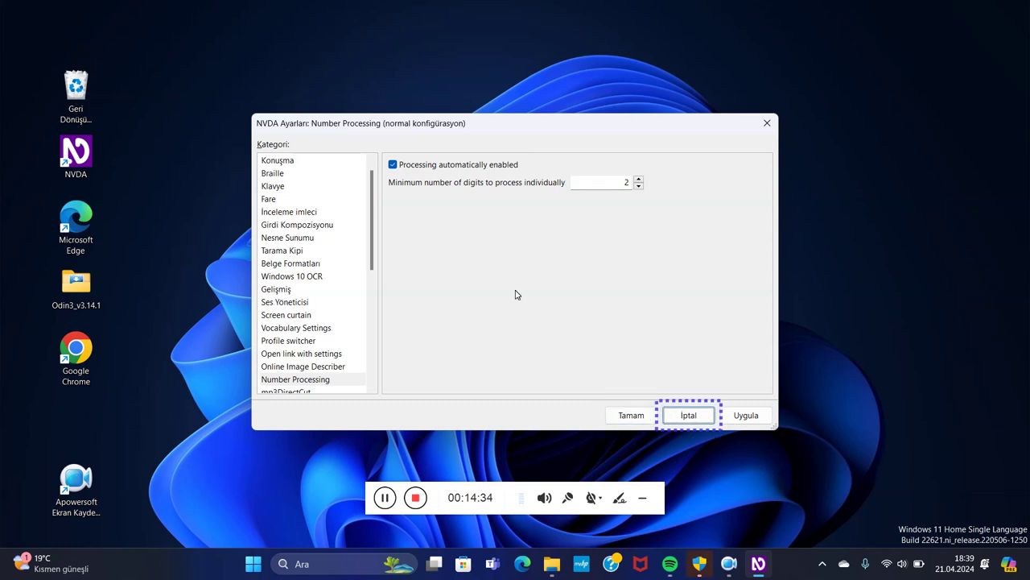
pyautogui.press('Tab')
pyautogui.press('Down')
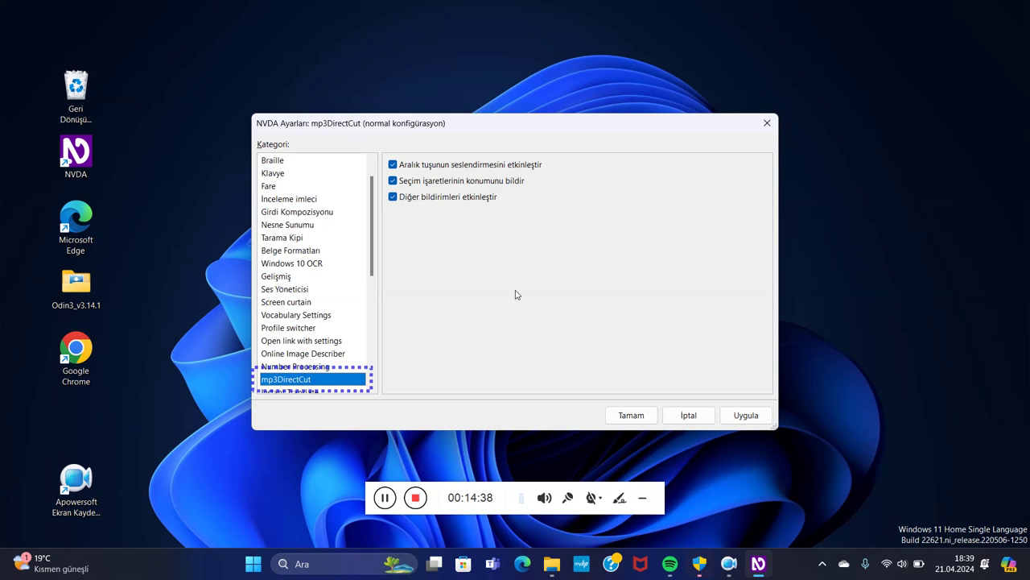
pyautogui.press('Tab')
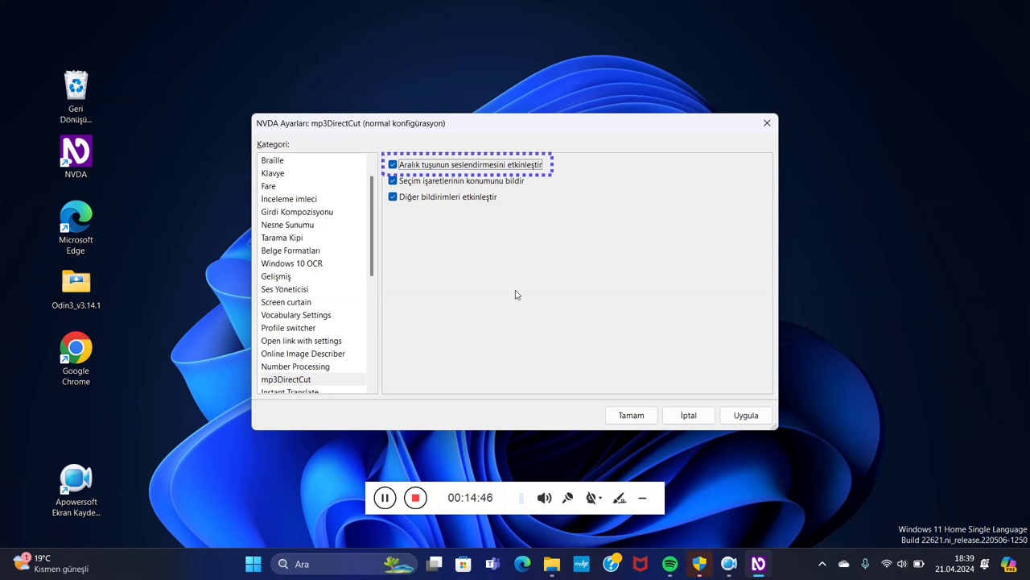
pyautogui.press('Tab')
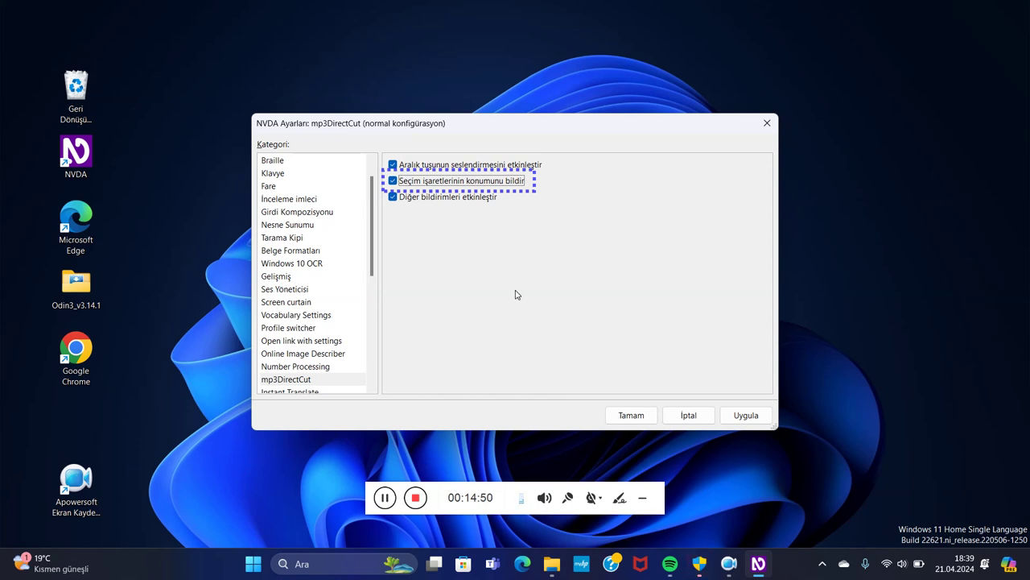
pyautogui.press('Tab')
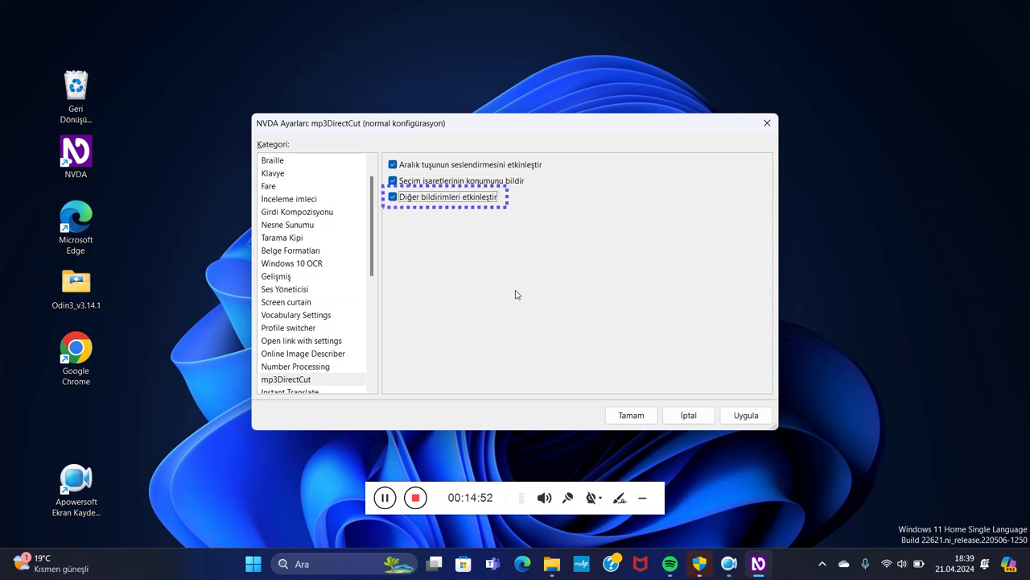
# - In the Instant Translate category, set the target language (Hedef dil) to Türkçe
pyautogui.press('Tab')
pyautogui.press('Tab')
pyautogui.press('Tab')
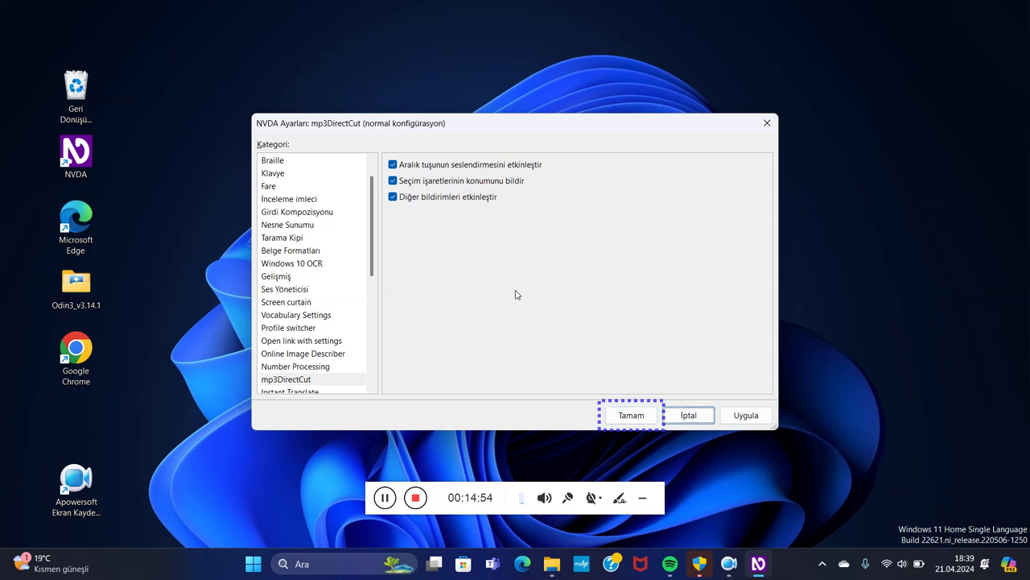
pyautogui.press('Tab')
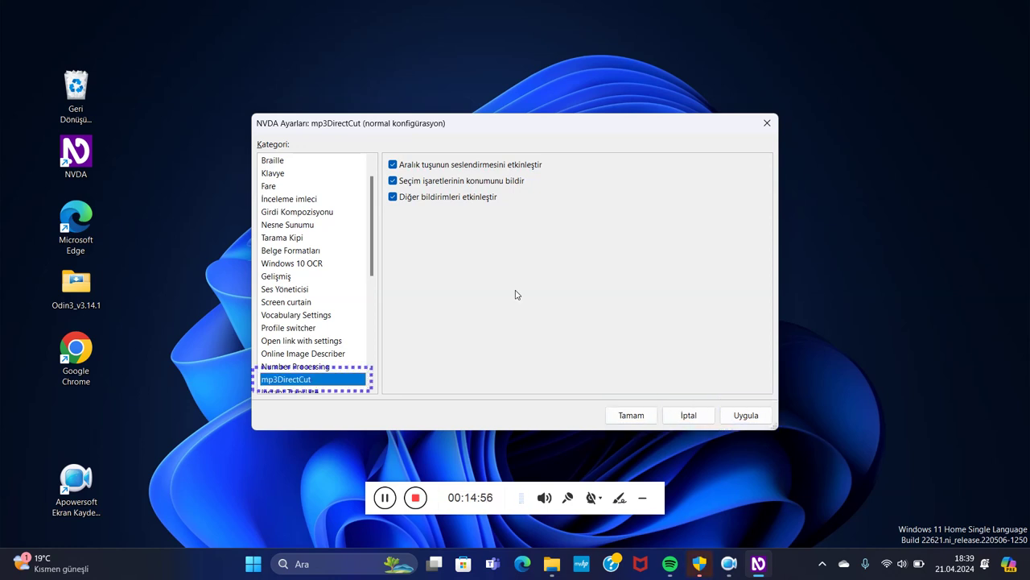
pyautogui.press('Down')
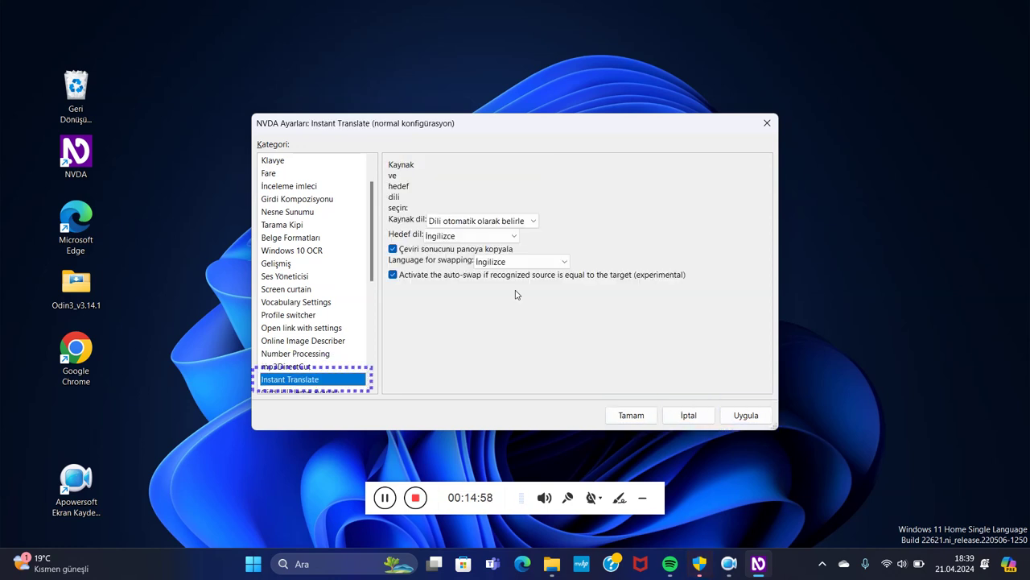
pyautogui.press('Tab')
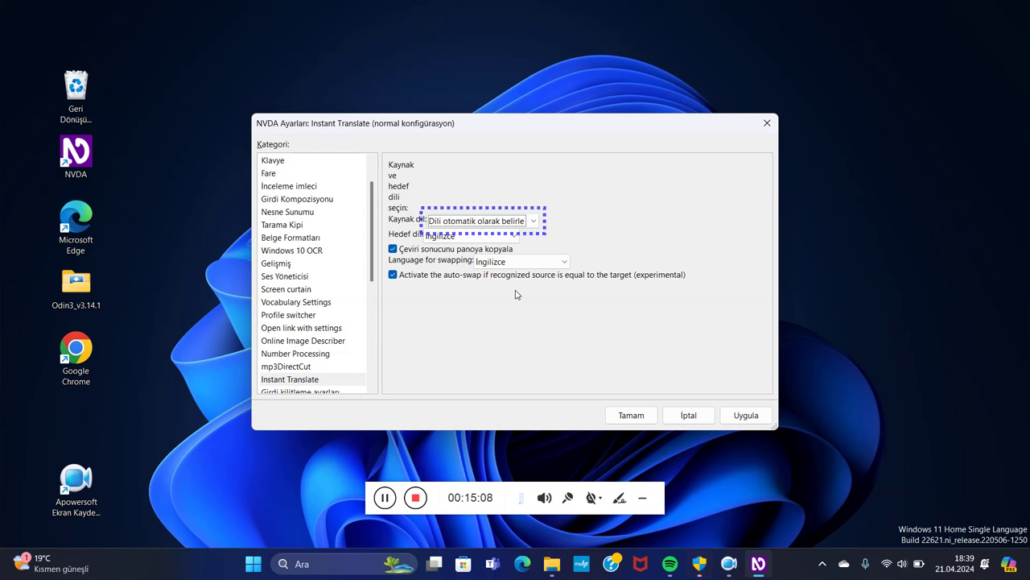
pyautogui.press('Tab')
pyautogui.press('y')
pyautogui.press('t')
pyautogui.press('t')
pyautogui.press('t')
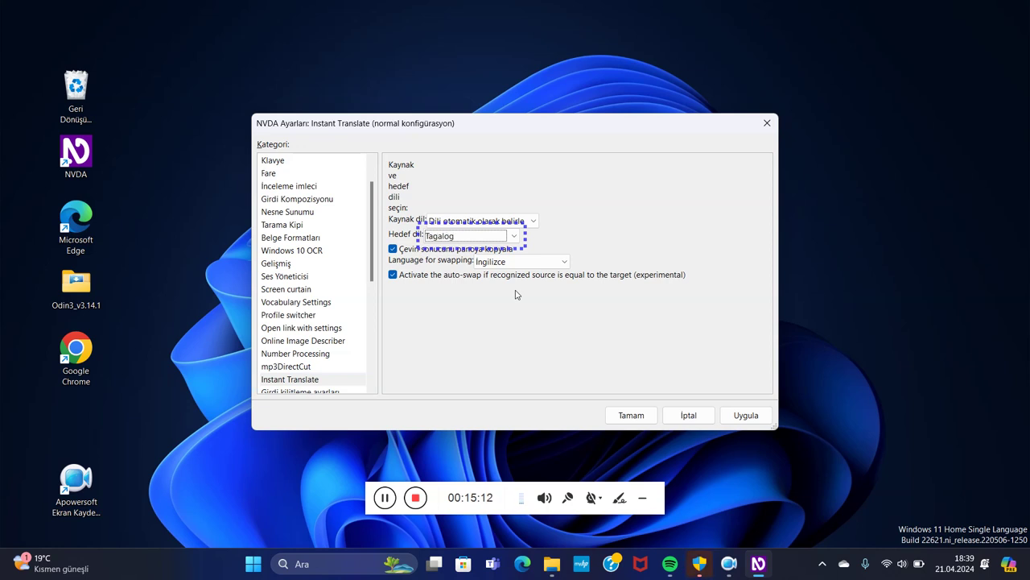
pyautogui.press('t')
pyautogui.press('t')
pyautogui.press('t')
pyautogui.press('Tab')
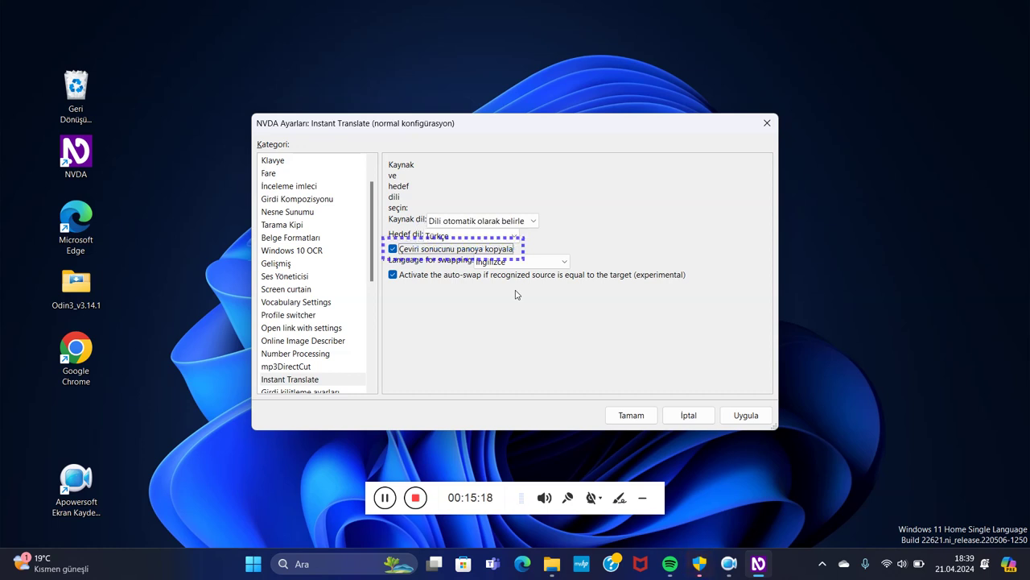
# - Set Instant Translate's language for swapping to Azerbaycan dili (Latin) and review the auto-swap option
pyautogui.press('Tab')
pyautogui.press('a')
pyautogui.press('a')
pyautogui.press('a')
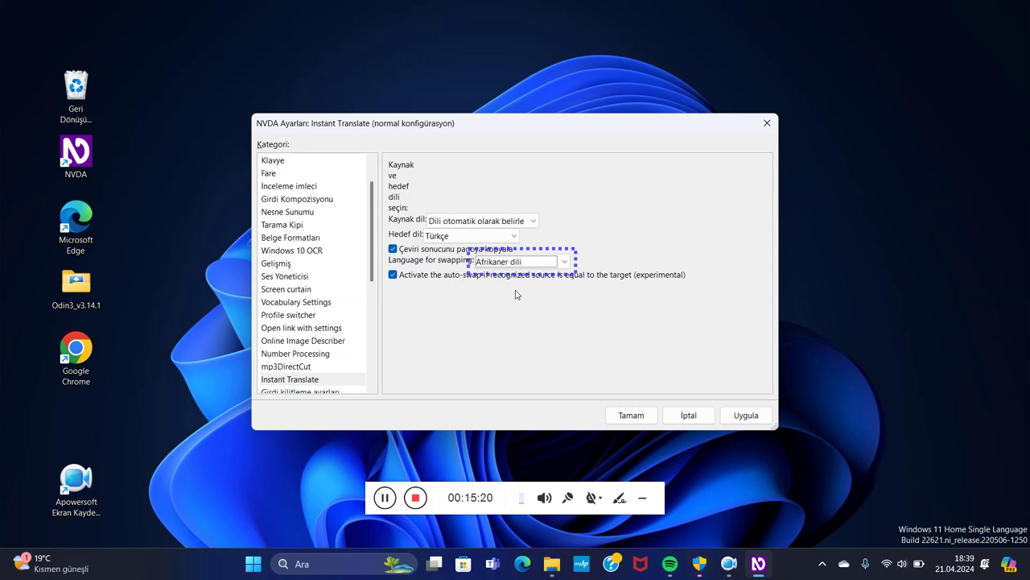
pyautogui.press('a')
pyautogui.press('a')
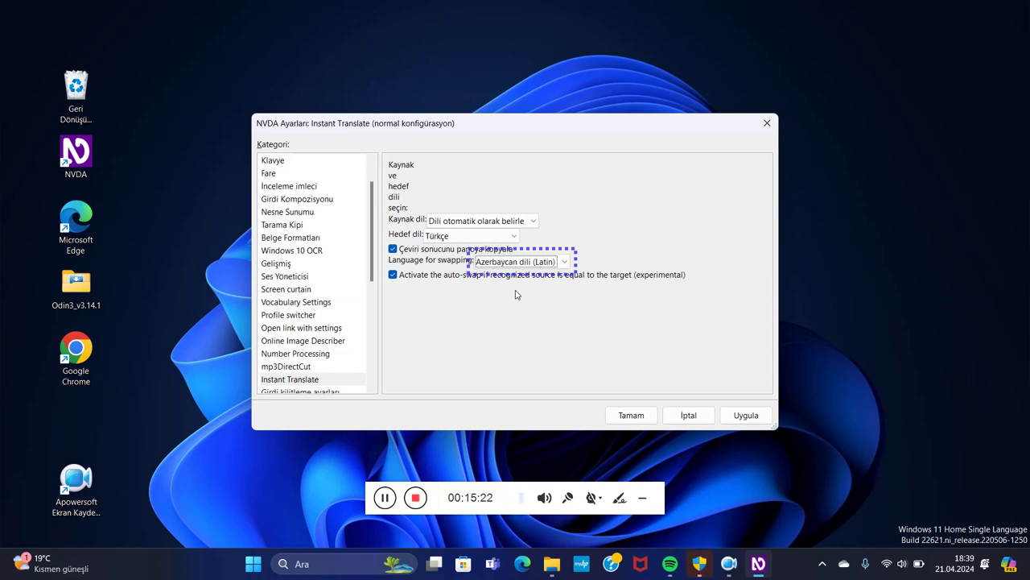
pyautogui.press('Tab')
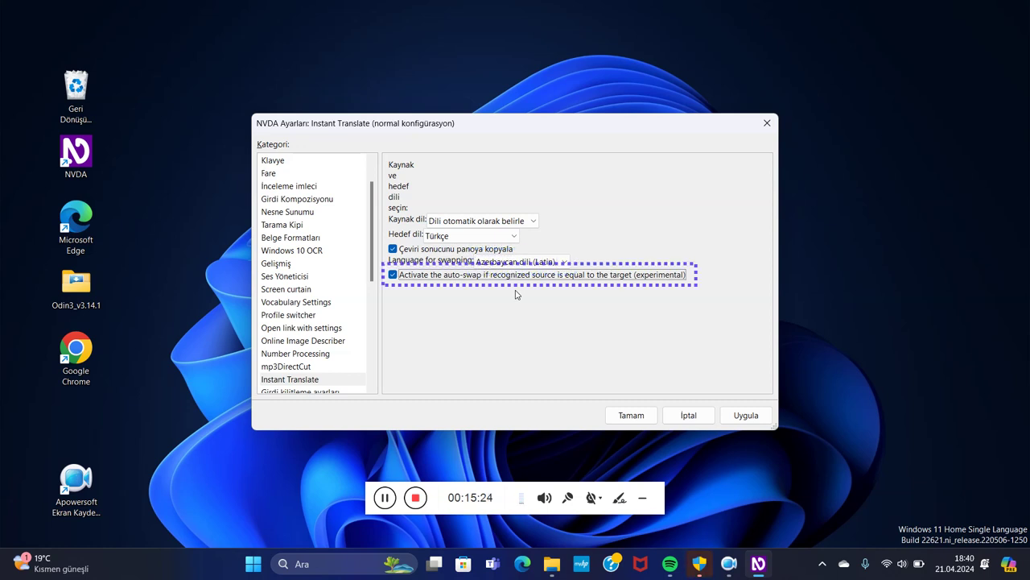
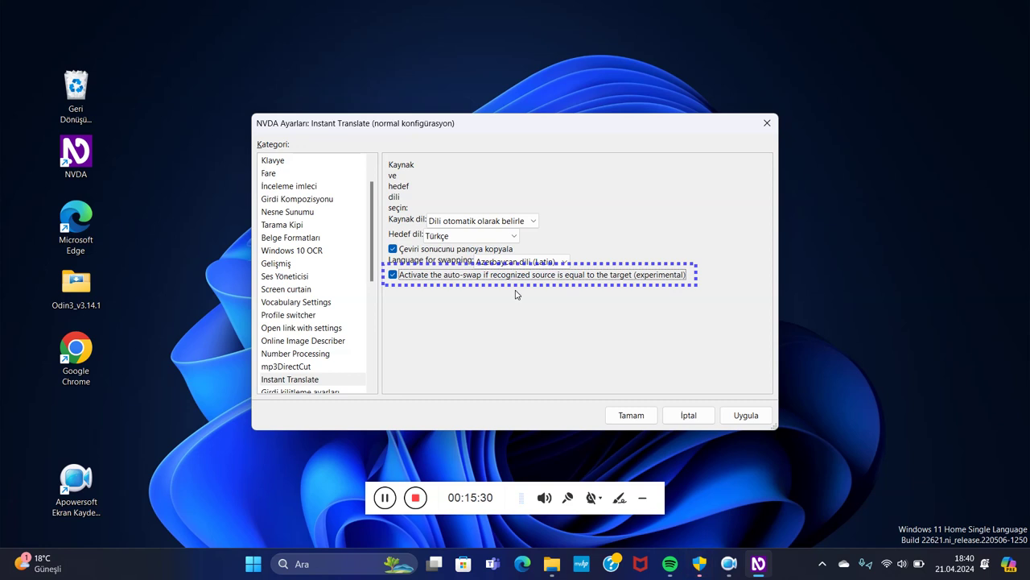
# - Open the Girdi kilitleme ayarları category and review its options for locking the mouse at NVDA startup and blocking clicks
pyautogui.press('Tab')
pyautogui.press('Tab')
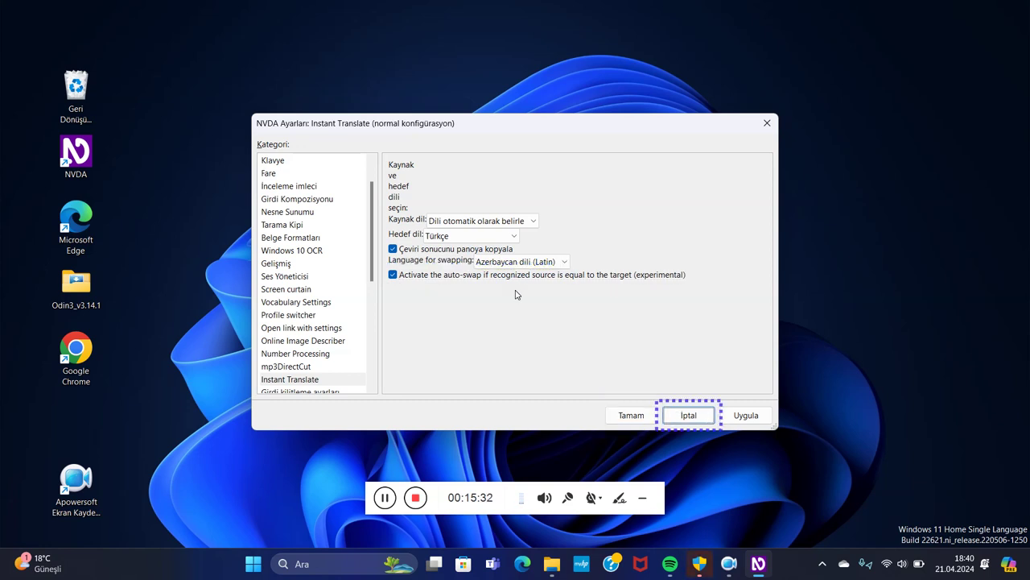
pyautogui.press('Tab')
pyautogui.press('Tab')
pyautogui.press('Down')
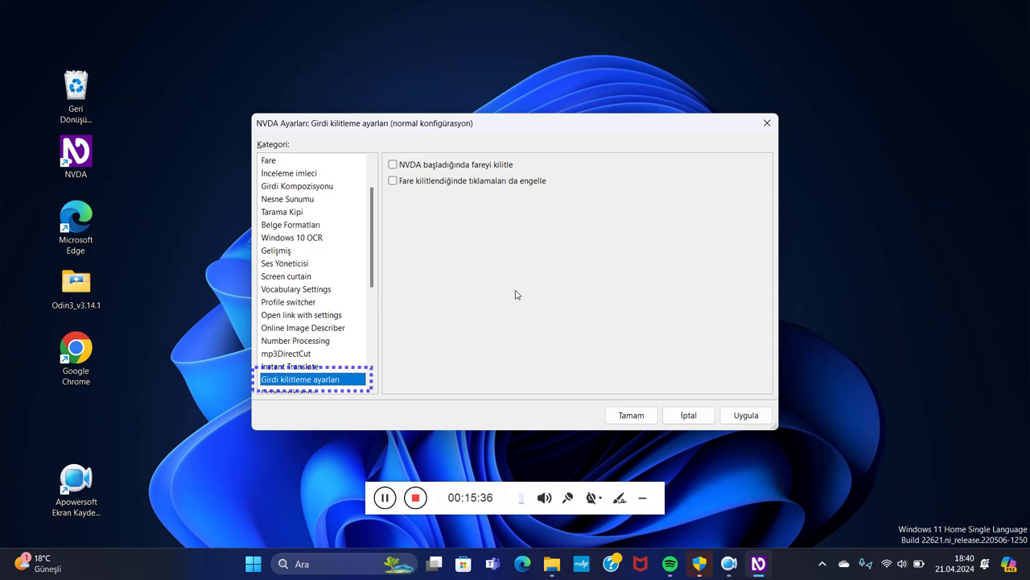
pyautogui.press('Tab')
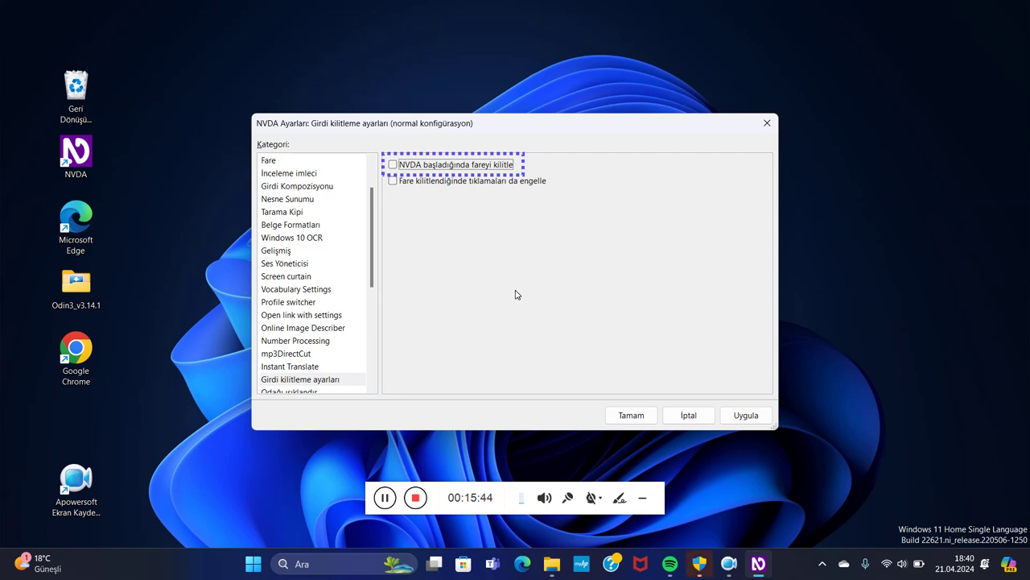
pyautogui.press('Tab')
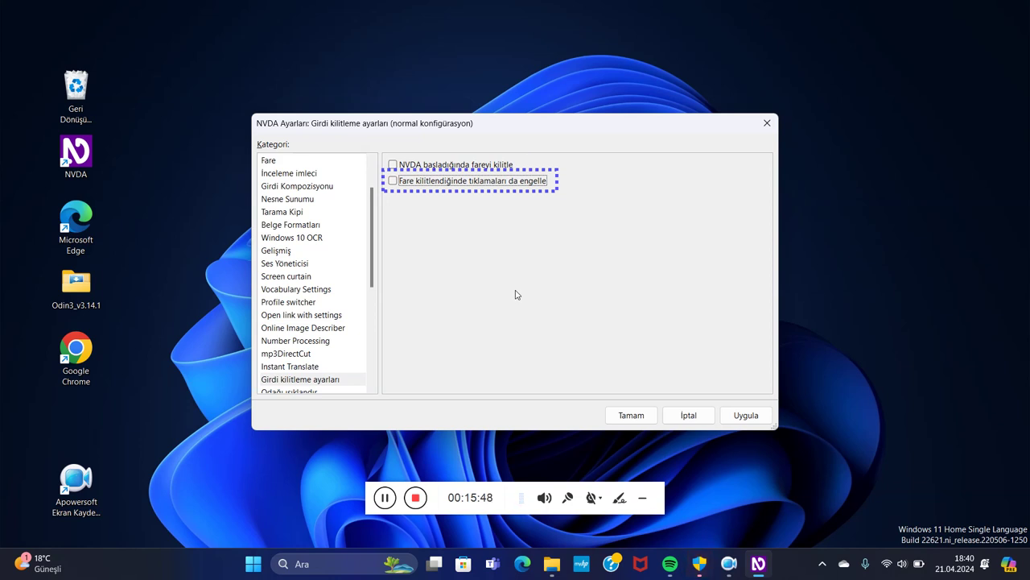
# - In the Odağı ışıklandır category, review the color, thickness and style options for focus mode, browse mode and the navigator object
pyautogui.press('Tab')
pyautogui.press('Tab')
pyautogui.press('Tab')
pyautogui.press('Tab')
pyautogui.press('Down')
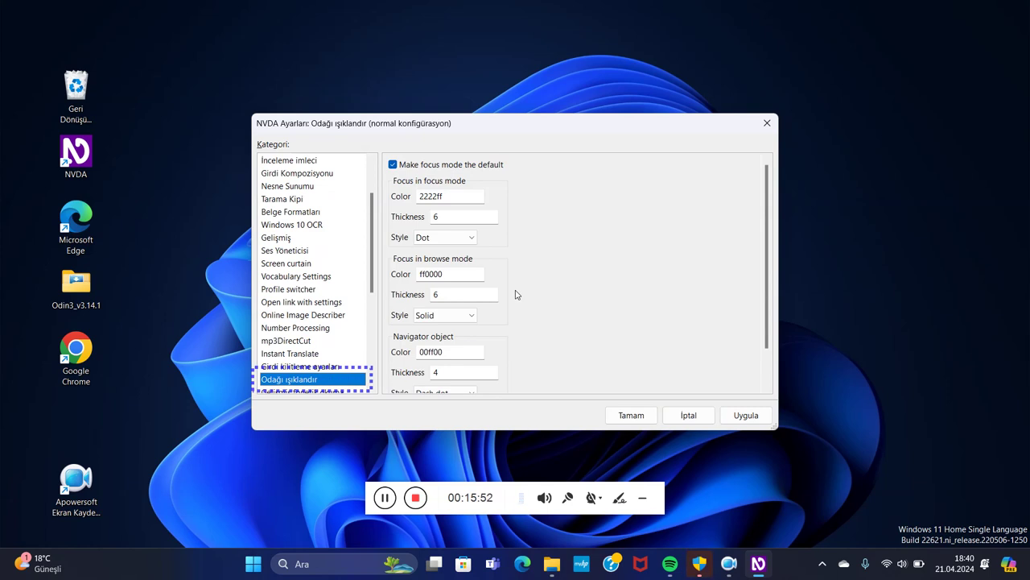
pyautogui.press('Tab')
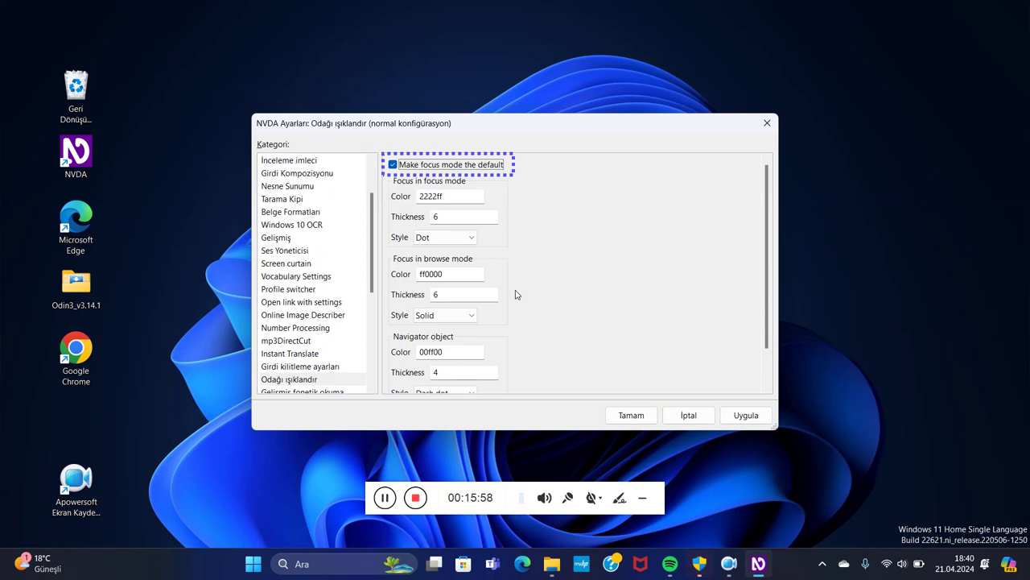
pyautogui.press('Tab')
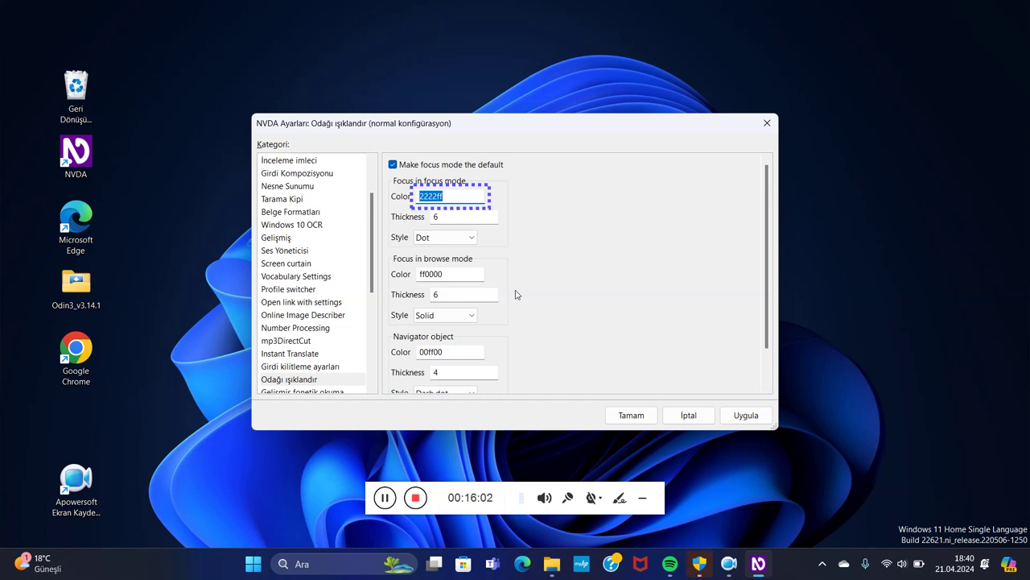
pyautogui.press('Tab')
pyautogui.press('Tab')
pyautogui.press('Tab')
pyautogui.press('Tab')
pyautogui.press('Tab')
pyautogui.press('Tab')
pyautogui.press('Tab')
pyautogui.press('Tab')
pyautogui.press('Tab')
pyautogui.press('Tab')
pyautogui.press('Tab')
pyautogui.press('Tab')
pyautogui.press('Tab')
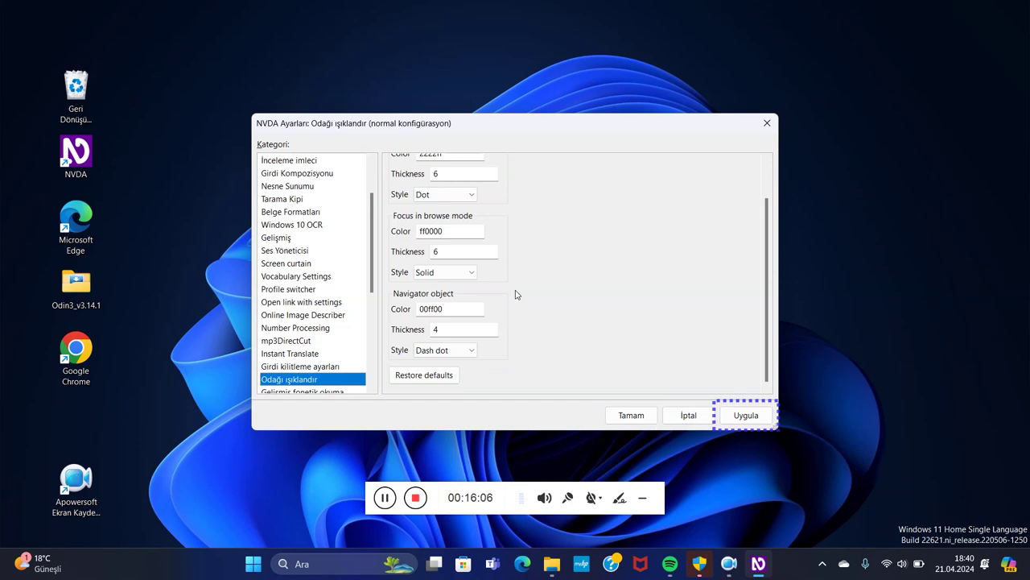
pyautogui.press('Tab')
pyautogui.press('Tab')
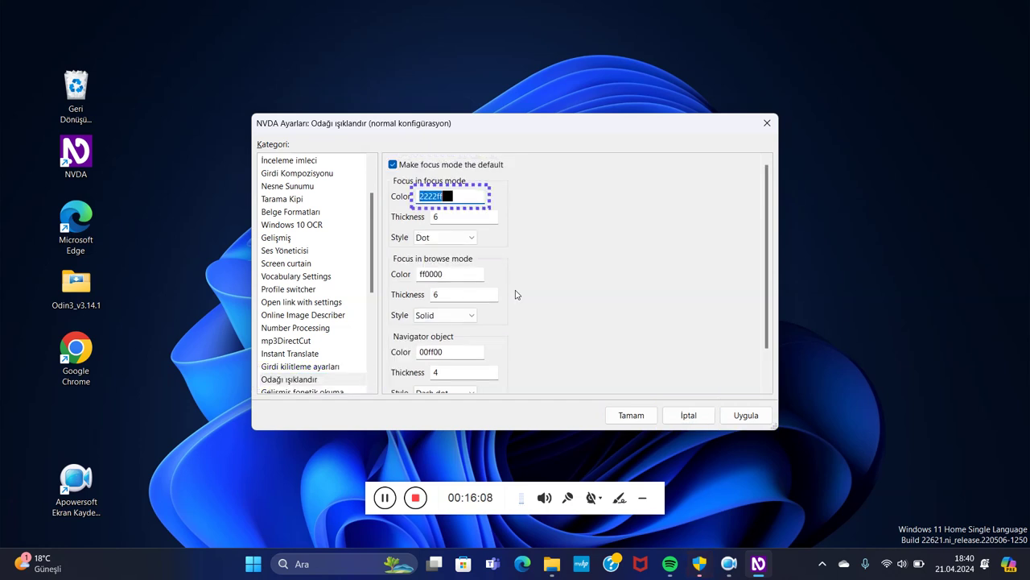
pyautogui.press('Tab')
pyautogui.press('Tab')
pyautogui.press('Tab')
pyautogui.press('Tab')
pyautogui.press('Tab')
pyautogui.press('Tab')
pyautogui.press('Tab')
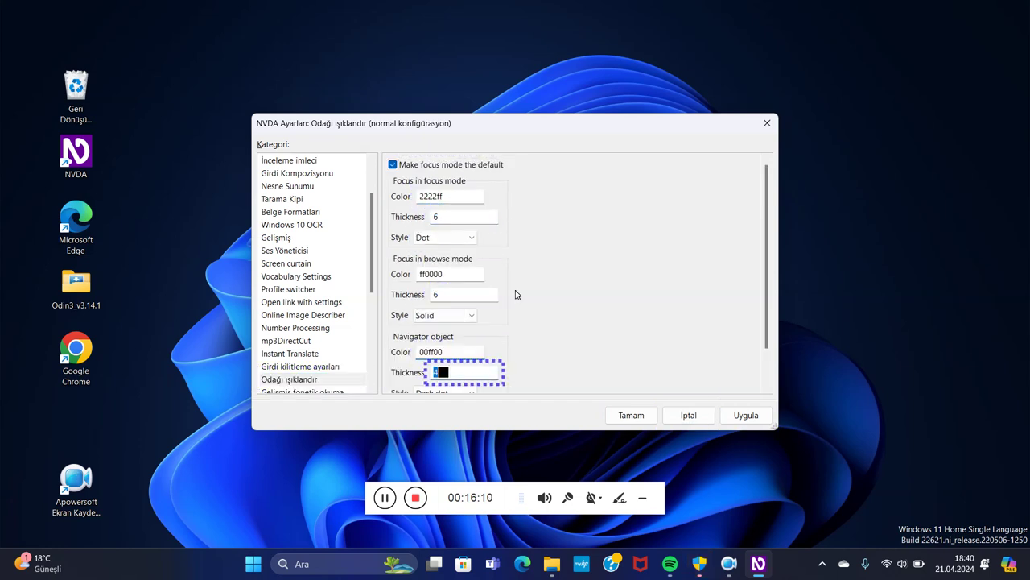
pyautogui.press('Tab')
pyautogui.press('Tab')
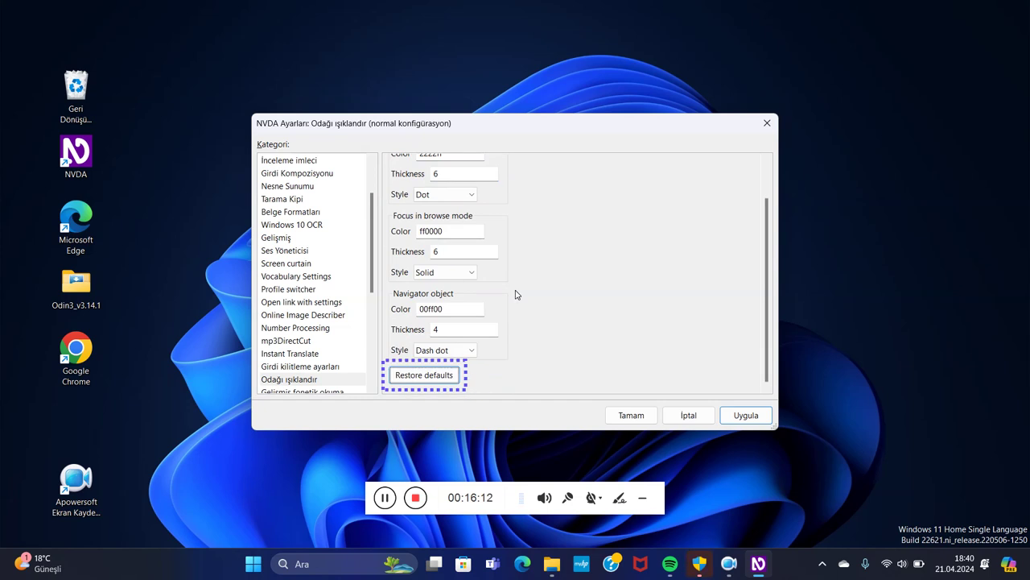
# - Disable "Make focus mode the default" in the Odağı ışıklandır category
pyautogui.press('Tab')
pyautogui.press('Tab')
pyautogui.press('Tab')
pyautogui.press('Tab')
pyautogui.press('Tab')
pyautogui.press('Tab')
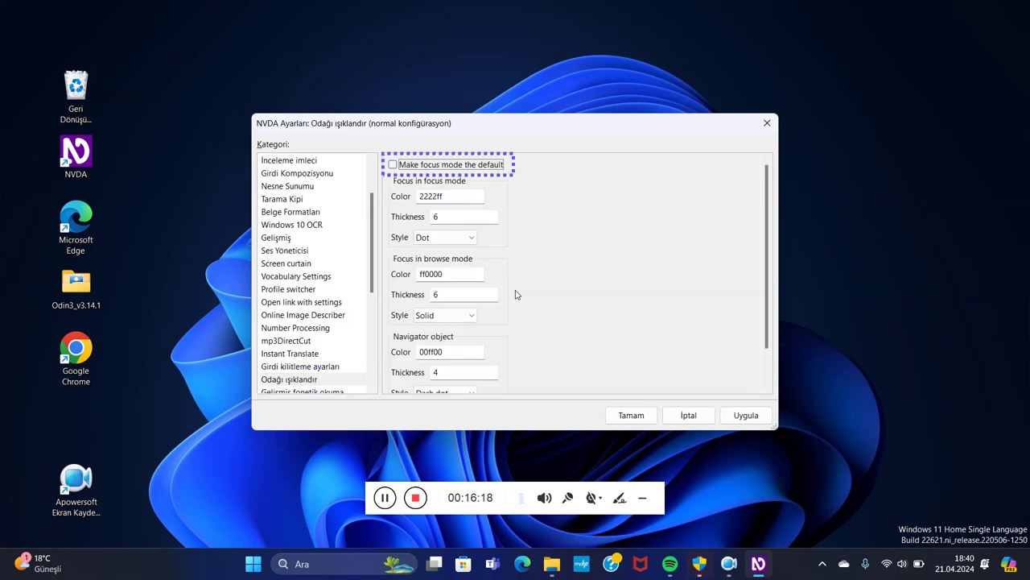
# - In the Gelişmiş fonetik okuma category, set the character spelling delay (Karakter kodlama gecikme süresi) to 200 ms
pyautogui.press('Tab')
pyautogui.press('Tab')
pyautogui.press('Tab')
pyautogui.press('Tab')
pyautogui.press('Tab')
pyautogui.press('Tab')
pyautogui.press('Tab')
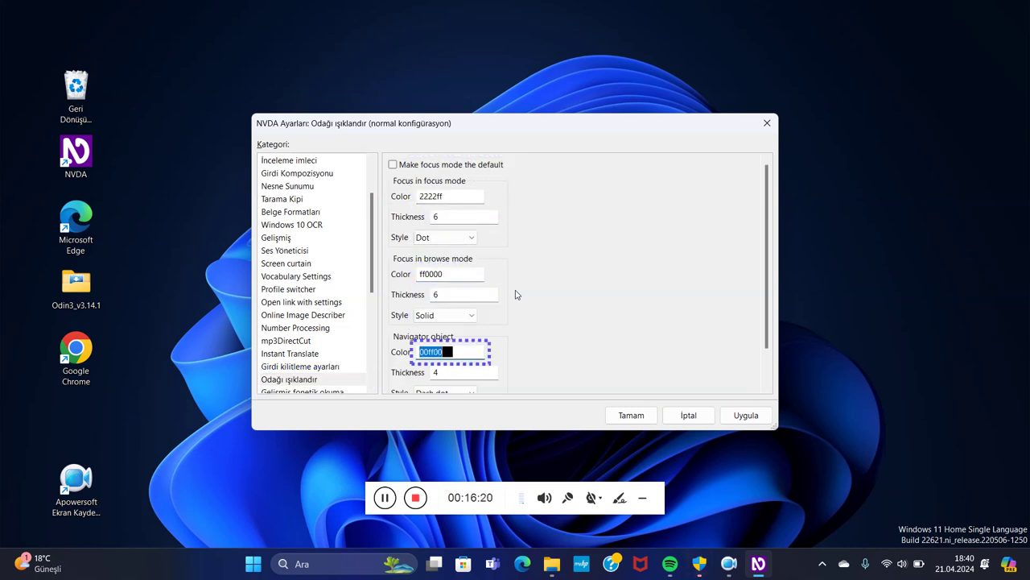
pyautogui.press('Tab')
pyautogui.press('Tab')
pyautogui.press('Tab')
pyautogui.press('Tab')
pyautogui.press('Tab')
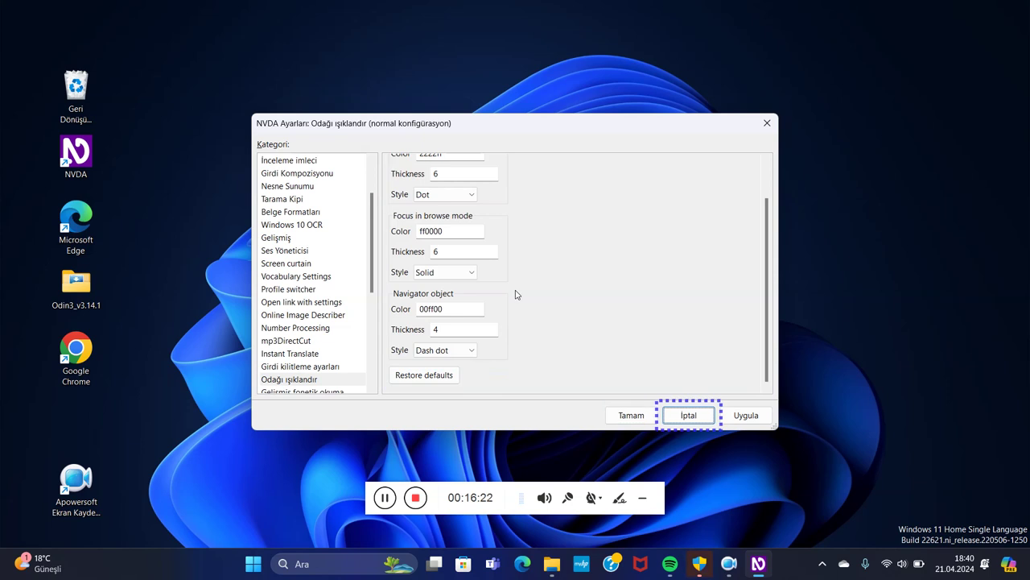
pyautogui.press('Tab')
pyautogui.press('Tab')
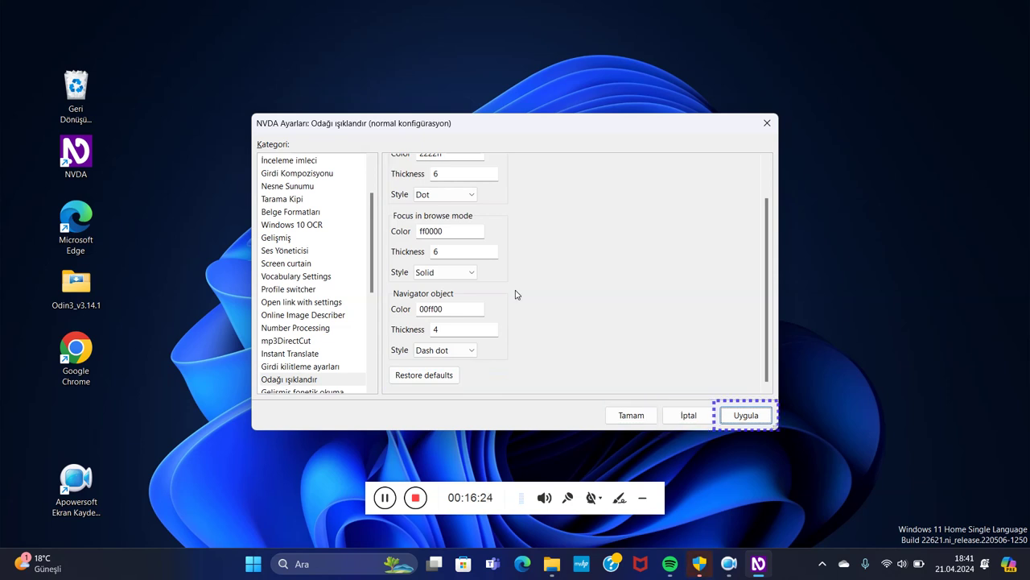
pyautogui.press('Down')
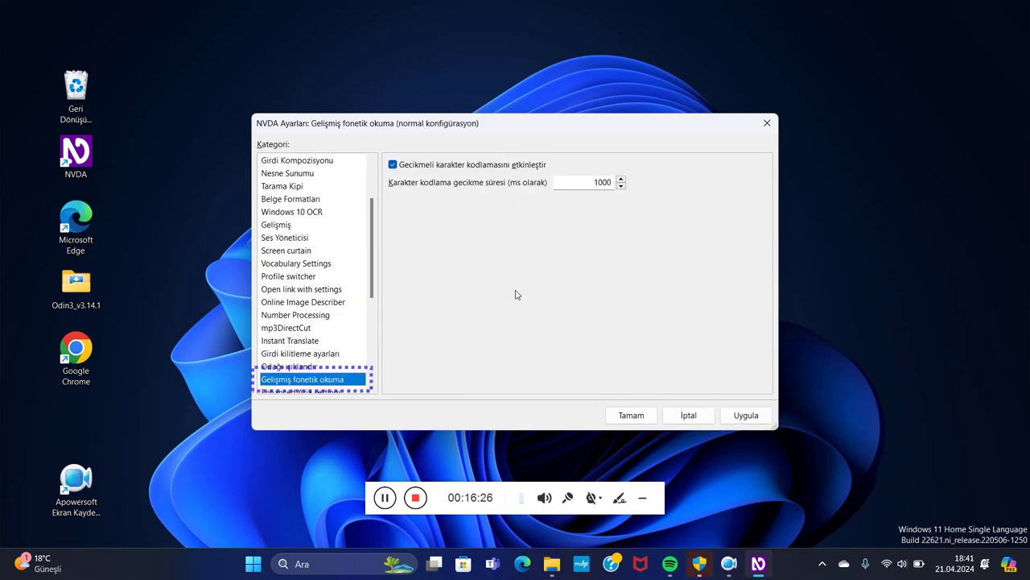
pyautogui.press('Tab')
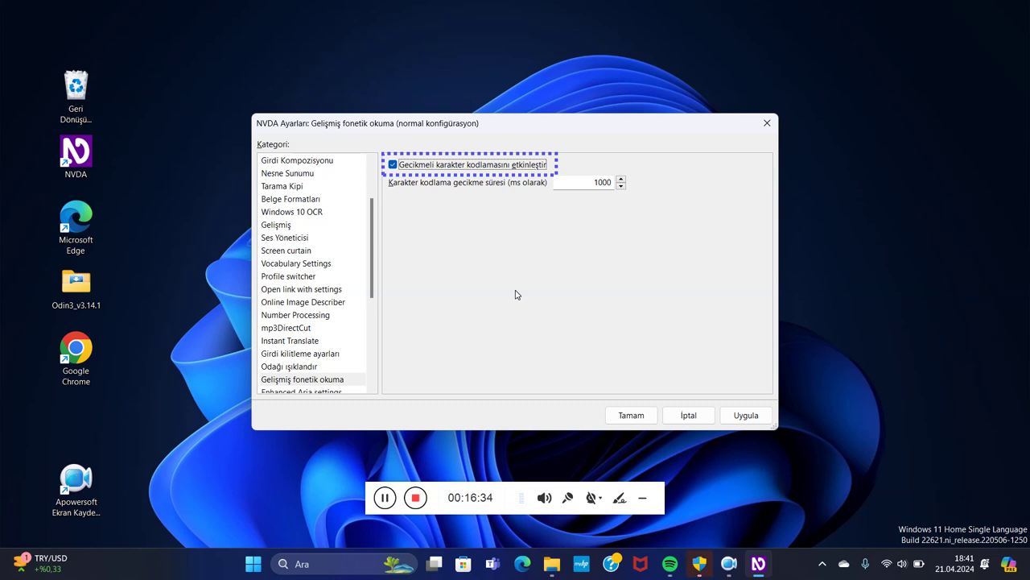
pyautogui.press('Tab')
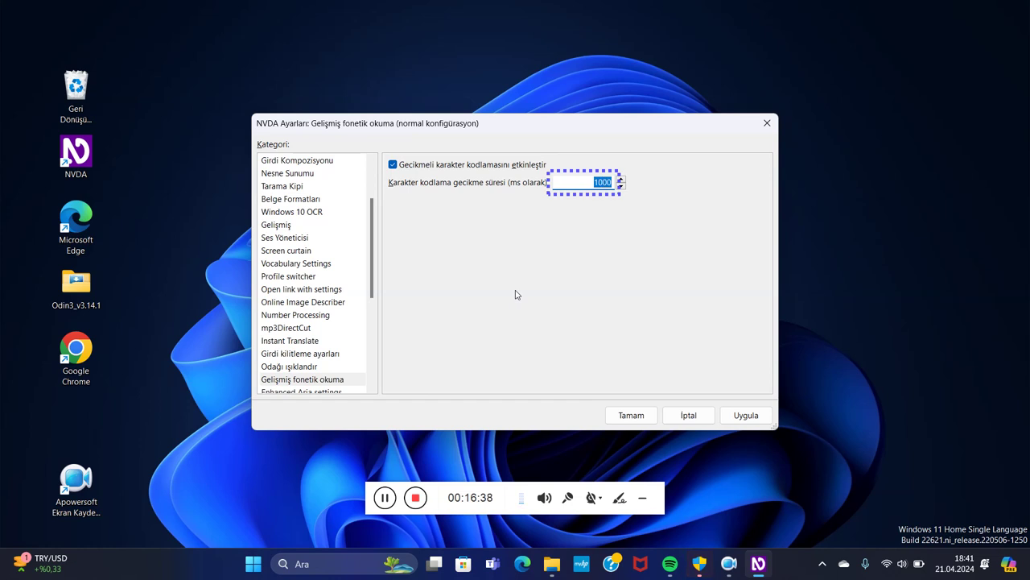
pyautogui.write('0')
pyautogui.press('Tab')
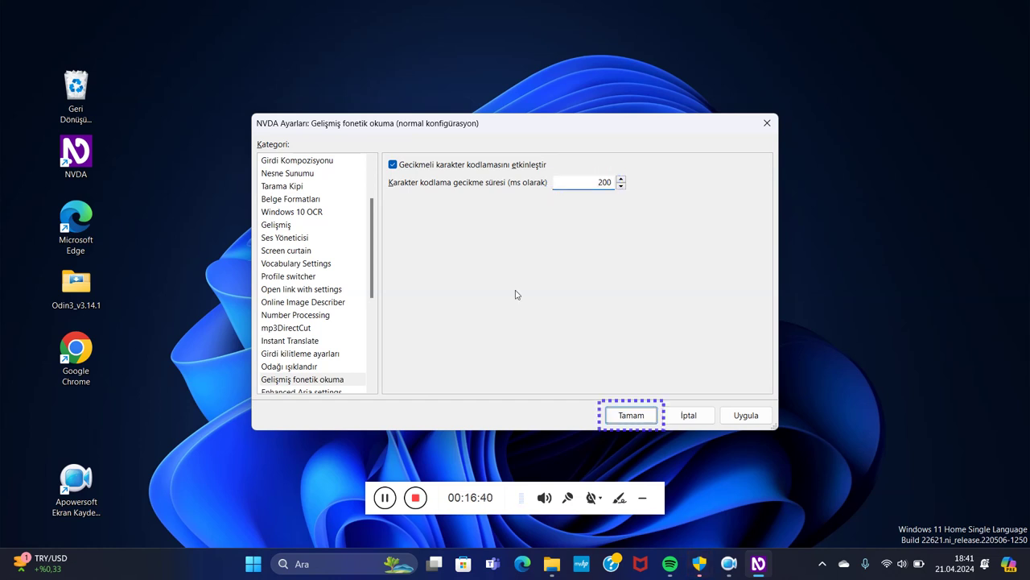
pyautogui.press('Tab')
pyautogui.press('Tab')
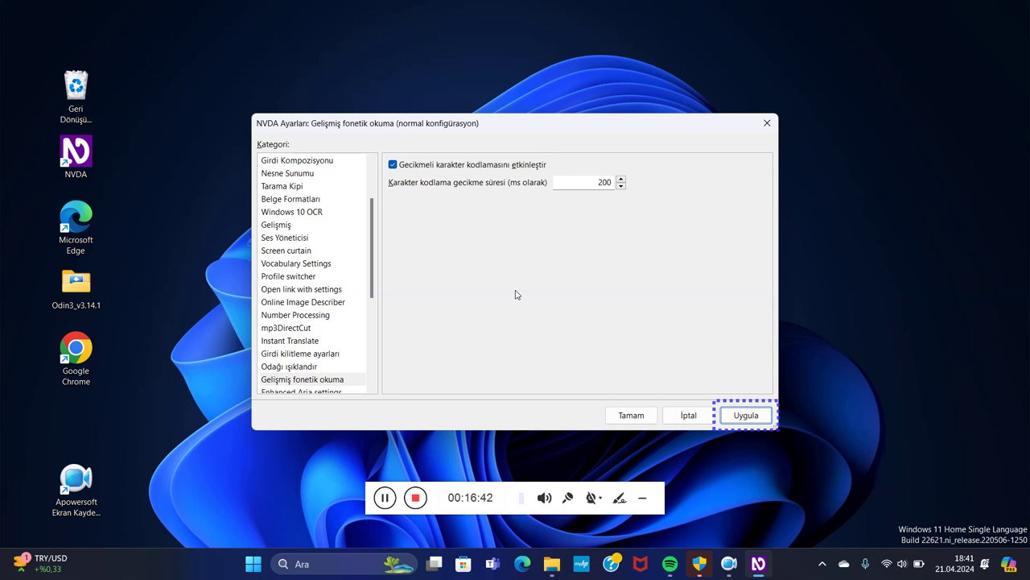
# - Review the reporting options in the Enhanced Aria settings category and enable "Report articles"
pyautogui.press('Tab')
pyautogui.press('Down')
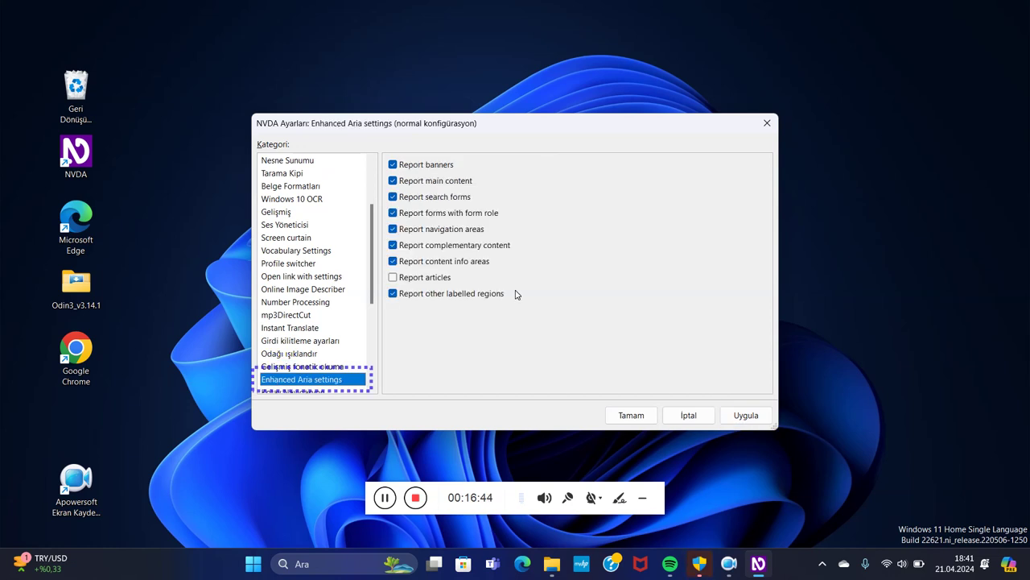
pyautogui.press('Tab')
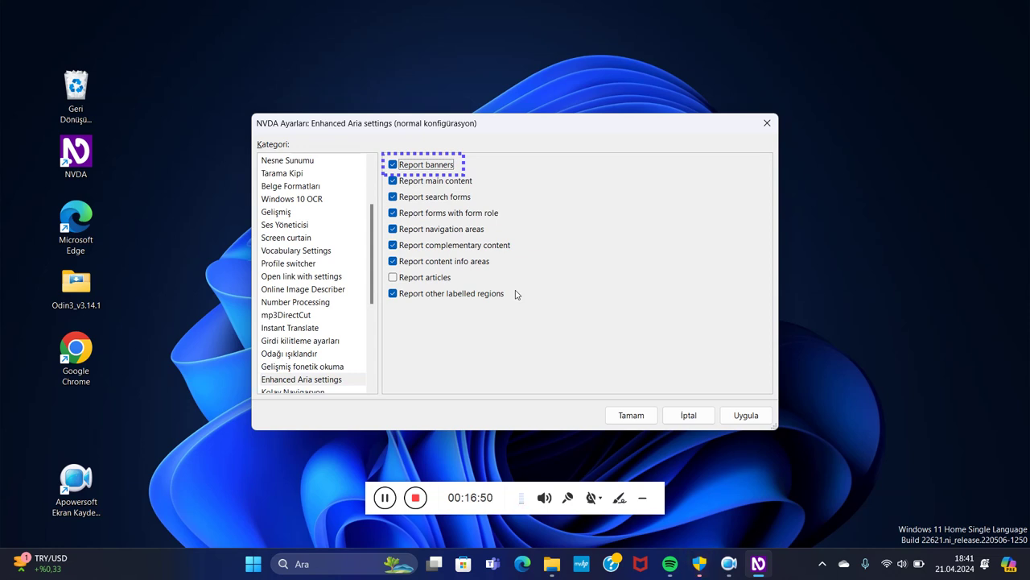
pyautogui.press('Down')
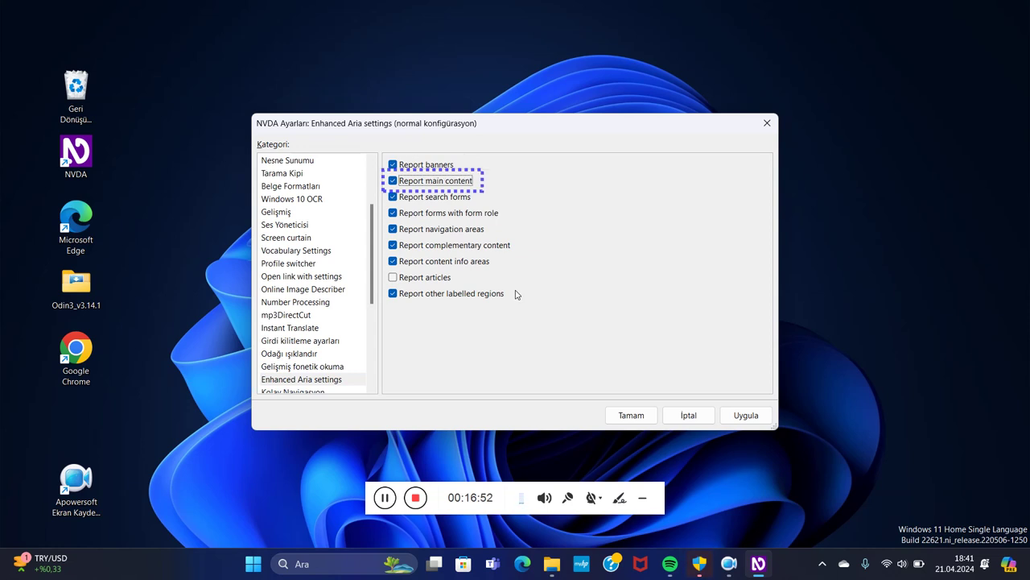
pyautogui.press('Down')
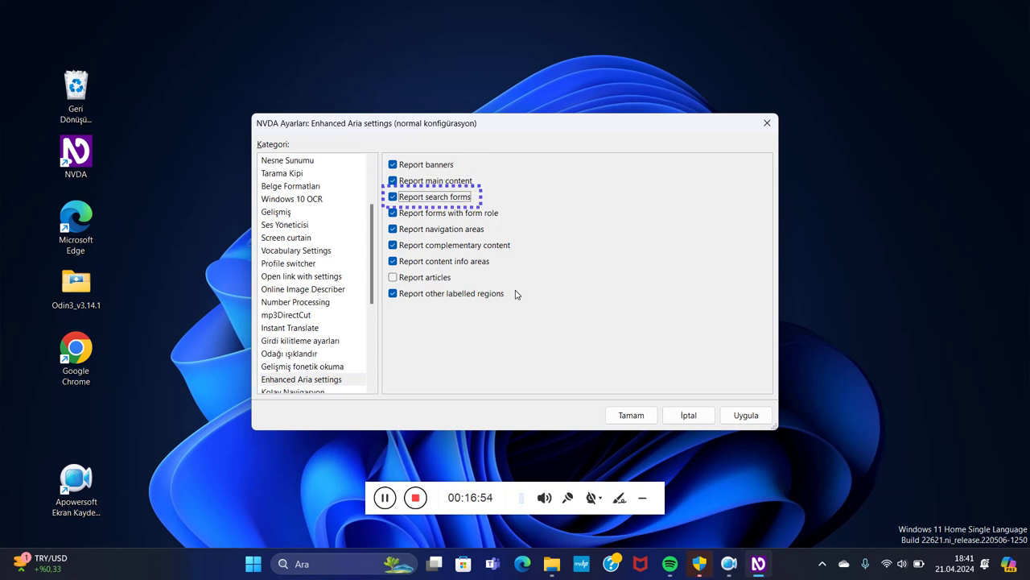
pyautogui.press('Down')
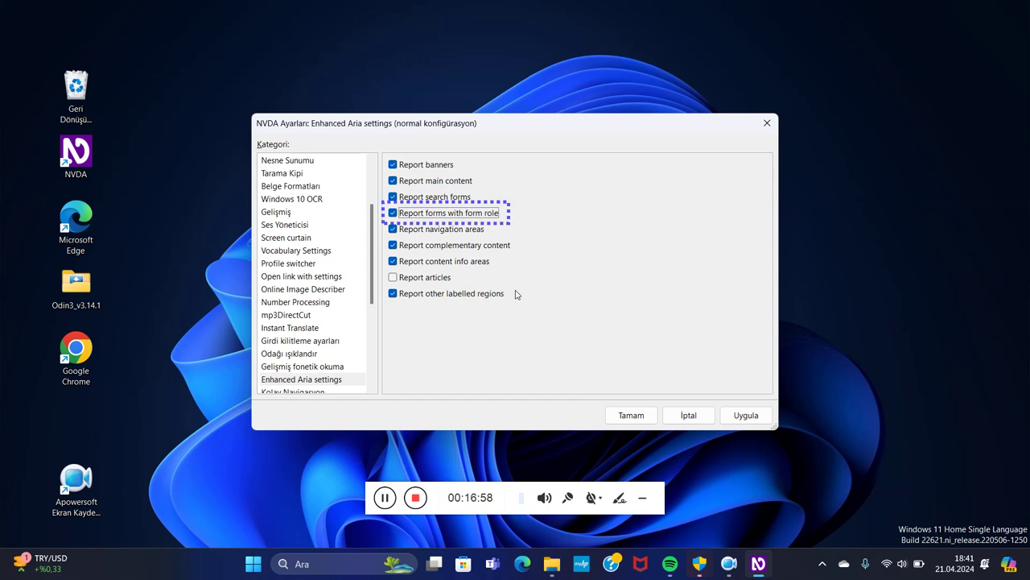
pyautogui.press('Down')
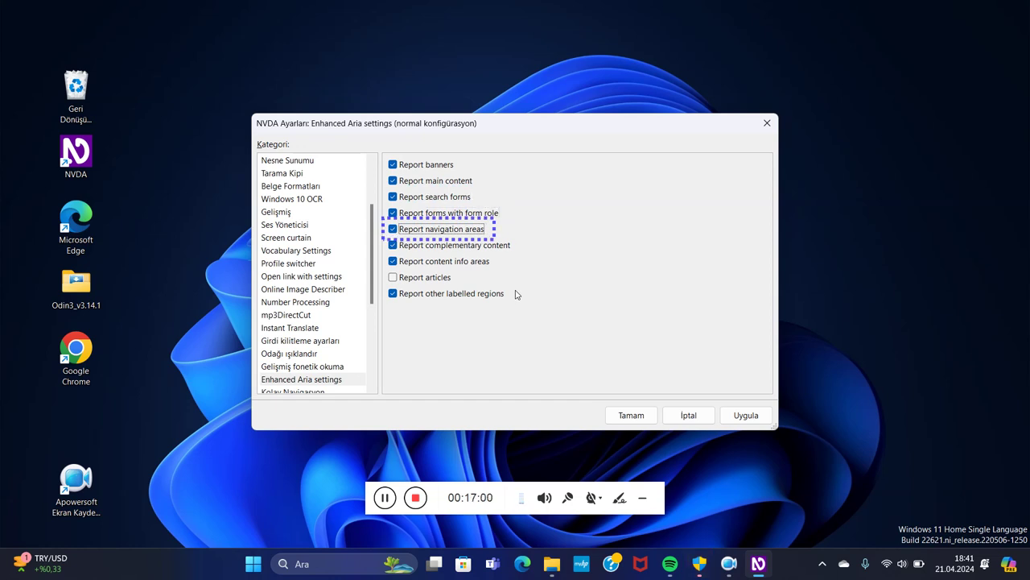
pyautogui.press('Down')
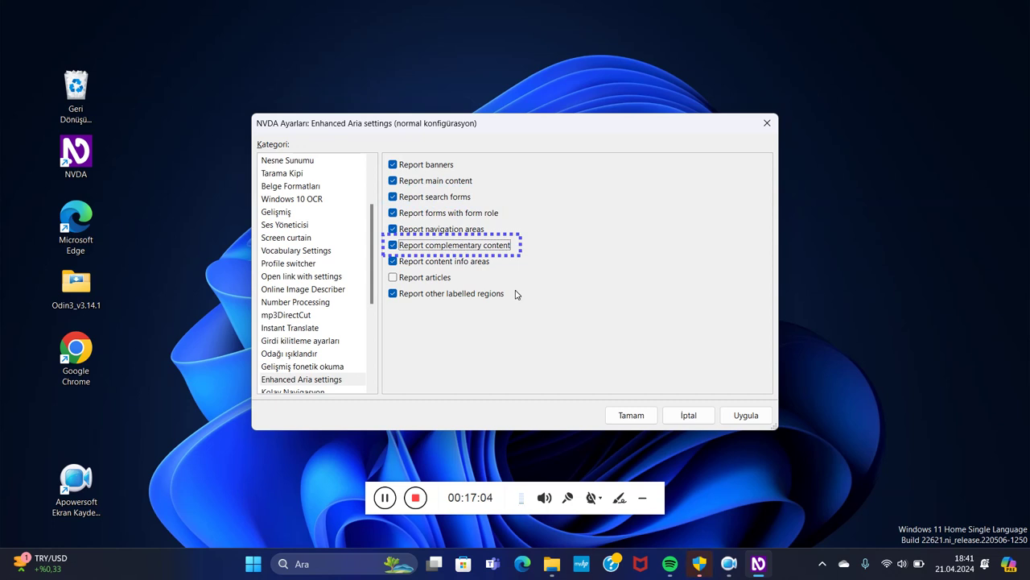
pyautogui.press('Down')
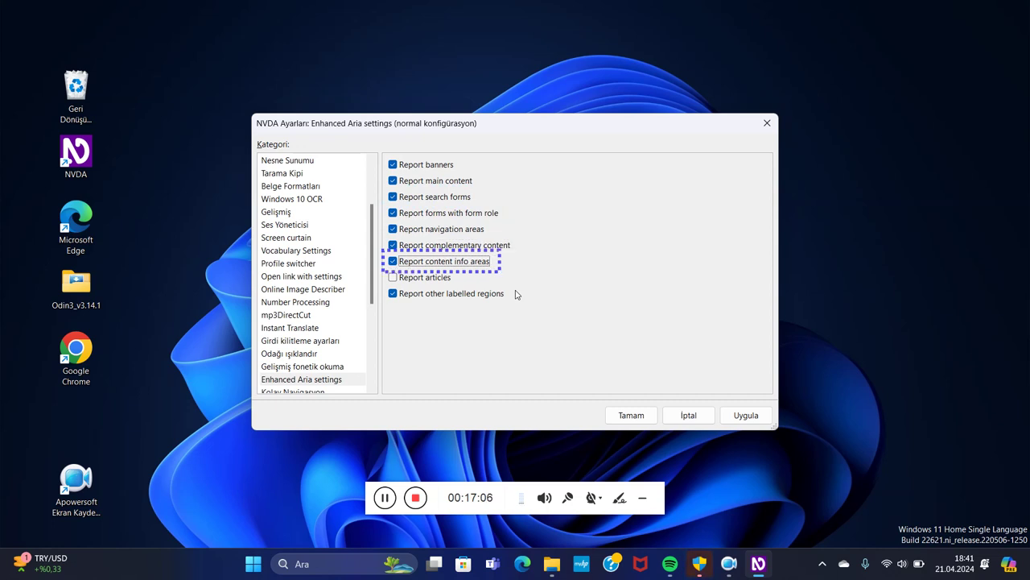
pyautogui.press('Down')
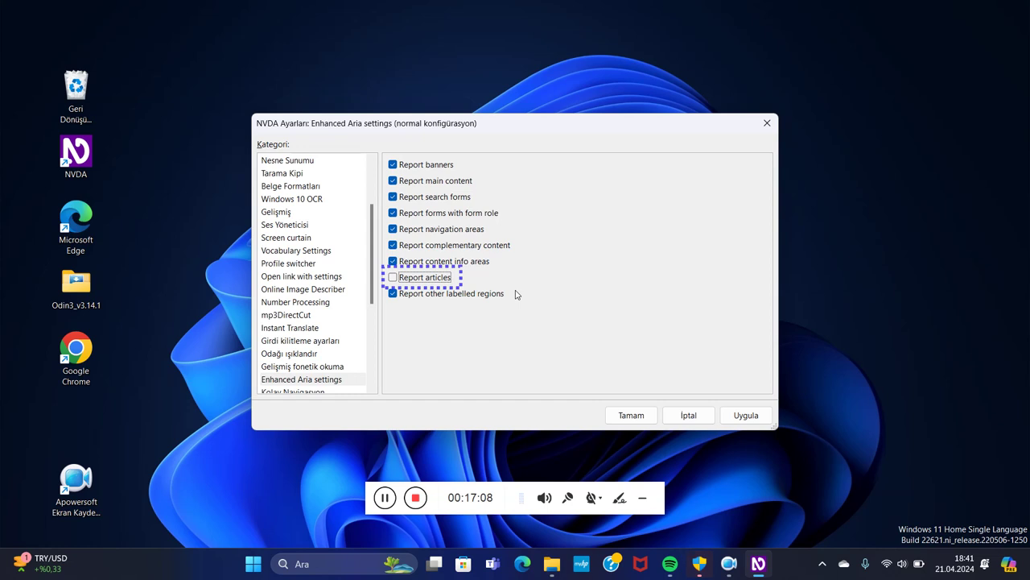
pyautogui.press('space')
pyautogui.press('Down')
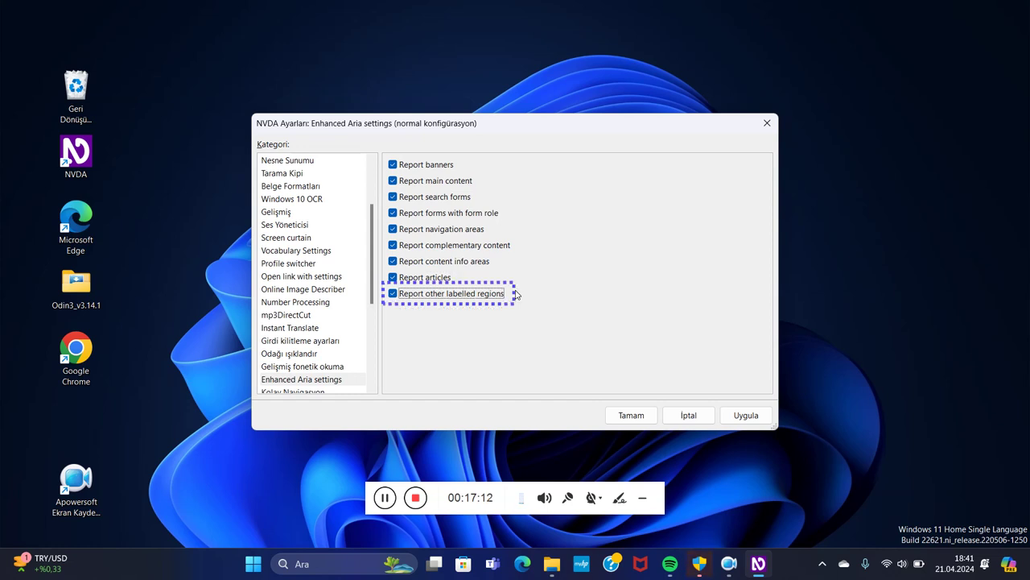
# - Open the Kolay Navigasyon category and enable the "Varsayılan, etkin" option
pyautogui.press('Tab')
pyautogui.press('Tab')
pyautogui.press('Tab')
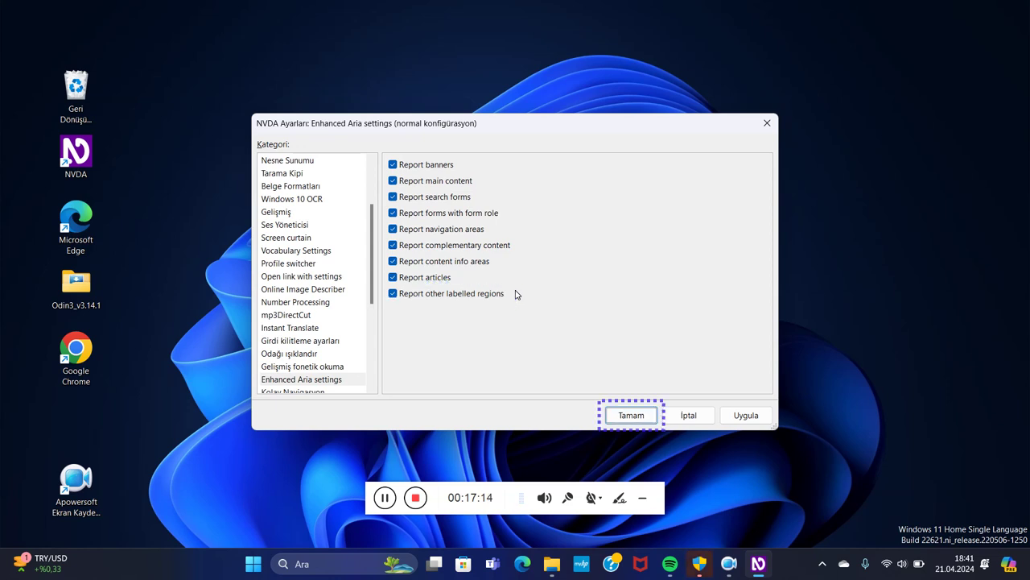
pyautogui.press('Tab')
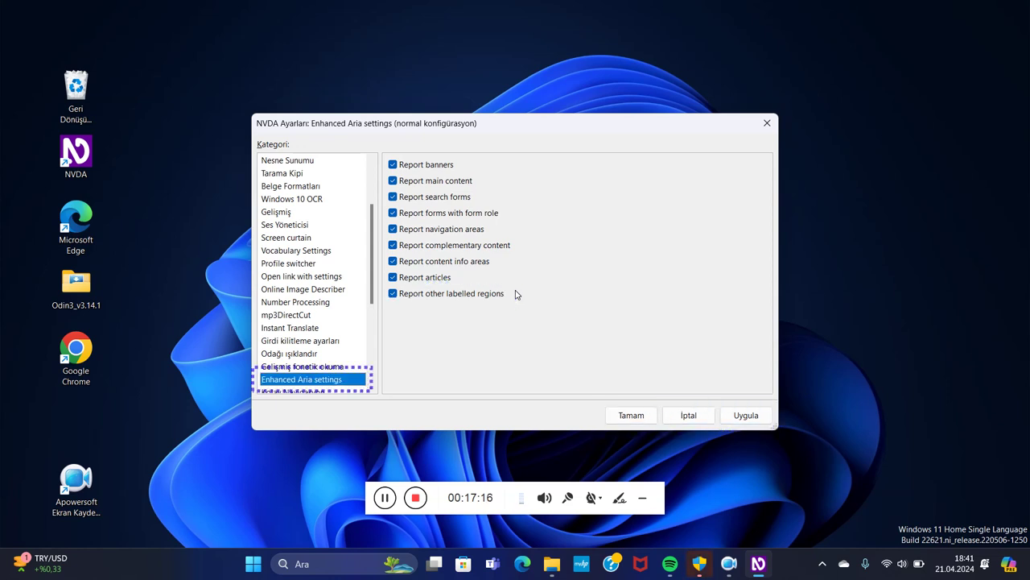
pyautogui.press('Down')
pyautogui.press('Up')
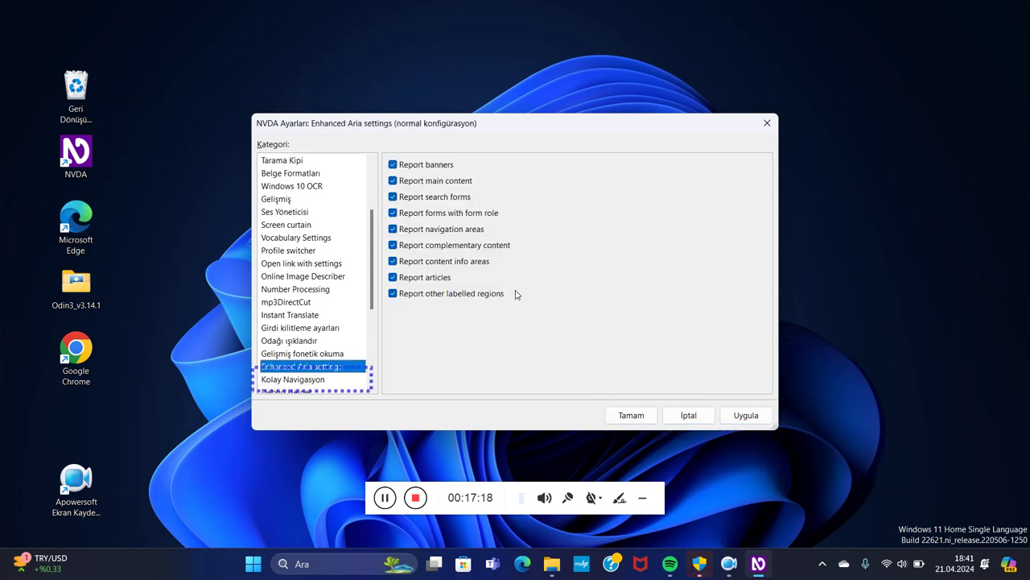
pyautogui.press('Down')
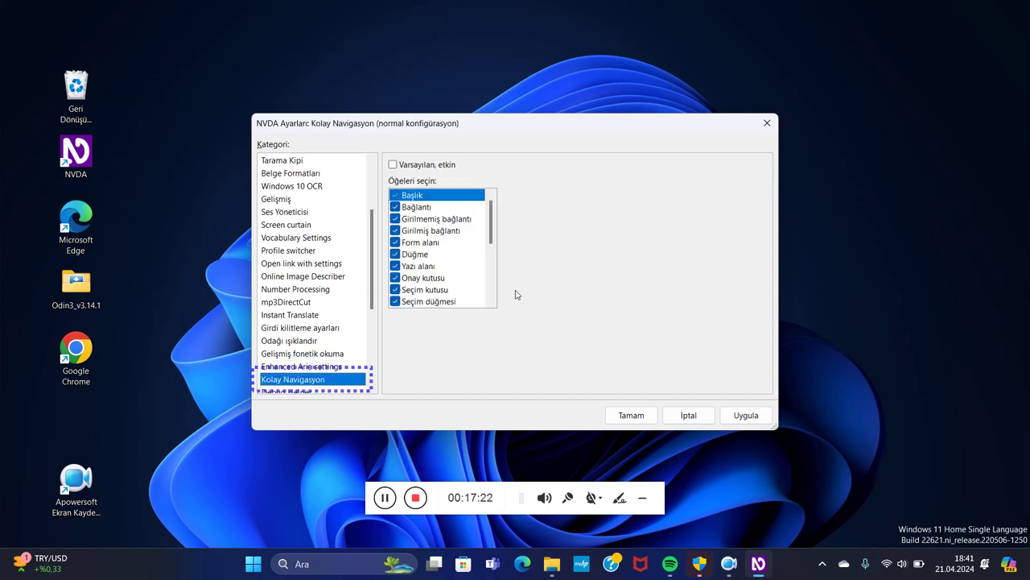
pyautogui.press('Tab')
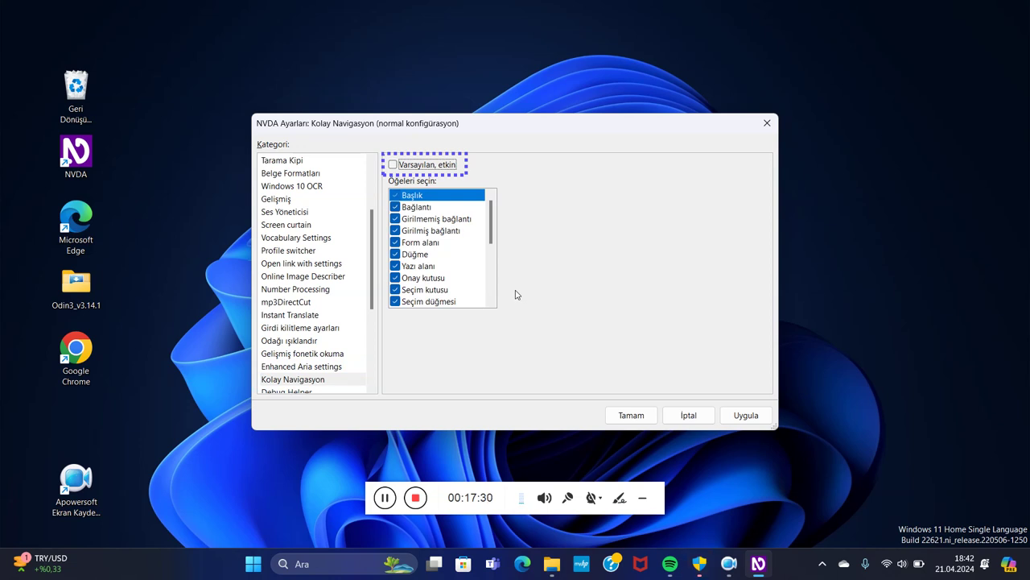
pyautogui.press('space')
# - Review the element types offered under "Öğeleri seçin" in Kolay Navigasyon, from Başlık through Metin bloğu
pyautogui.press('Tab')
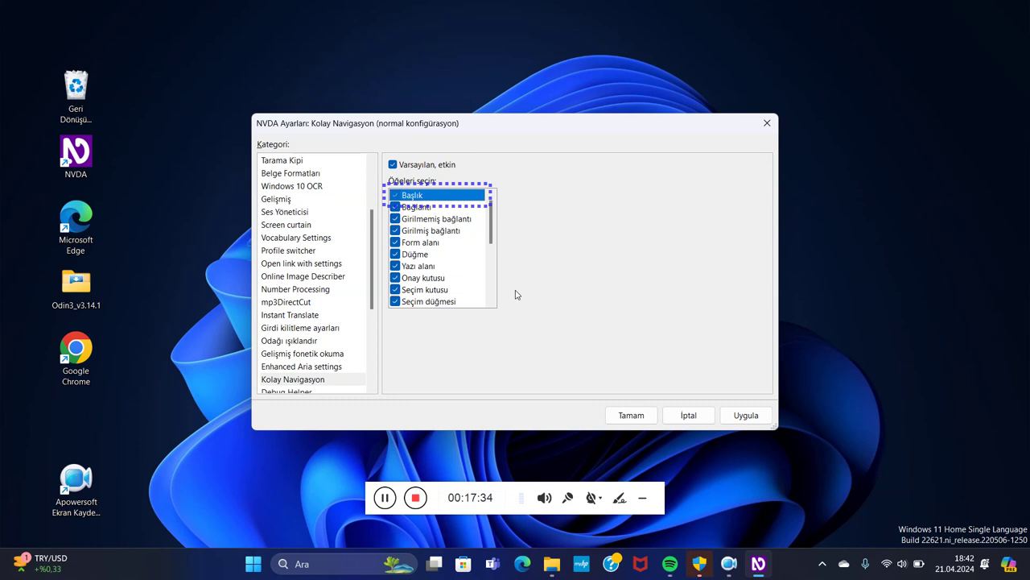
pyautogui.press('Down')
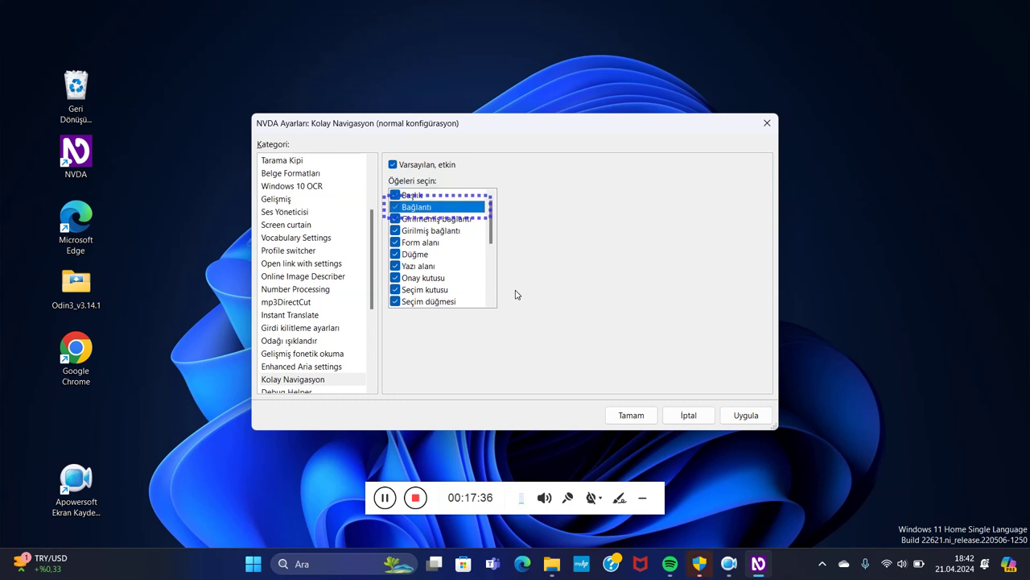
pyautogui.press('Down')
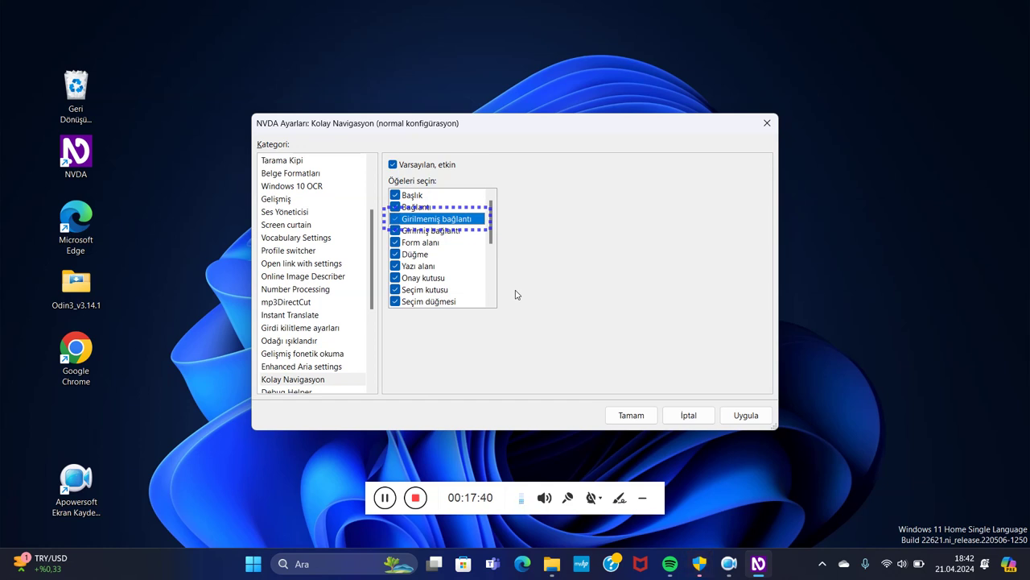
pyautogui.press('Down')
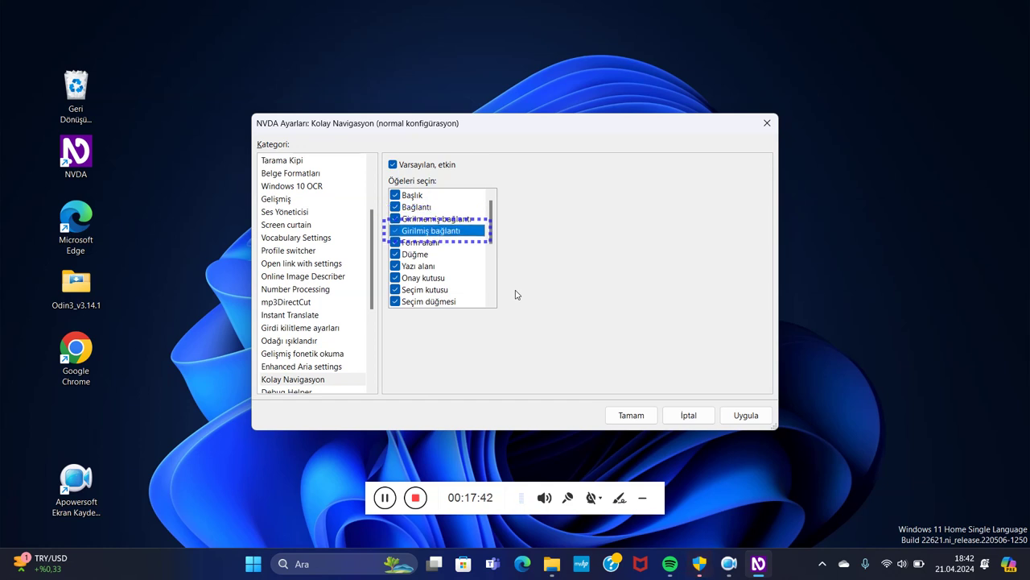
pyautogui.press('Down')
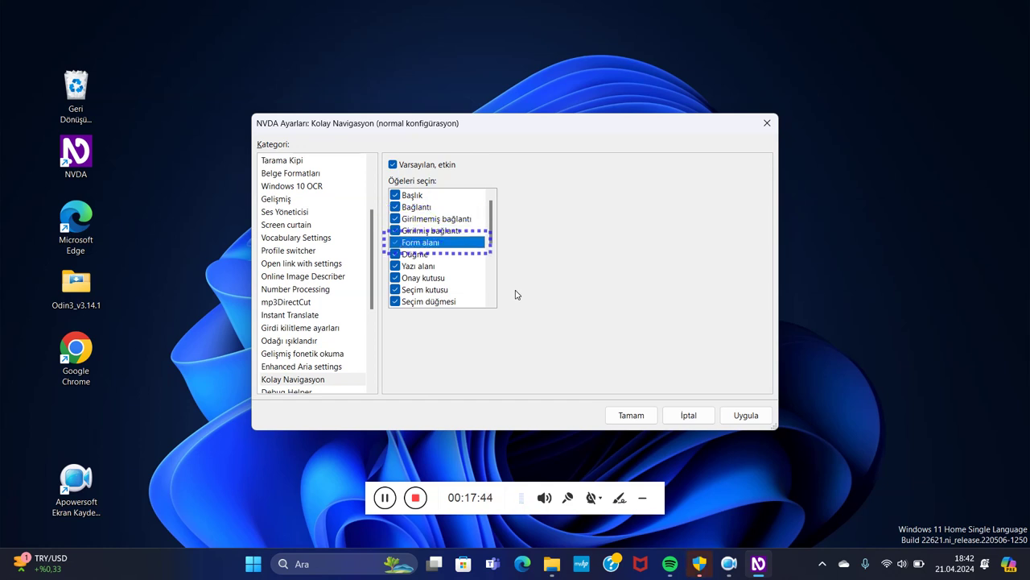
pyautogui.press('Down')
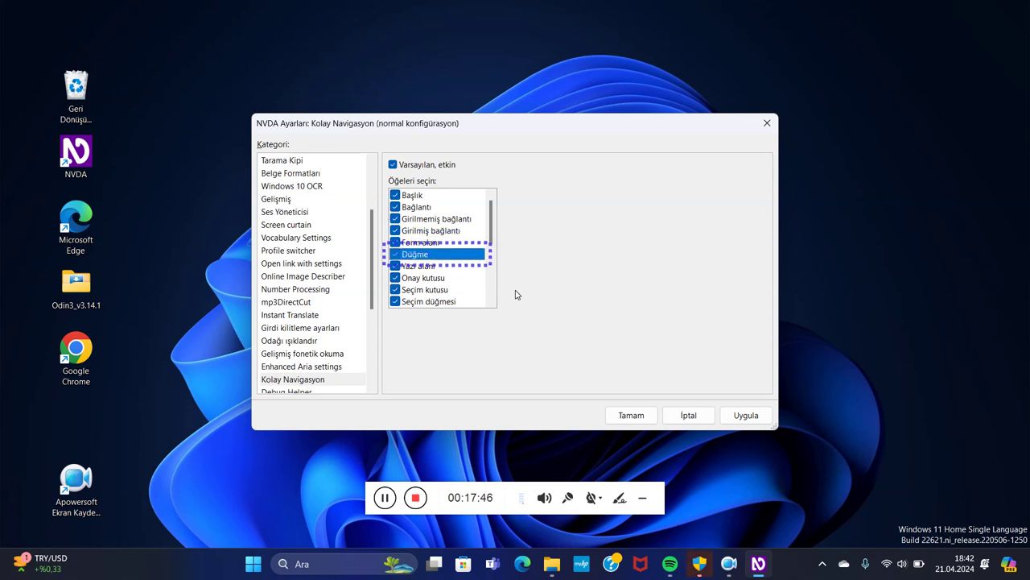
pyautogui.press('Down')
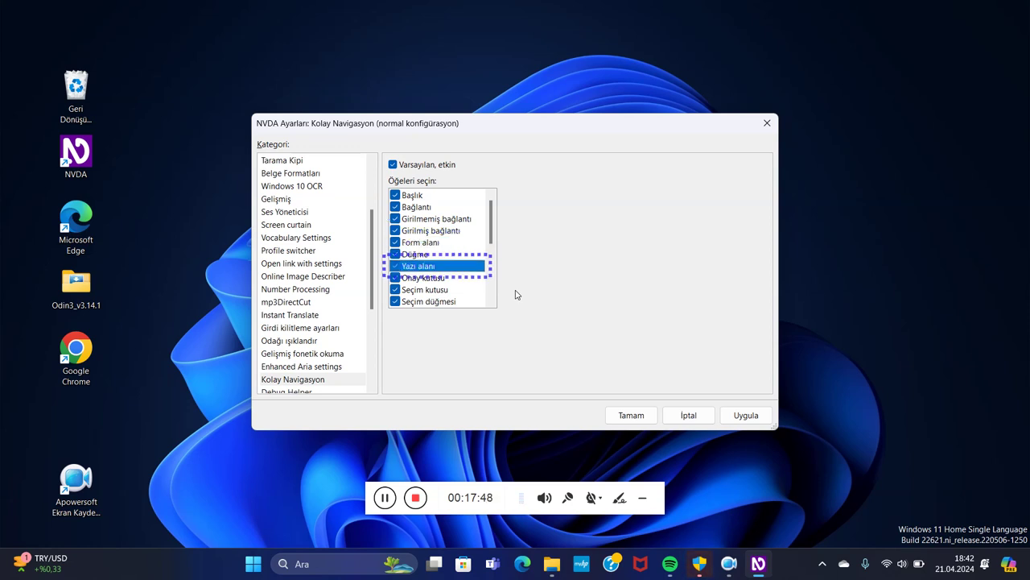
pyautogui.press('Down')
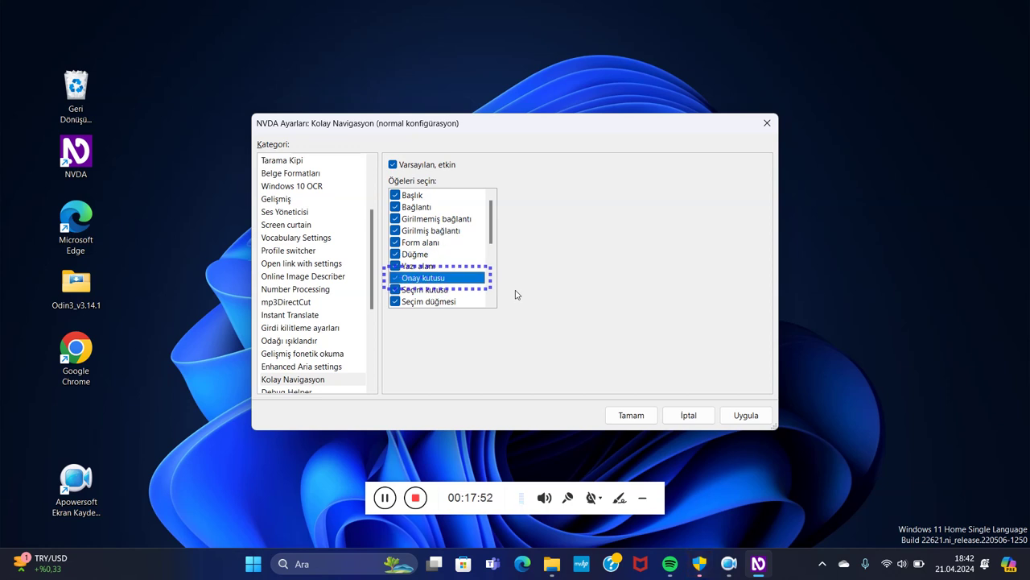
pyautogui.press('Down')
pyautogui.press('Up')
pyautogui.press('Down')
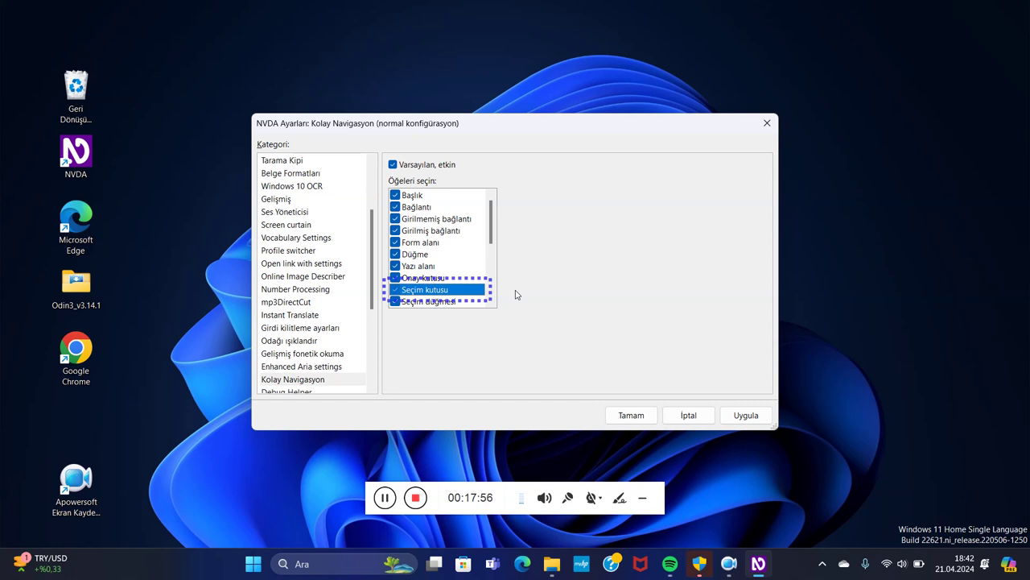
pyautogui.press('Down')
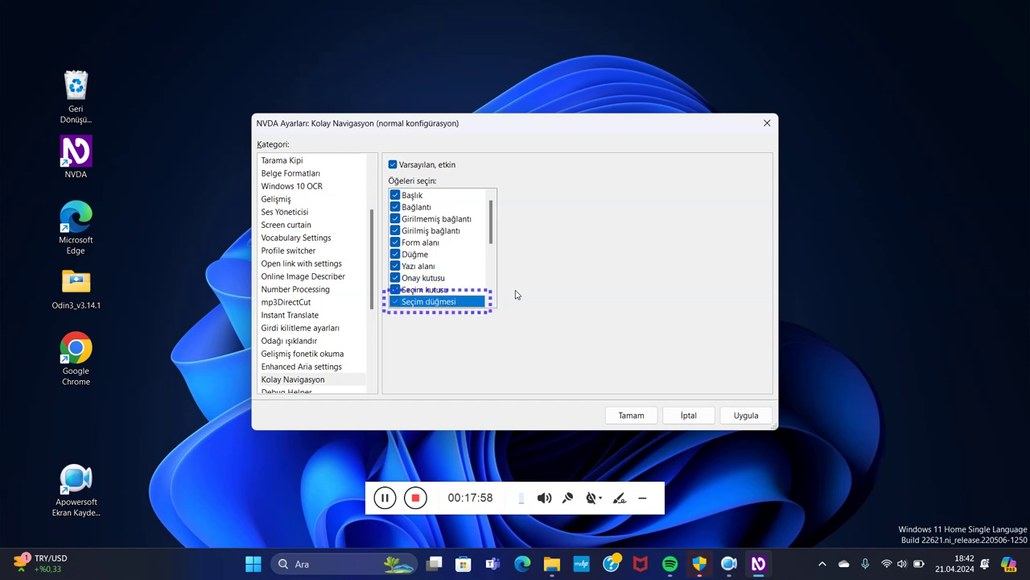
pyautogui.press('Down')
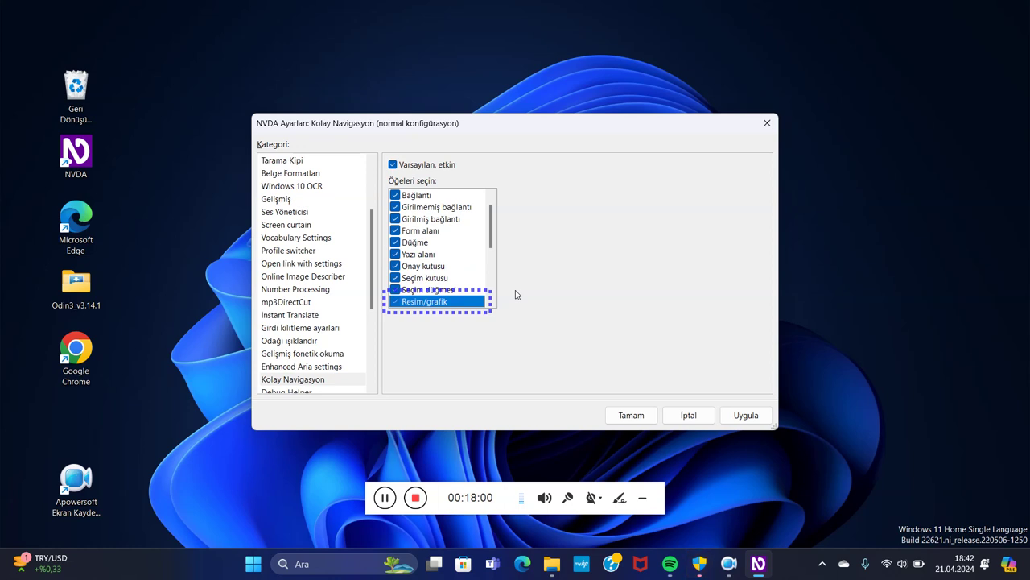
pyautogui.press('Down')
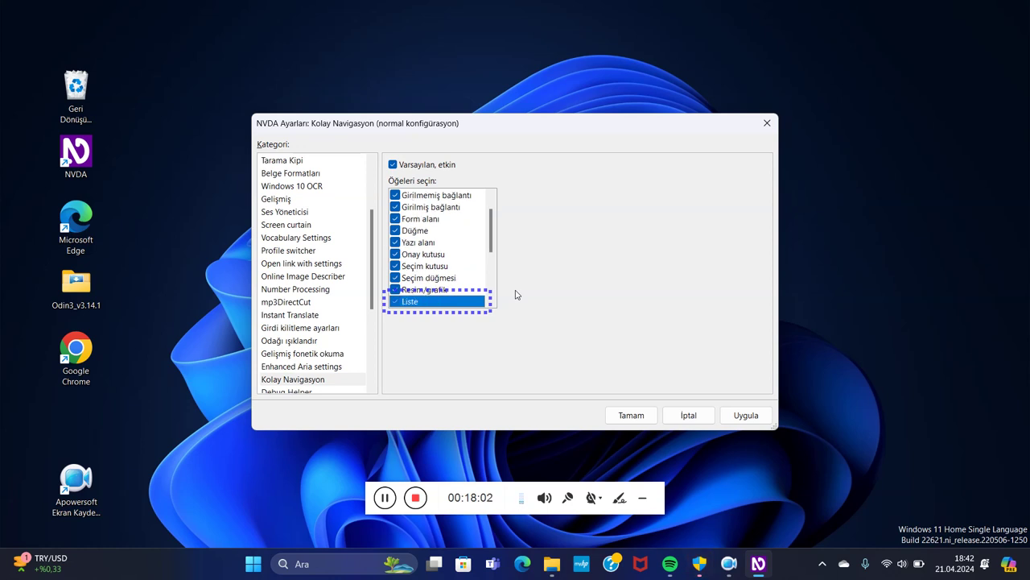
pyautogui.press('Down')
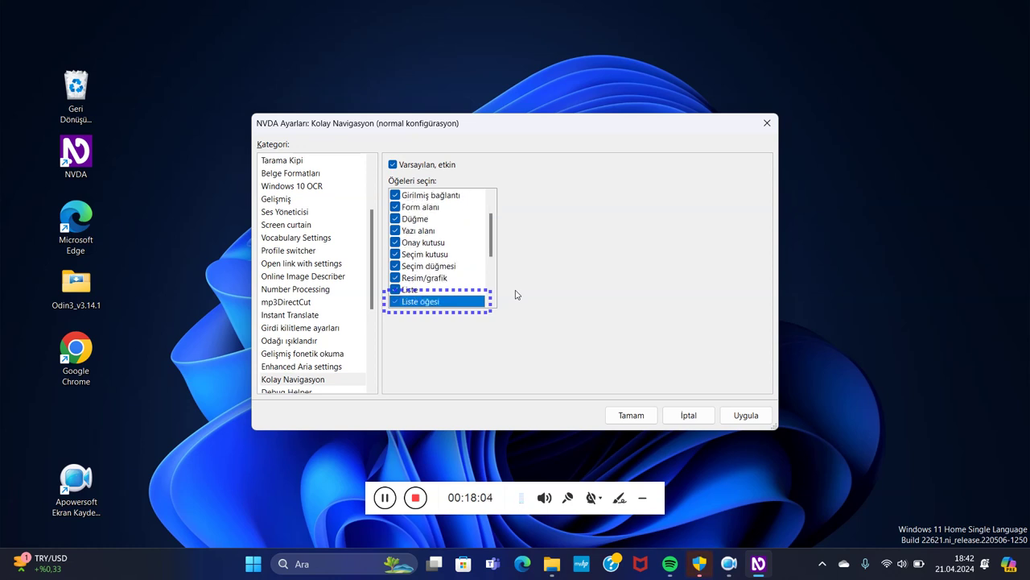
pyautogui.press('Down')
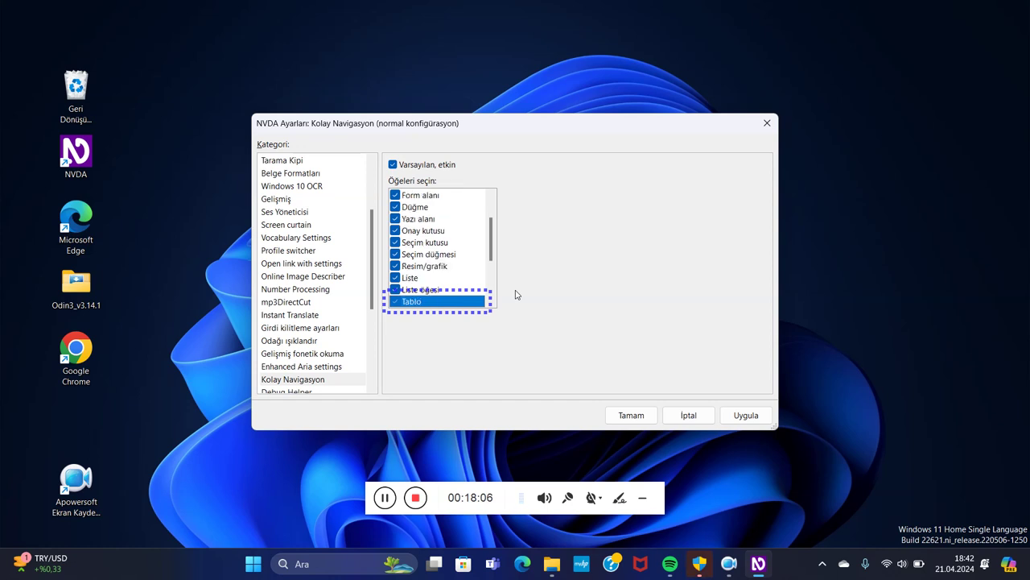
pyautogui.press('Down')
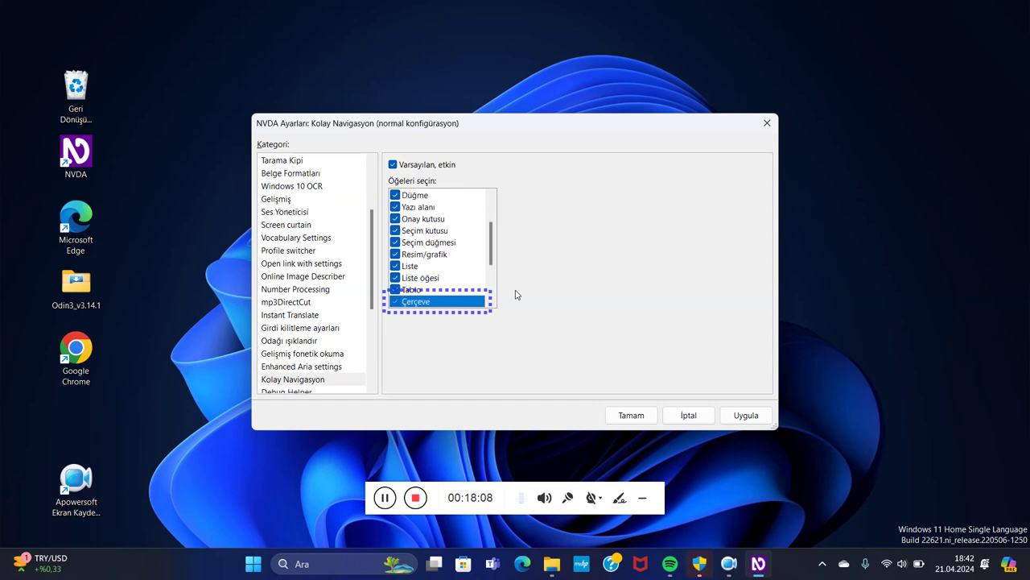
pyautogui.press('Down')
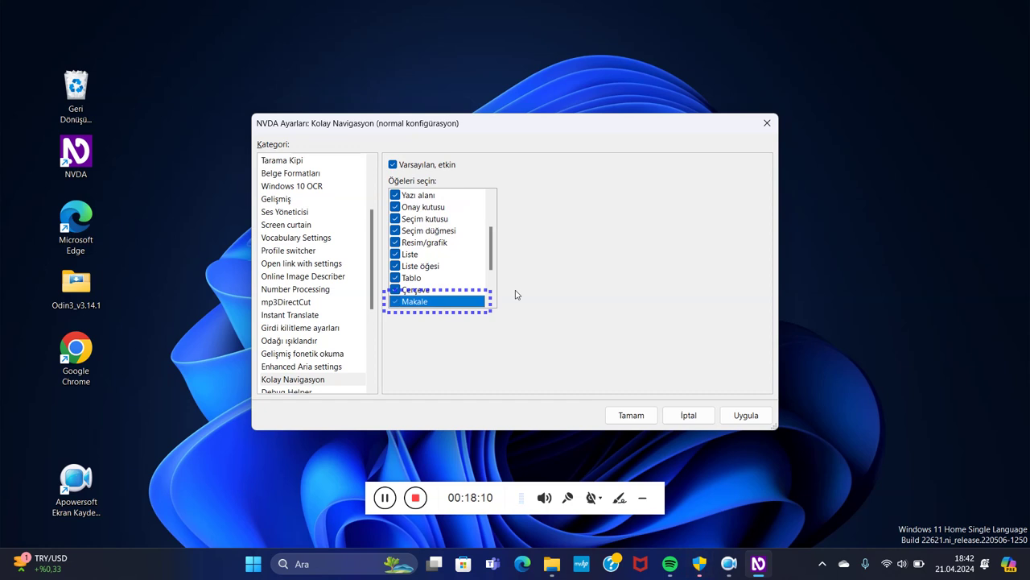
pyautogui.press('Down')
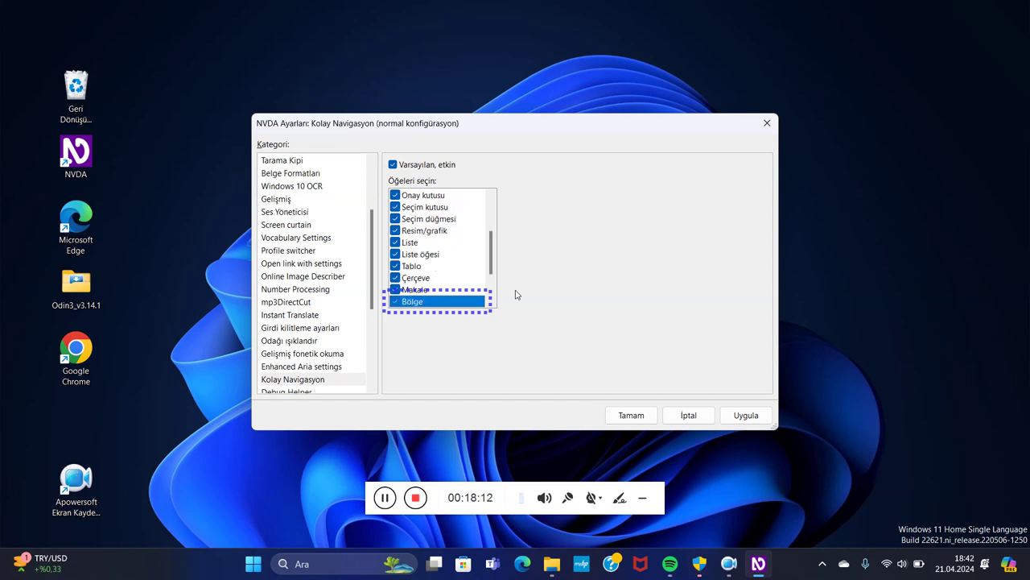
pyautogui.press('Down')
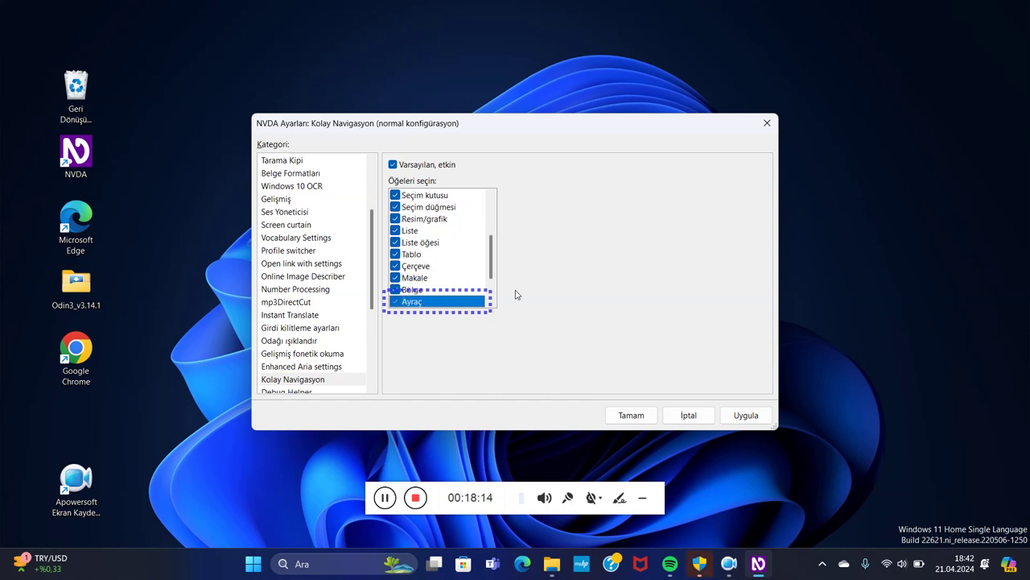
pyautogui.press('Down')
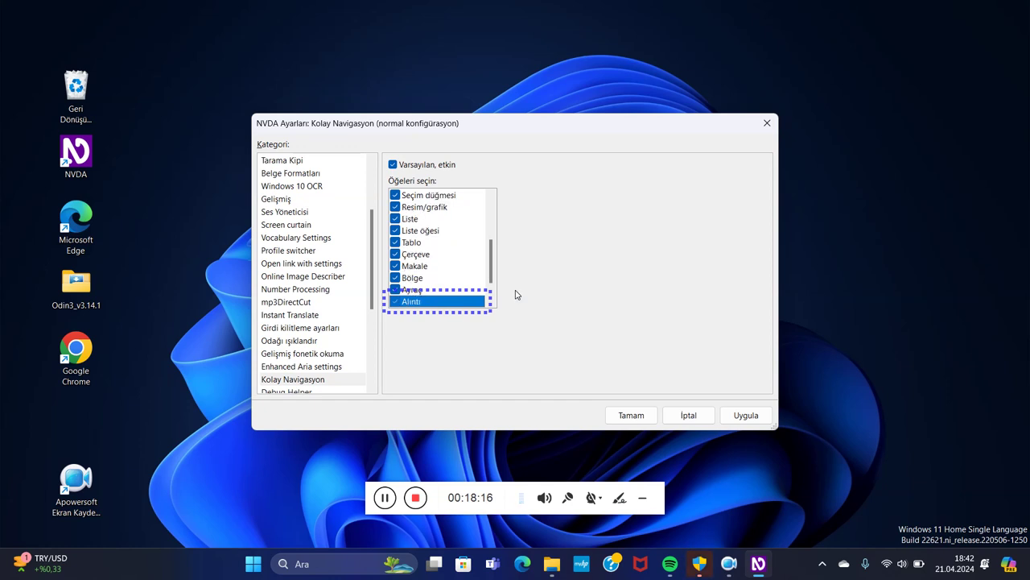
pyautogui.press('Down')
pyautogui.press('Down')
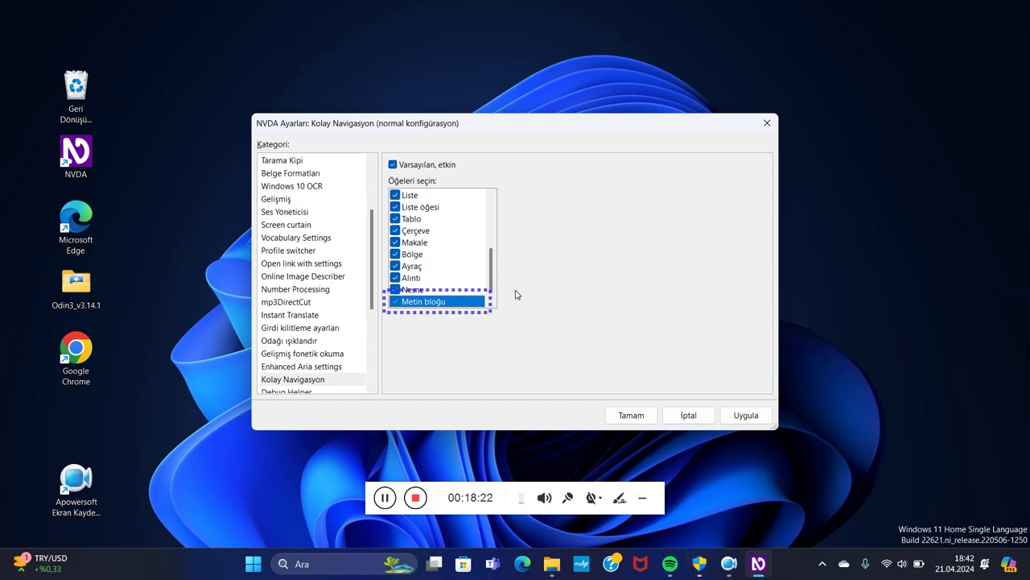
# - Check the last element type, Arama, under "Öğeleri seçin" in Kolay Navigasyon and return to the category list
pyautogui.press('Down')
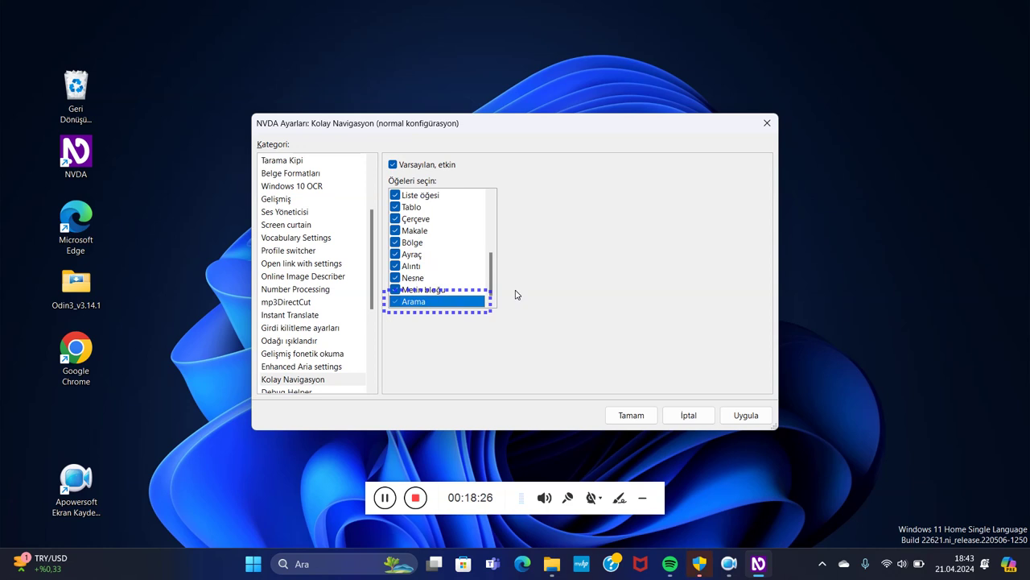
pyautogui.press('Tab')
pyautogui.press('Tab')
pyautogui.press('Tab')
pyautogui.press('Tab')
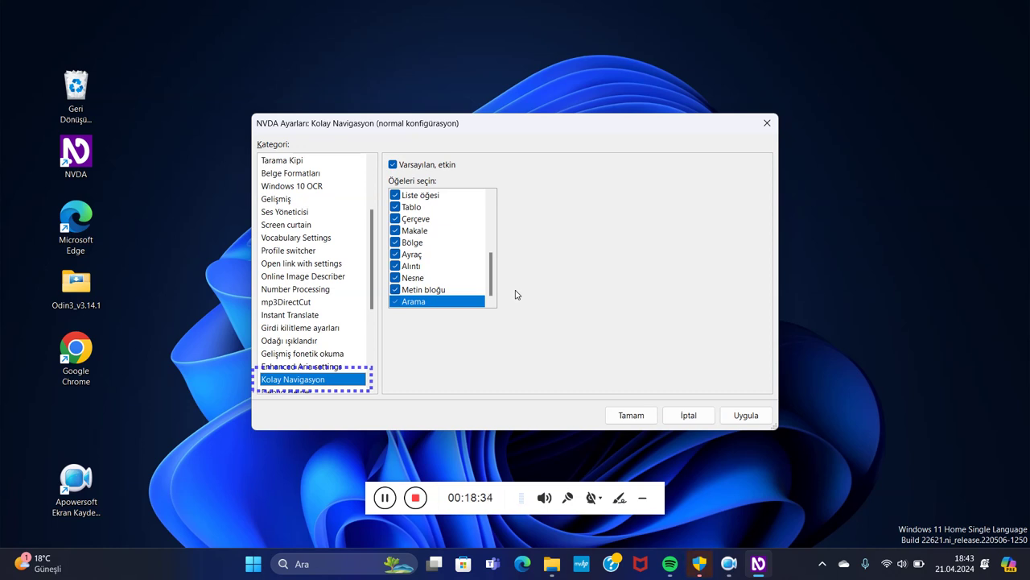
# - In the Debug Helper category, set the number of blank lines before each mark to 10
pyautogui.press('Down')
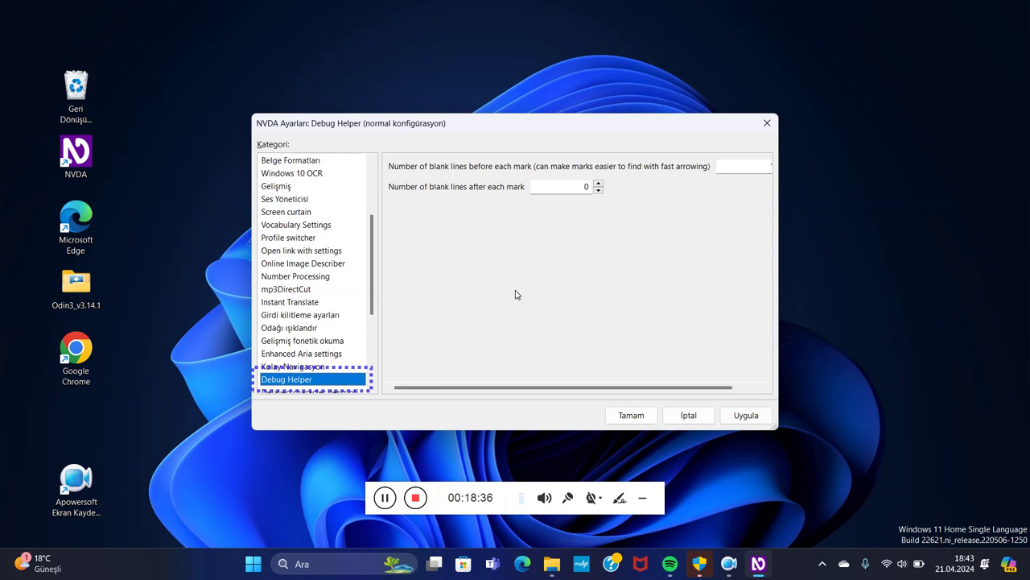
pyautogui.press('Tab')
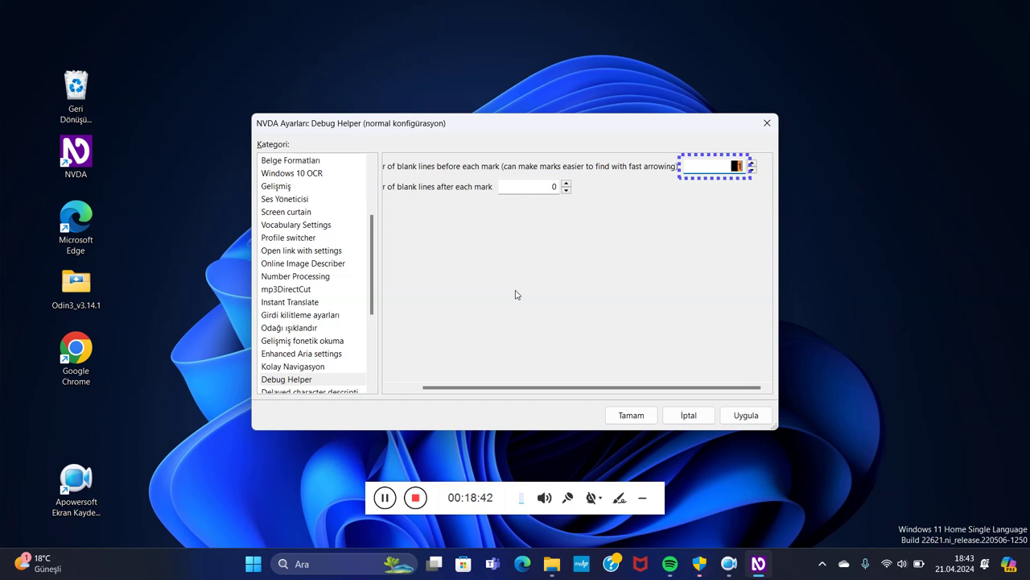
pyautogui.press('Up')
pyautogui.press('Up')
pyautogui.press('Up')
pyautogui.press('Up')
pyautogui.press('Up')
pyautogui.press('Up')
pyautogui.press('Up')
pyautogui.press('Up')
pyautogui.press('Up')
# - Set Debug Helper's number of blank lines after each mark to 10 and return to the category list
pyautogui.press('Tab')
pyautogui.write('10')
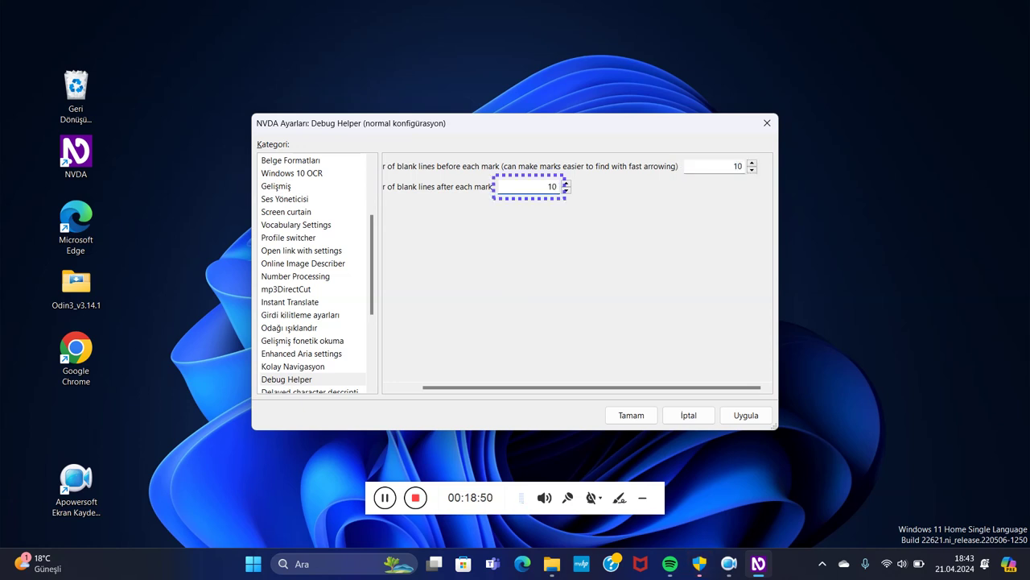
pyautogui.press('Tab')
pyautogui.press('Tab')
pyautogui.press('Tab')
pyautogui.press('Tab')
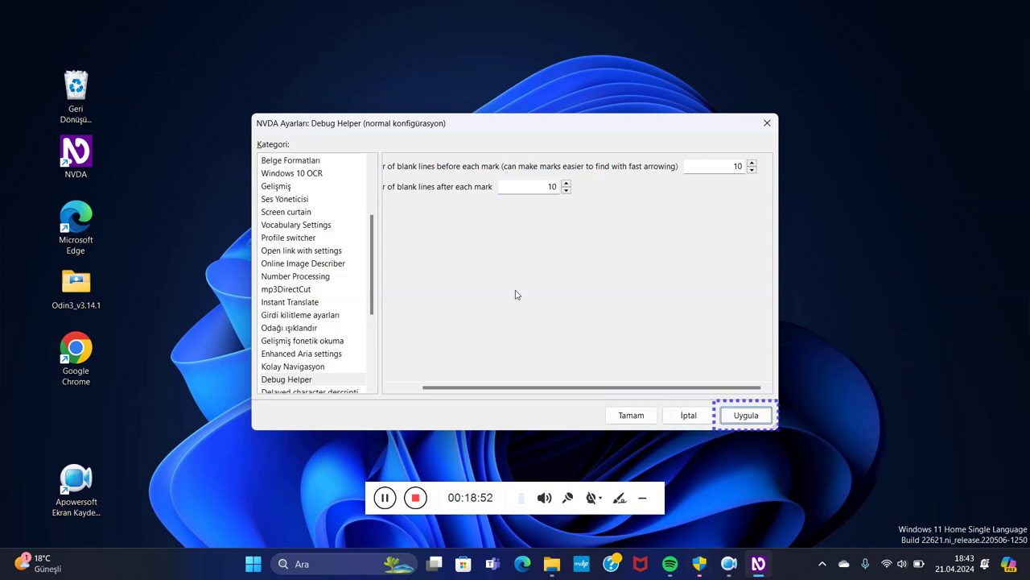
# - In the Delayed character descriptions category, set the delay to announce character descriptions to 200 ms
pyautogui.press('Down')
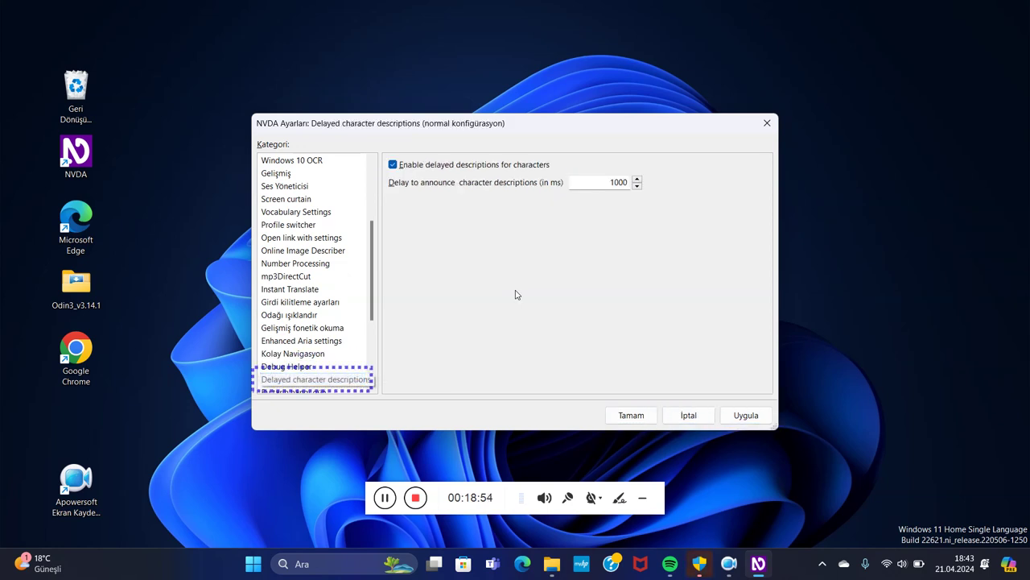
pyautogui.press('Tab')
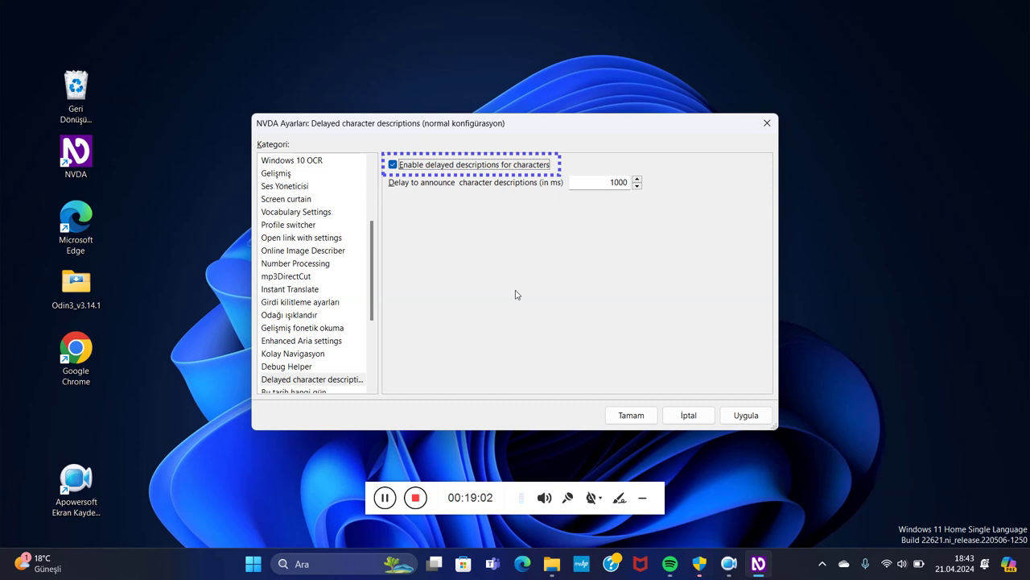
pyautogui.press('Tab')
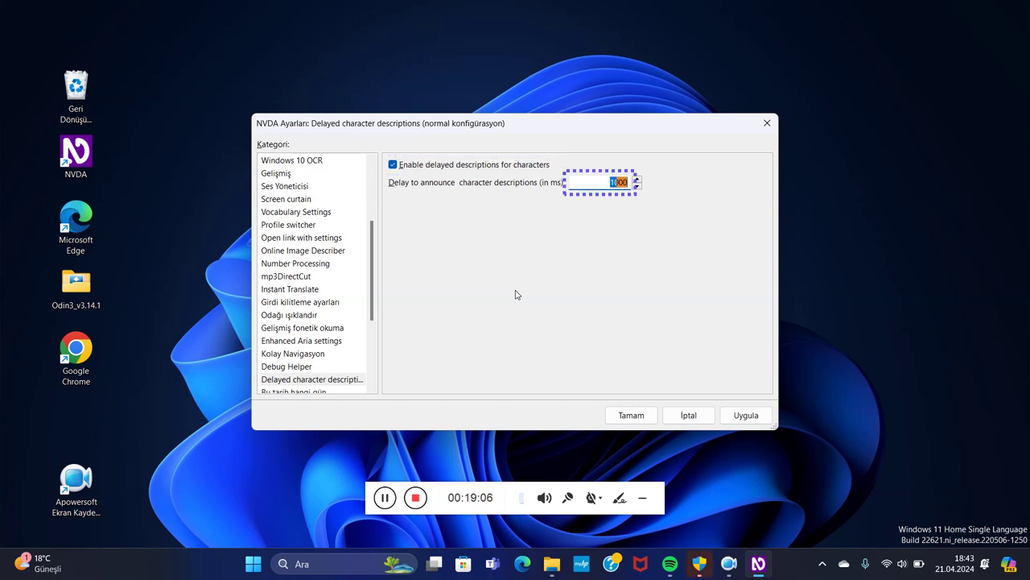
pyautogui.write('0')
pyautogui.write('200')
pyautogui.press('Tab')
pyautogui.press('Tab')
pyautogui.press('Tab')
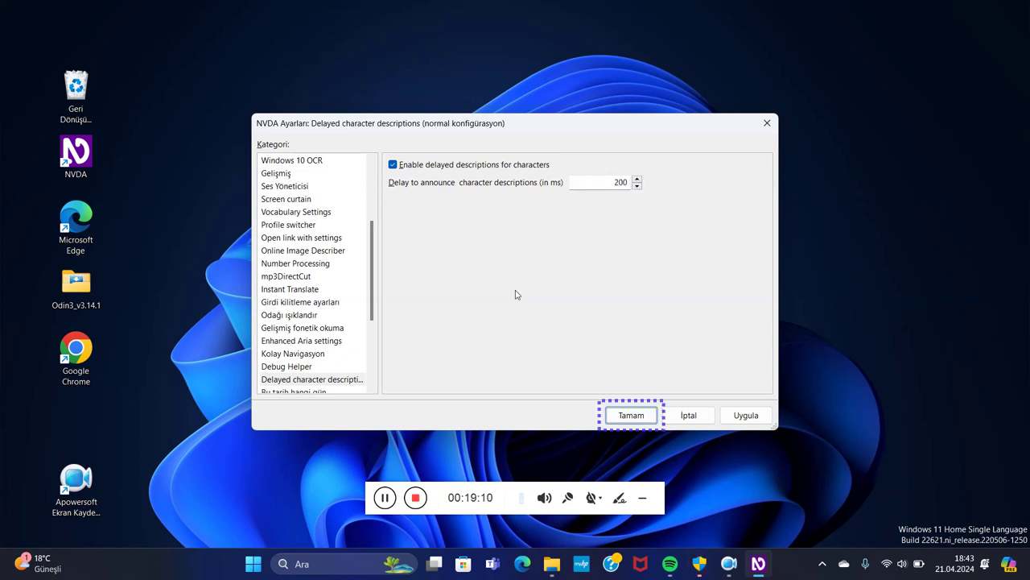
pyautogui.press('Tab')
# - In the "Bu tarih hangi gün..." category, enable announcing only the current field's value when moving vertically (Dikey hareket ederken...)
pyautogui.press('Down')
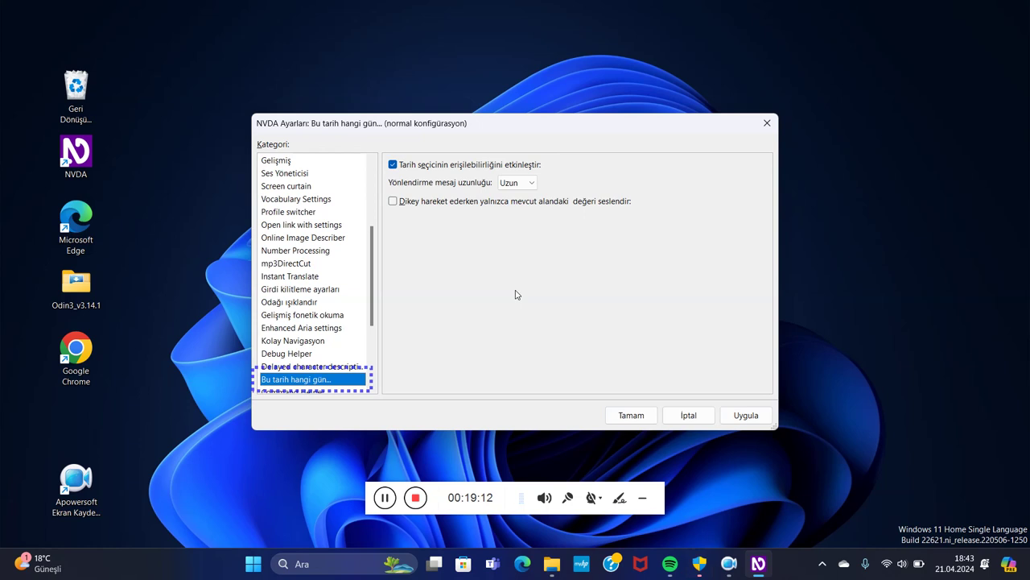
pyautogui.press('Tab')
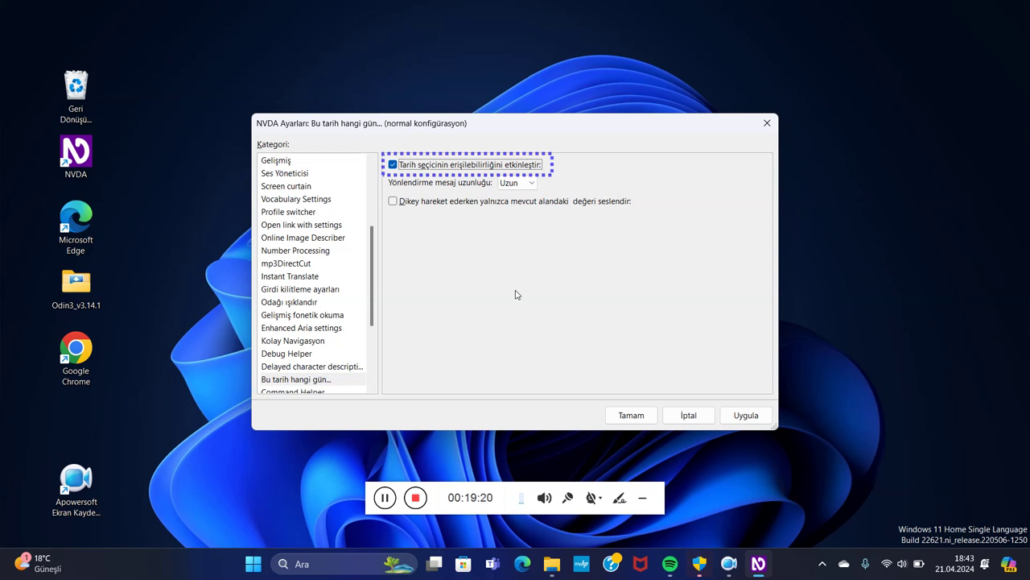
pyautogui.press('Tab')
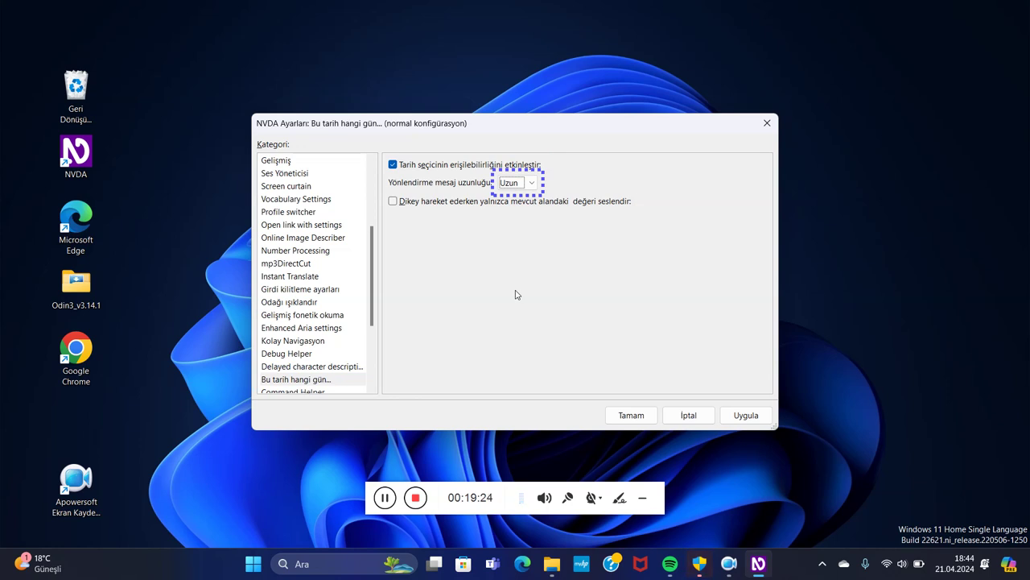
pyautogui.press('Tab')
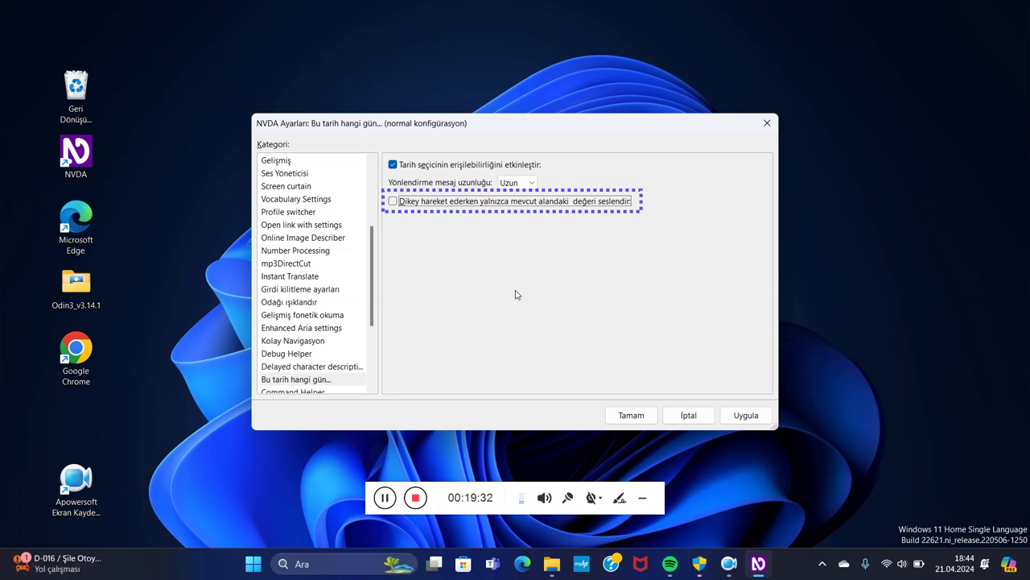
pyautogui.press('space')
pyautogui.press('Tab')
pyautogui.press('Tab')
pyautogui.press('Tab')
pyautogui.press('Tab')
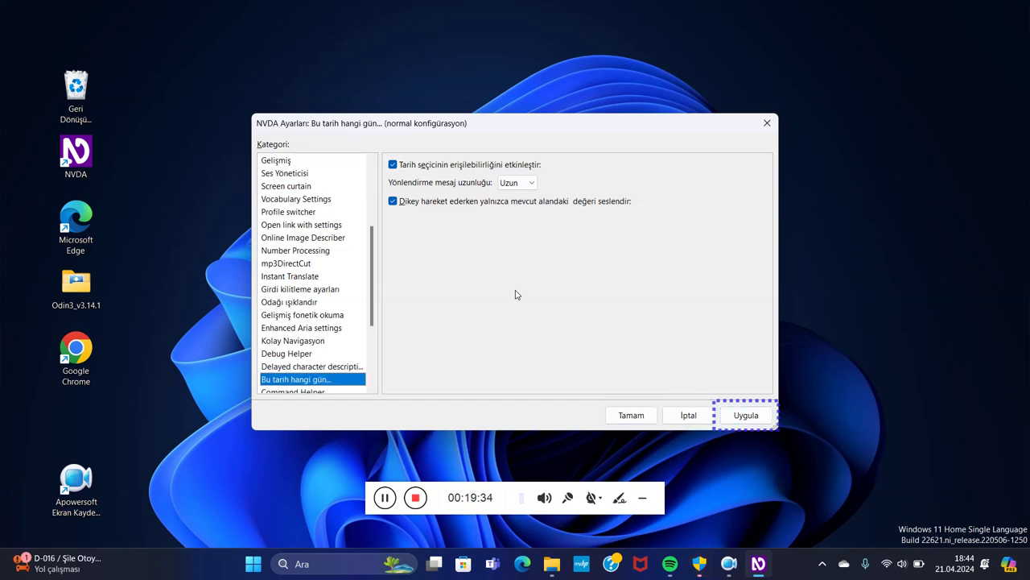
# - Review the Command Helper category's options and enable "Use numpad in the keyboard command layer"
pyautogui.press('Down')
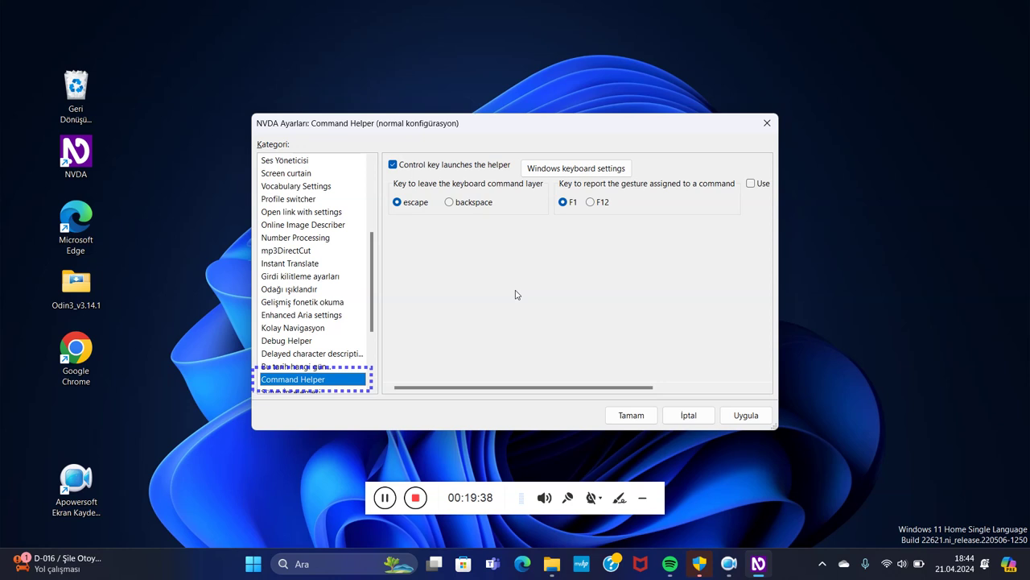
pyautogui.press('Tab')
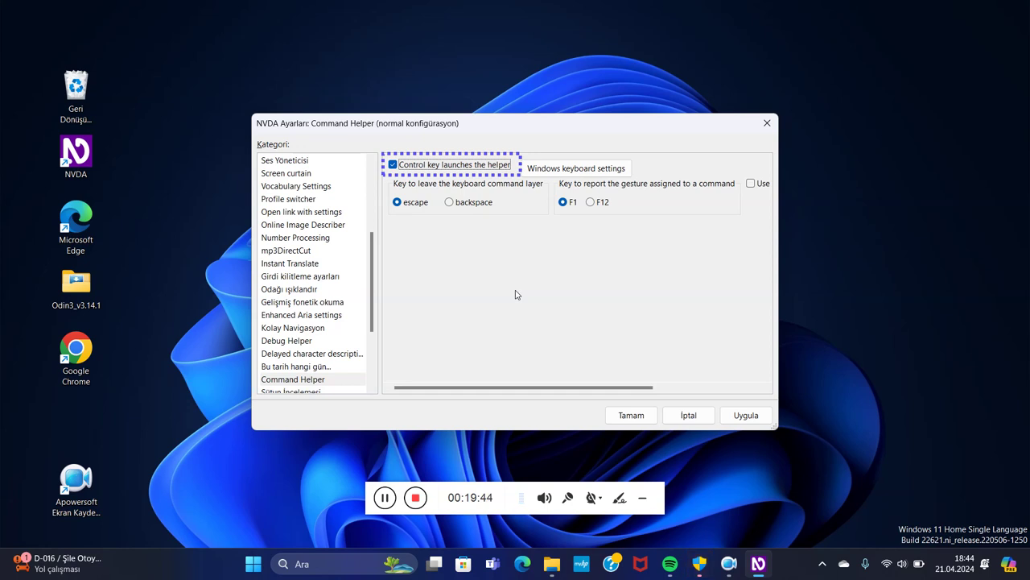
pyautogui.press('Tab')
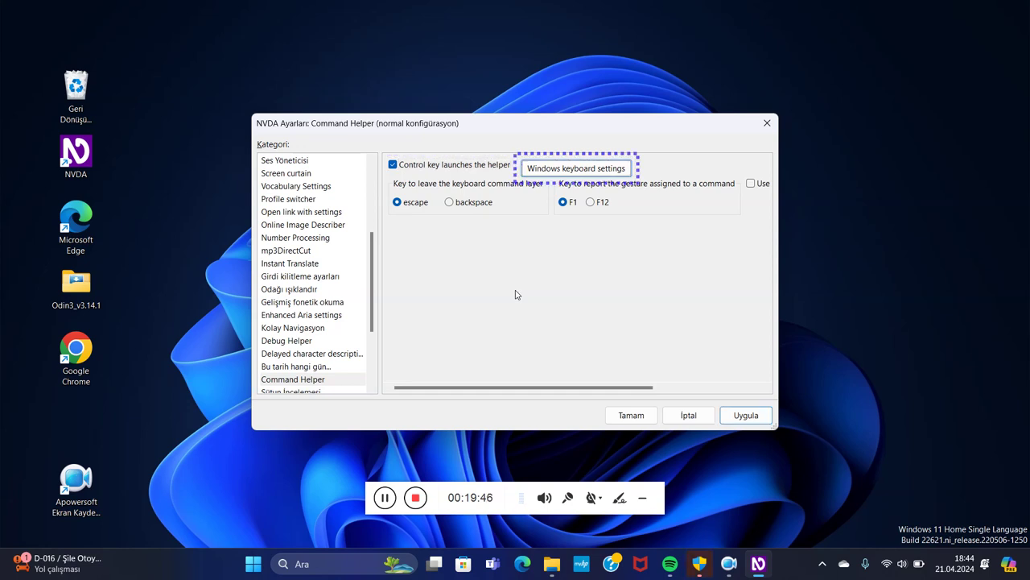
pyautogui.press('Tab')
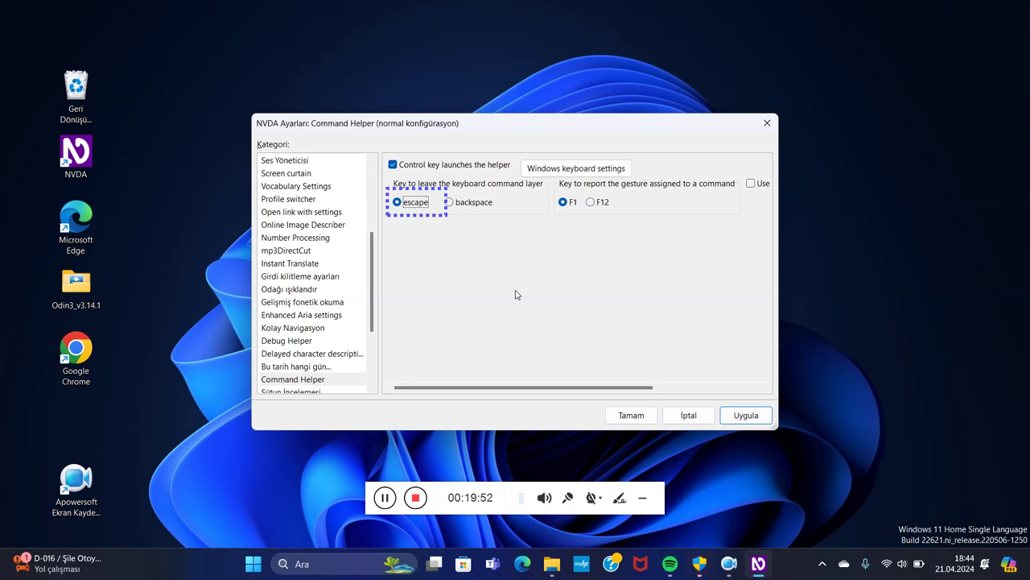
pyautogui.press('Tab')
pyautogui.press('Tab')
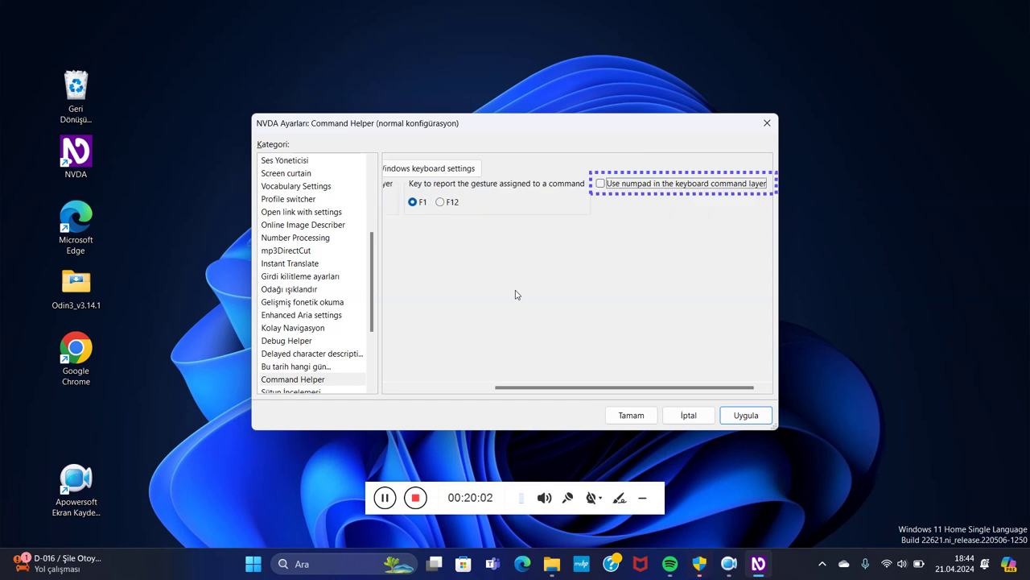
pyautogui.press('space')
pyautogui.press('Tab')
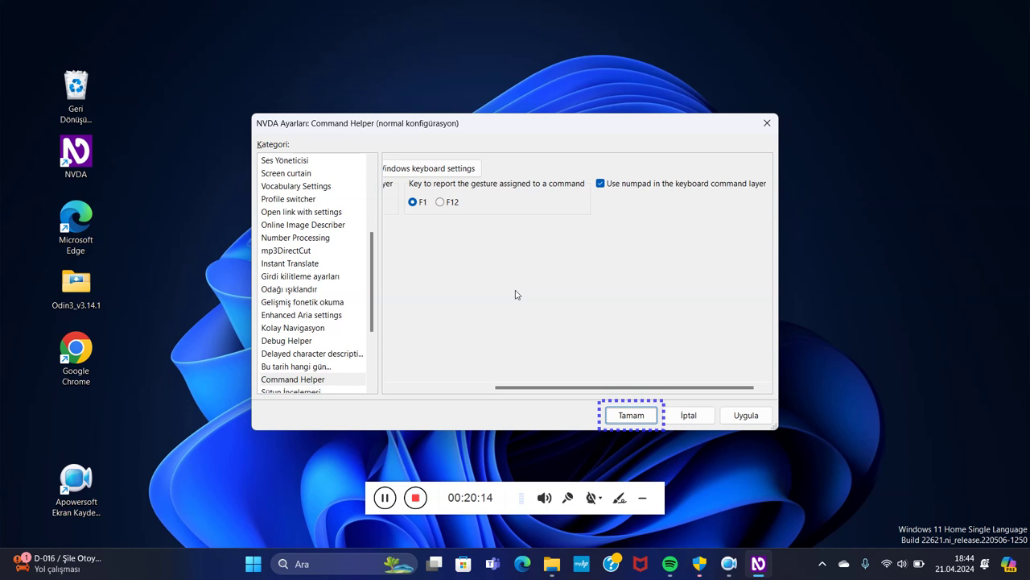
pyautogui.press('Tab')
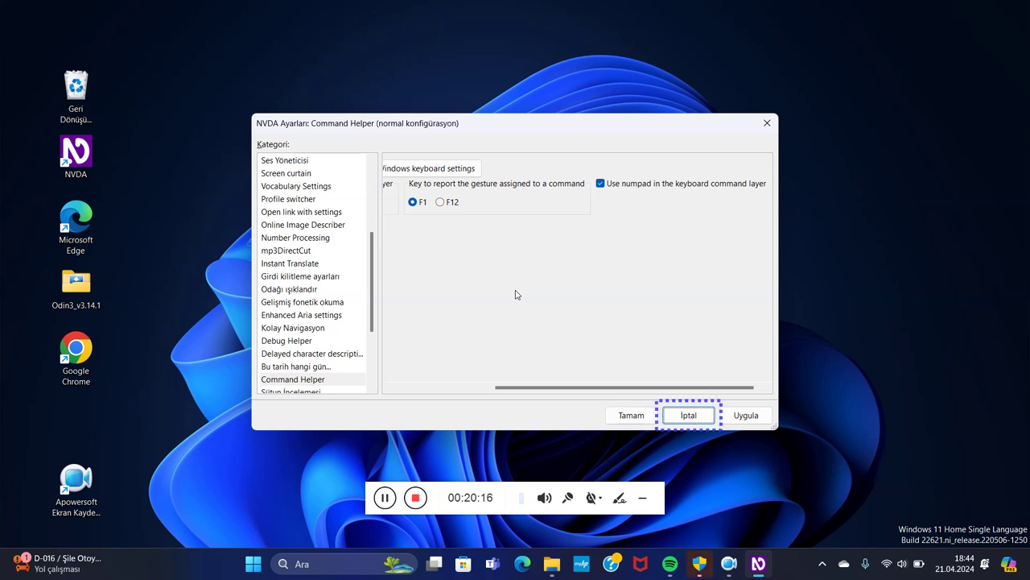
pyautogui.press('Tab')
pyautogui.press('Tab')
# - In the Sütun İncelemesi category, enable Şift, Alt and Windows among the keys used with numbers
pyautogui.press('Down')
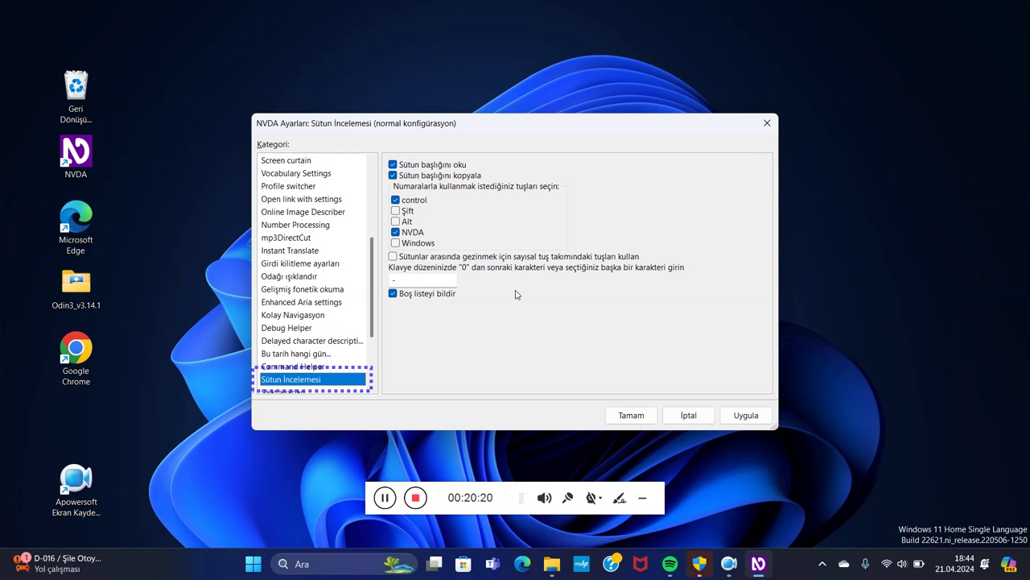
pyautogui.press('Tab')
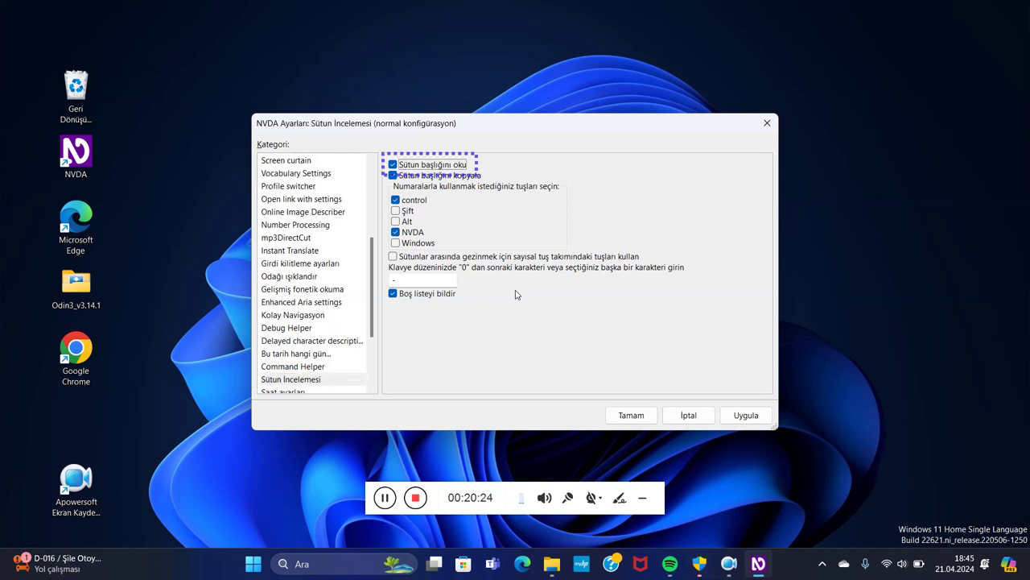
pyautogui.press('Tab')
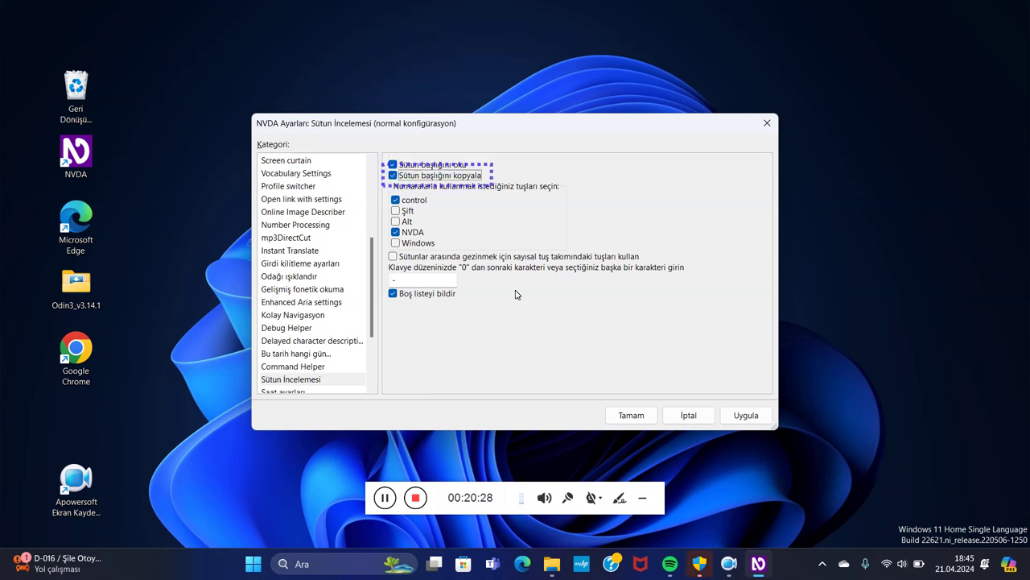
pyautogui.press('Tab')
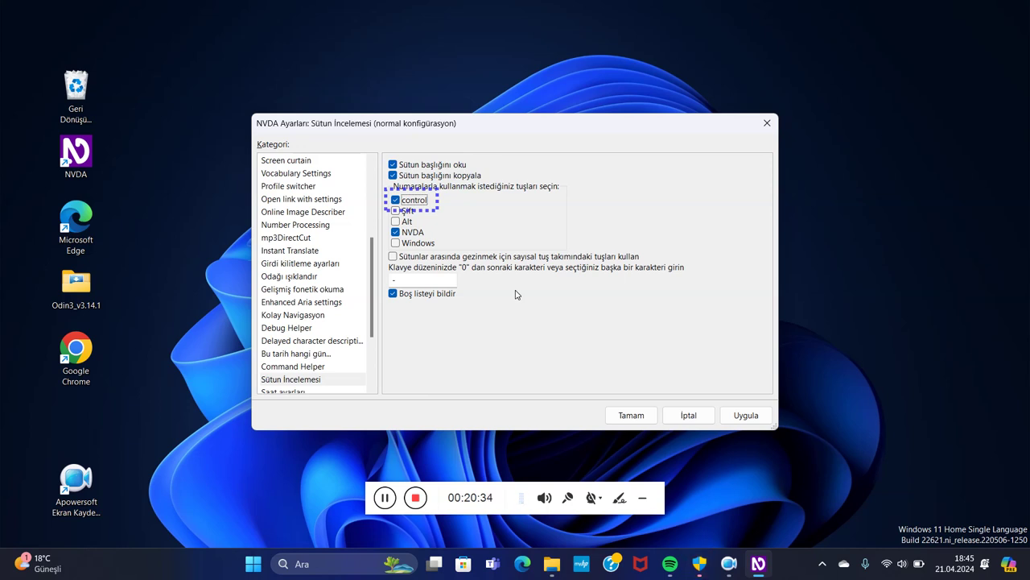
pyautogui.press('Down')
pyautogui.press('space')
pyautogui.press('Down')
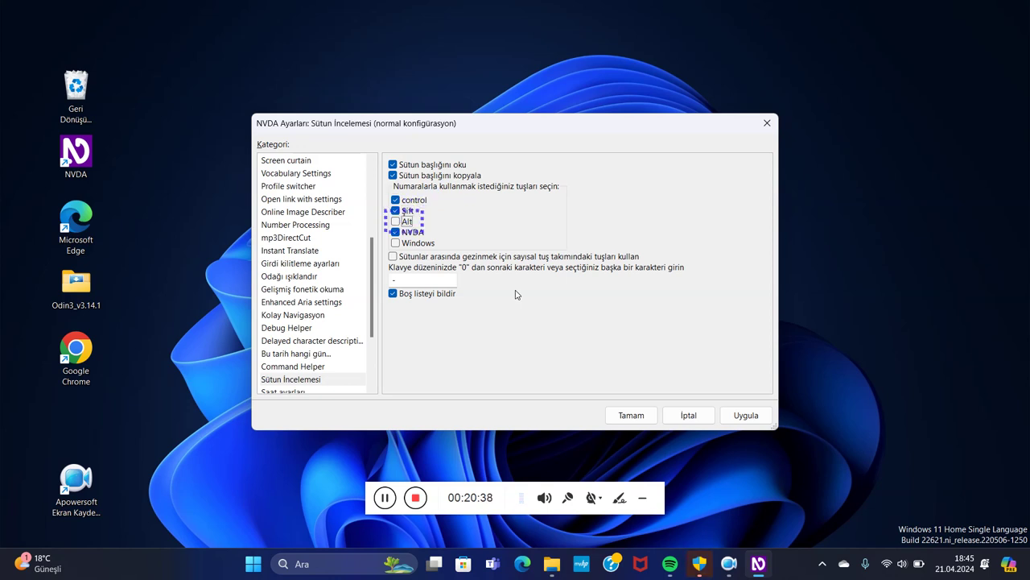
pyautogui.press('space')
pyautogui.press('Down')
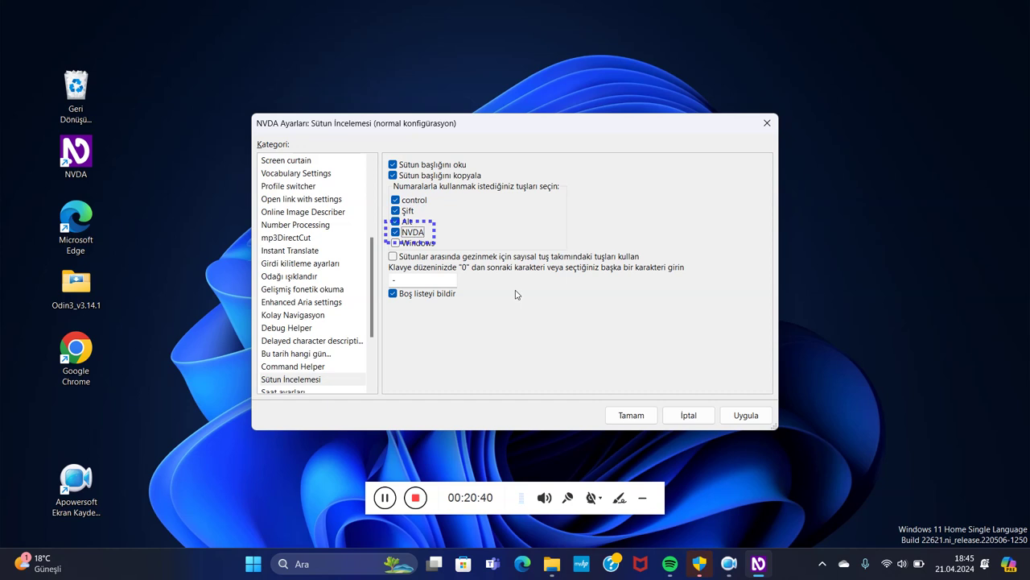
pyautogui.press('Down')
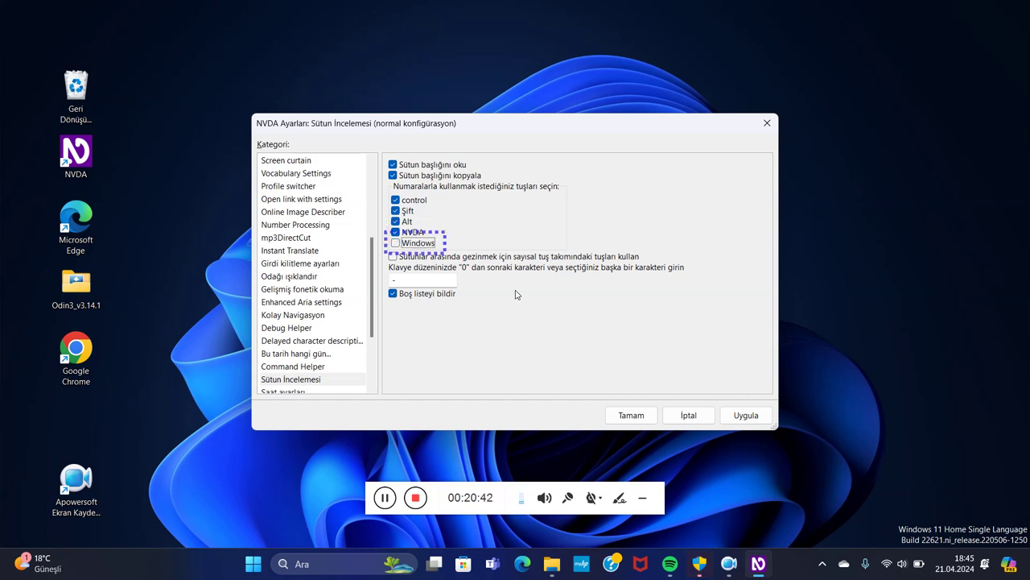
# - Enable using the numeric keypad keys to navigate between columns in Sütun İncelemesi and return to the category list
pyautogui.press('Tab')
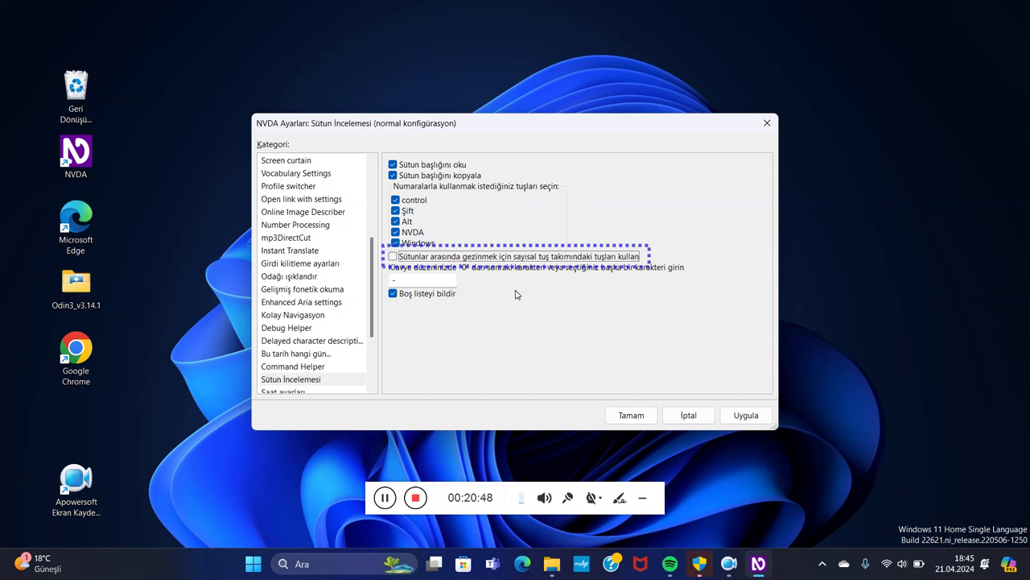
pyautogui.press('space')
pyautogui.press('Tab')
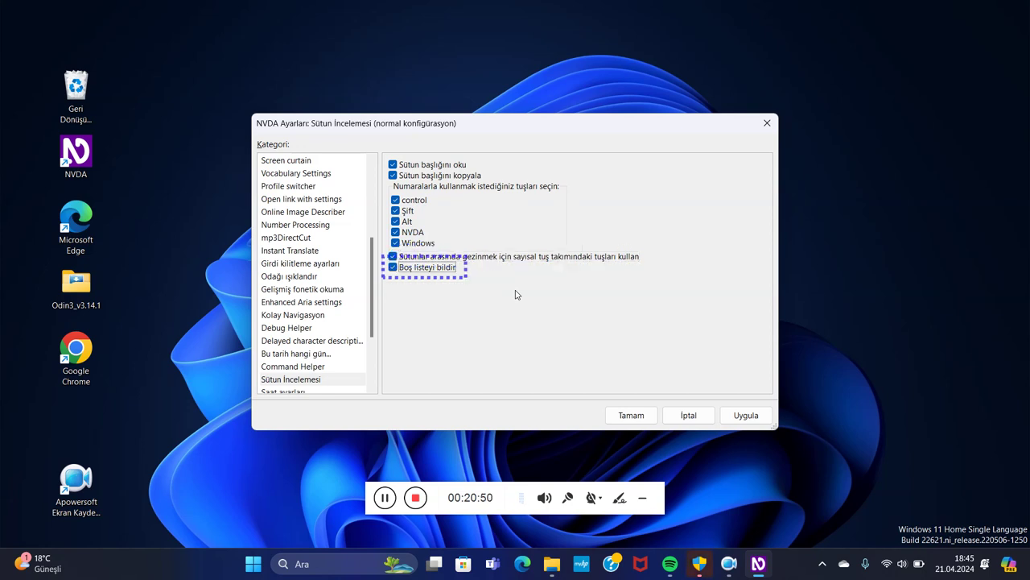
pyautogui.press('Tab')
pyautogui.press('Tab')
pyautogui.press('Tab')
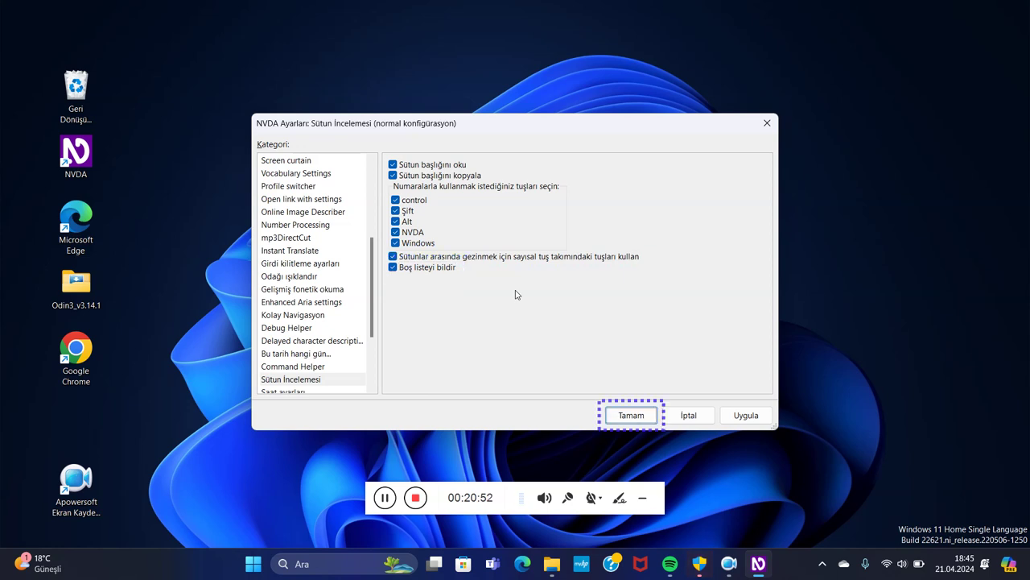
pyautogui.press('Tab')
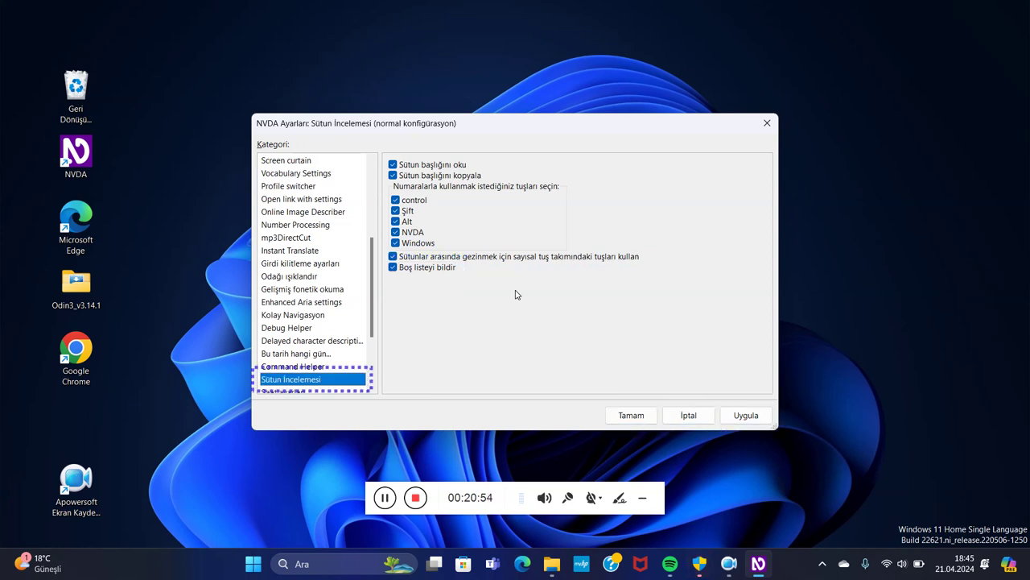
# - In the Saat ayarları category, set the time announcement format to "18 saat, 23 dakika ve 51 saniye"
pyautogui.press('Down')
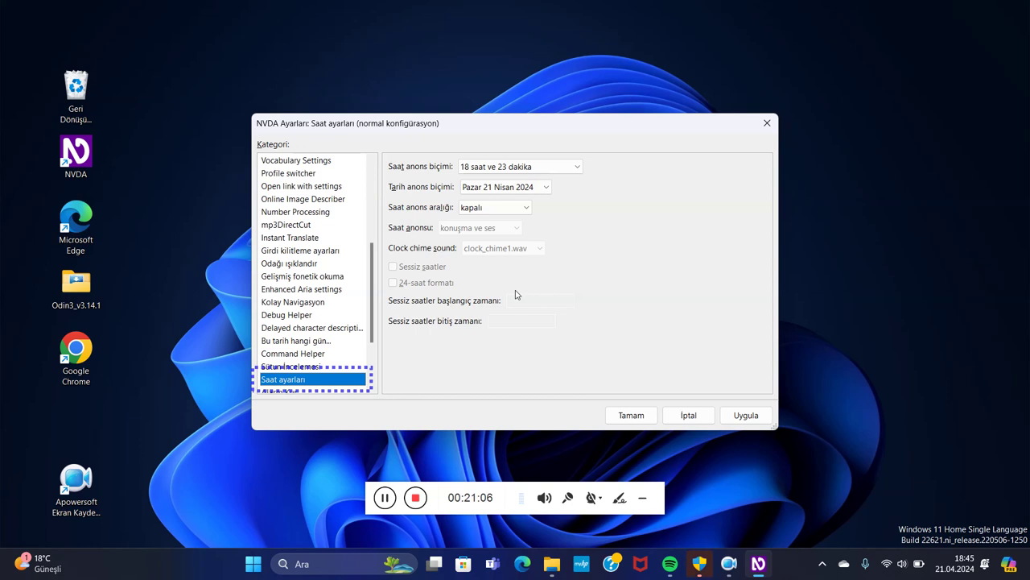
pyautogui.press('Tab')
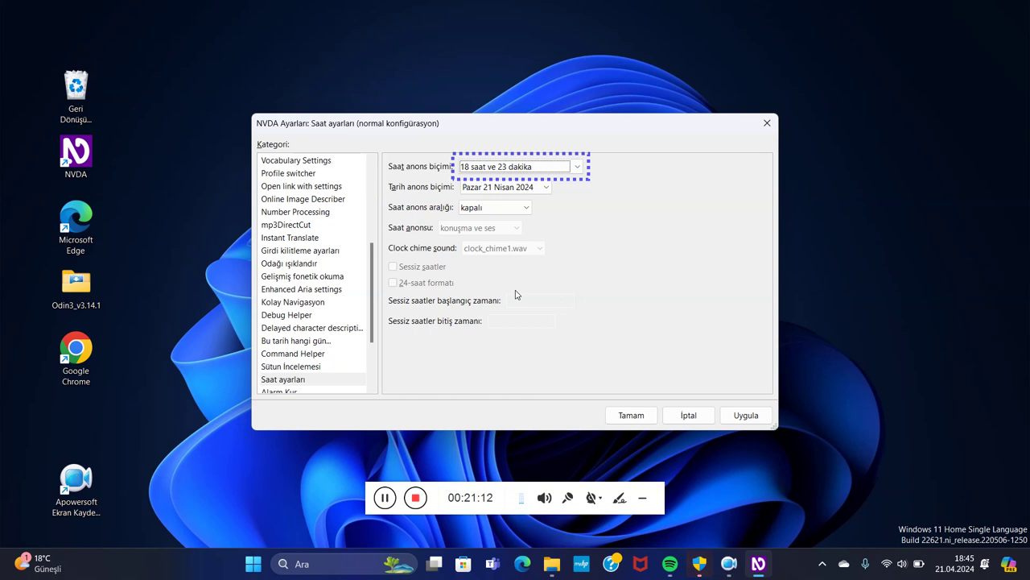
pyautogui.press('Down')
pyautogui.press('Tab')
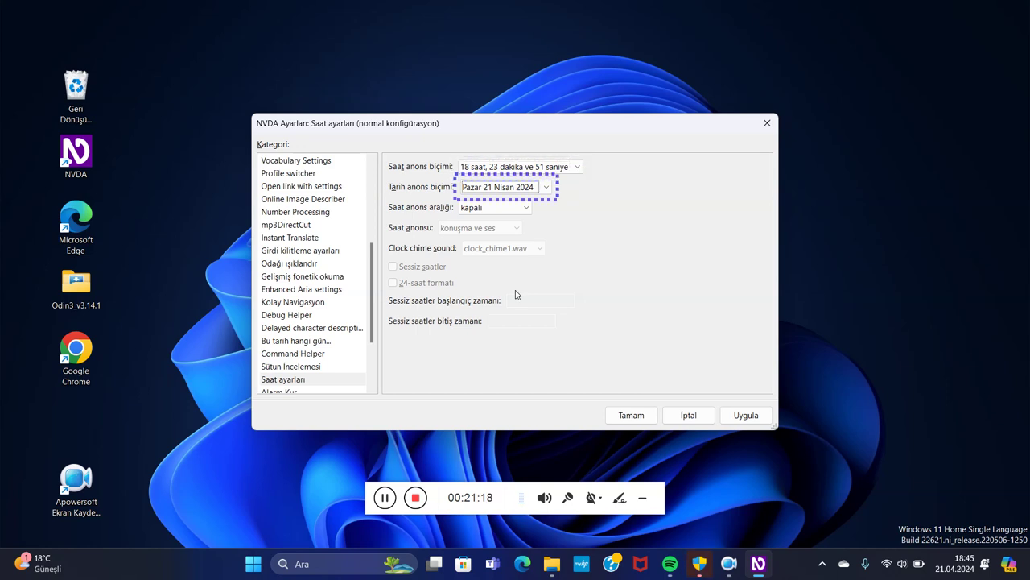
# - Set the date announcement format (Tarih anons biçimi) to 04-21-2024
pyautogui.press('Down')
pyautogui.press('Down')
pyautogui.press('Down')
pyautogui.press('Down')
pyautogui.press('Down')
pyautogui.press('Down')
pyautogui.press('Tab')
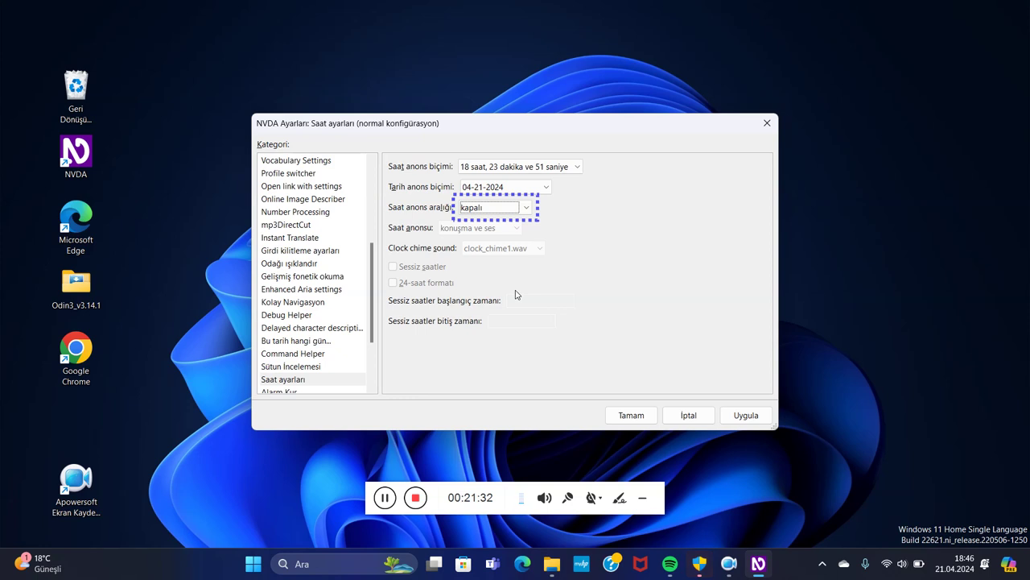
# - Set the time announcement interval (Saat anons aralığı) to "saat başlarında"
pyautogui.press('Down')
pyautogui.press('Down')
pyautogui.press('Down')
pyautogui.press('Down')
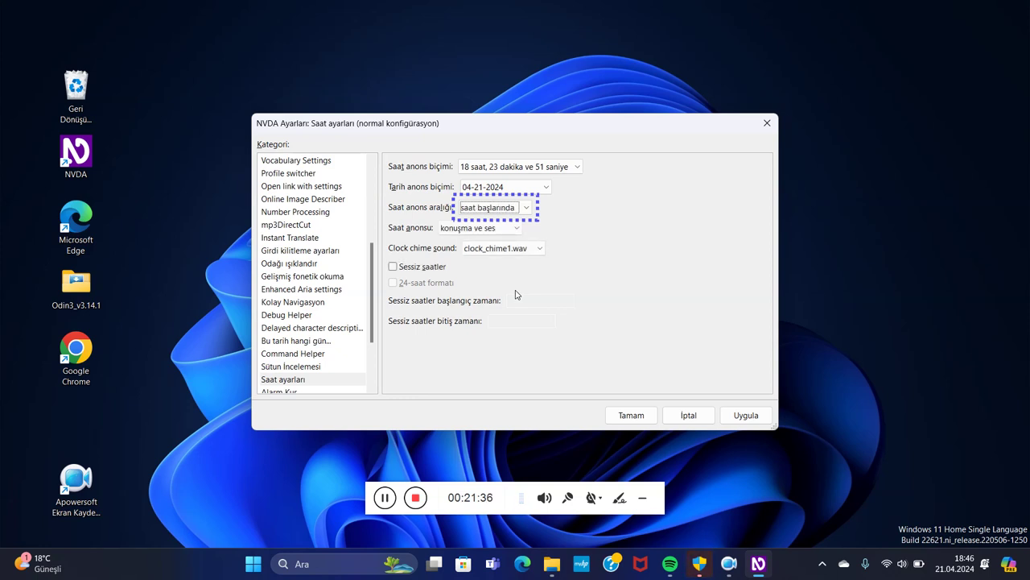
pyautogui.press('Tab')
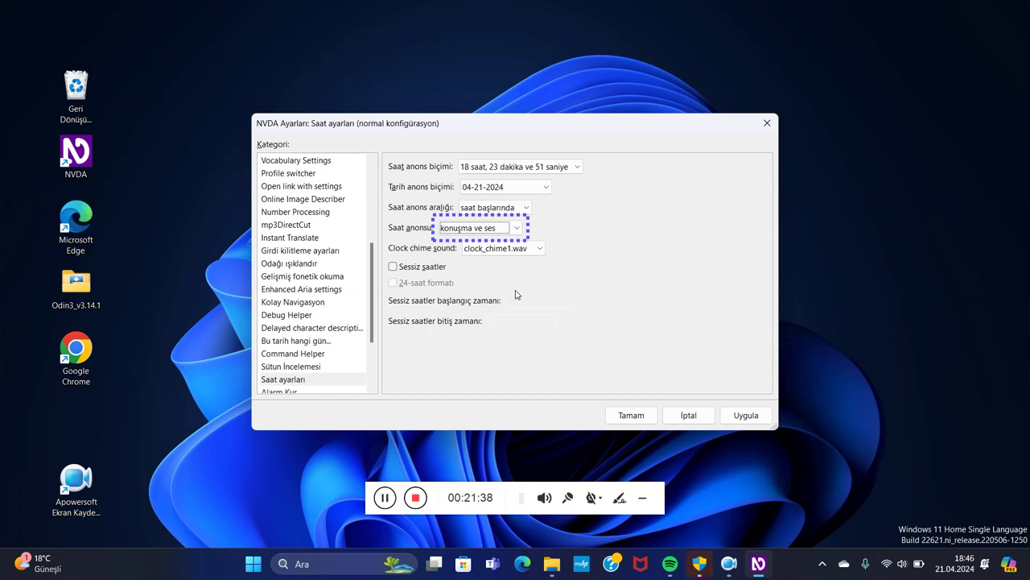
# - Try the available clock chime sounds and set the chime to clock_cuckoo4.wav
pyautogui.press('Tab')
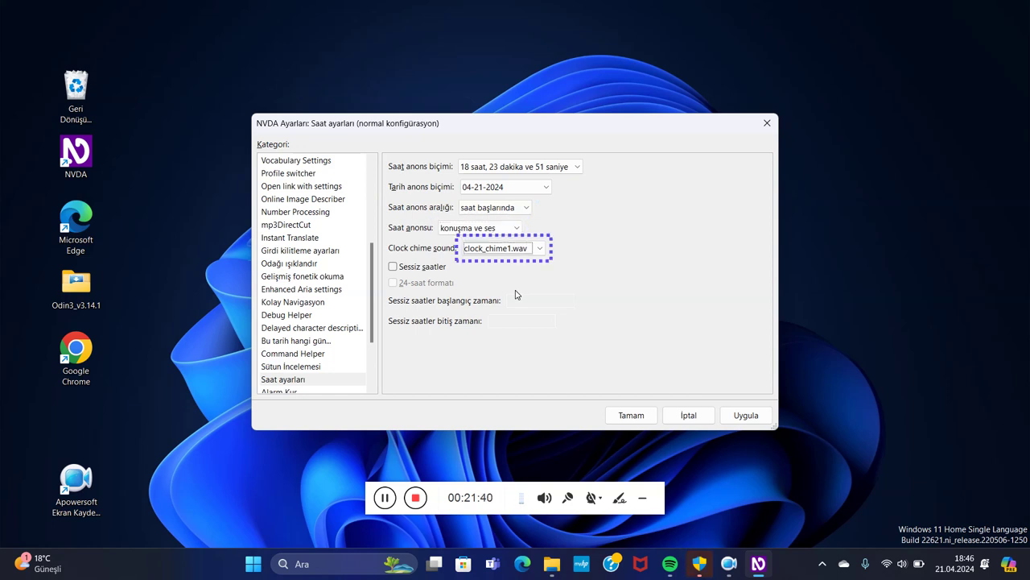
pyautogui.press('Down')
pyautogui.press('Up')
pyautogui.press('Down')
pyautogui.press('Down')
pyautogui.press('Down')
pyautogui.press('Down')
pyautogui.press('Down')
pyautogui.press('Down')
pyautogui.press('Tab')
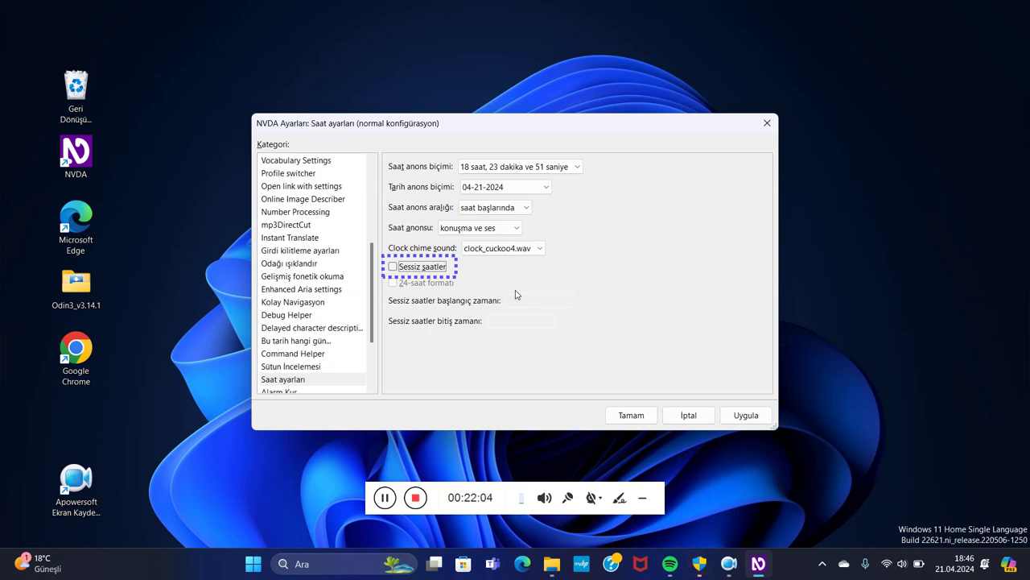
# - Enable quiet hours (Sessiz saatler) and the 24-hour format (24-saat formatı), then return to the category list
pyautogui.press('space')
pyautogui.press('Tab')
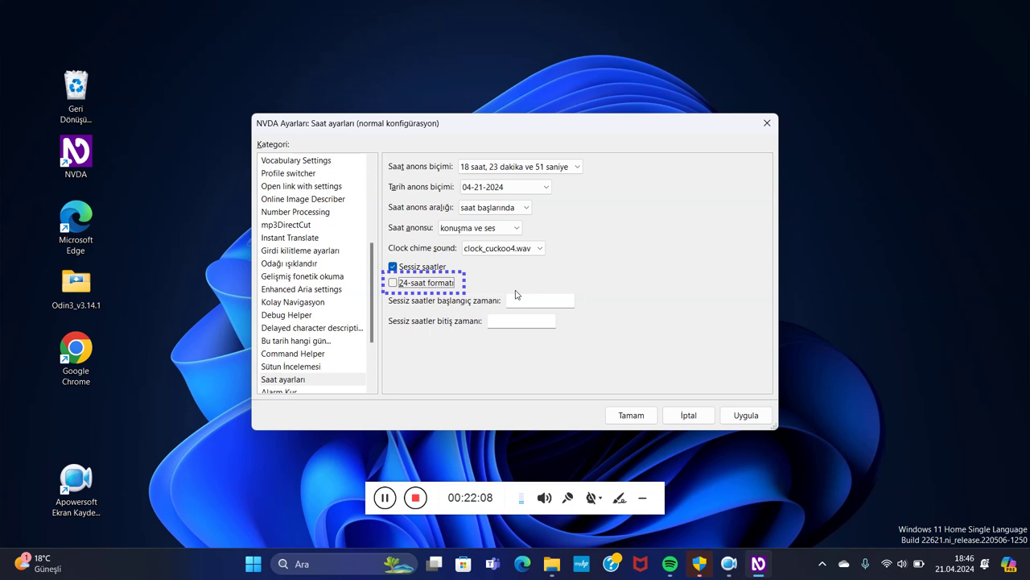
pyautogui.press('space')
pyautogui.press('Tab')
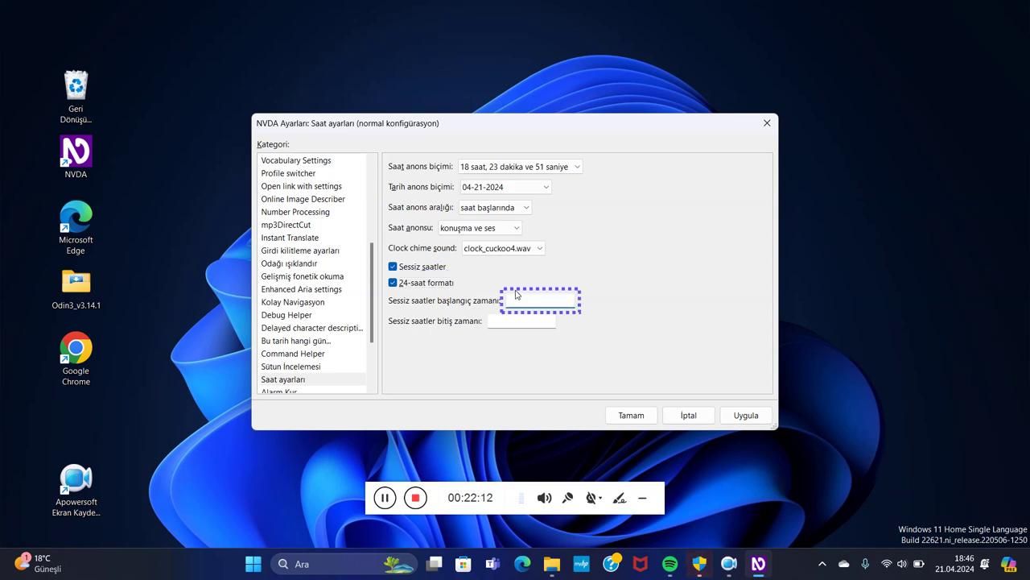
pyautogui.press('Tab')
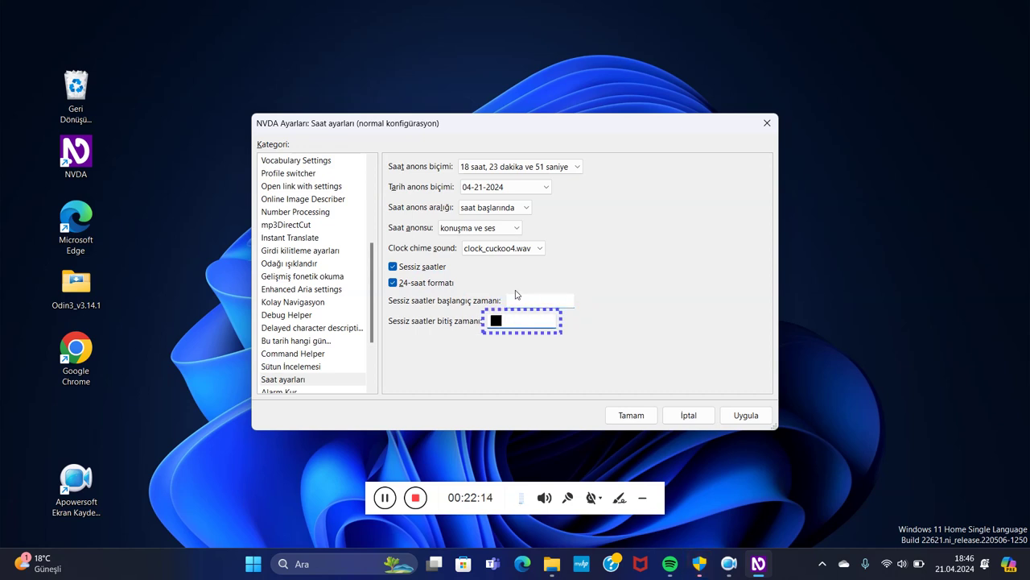
pyautogui.press('Tab')
pyautogui.press('Tab')
pyautogui.press('Tab')
pyautogui.press('Tab')
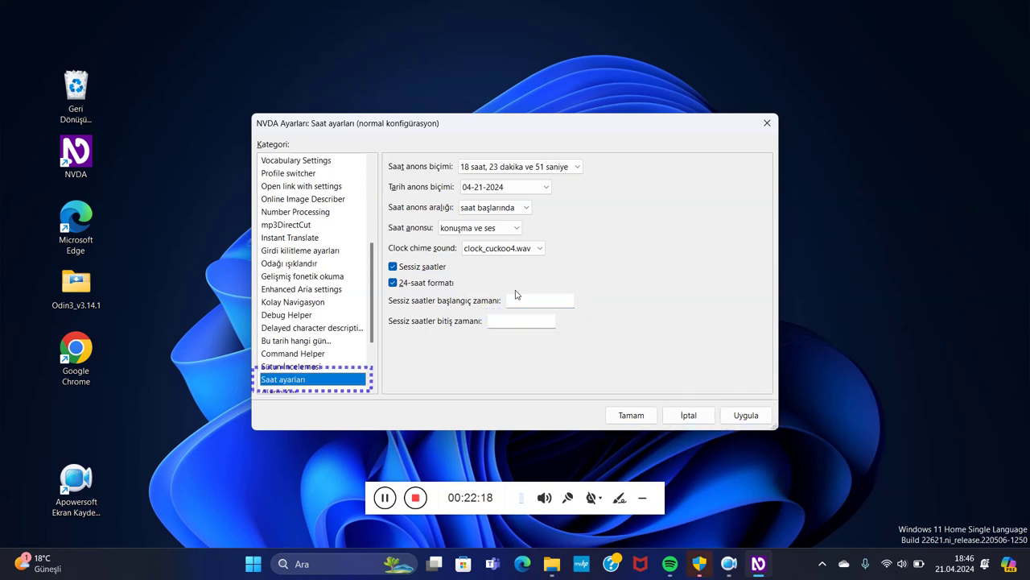
# - In the Alarm Kur category, set the timer unit to Saat and the alarm sound to alarms.wav
pyautogui.press('Down')
pyautogui.press('Tab')
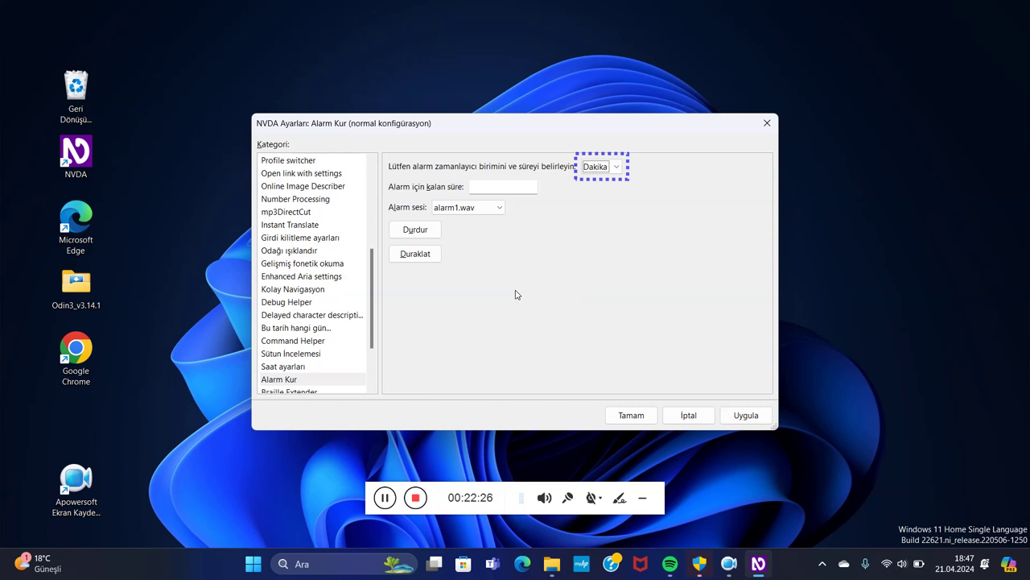
pyautogui.press('Up')
pyautogui.press('Tab')
pyautogui.press('Tab')
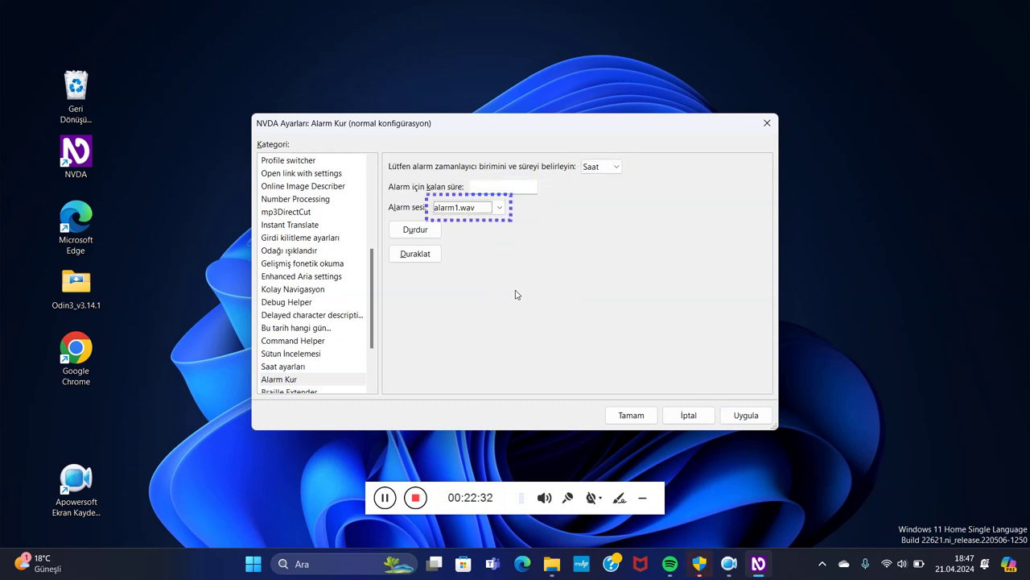
pyautogui.press('Down')
pyautogui.press('Tab')
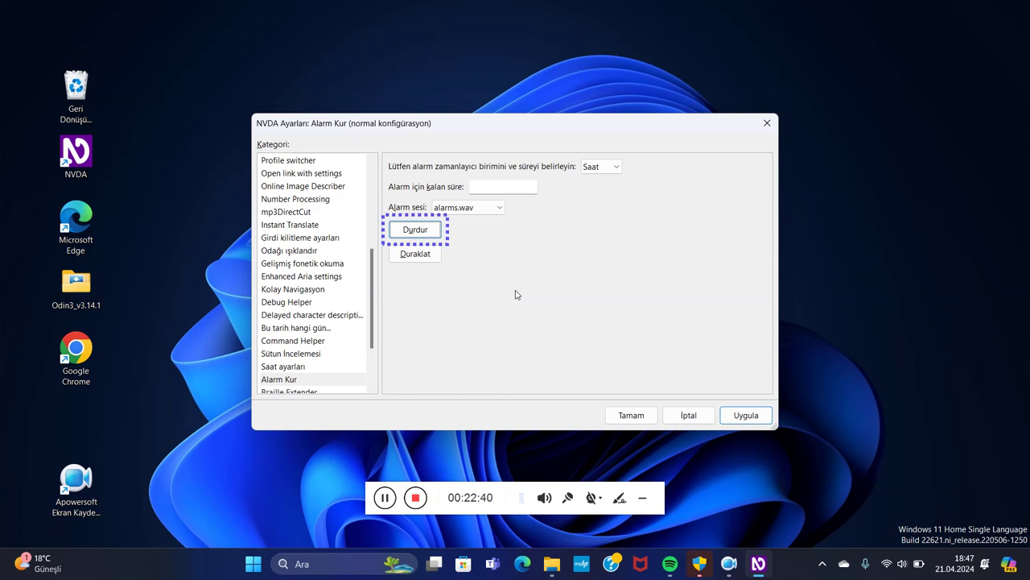
# - Review the alarm's Durdur and Duraklat controls and return to the category list
pyautogui.press('Tab')
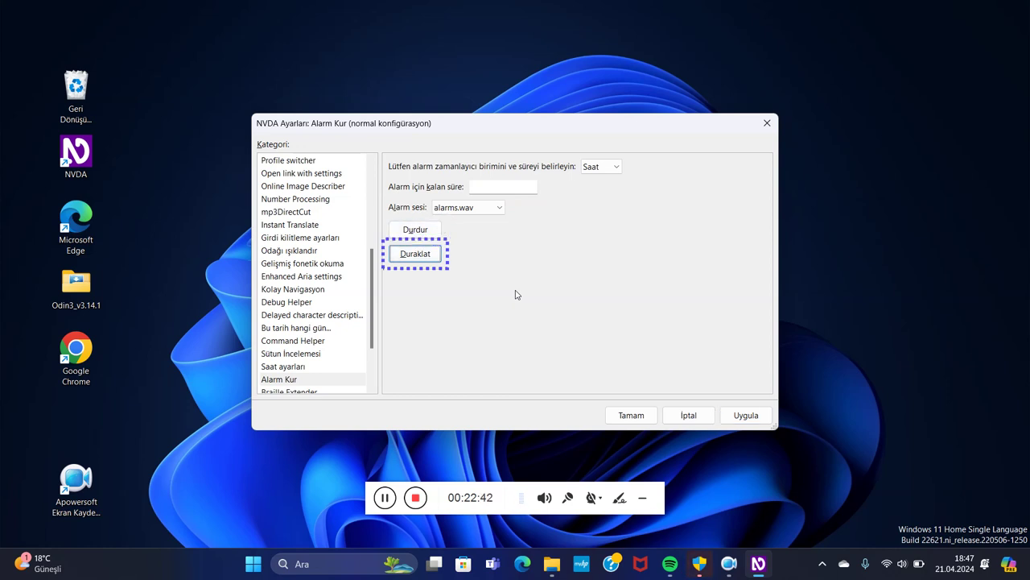
pyautogui.press('Tab')
pyautogui.hotkey('shift', 'Tab')
pyautogui.press('Tab')
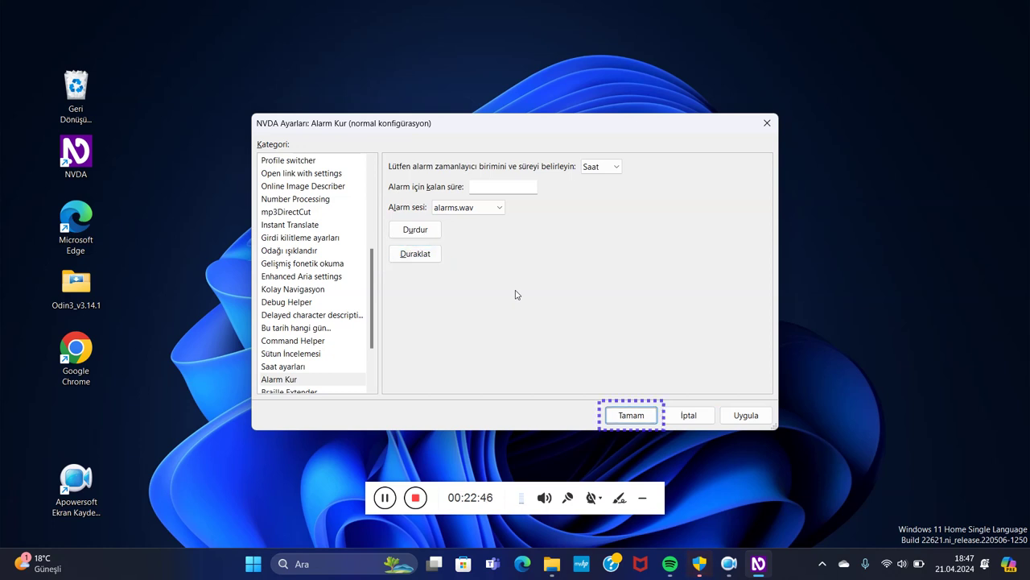
pyautogui.hotkey('shift', 'Tab')
pyautogui.hotkey('shift', 'Tab')
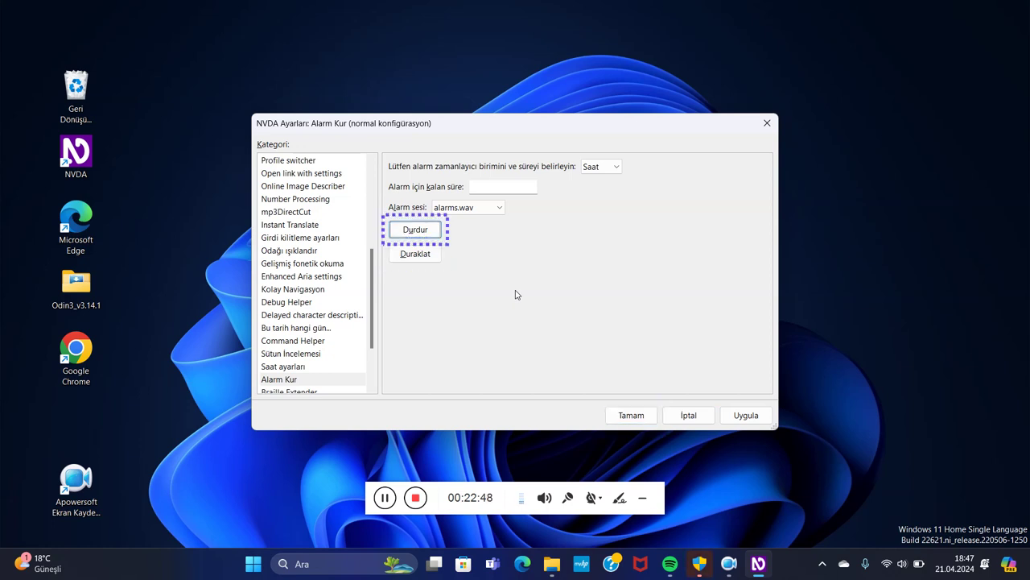
pyautogui.press('Tab')
pyautogui.press('Tab')
pyautogui.press('Tab')
pyautogui.press('Tab')
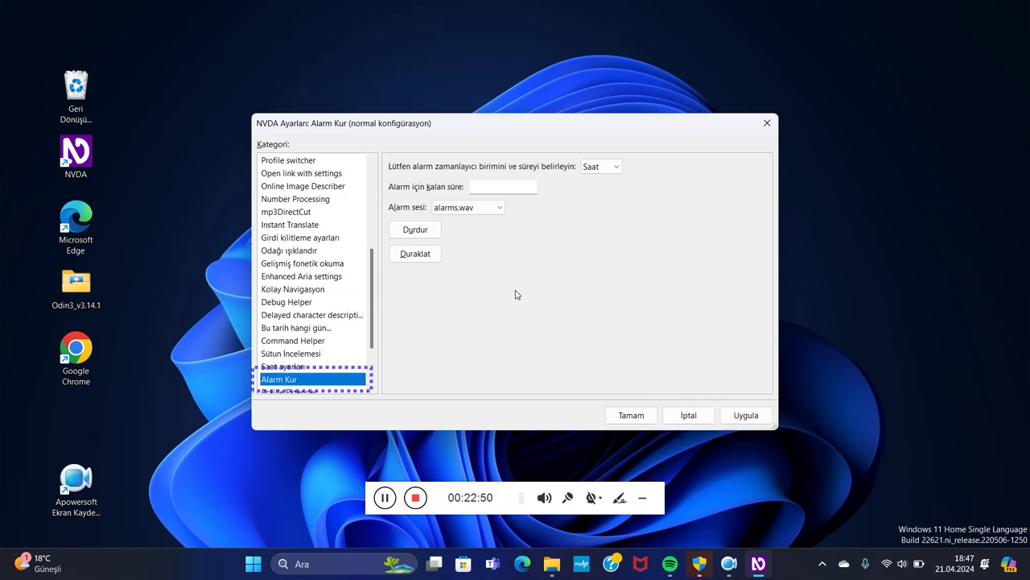
# - Look through the Braille Extender, BluetoothAudio and Beep keyboard categories for their available options
pyautogui.press('Tab')
pyautogui.press('Down')
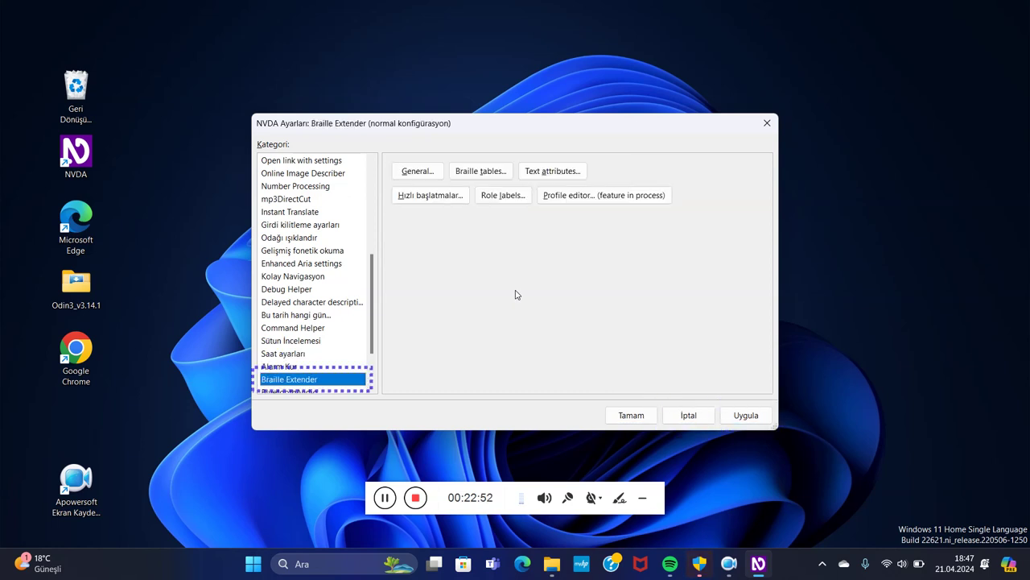
pyautogui.press('Down')
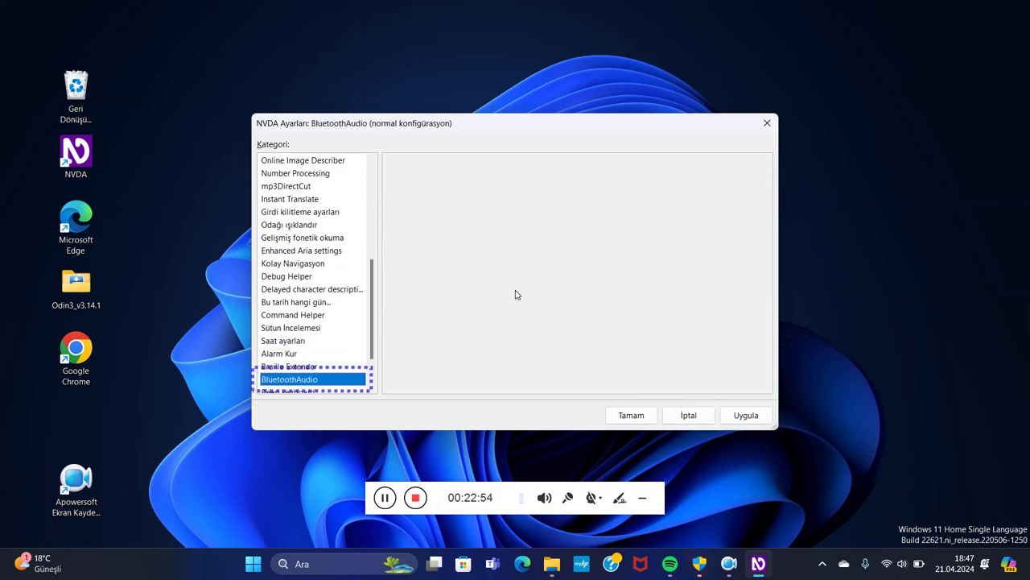
pyautogui.press('Tab')
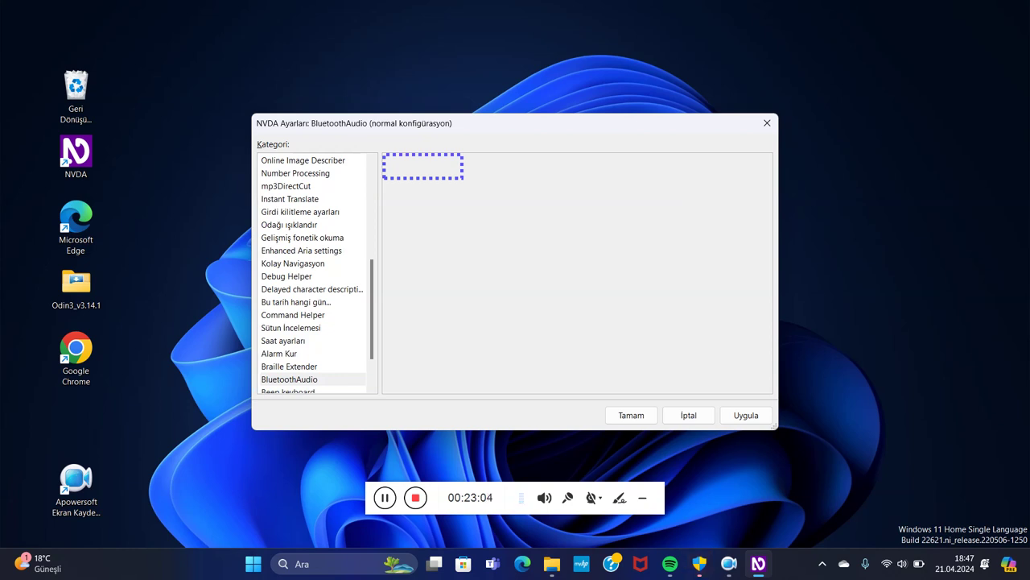
pyautogui.press('Tab')
pyautogui.press('Tab')
pyautogui.press('Tab')
pyautogui.press('Tab')
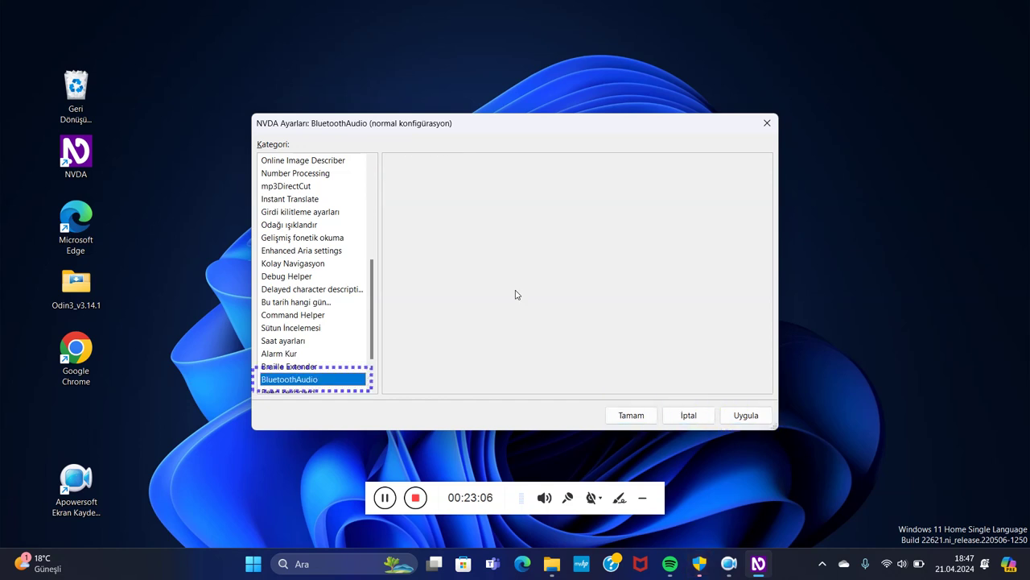
pyautogui.press('Down')
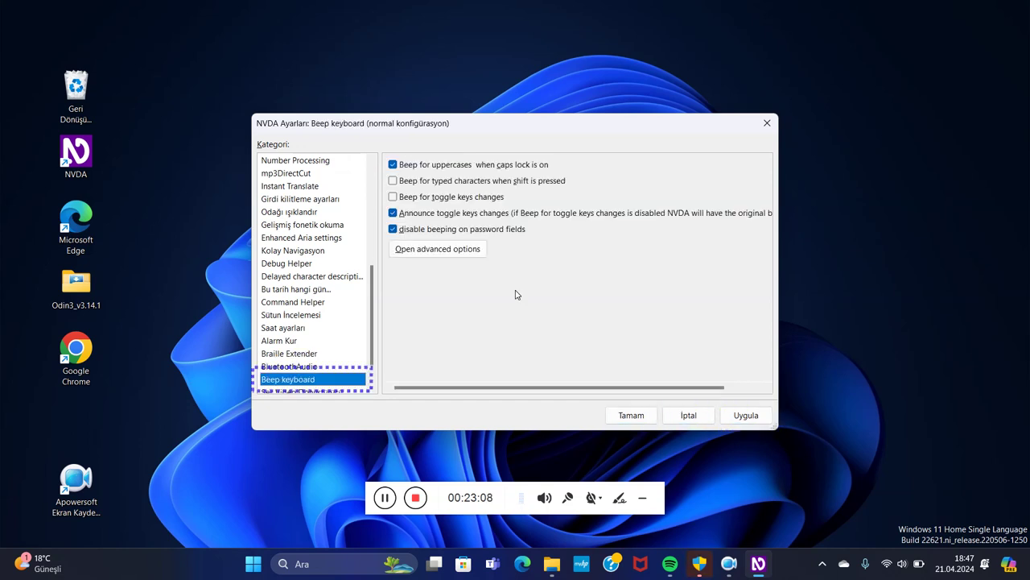
# - In the Ses Video Dönüştürücü category, enable writing a report file (Rapor dosyası yaz) and return to the category list
pyautogui.press('Down')
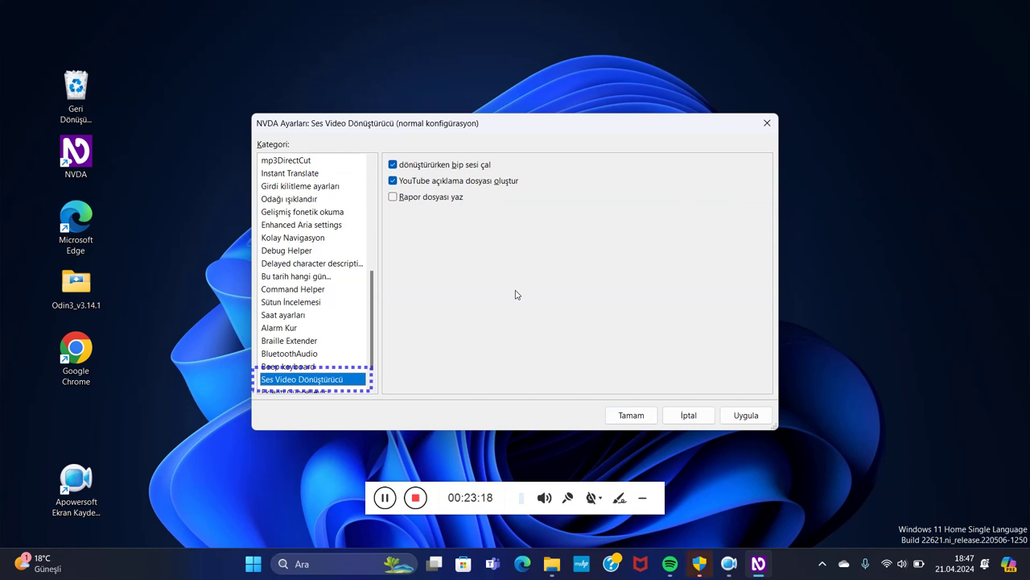
pyautogui.press('Tab')
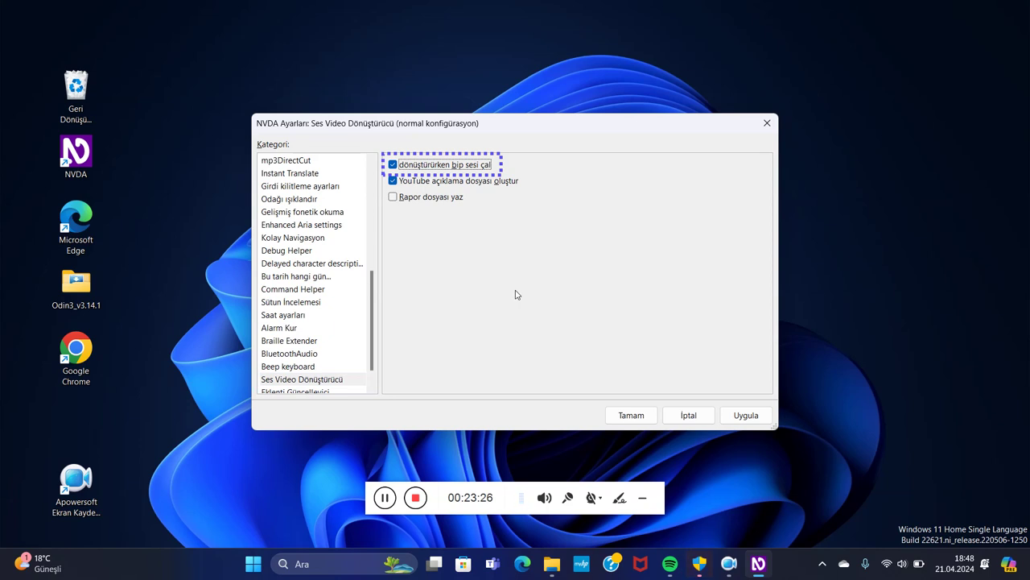
pyautogui.press('Tab')
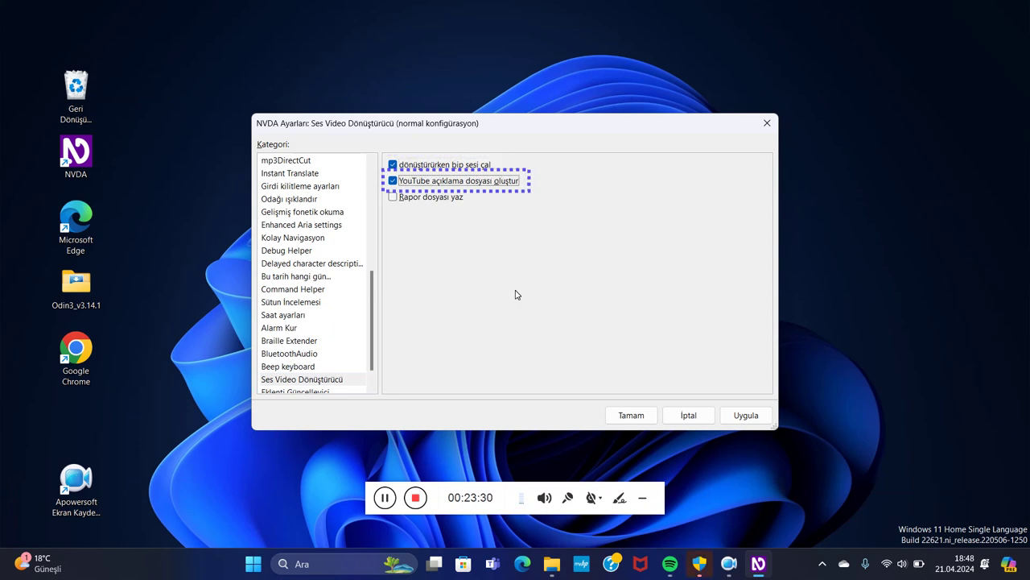
pyautogui.press('Tab')
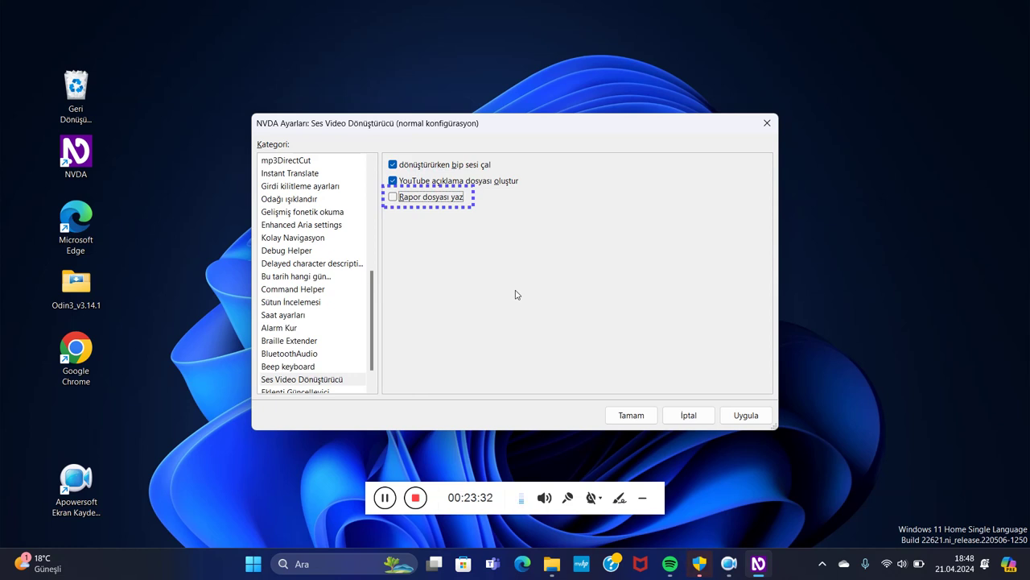
pyautogui.press('space')
pyautogui.press('Tab')
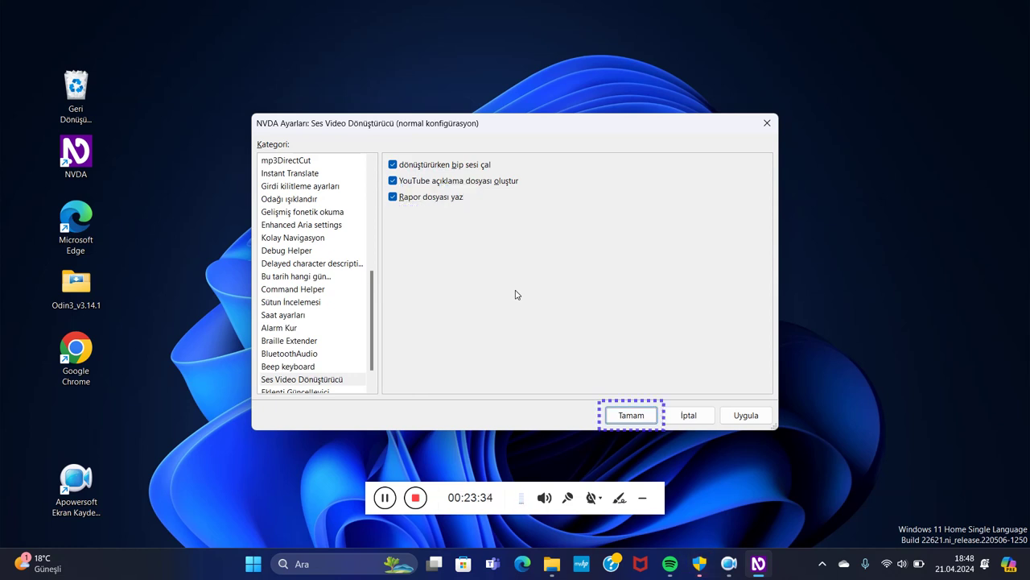
pyautogui.press('Tab')
pyautogui.press('Tab')
pyautogui.press('Tab')
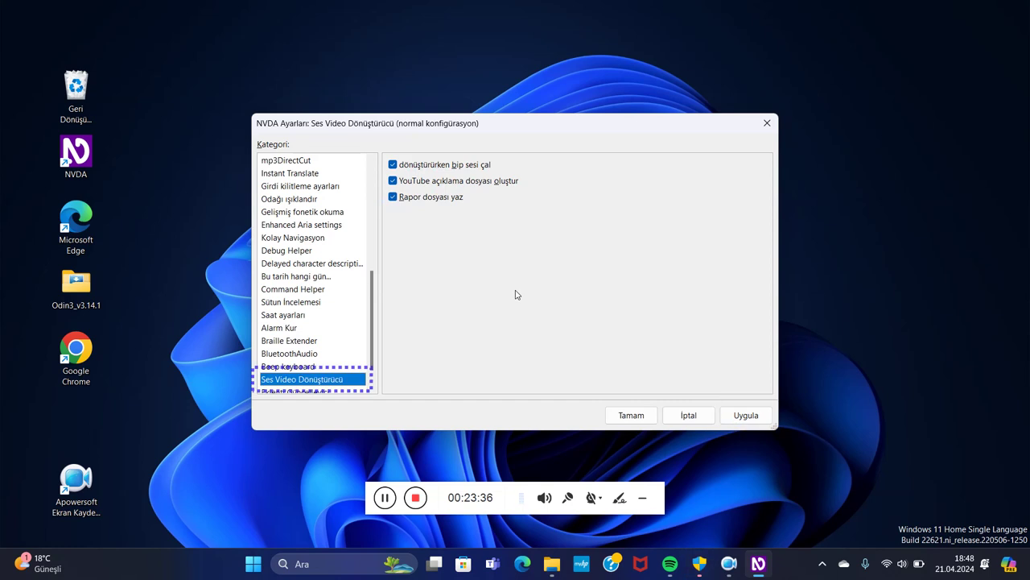
# - In the Eklenti Güncelleyici category, disable automatic checking for add-on updates
pyautogui.press('Down')
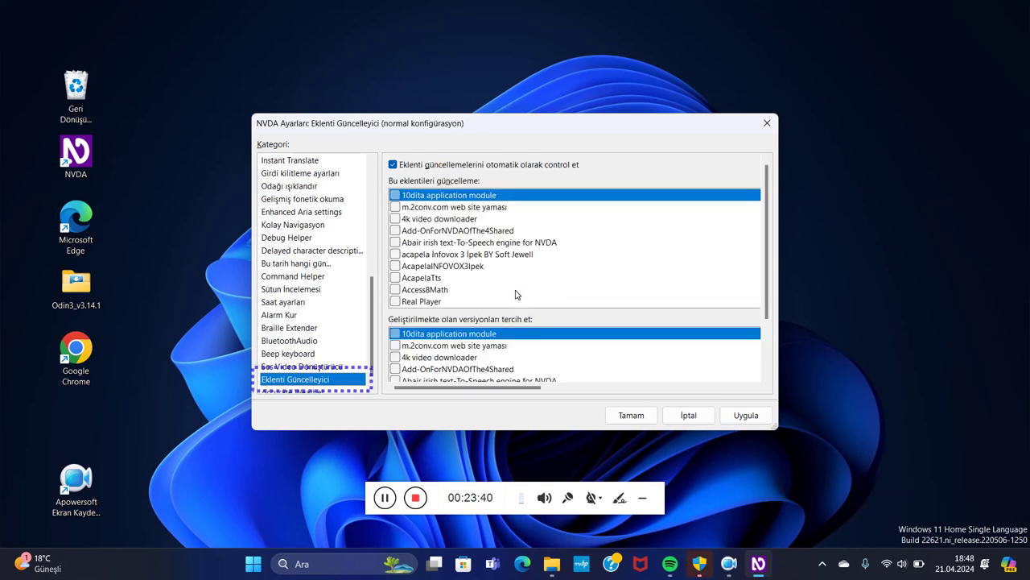
pyautogui.press('Tab')
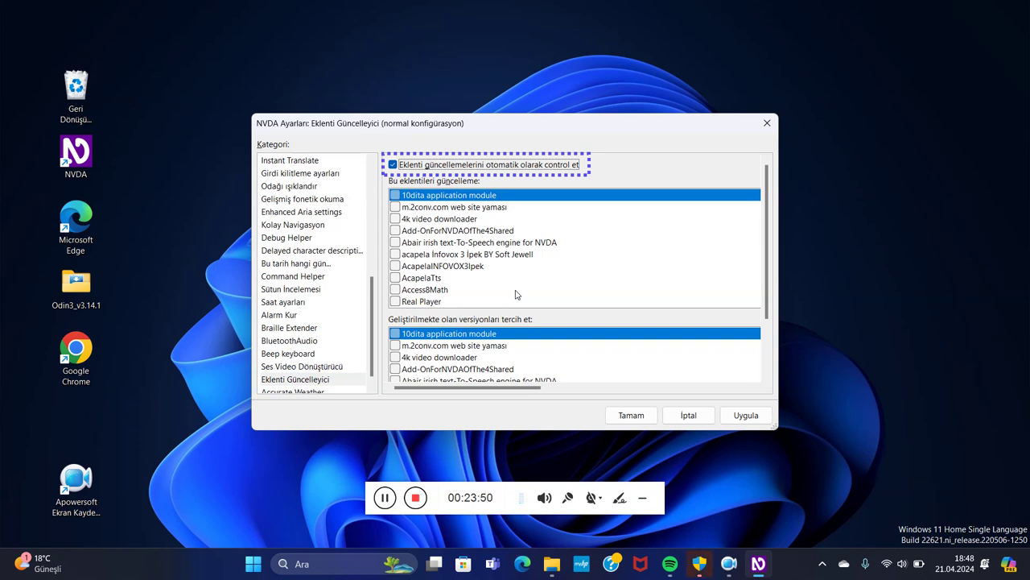
pyautogui.press('space')
pyautogui.press('Tab')
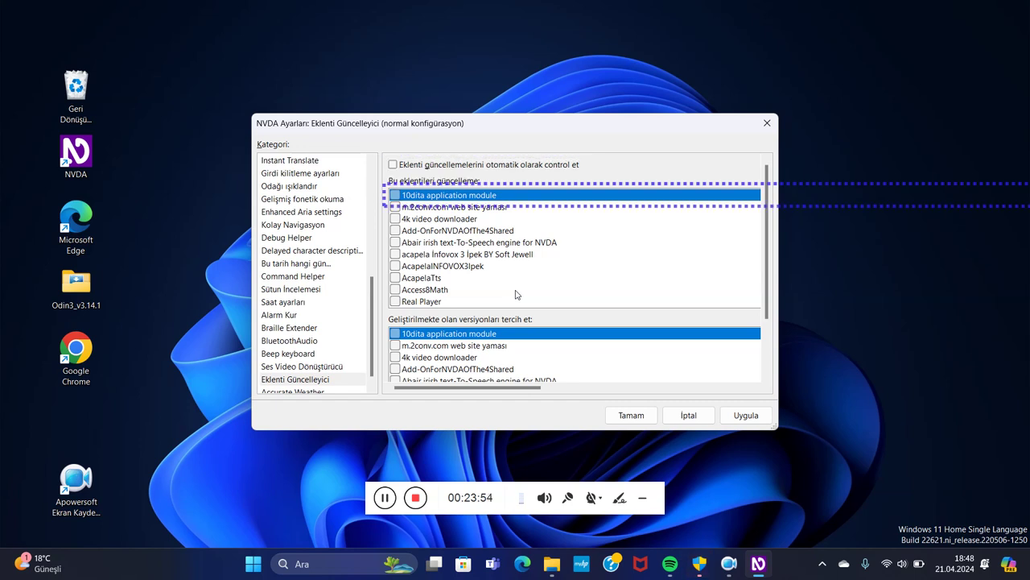
# - Look over the list of add-ons preferring development versions, then open the Accurate Weather category
pyautogui.press('Tab')
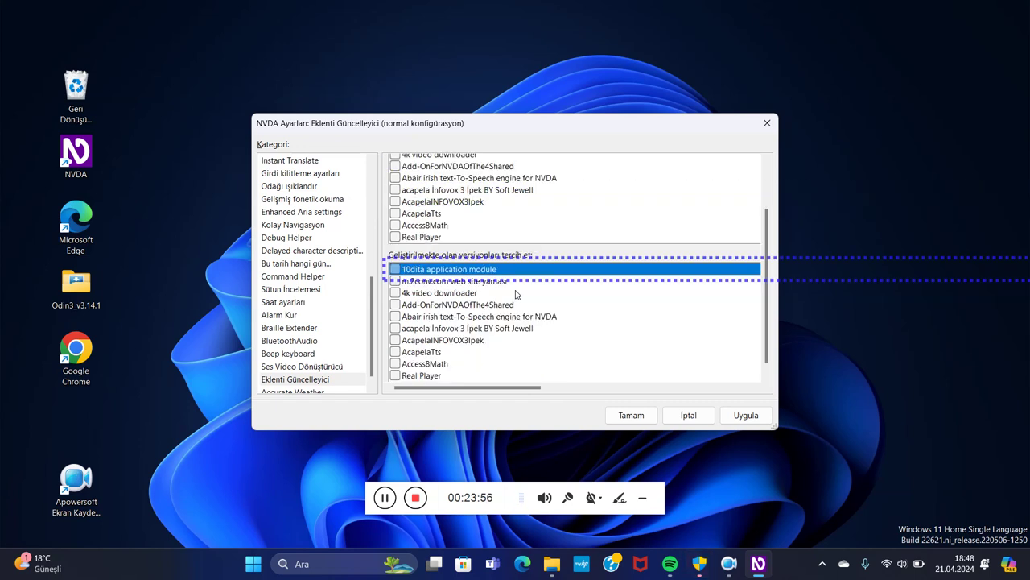
pyautogui.press('Tab')
pyautogui.press('Tab')
pyautogui.press('Tab')
pyautogui.press('Tab')
pyautogui.press('Down')
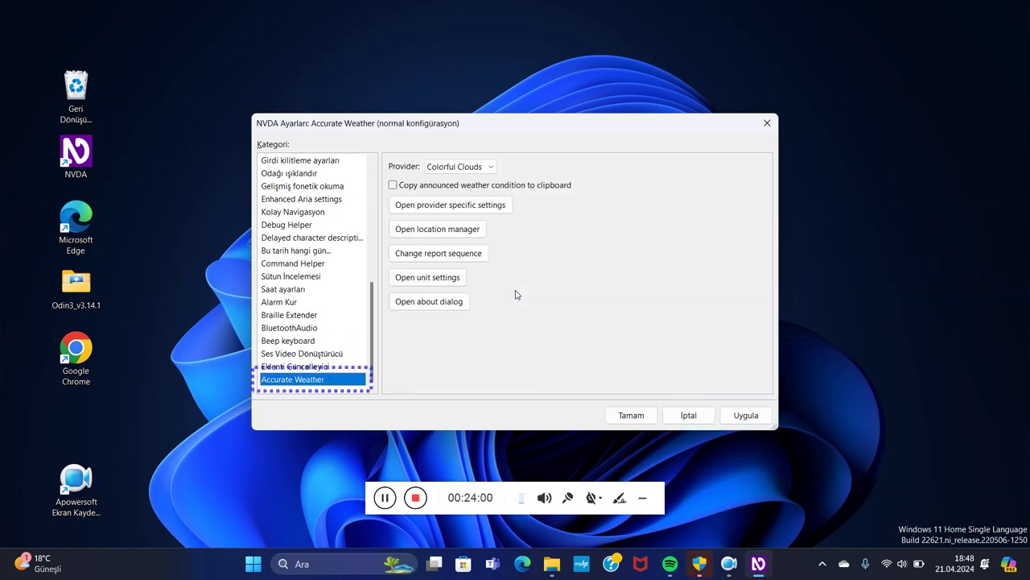
# - In the Accurate Weather category, enable copying the announced weather condition to the clipboard
pyautogui.press('Tab')
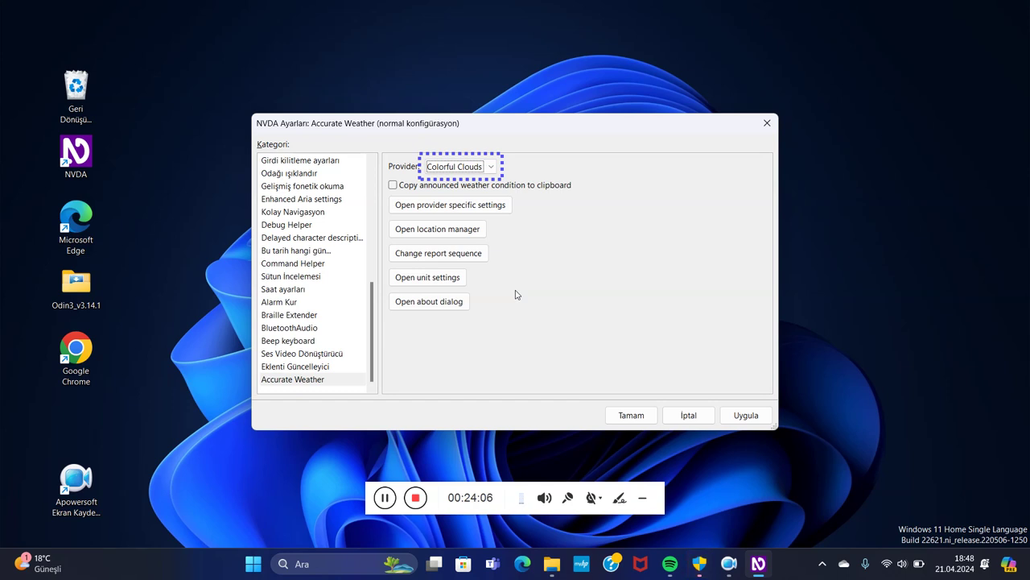
pyautogui.press('Tab')
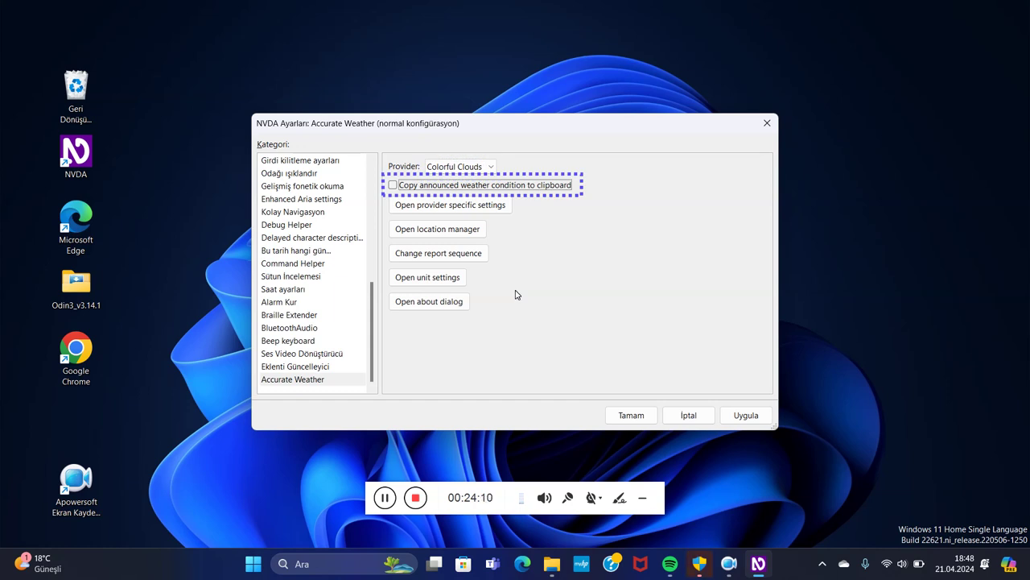
pyautogui.press('space')
pyautogui.press('Tab')
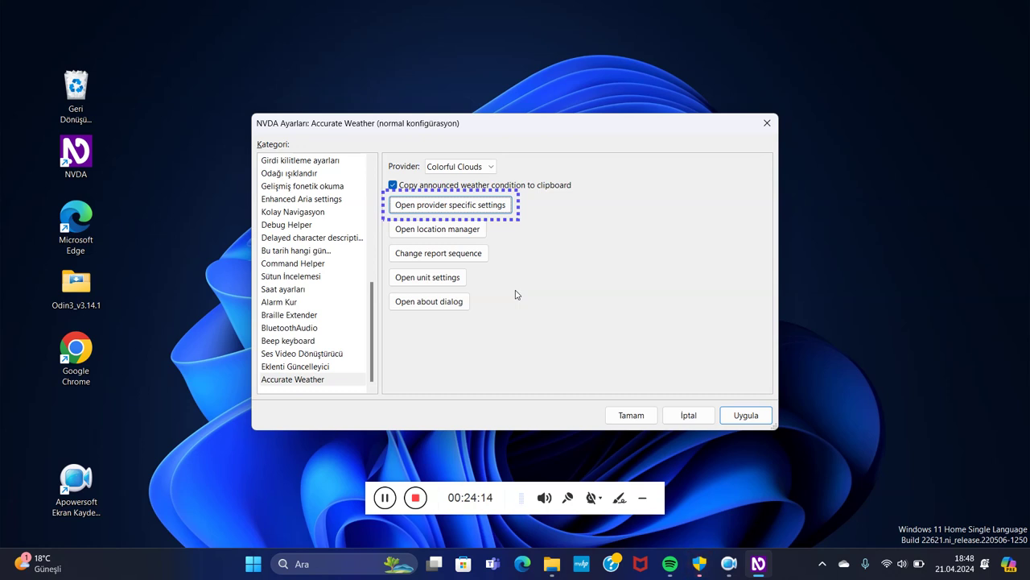
# - Look through the Accurate Weather category's location manager, report sequence, unit settings and about options, returning to the category list
pyautogui.press('Tab')
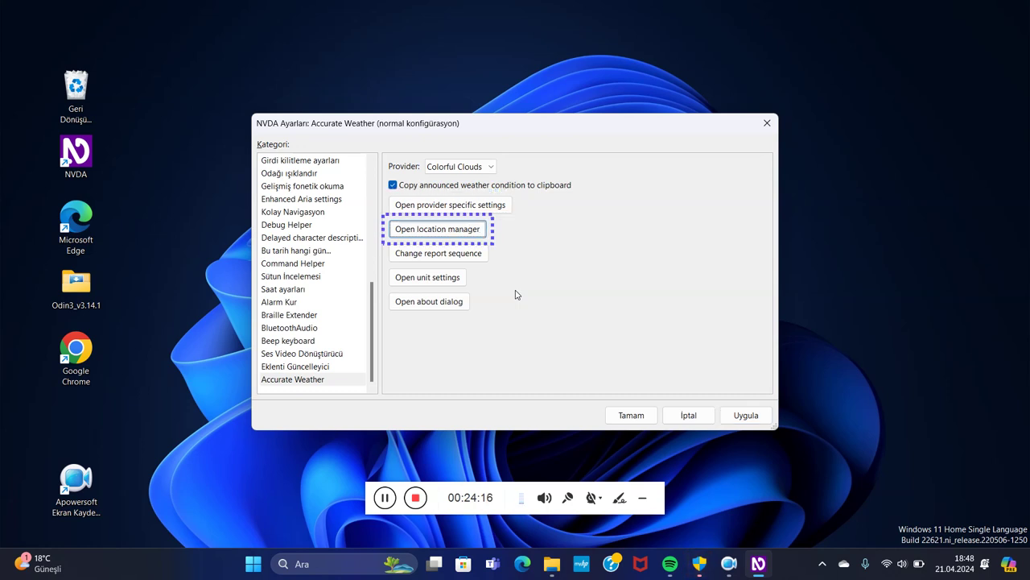
pyautogui.press('Tab')
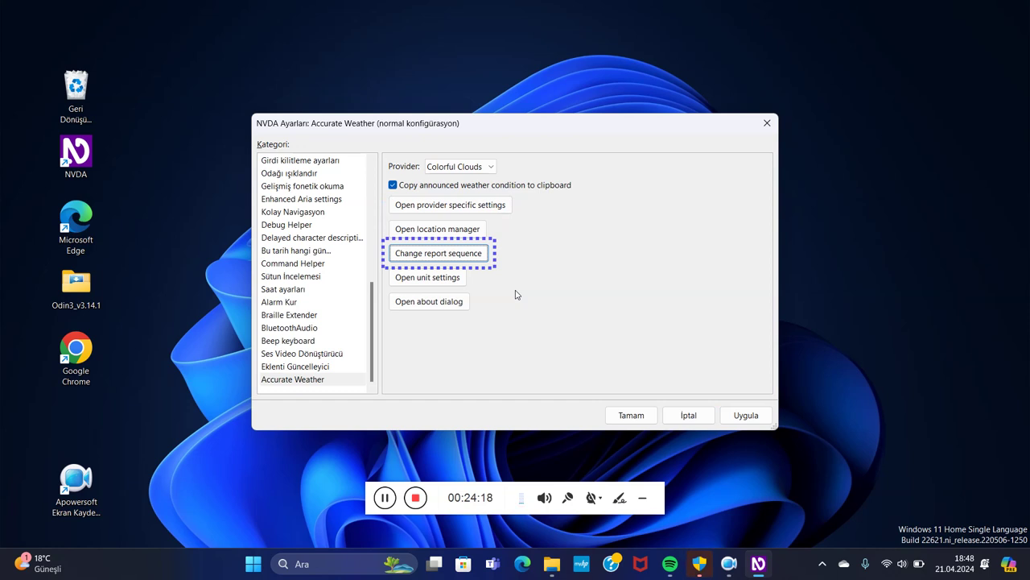
pyautogui.press('Tab')
pyautogui.press('Tab')
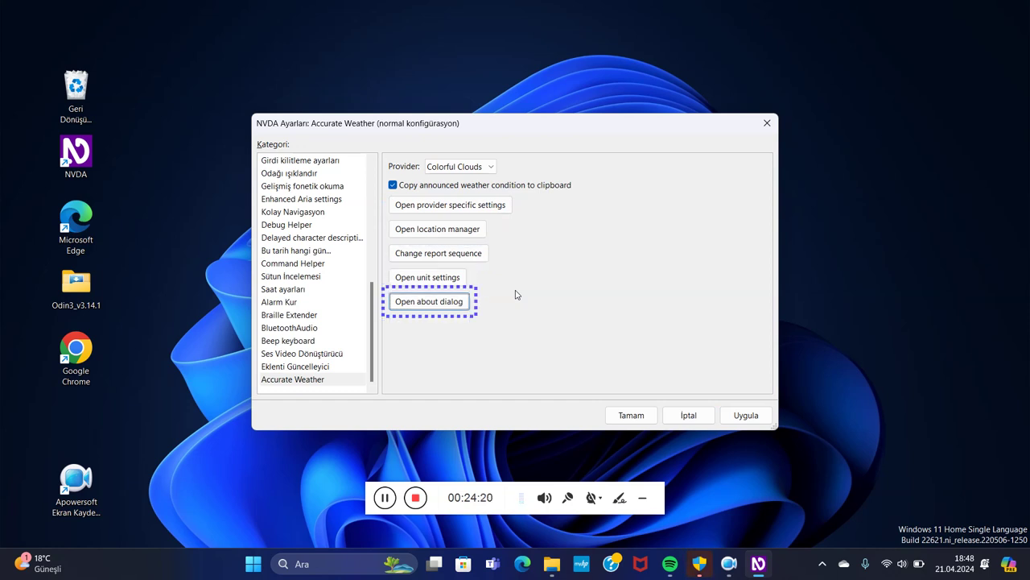
pyautogui.press('Tab')
pyautogui.press('Tab')
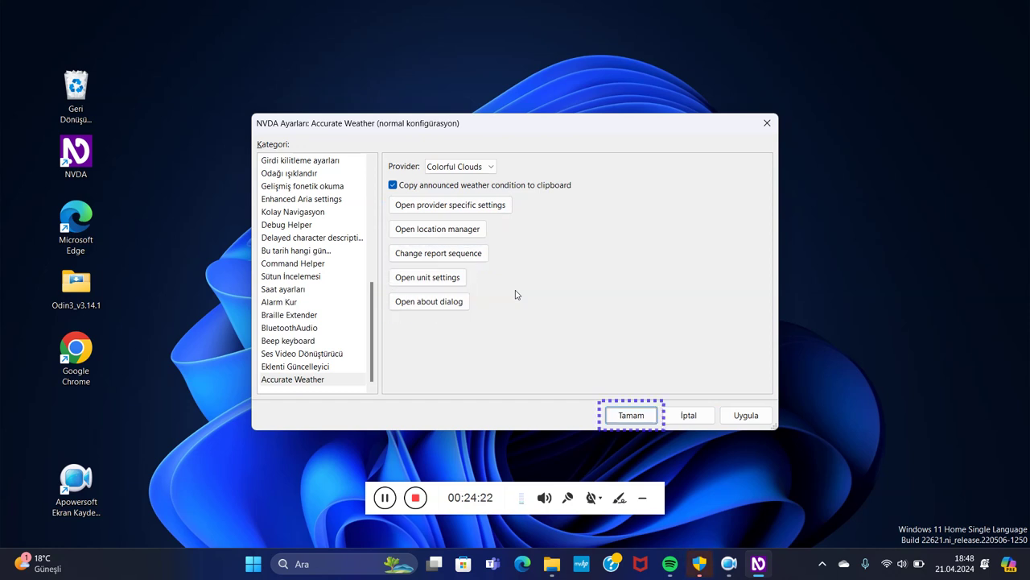
pyautogui.press('Tab')
pyautogui.press('Tab')
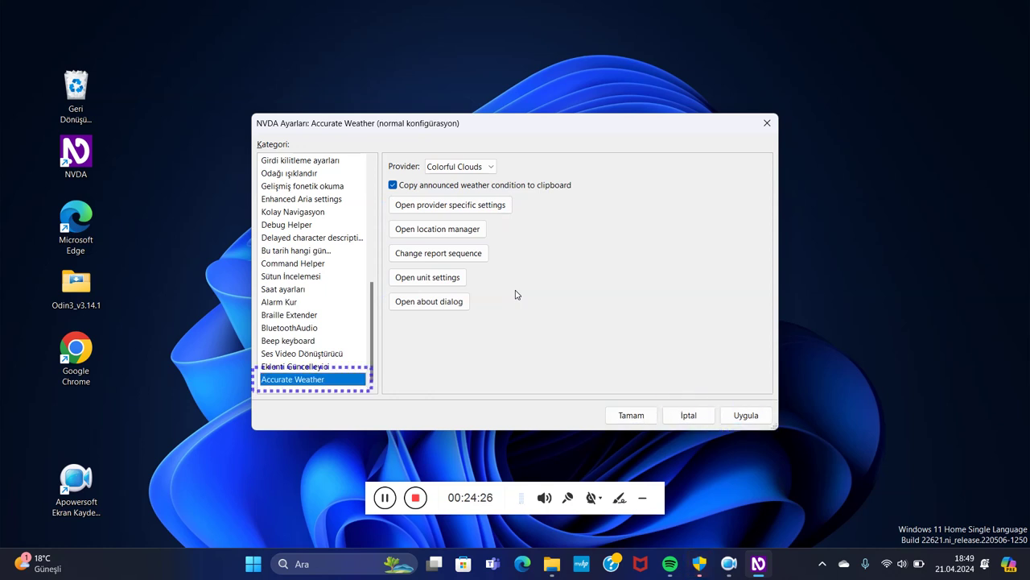
# - Apply the changed NVDA settings and dismiss the resulting dialog
pyautogui.press('Tab')
pyautogui.press('Tab')
pyautogui.press('Tab')
pyautogui.press('Tab')
pyautogui.press('Tab')
pyautogui.press('Tab')
pyautogui.press('Tab')
pyautogui.press('Tab')
pyautogui.press('Tab')
pyautogui.press('Tab')
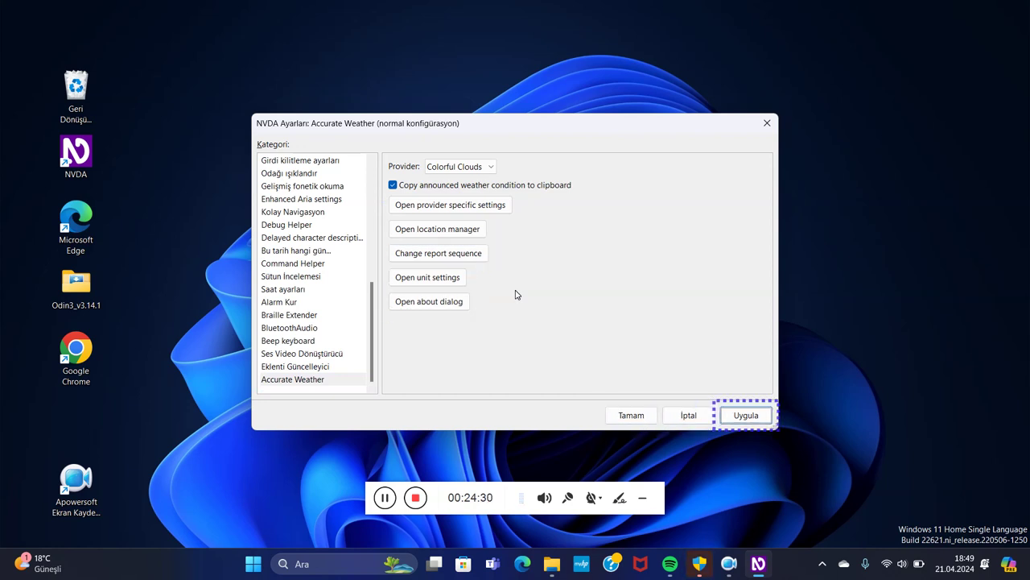
pyautogui.press('space')
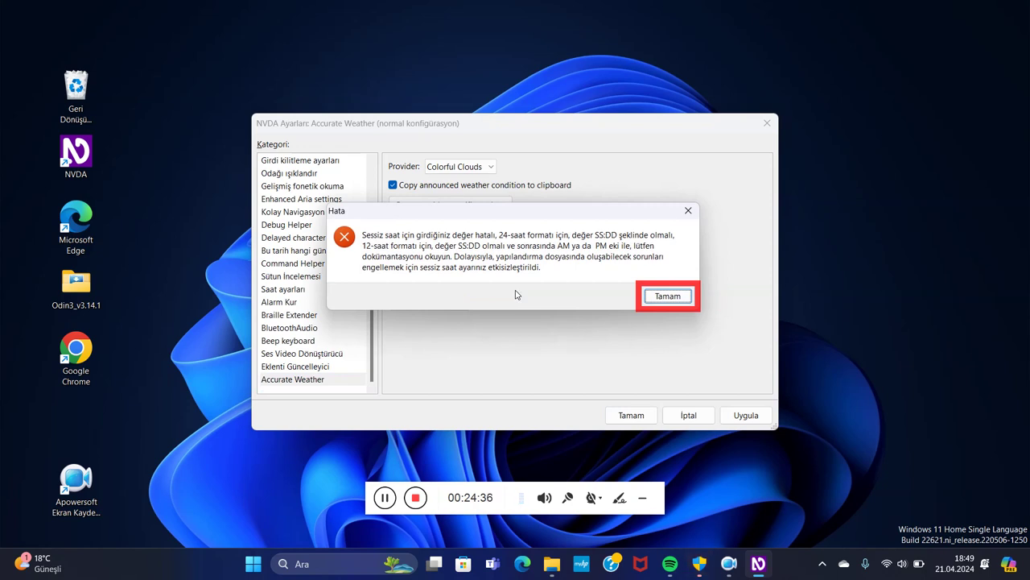
pyautogui.press('Return')
# - Go back through the add-on categories to Alarm Kur and look over its timer unit, duration and sound options
pyautogui.press('Up')
pyautogui.press('Up')
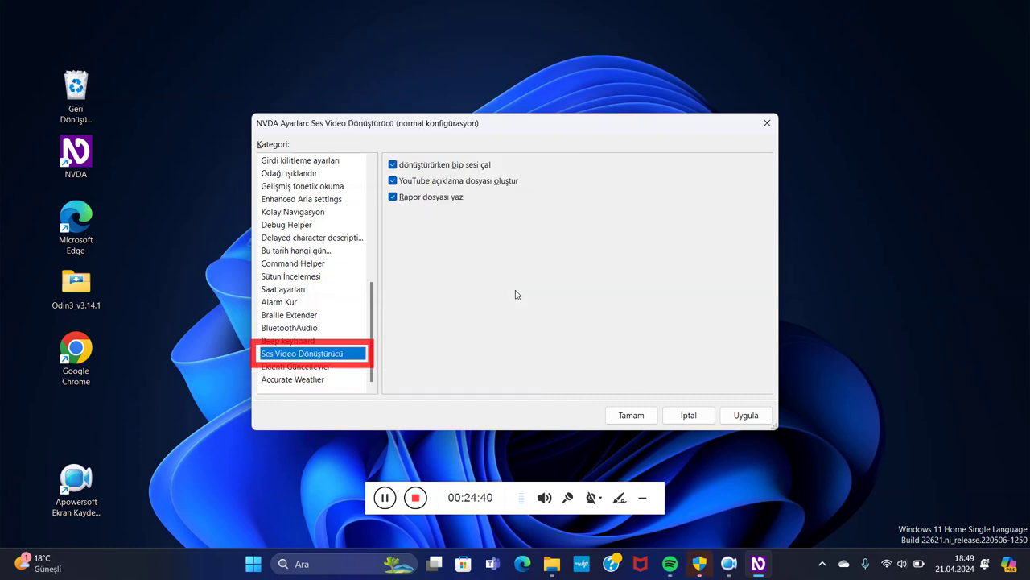
pyautogui.press('Up')
pyautogui.press('Up')
pyautogui.press('Up')
pyautogui.press('Up')
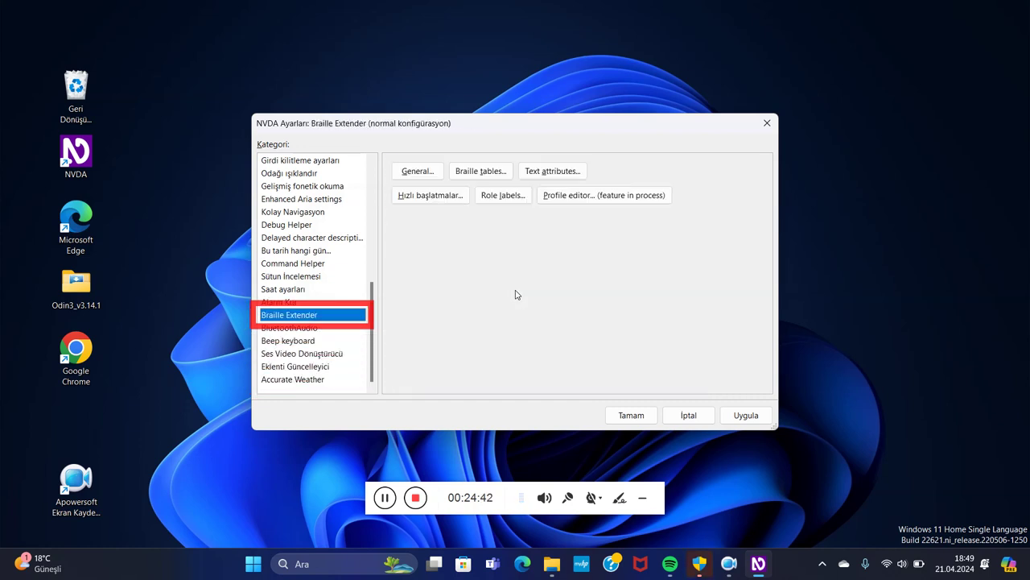
pyautogui.press('Tab')
pyautogui.press('Tab')
pyautogui.press('Tab')
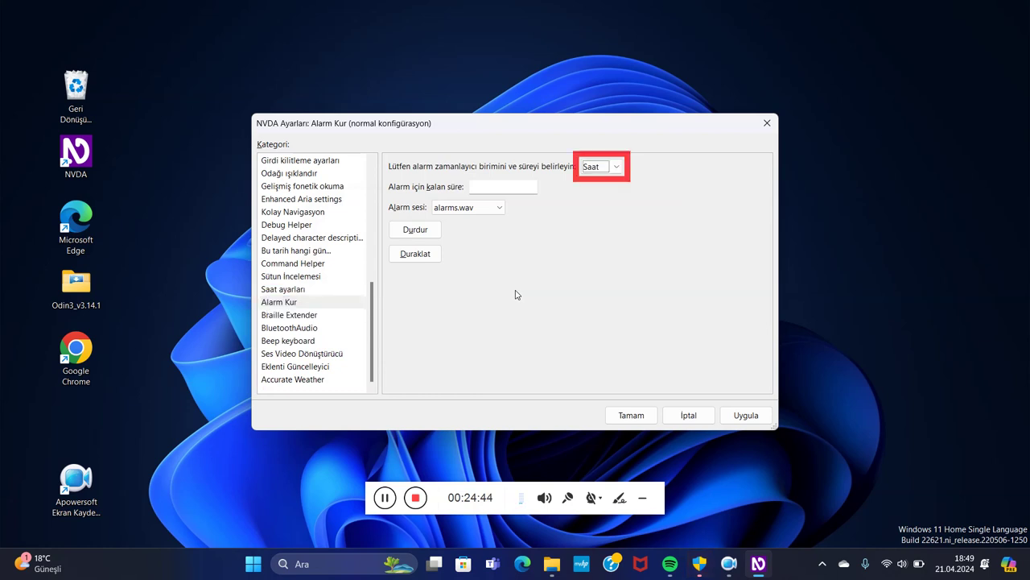
pyautogui.press('Tab')
pyautogui.press('Tab')
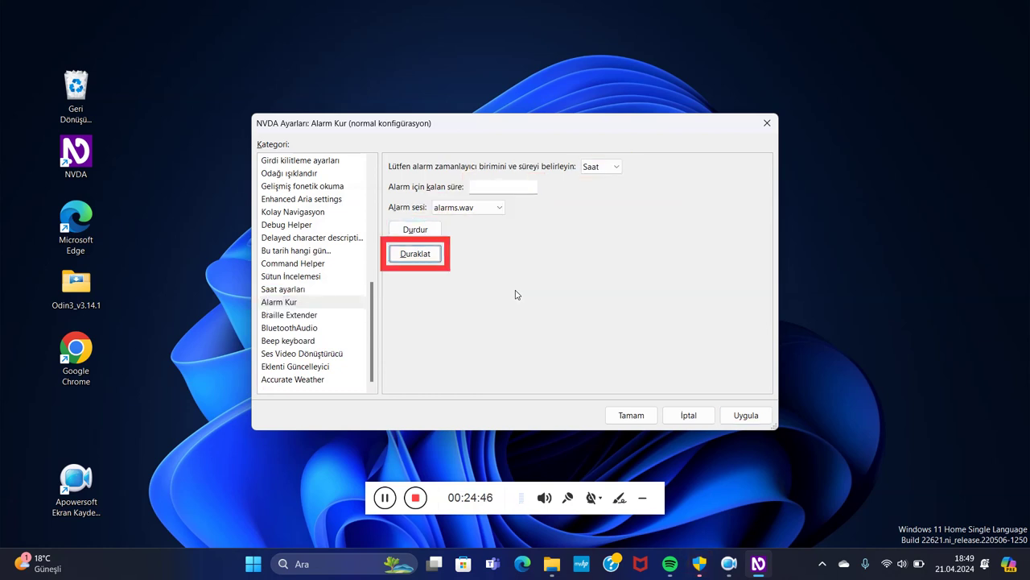
pyautogui.press('Tab')
pyautogui.press('Tab')
pyautogui.press('Tab')
pyautogui.press('Tab')
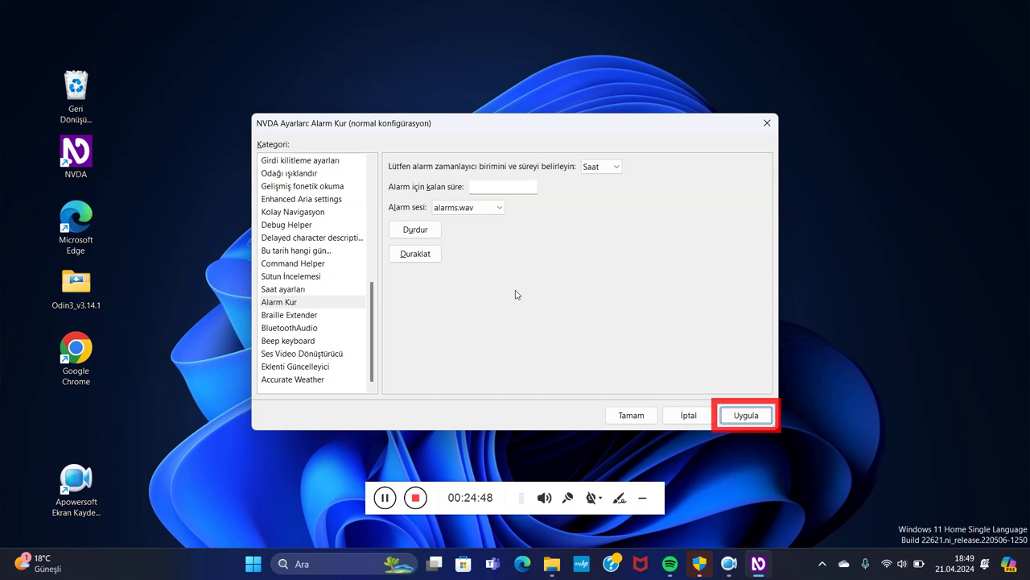
# - In the Saat ayarları category, disable quiet hours (Sessiz saatler)
pyautogui.press('Up')
pyautogui.press('Tab')
pyautogui.press('Tab')
pyautogui.press('Tab')
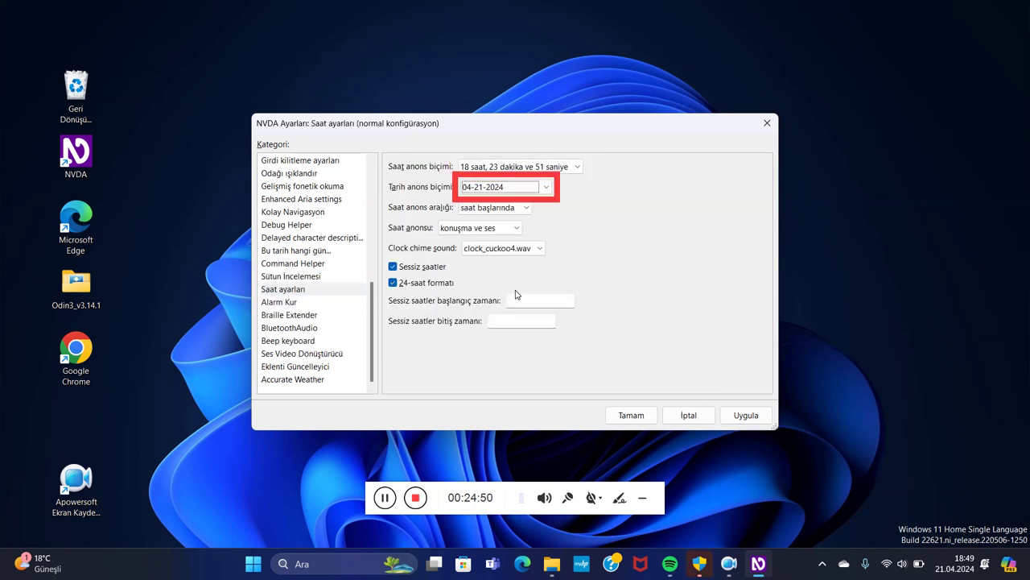
pyautogui.press('Tab')
pyautogui.press('Tab')
pyautogui.press('Tab')
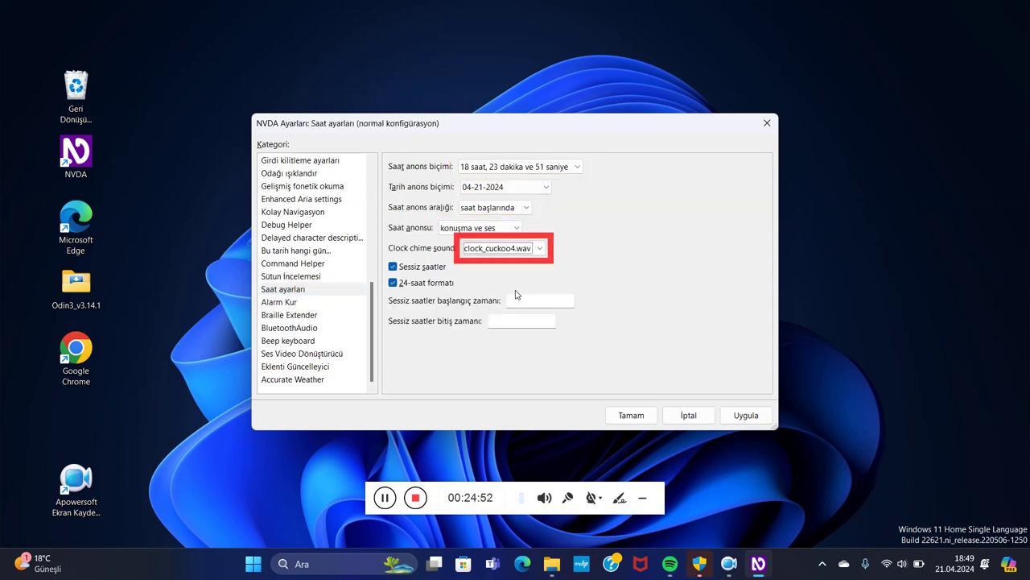
pyautogui.press('space')
pyautogui.press('Tab')
pyautogui.press('Tab')
pyautogui.press('Tab')
pyautogui.press('Tab')
pyautogui.press('Tab')
pyautogui.press('Tab')
pyautogui.press('Tab')
pyautogui.press('Tab')
pyautogui.press('Tab')
pyautogui.press('Tab')
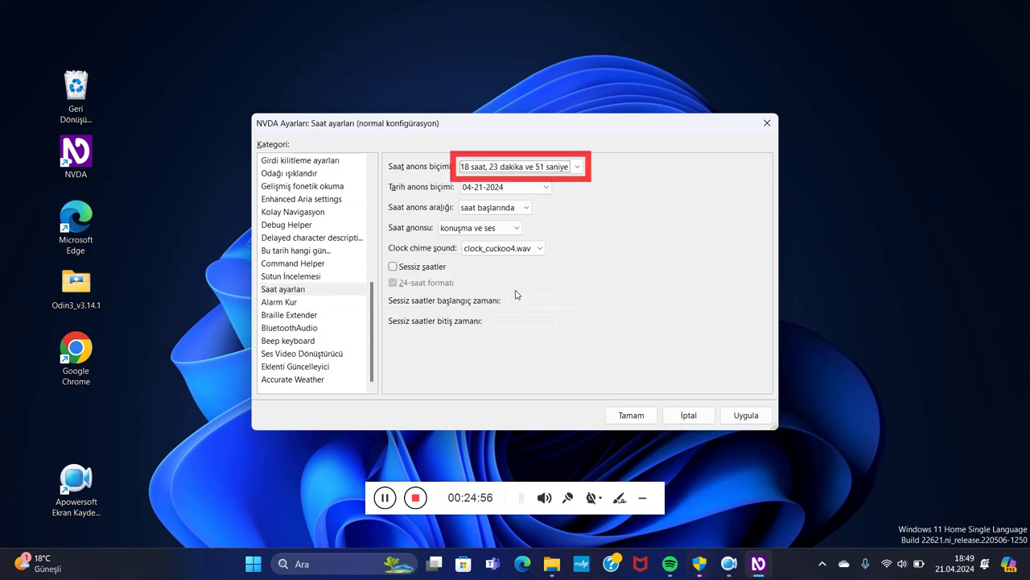
# - Go over the remaining clock options, then save the settings and close the NVDA settings dialog
pyautogui.press('Tab')
pyautogui.press('Tab')
pyautogui.press('Tab')
pyautogui.press('Tab')
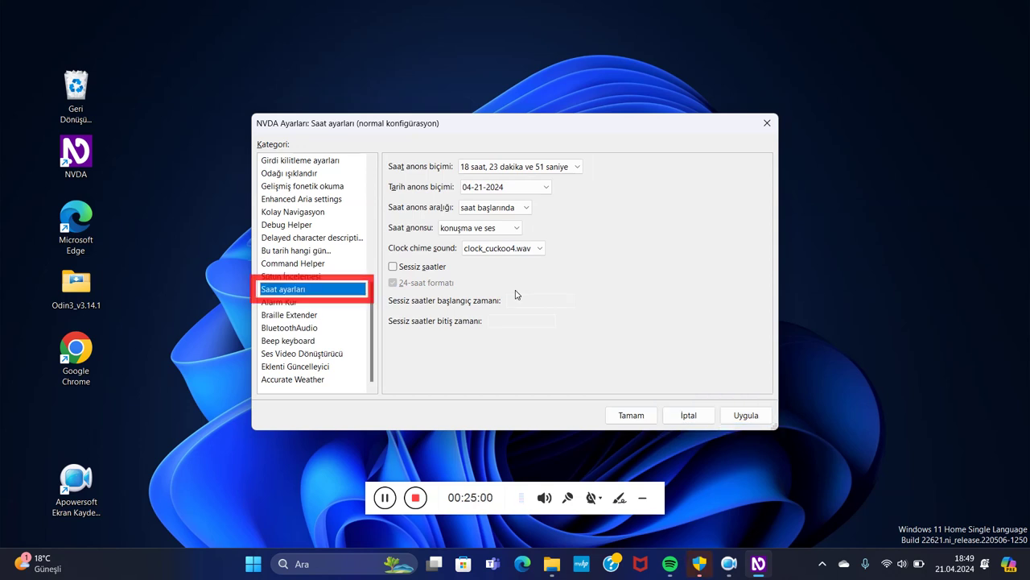
pyautogui.press('Tab')
pyautogui.press('Tab')
pyautogui.press('Tab')
pyautogui.press('Tab')
pyautogui.press('Tab')
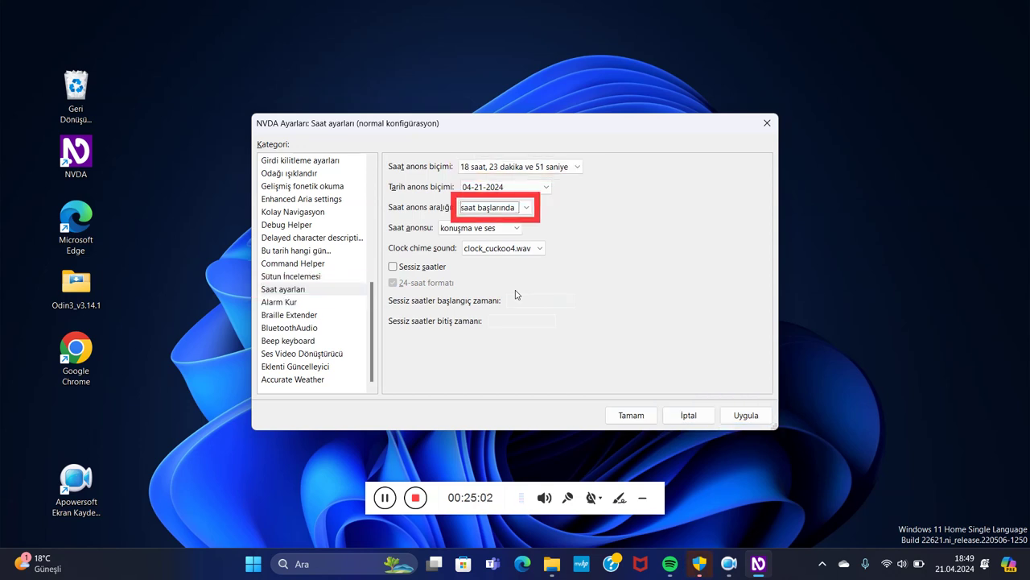
pyautogui.press('Tab')
pyautogui.press('Tab')
pyautogui.press('Tab')
pyautogui.press('Tab')
pyautogui.hotkey('shift', 'Tab')
pyautogui.hotkey('shift', 'Tab')
pyautogui.press('Return')
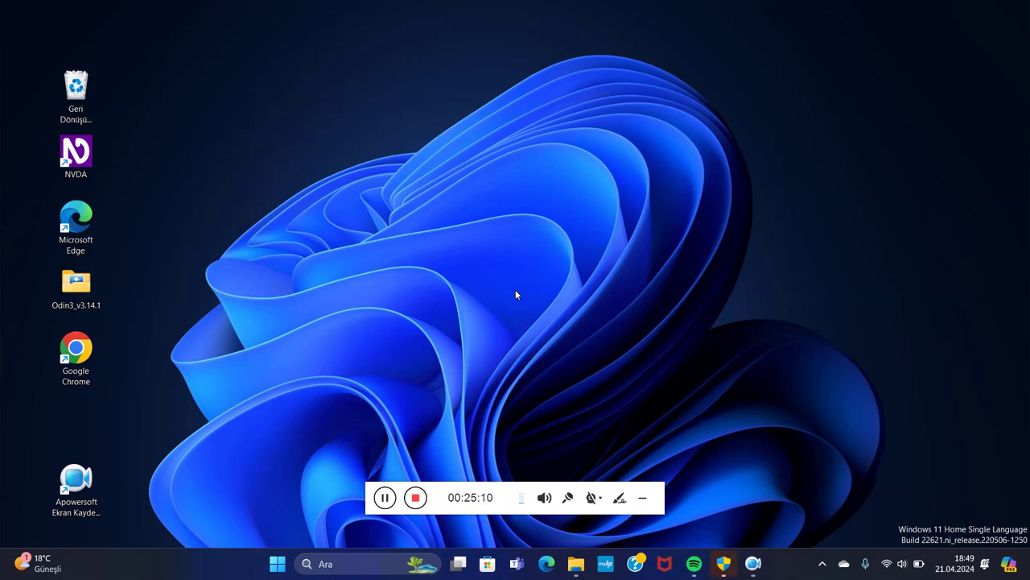
# - Look through NVDA's tools (Araçlar) and open the Yandex Çeviri Ayarları dialog
pyautogui.press('Insert+n')
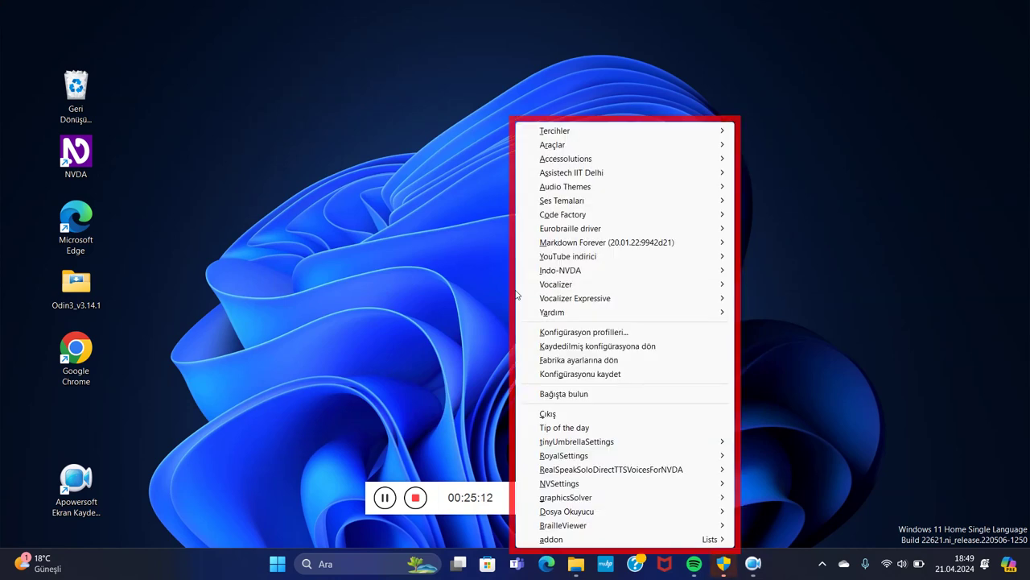
pyautogui.press('Down')
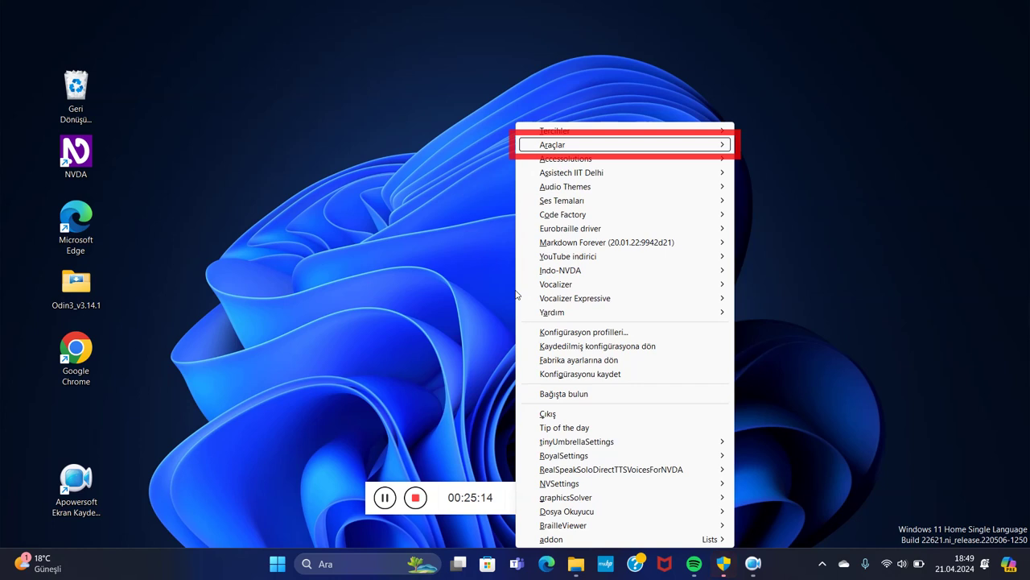
pyautogui.press('Right')
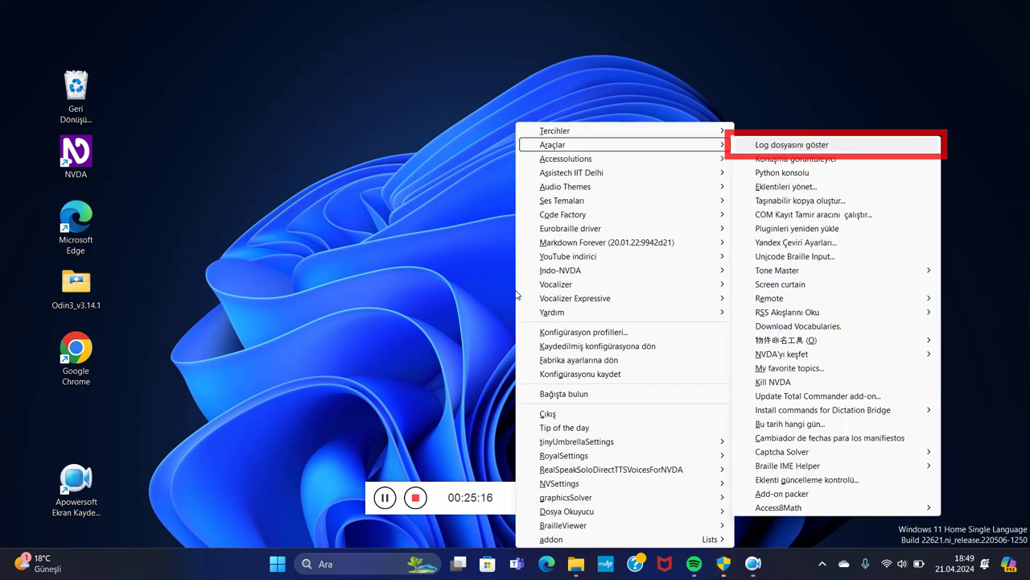
pyautogui.press('Down')
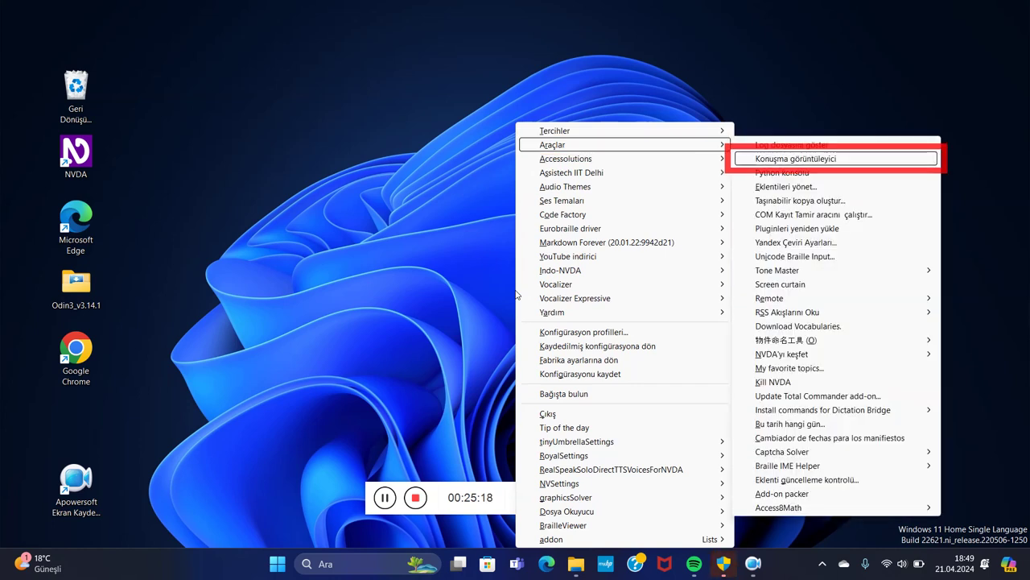
pyautogui.press('Down')
pyautogui.press('Down')
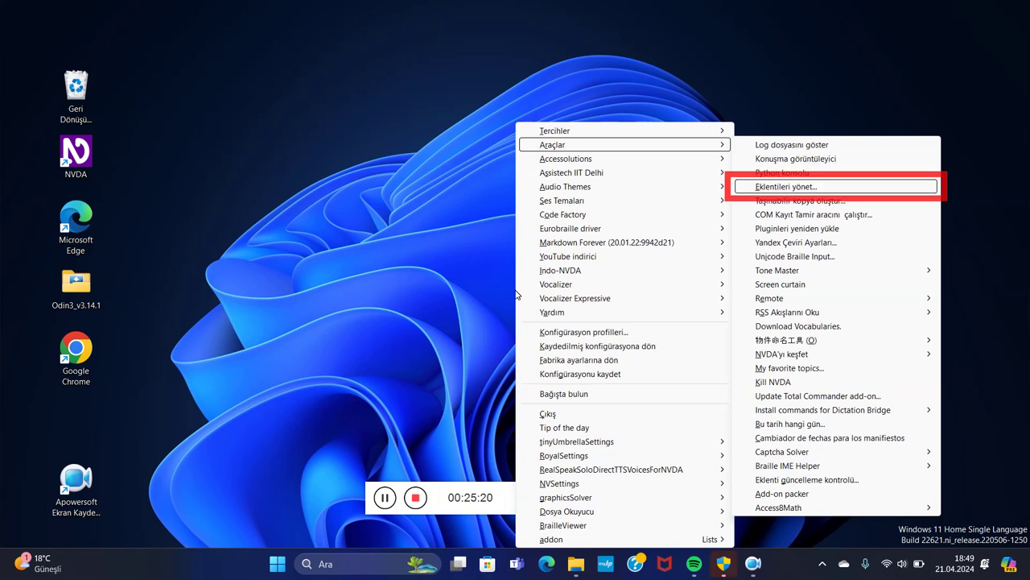
pyautogui.press('Down')
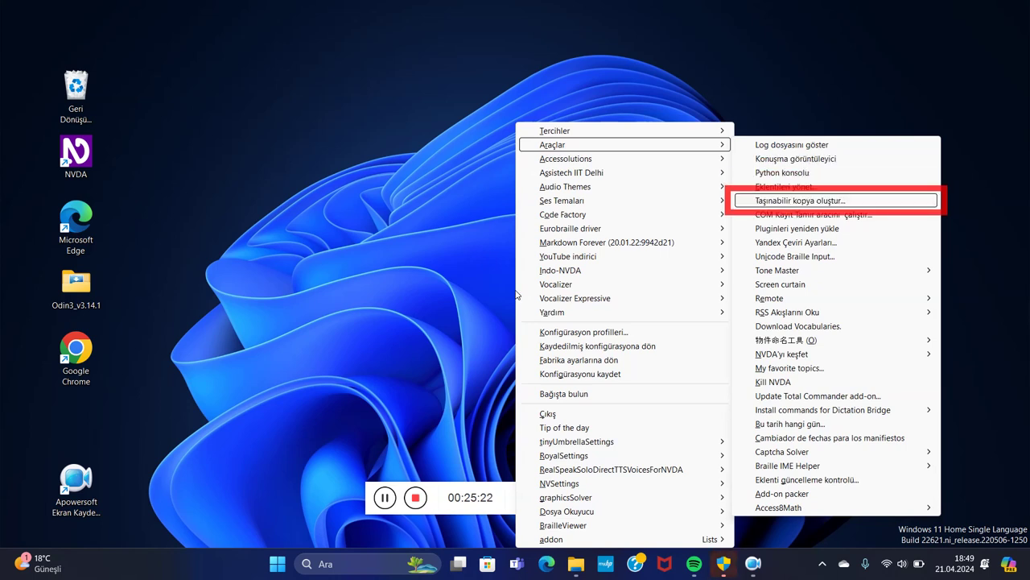
pyautogui.press('Down')
pyautogui.press('Down')
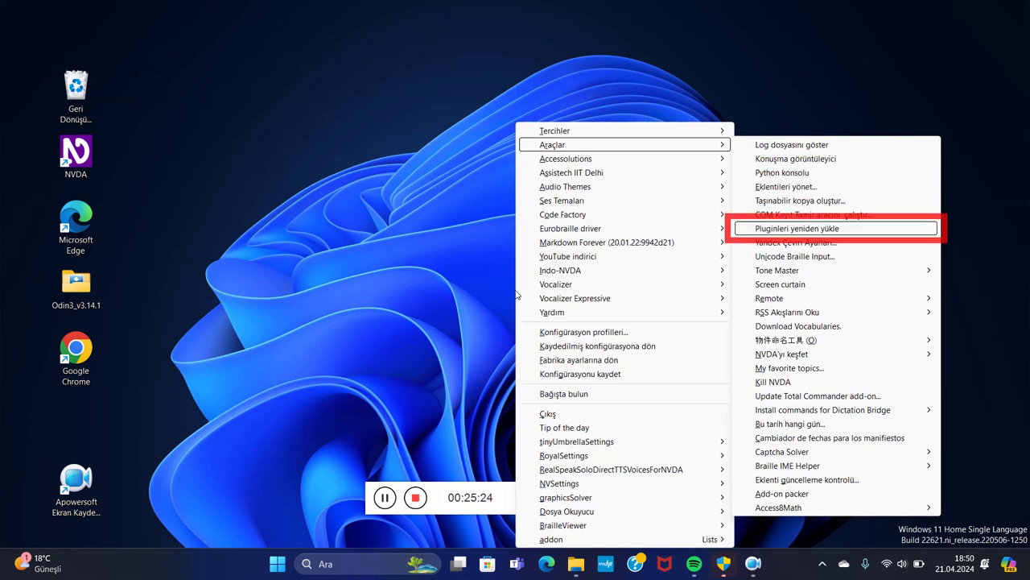
pyautogui.press('Down')
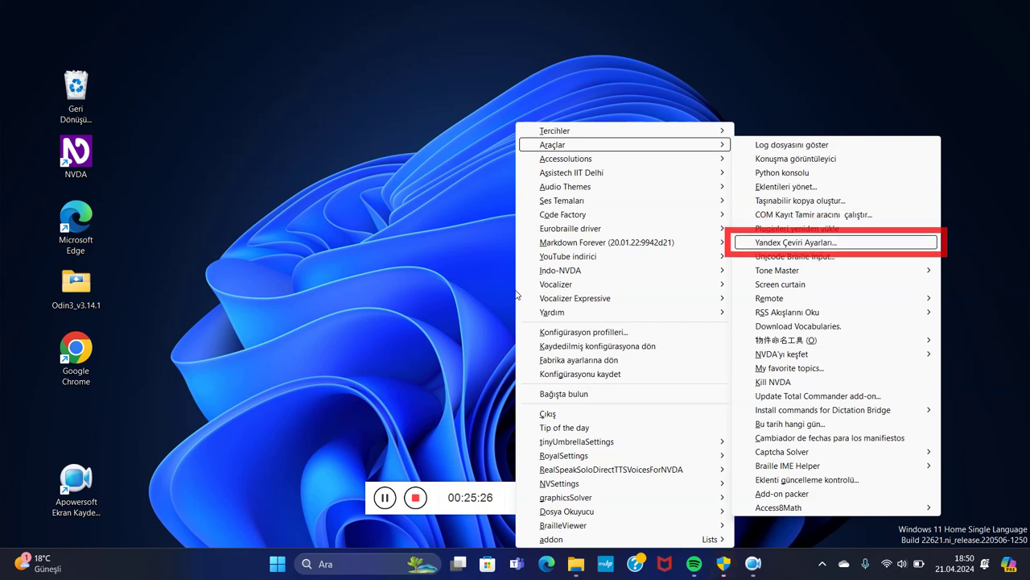
pyautogui.press('Return')
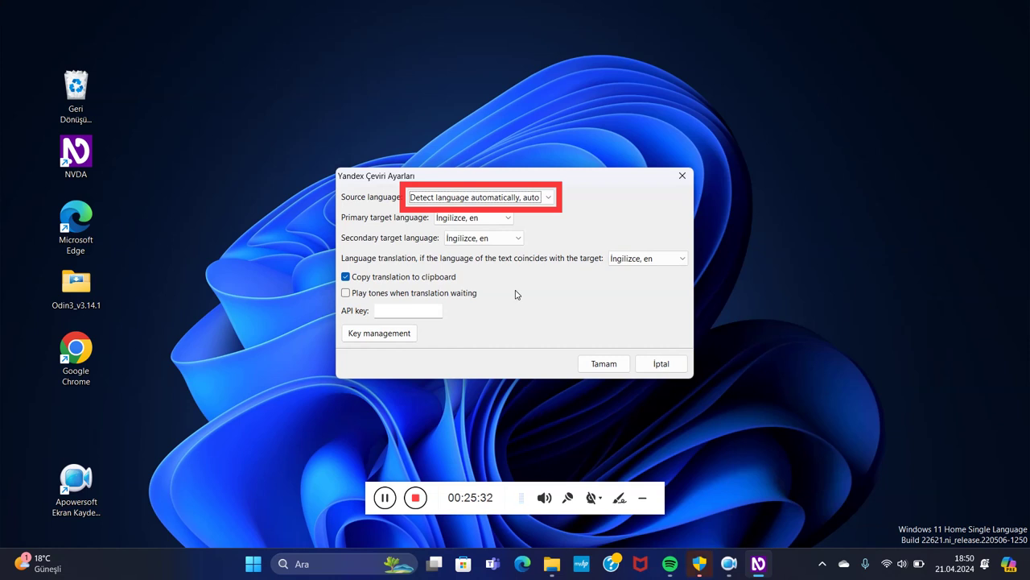
# - Set the primary target language of the Yandex translation to Türkçe, tr
pyautogui.press('Tab')
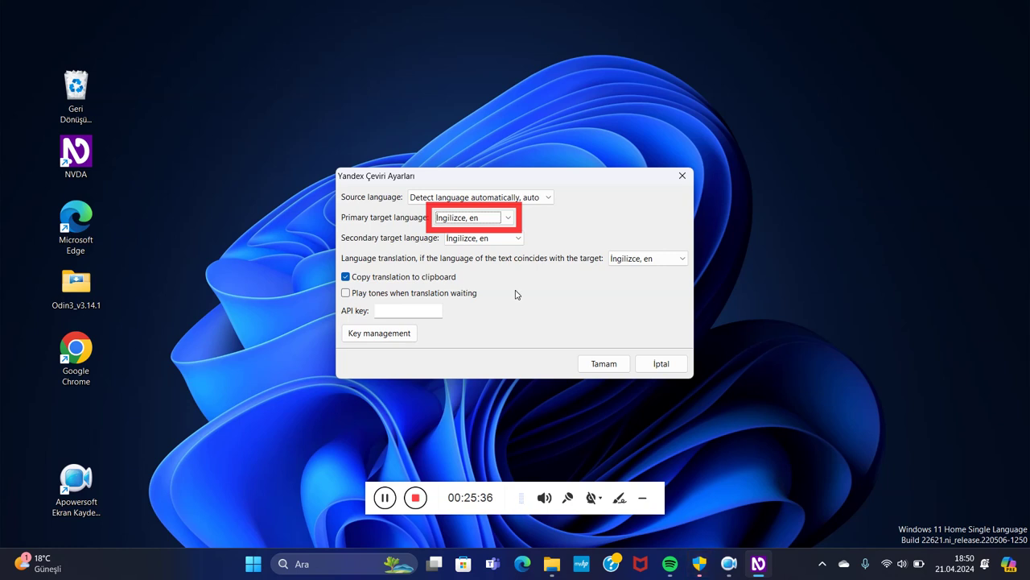
pyautogui.press('t')
pyautogui.press('t')
pyautogui.press('t')
pyautogui.press('t')
pyautogui.press('t')
pyautogui.press('t')
pyautogui.press('t')
# - Set the secondary target language of the Yandex translation to Azerice, az
pyautogui.press('Tab')
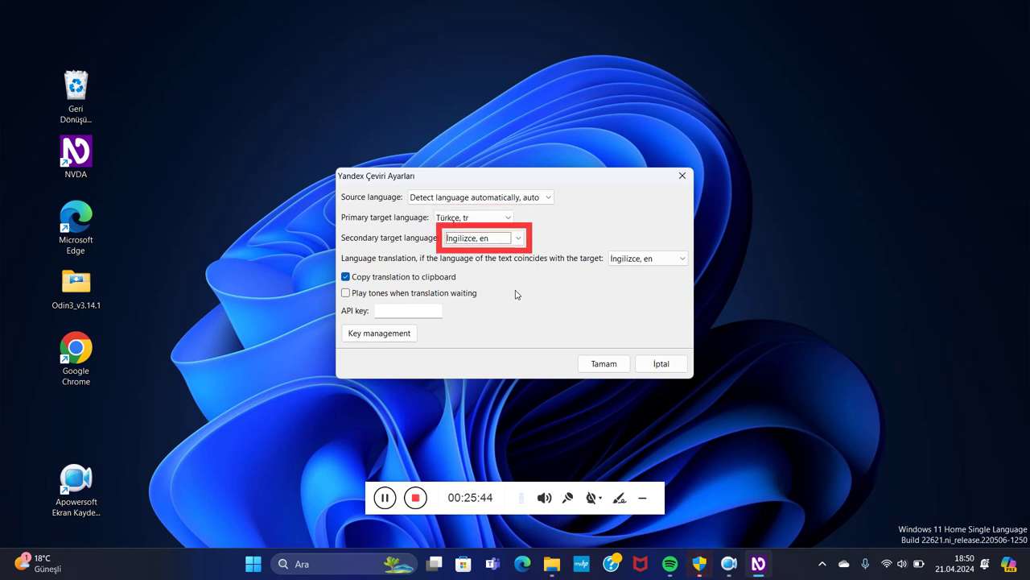
pyautogui.press('a')
pyautogui.press('a')
pyautogui.press('a')
pyautogui.press('a')
pyautogui.press('a')
pyautogui.press('a')
# - Set the translation language for text that coincides with the target language to Türkçe, tr
pyautogui.press('Tab')
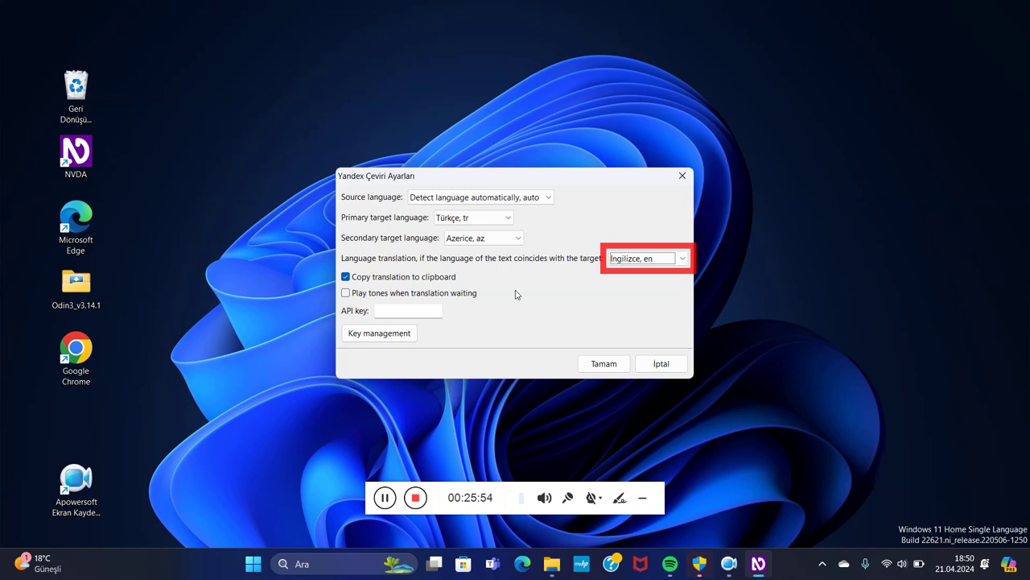
pyautogui.press('Down')
pyautogui.press('Down')
pyautogui.press('Down')
pyautogui.press('Down')
pyautogui.press('Down')
pyautogui.press('Down')
pyautogui.press('Down')
pyautogui.press('Tab')
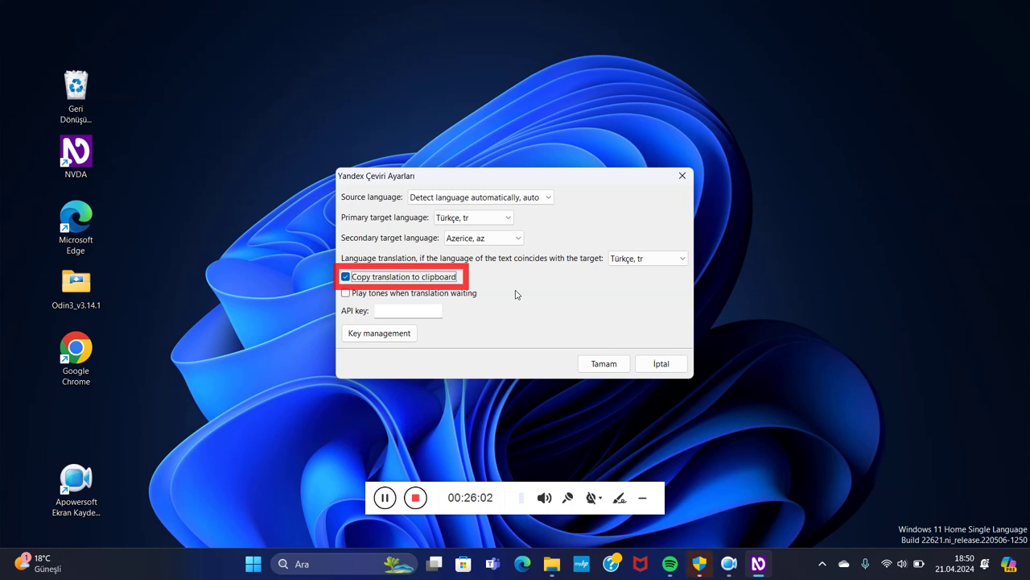
pyautogui.press('Tab')
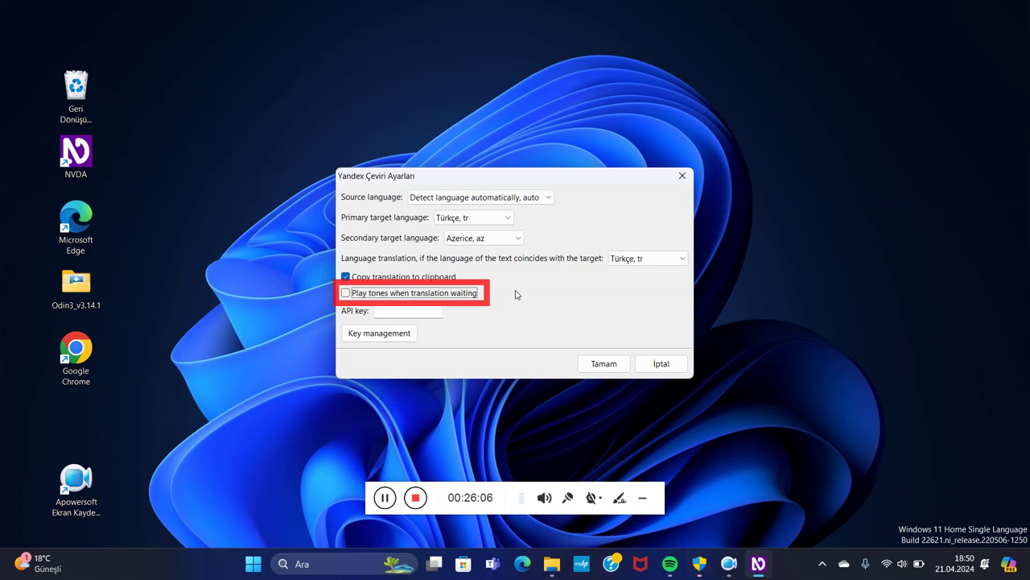
# - Enable Play tones when translation waiting in the Yandex translation settings and save the settings
pyautogui.press('space')
pyautogui.press('Tab')
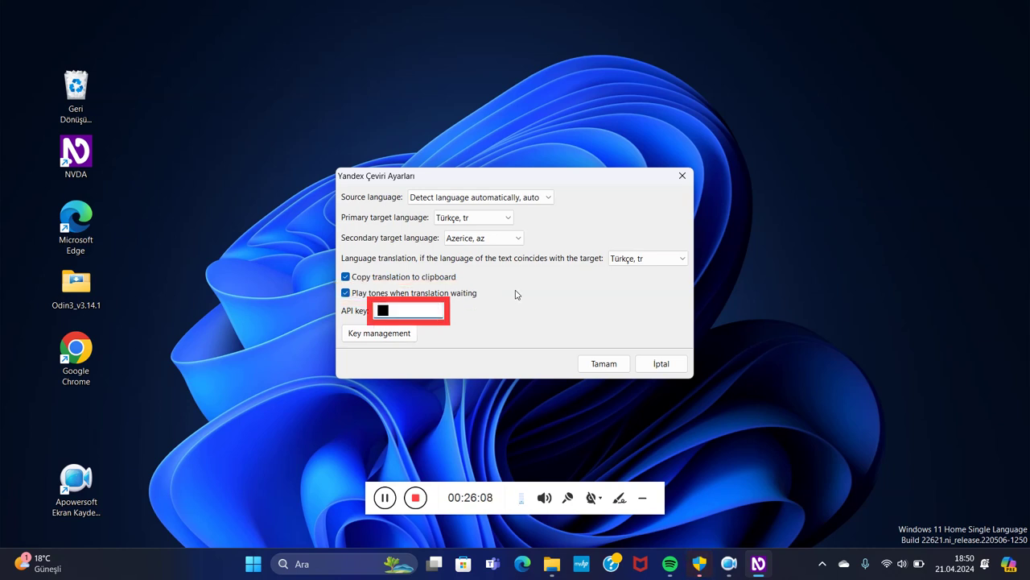
pyautogui.press('Tab')
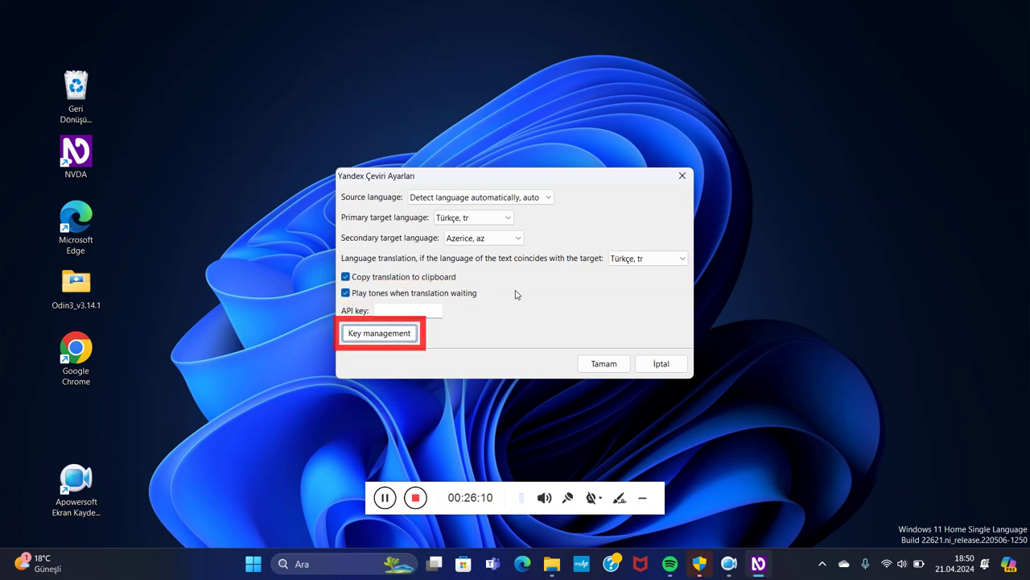
pyautogui.press('Tab')
pyautogui.press('Return')
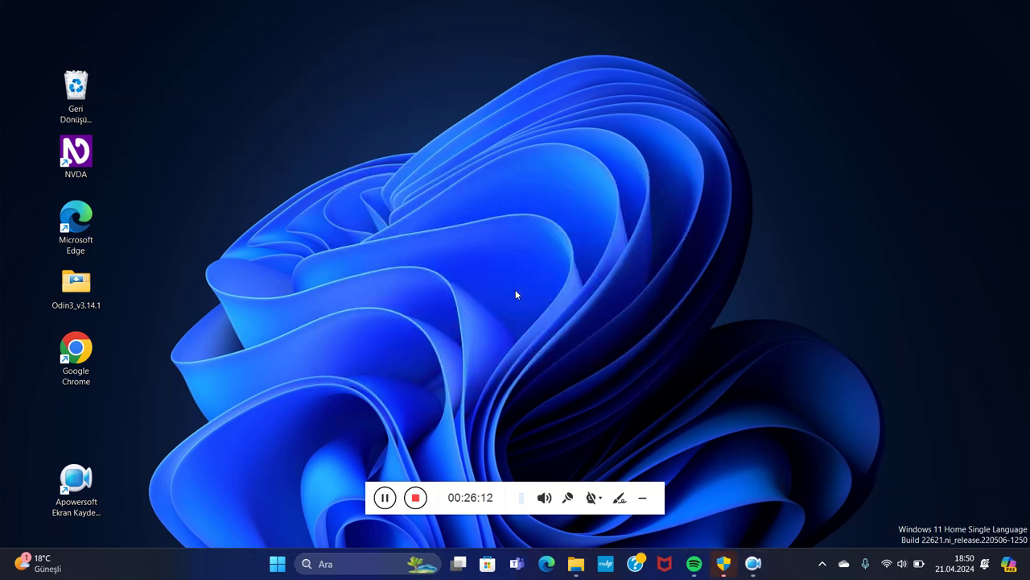
# - Go through NVDA's tools (Araçlar) as far as Captcha Solver and open the Captcha Solver Settings dialog
pyautogui.press('Insert+n')
pyautogui.press('Down')
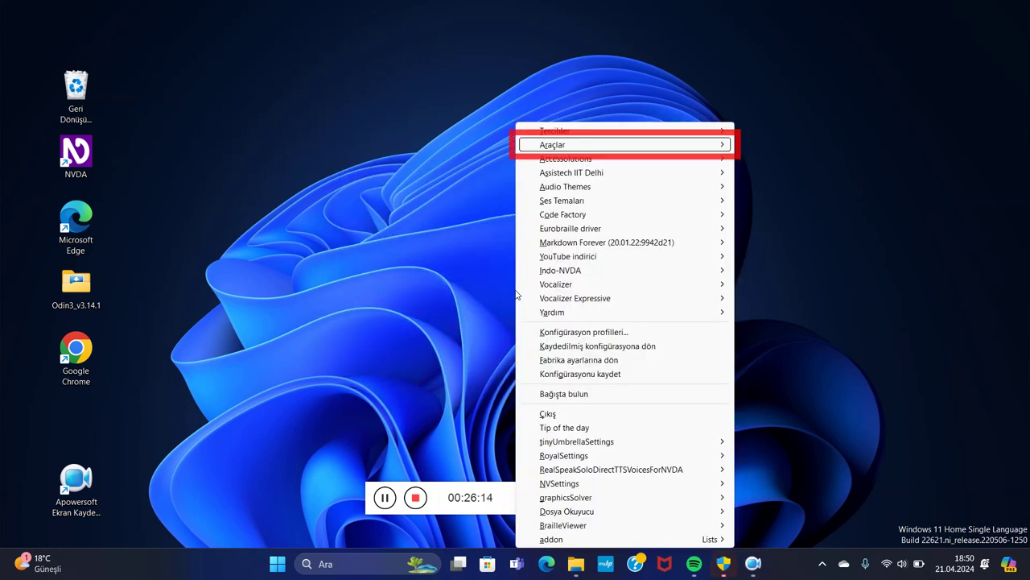
pyautogui.press('Right')
pyautogui.press('Down')
pyautogui.press('Down')
pyautogui.press('Down')
pyautogui.press('Down')
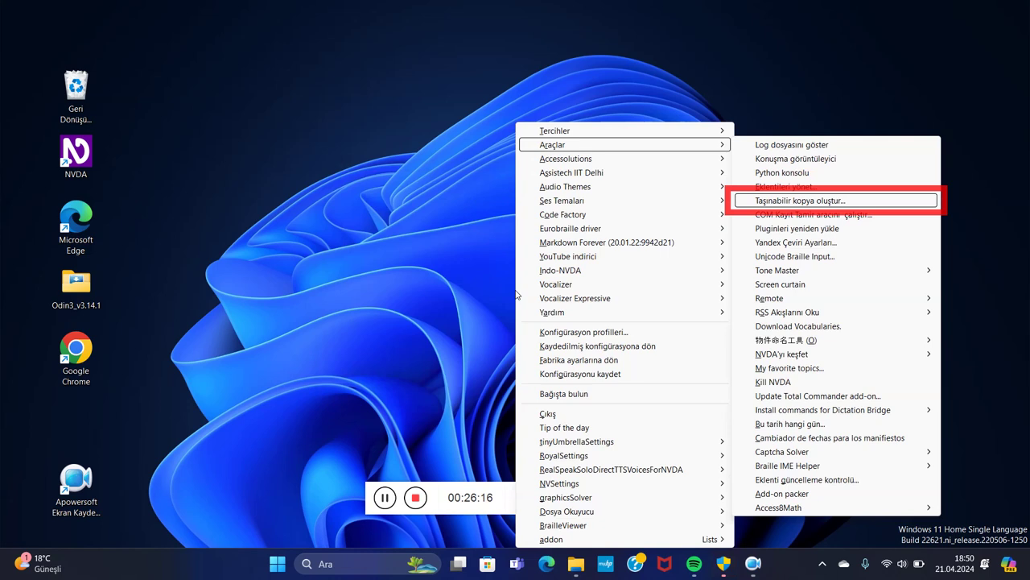
pyautogui.press('Down')
pyautogui.press('Down')
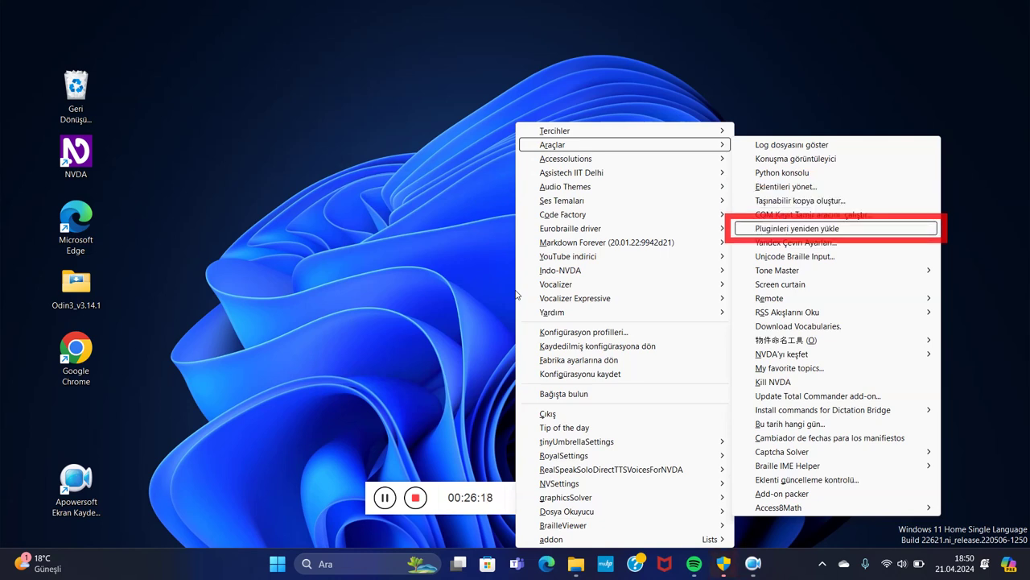
pyautogui.press('Down')
pyautogui.press('Down')
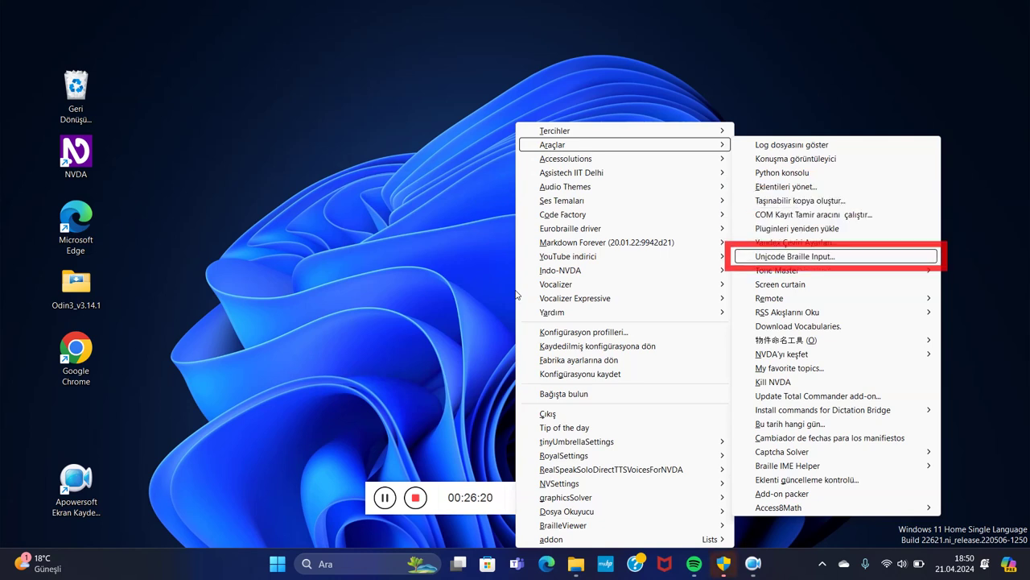
pyautogui.press('Down')
pyautogui.press('Down')
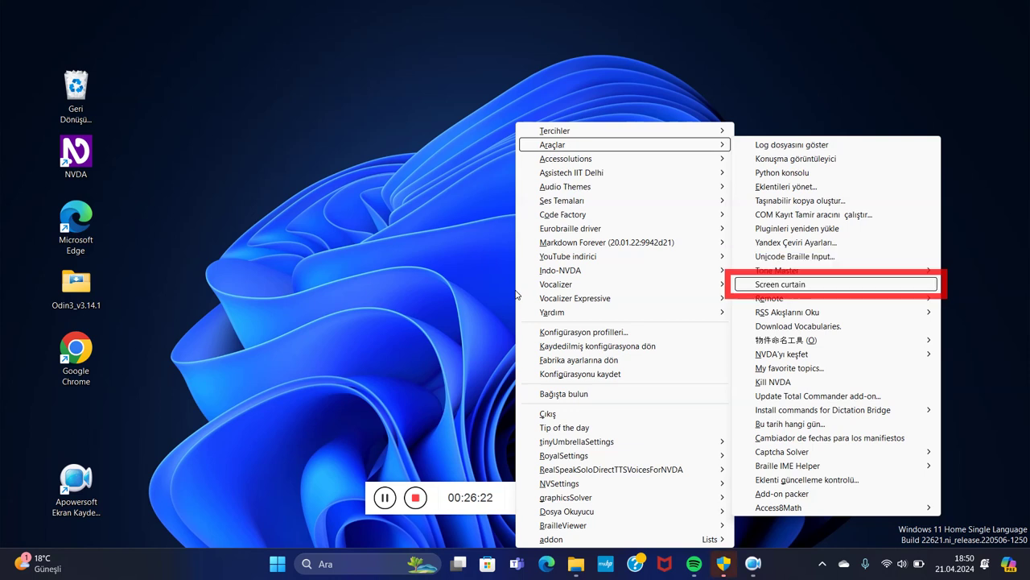
pyautogui.press('Down')
pyautogui.press('Down')
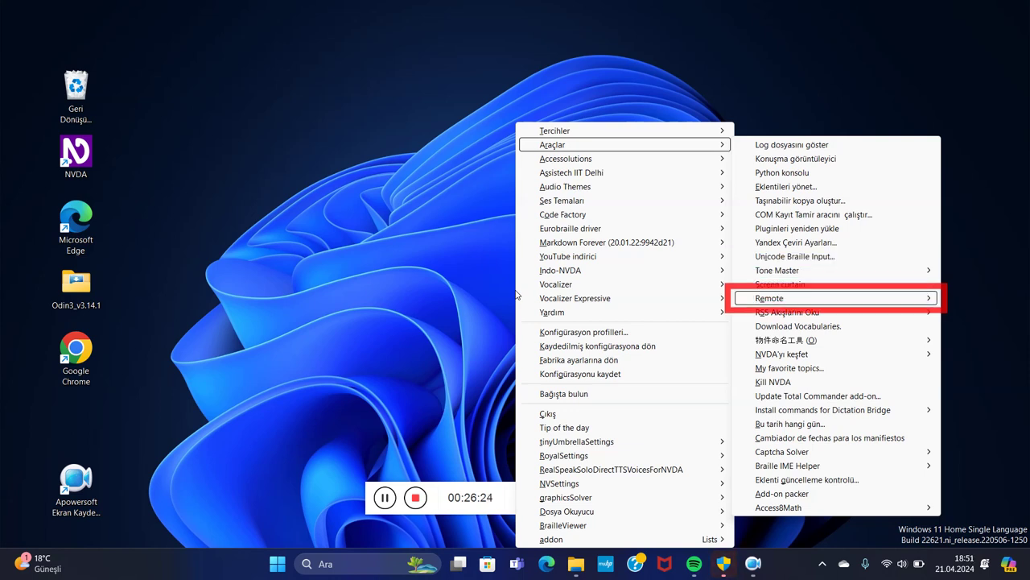
pyautogui.press('Down')
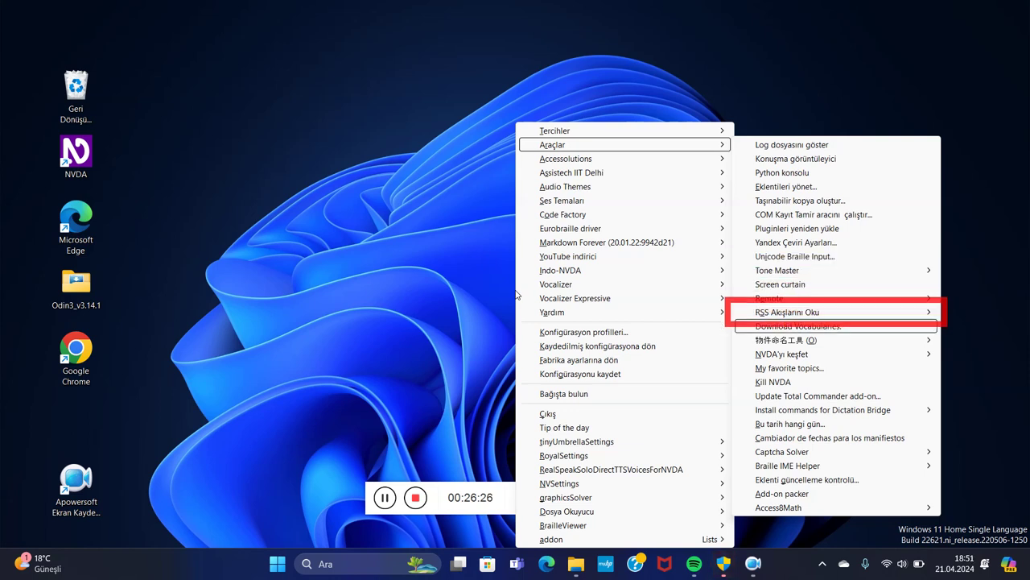
pyautogui.press('Down')
pyautogui.press('Down')
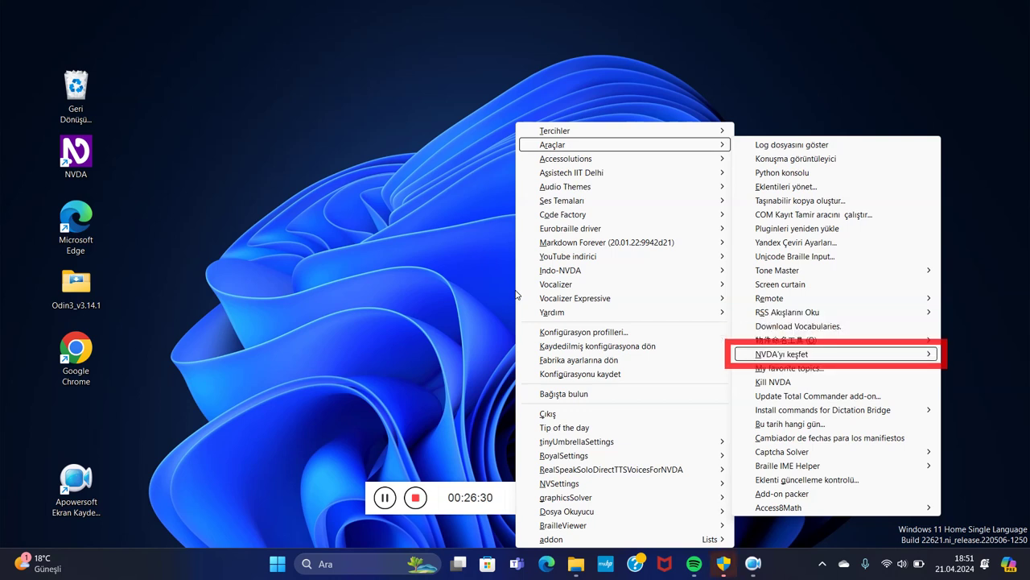
pyautogui.press('Down')
pyautogui.press('Down')
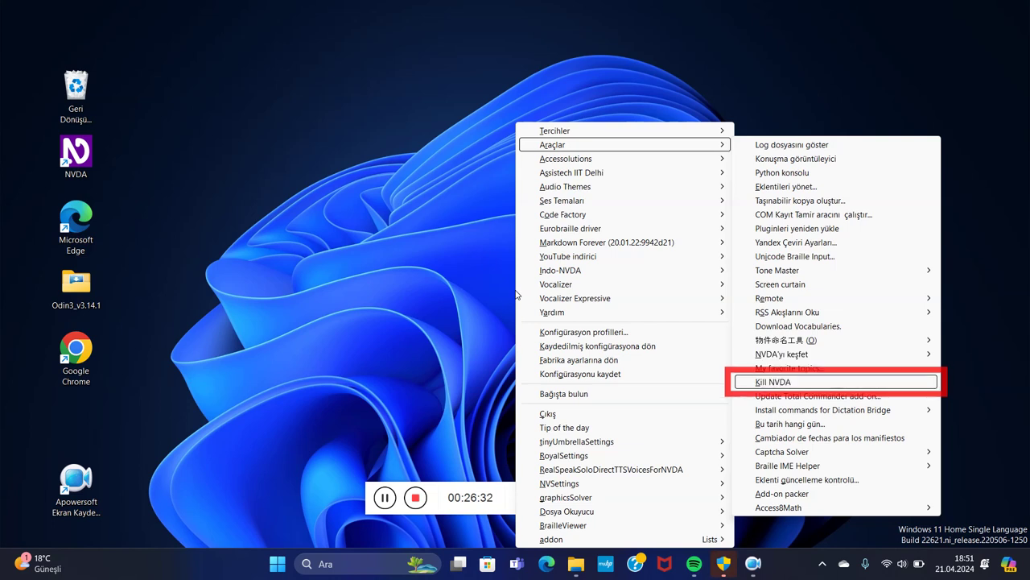
pyautogui.press('Down')
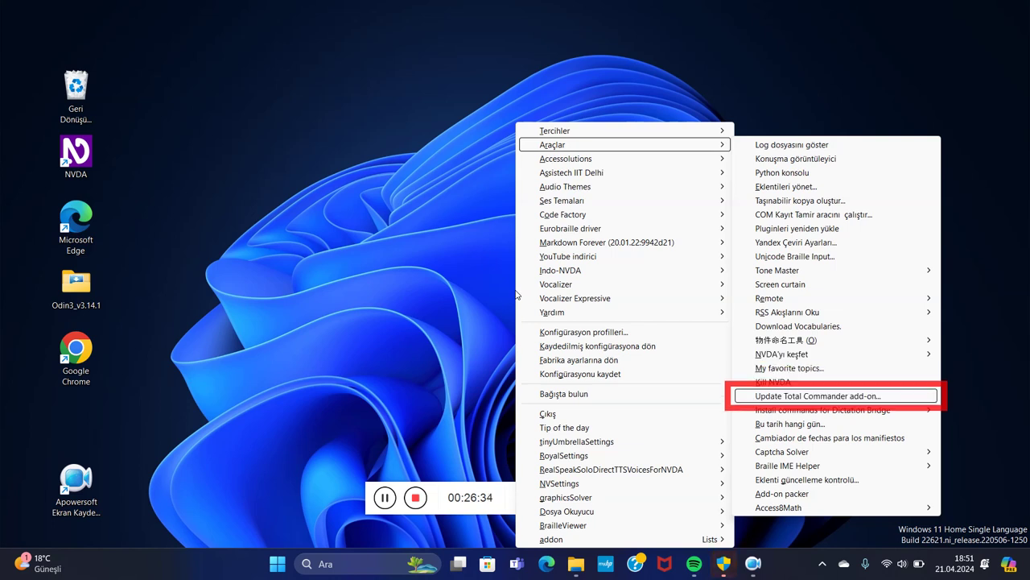
pyautogui.press('Down')
pyautogui.press('Down')
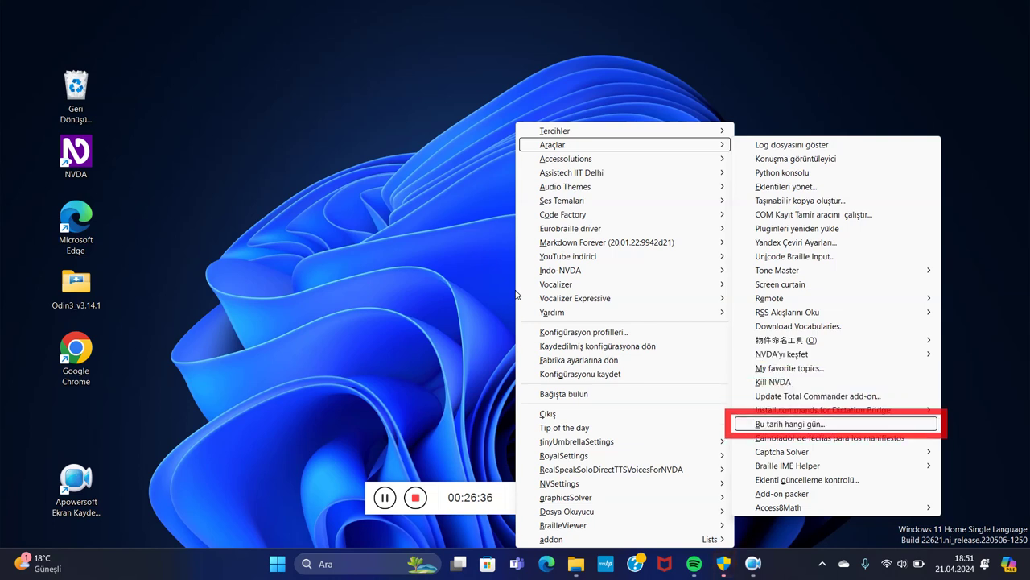
pyautogui.press('Down')
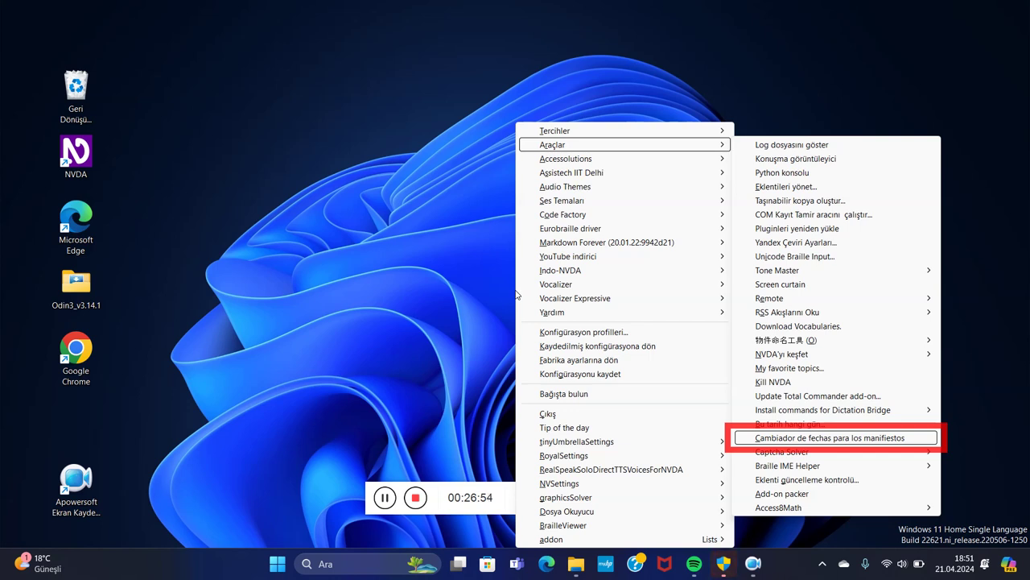
pyautogui.press('Down')
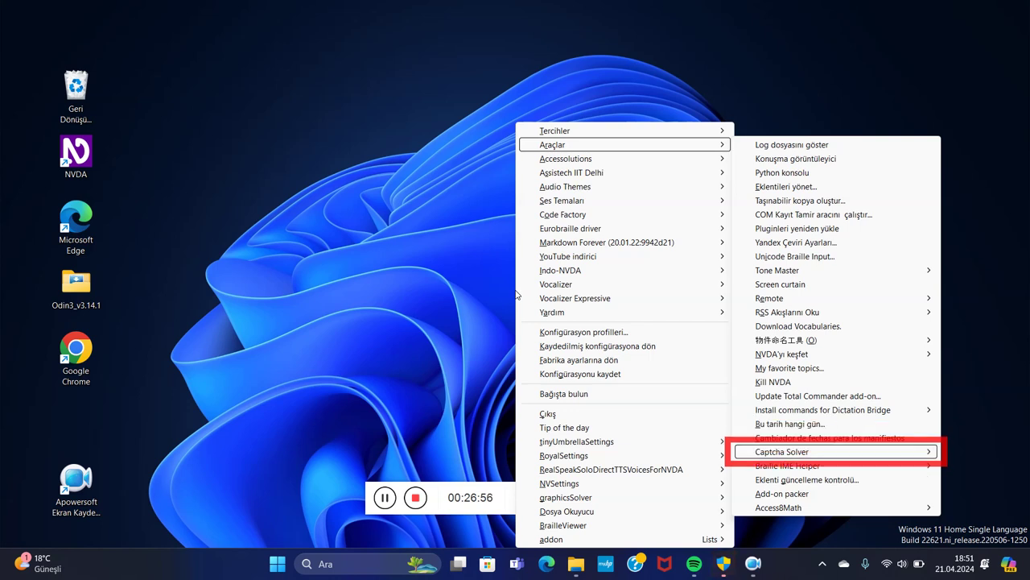
pyautogui.press('Right')
pyautogui.press('Return')
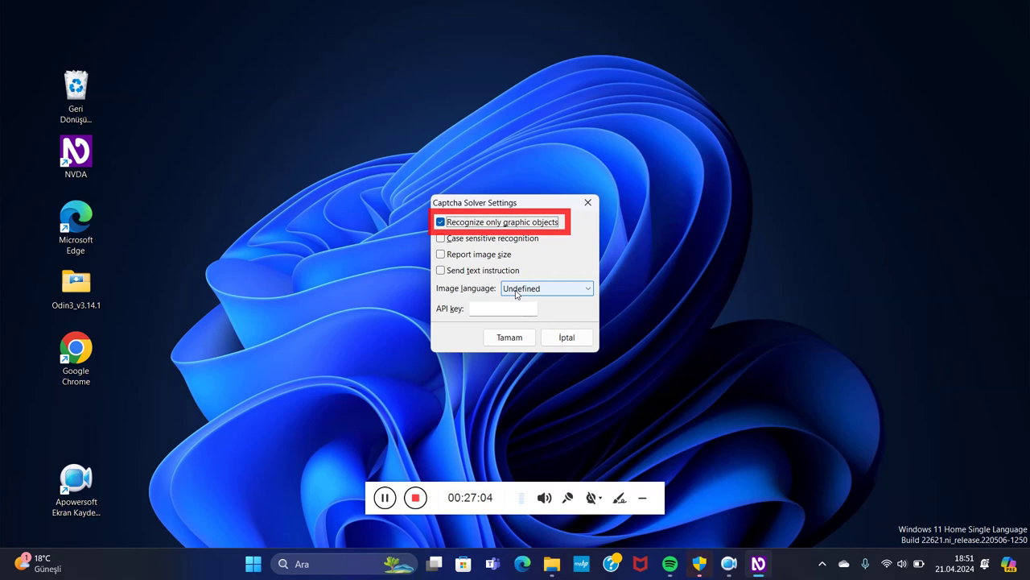
# - Enable Case sensitive recognition, Report image size and Send text instruction for Captcha Solver
pyautogui.press('Tab')
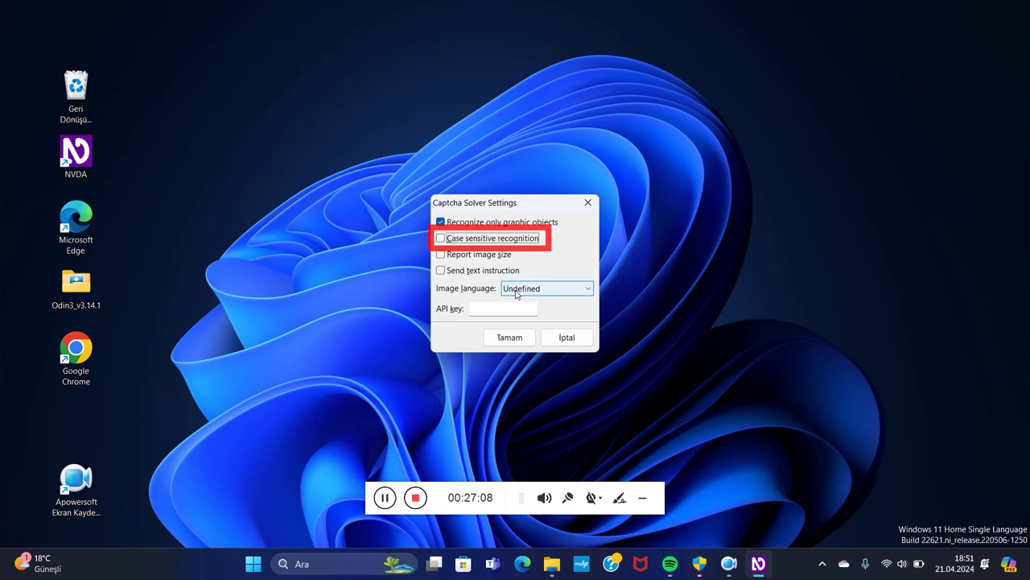
pyautogui.press('space')
pyautogui.press('Tab')
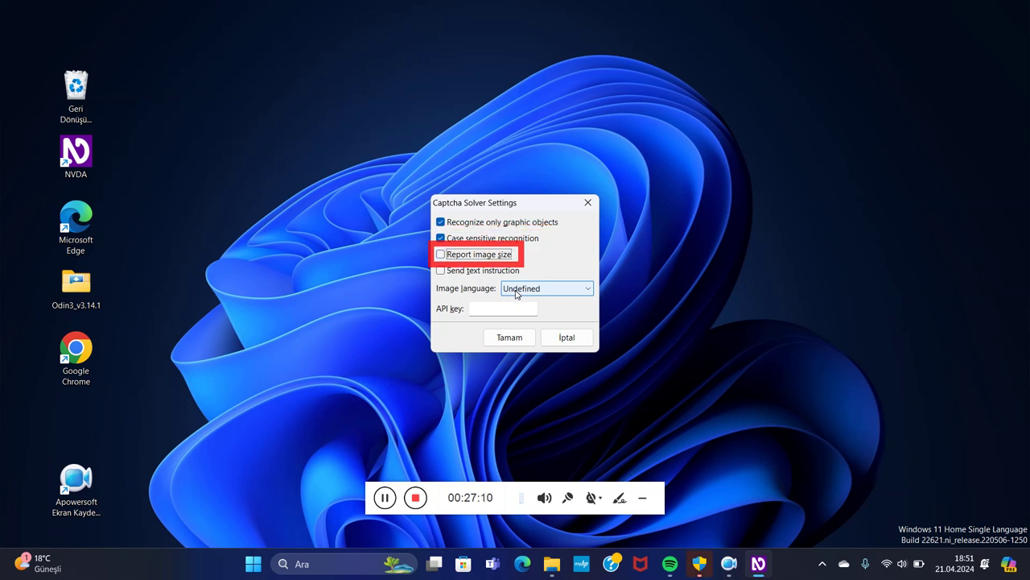
pyautogui.press('space')
pyautogui.press('Tab')
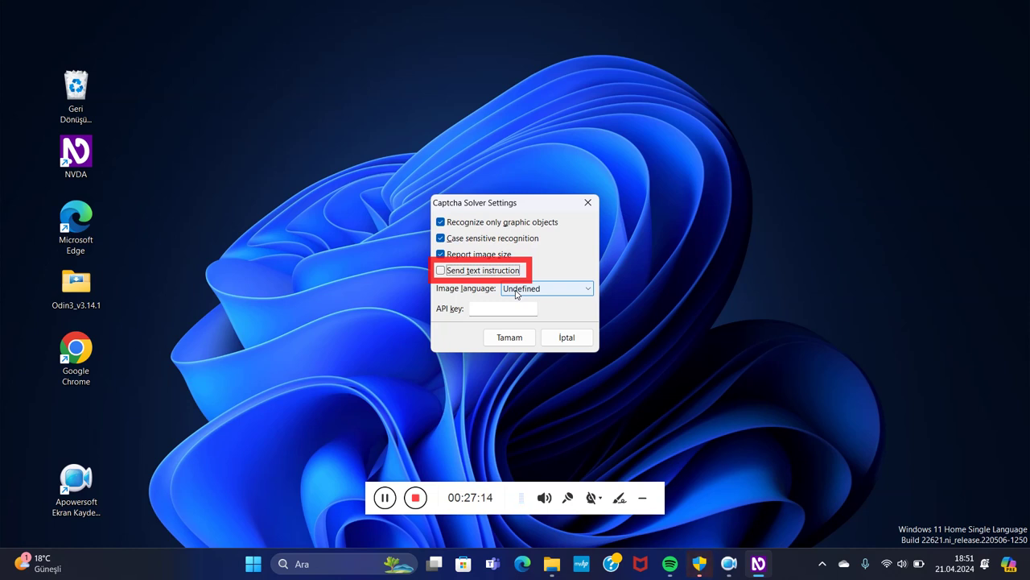
pyautogui.press('space')
pyautogui.press('Tab')
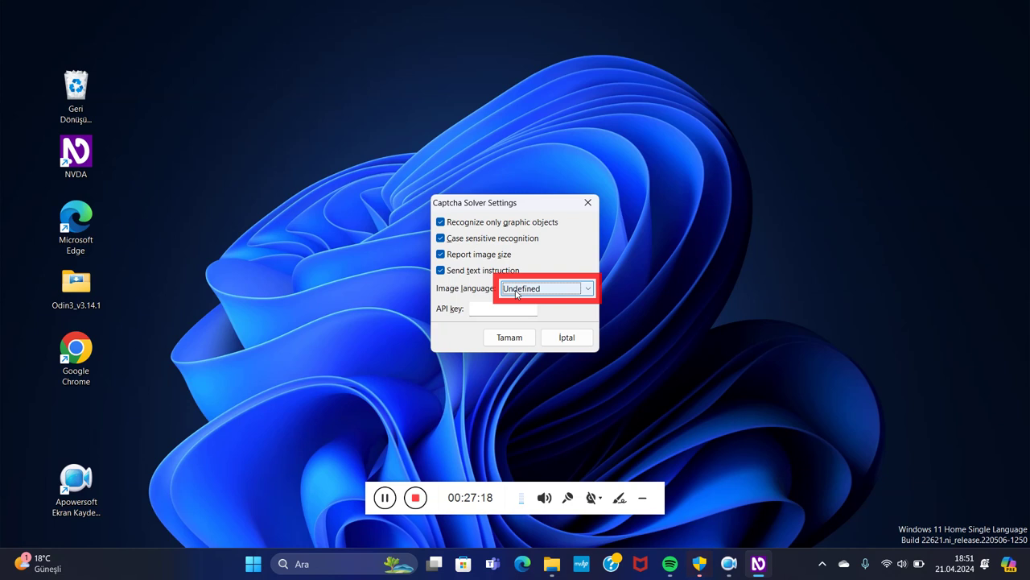
# - Set Captcha Solver's image language to Only Latin alphabet and save the settings
pyautogui.press('Down')
pyautogui.press('Tab')
pyautogui.press('Tab')
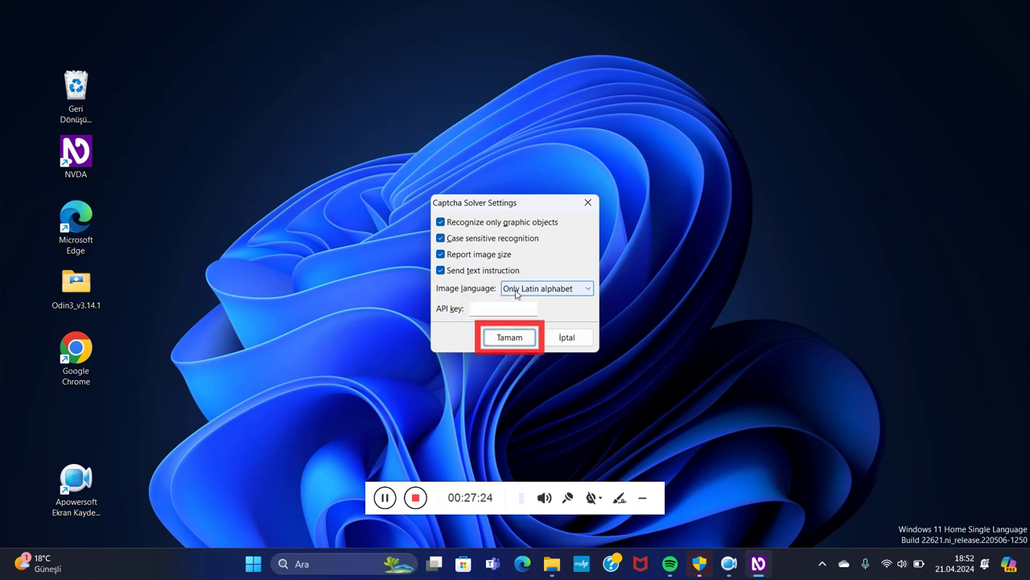
pyautogui.press('Return')
# - Examine the remaining NVDA tools (Araçlar) from Braille IME Helper through Eklenti güncelleme kontrolü to Add-on packer, leaving without opening any
pyautogui.press('insert+n')
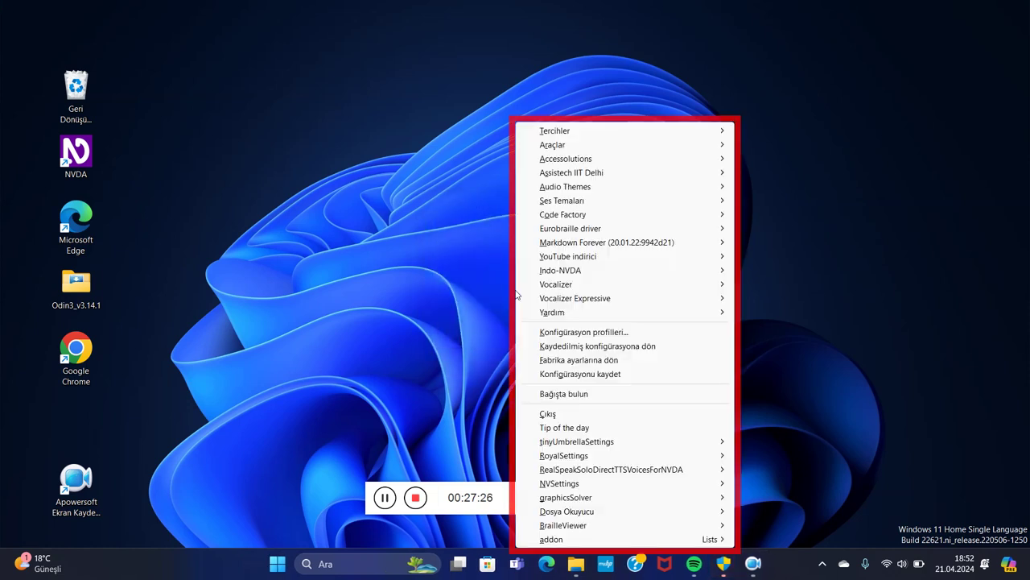
pyautogui.press('Down')
pyautogui.press('Down')
pyautogui.press('Right')
pyautogui.press('Down')
pyautogui.press('Down')
pyautogui.press('Down')
pyautogui.press('Down')
pyautogui.press('Down')
pyautogui.press('Down')
pyautogui.press('Down')
pyautogui.press('Down')
pyautogui.press('Down')
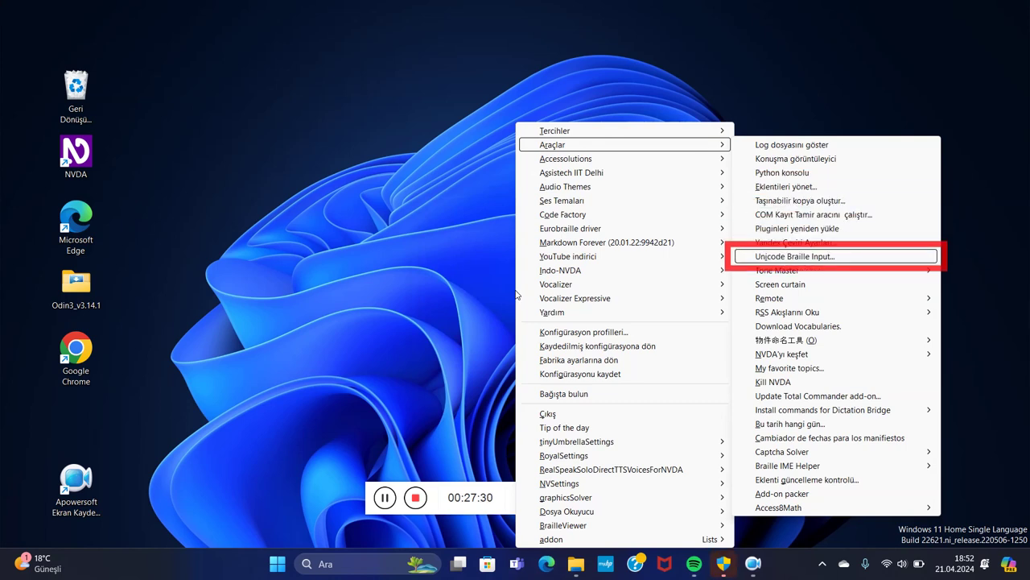
pyautogui.press('Down')
pyautogui.press('Down')
pyautogui.press('Down')
pyautogui.press('Down')
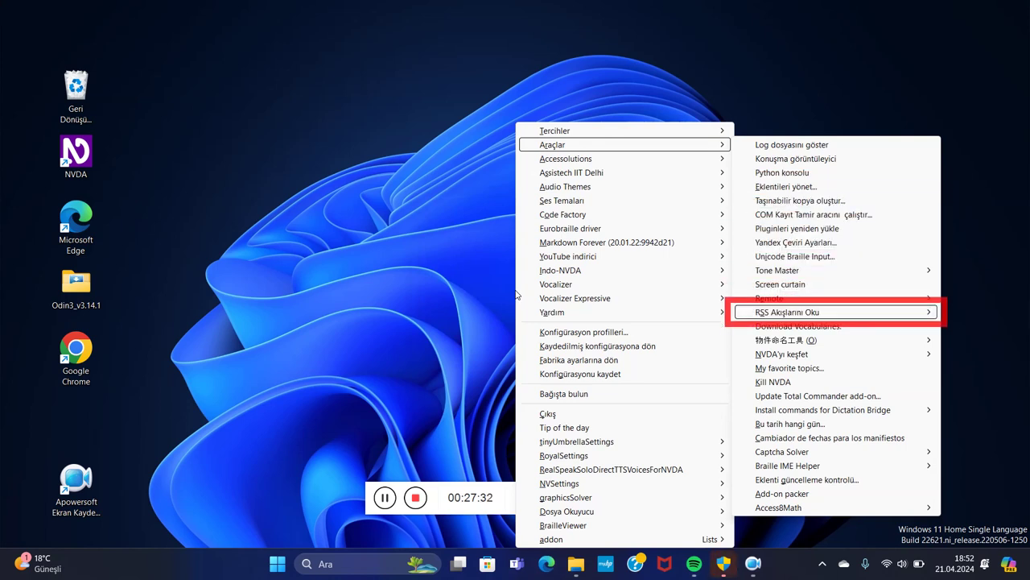
pyautogui.press('Down')
pyautogui.press('Down')
pyautogui.press('Down')
pyautogui.press('Down')
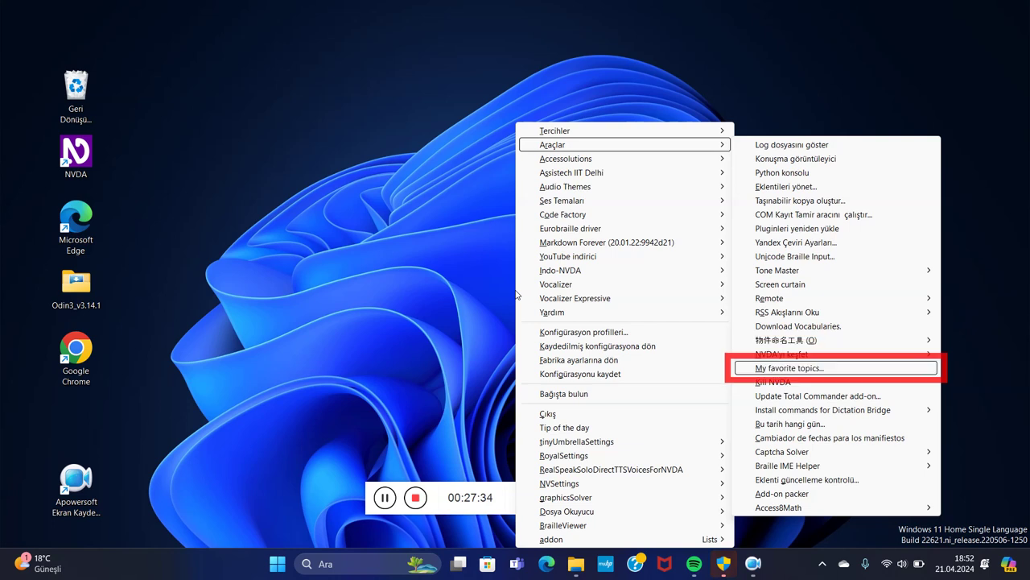
pyautogui.press('Down')
pyautogui.press('Down')
pyautogui.press('Down')
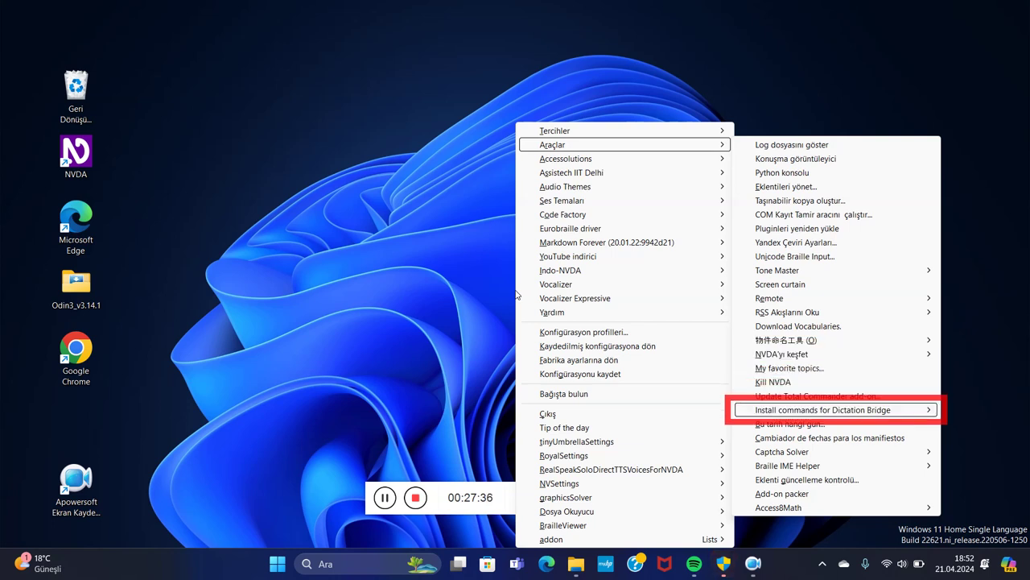
pyautogui.press('Down')
pyautogui.press('Down')
pyautogui.press('Down')
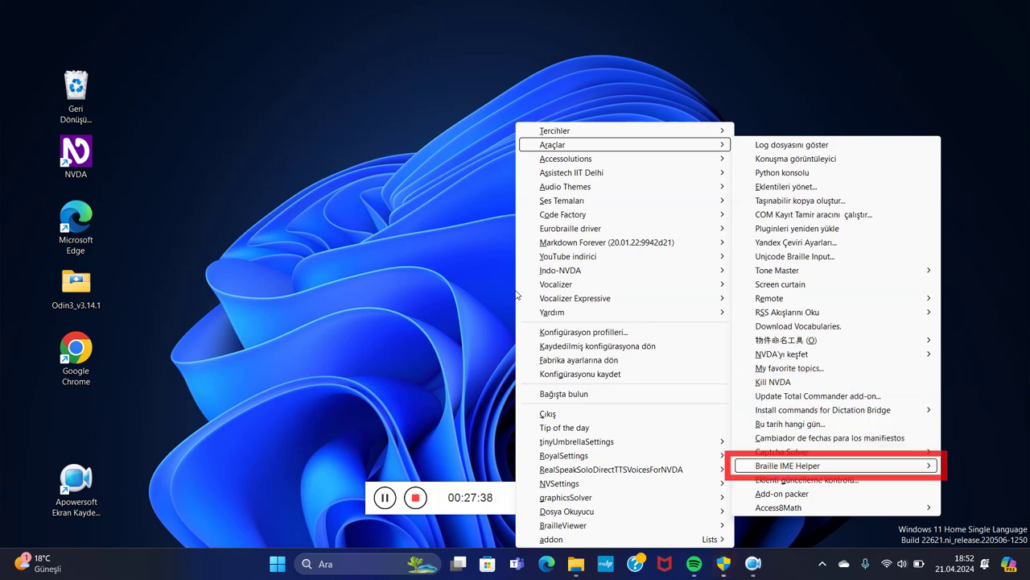
pyautogui.press('Down')
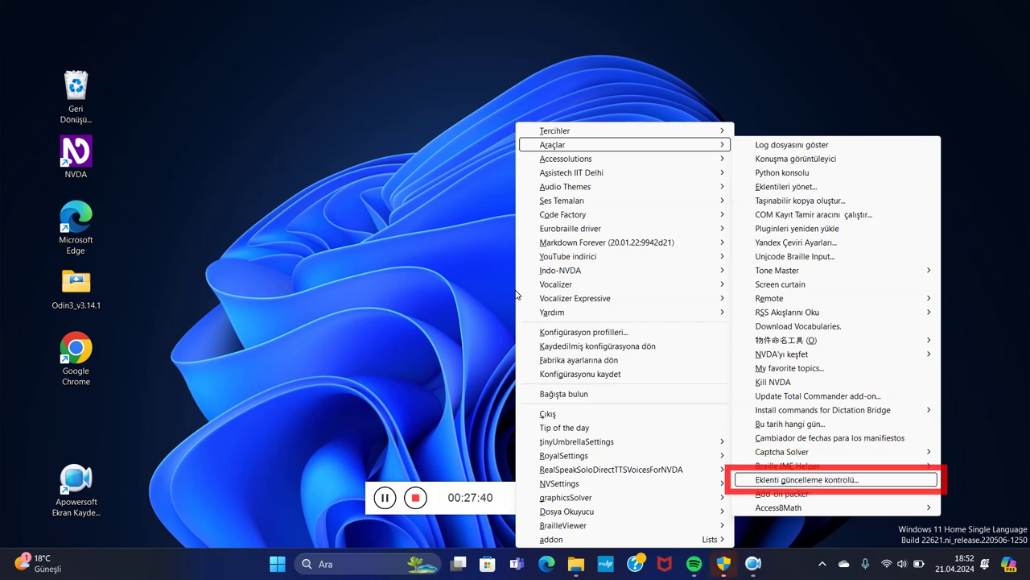
pyautogui.press('Down')
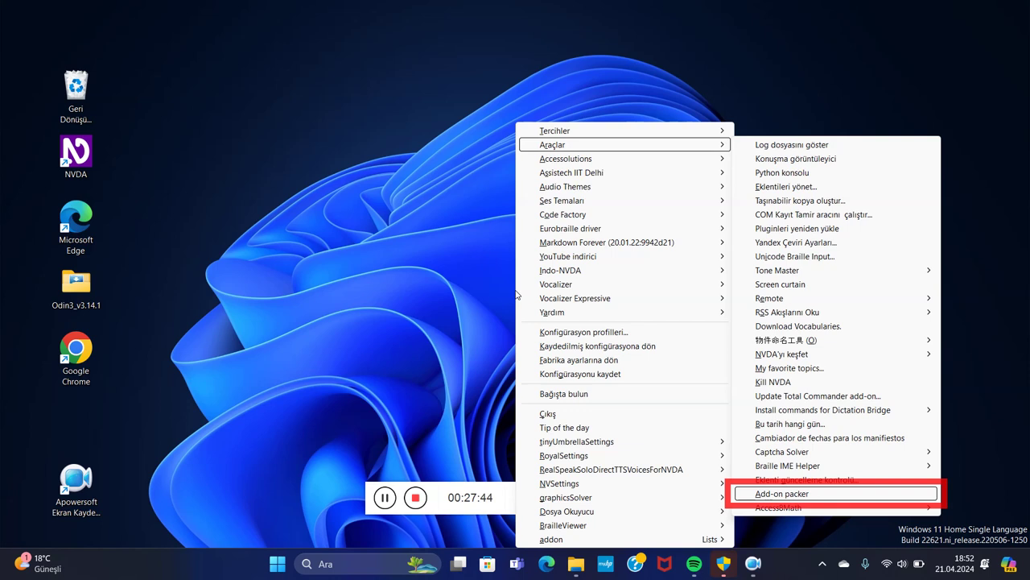
pyautogui.press('Escape')
pyautogui.press('Escape')
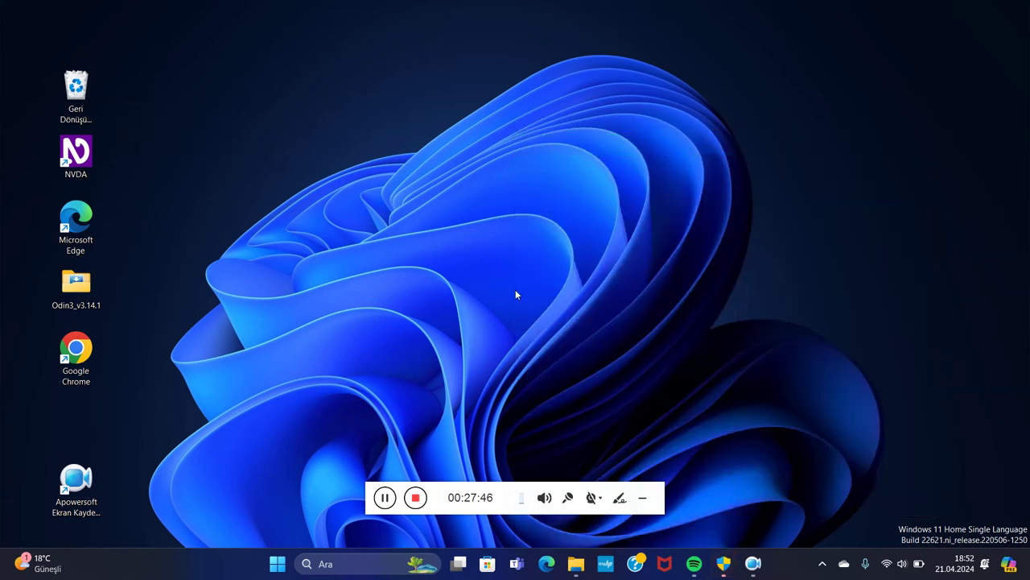